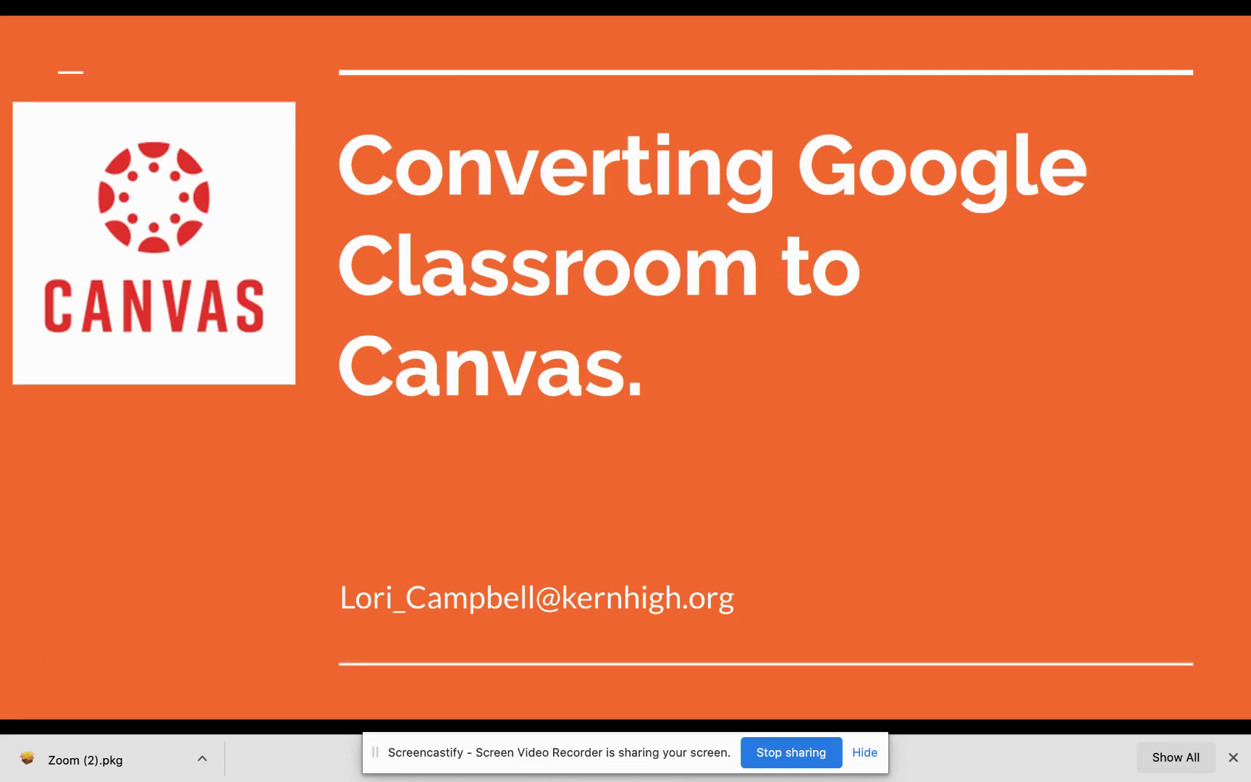
key(Right)
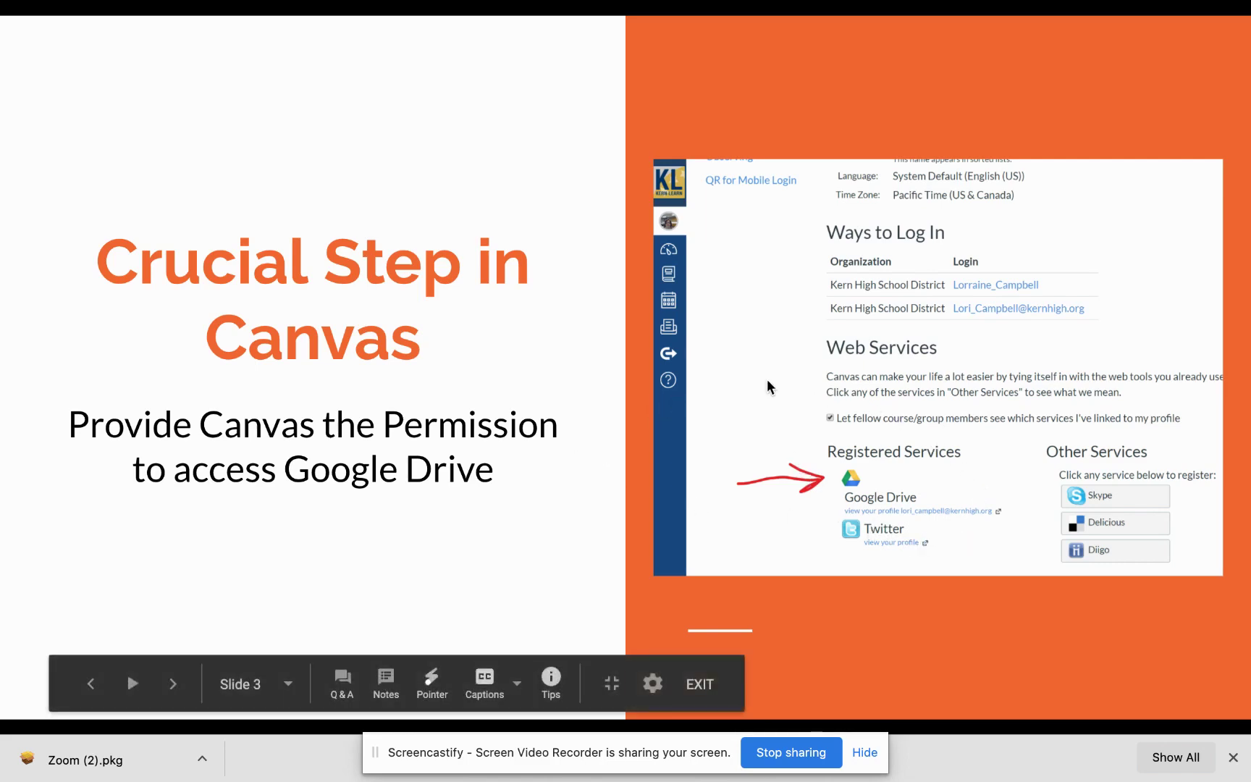
click(746, 380)
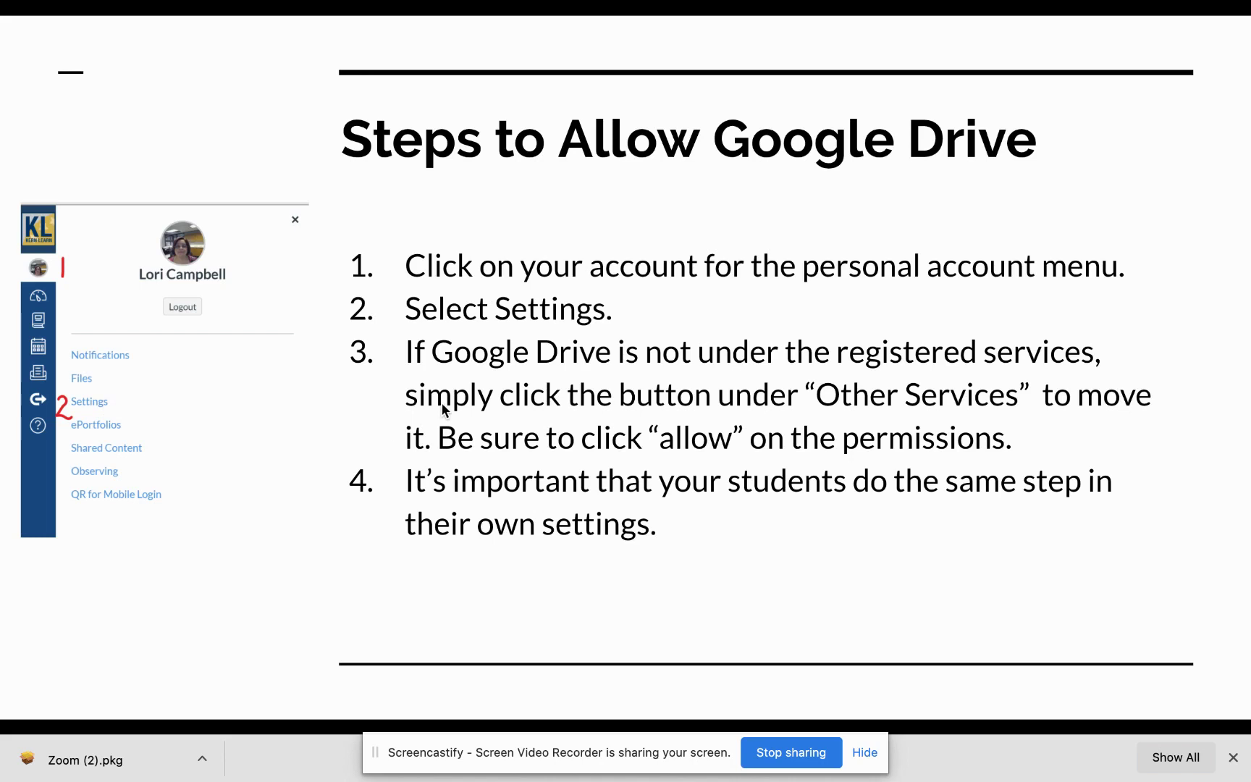
key(Right)
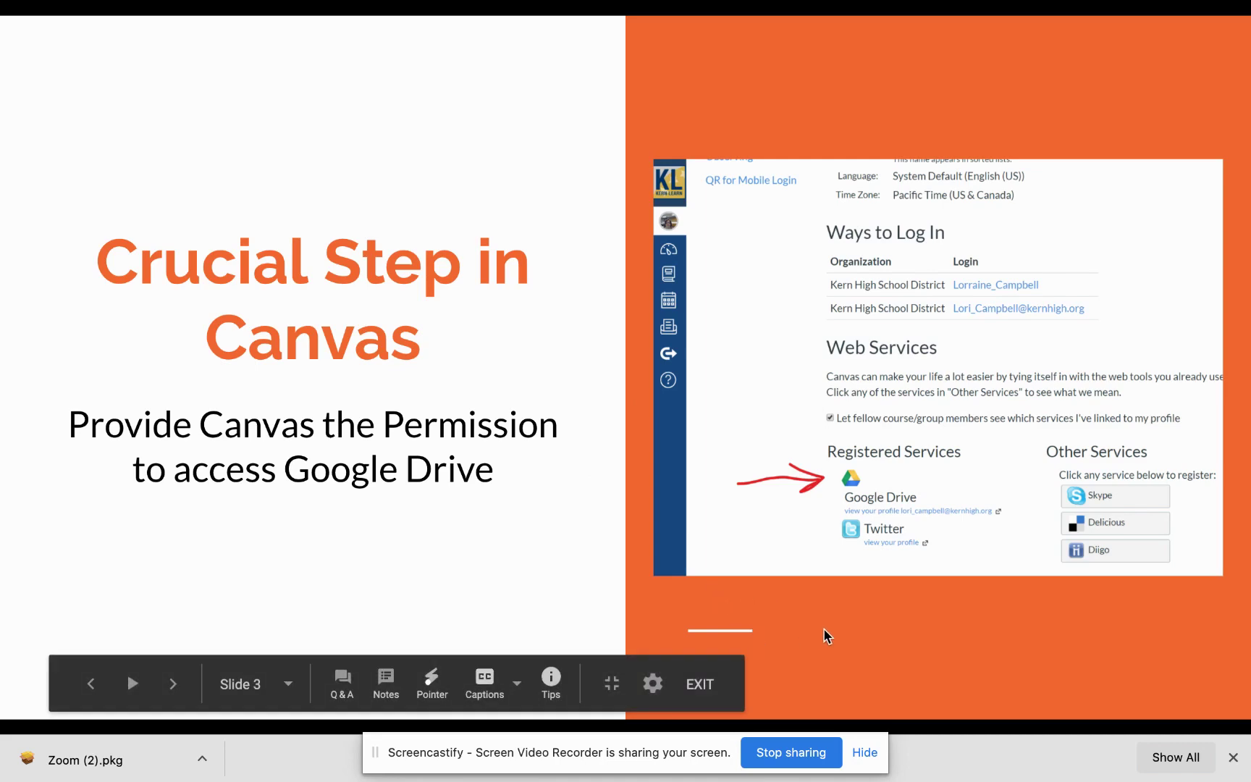
key(Right)
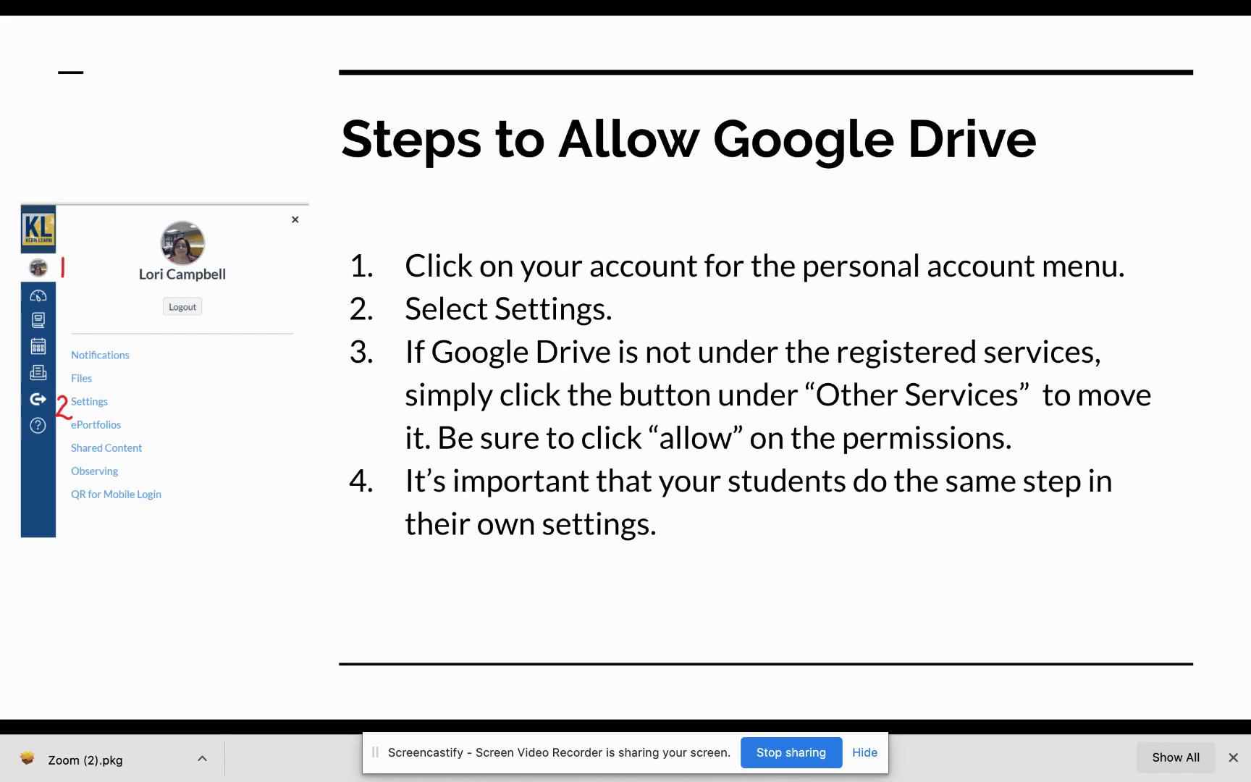
key(Right)
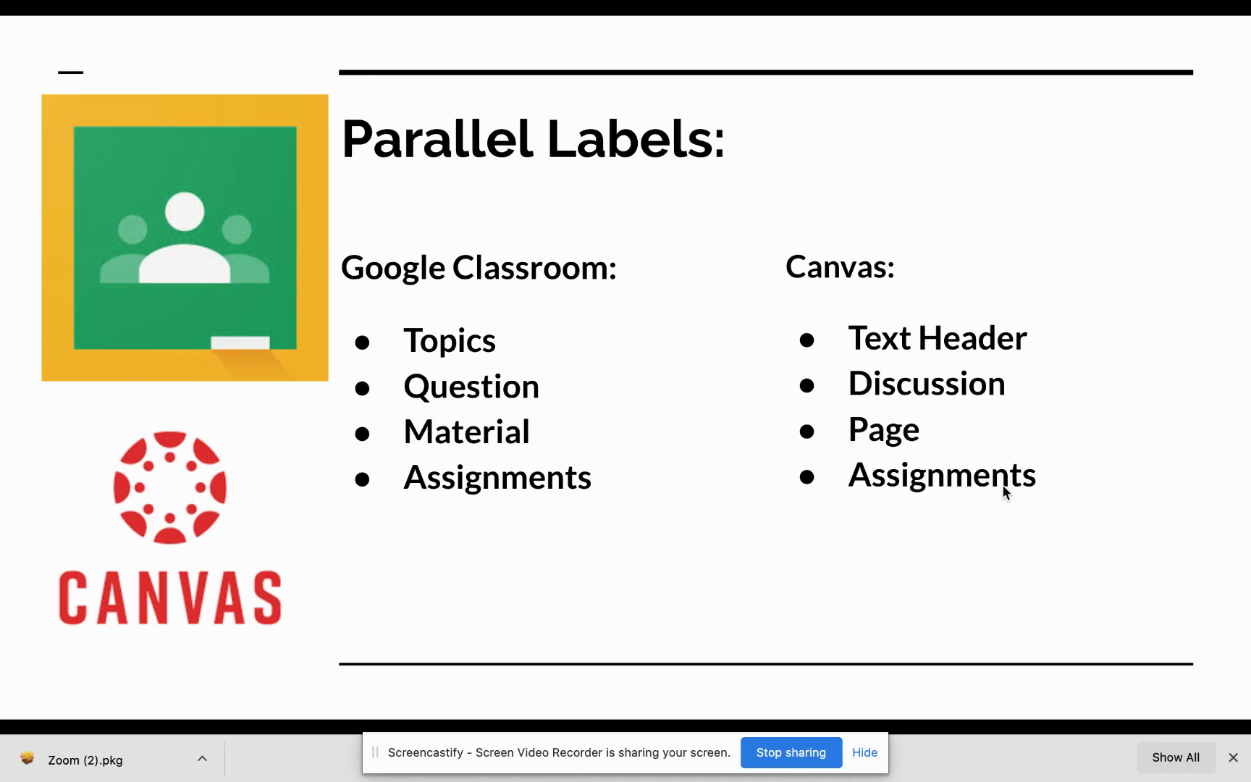
click(1005, 559)
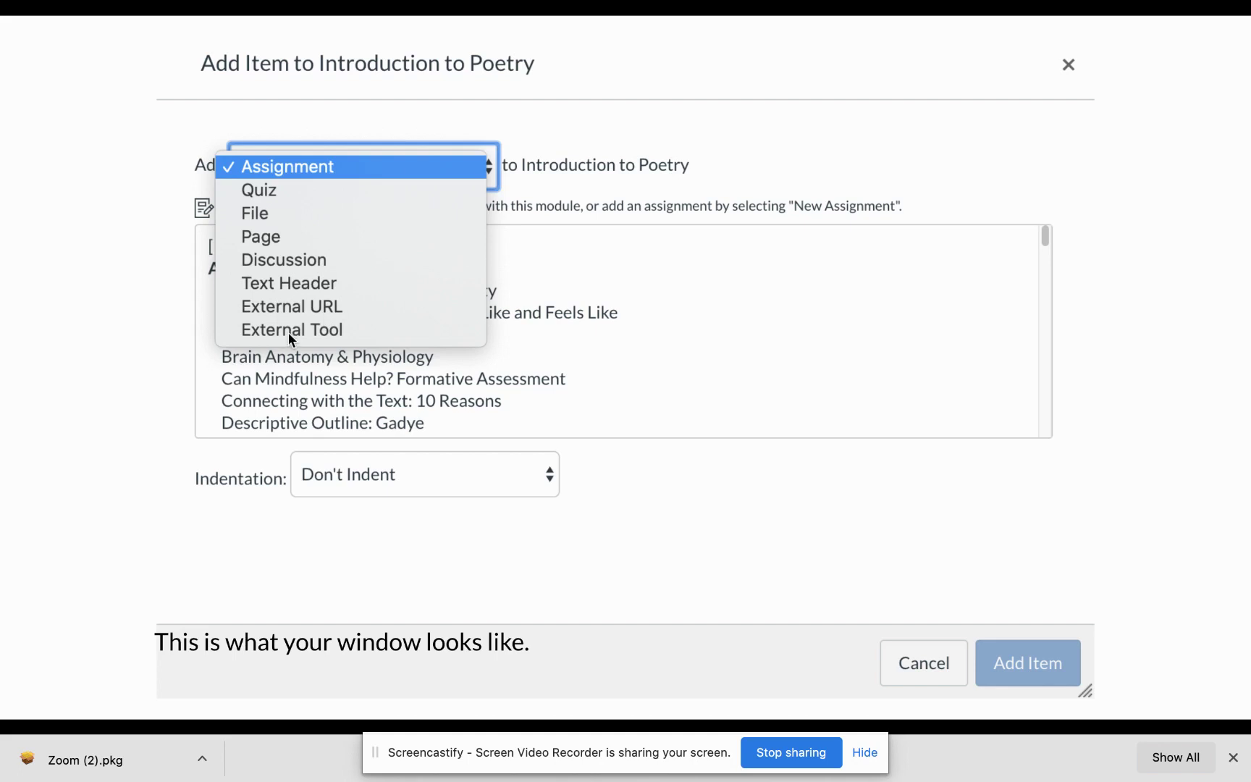
key(Right)
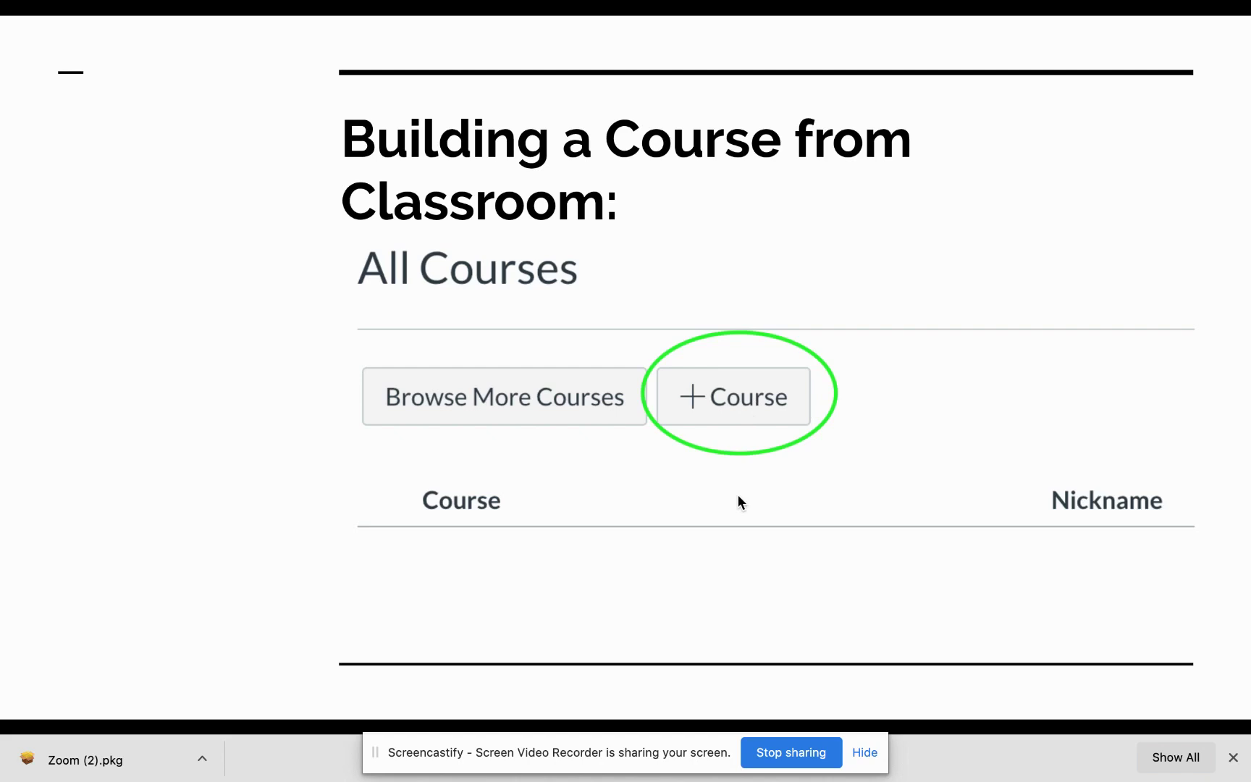
key(Right)
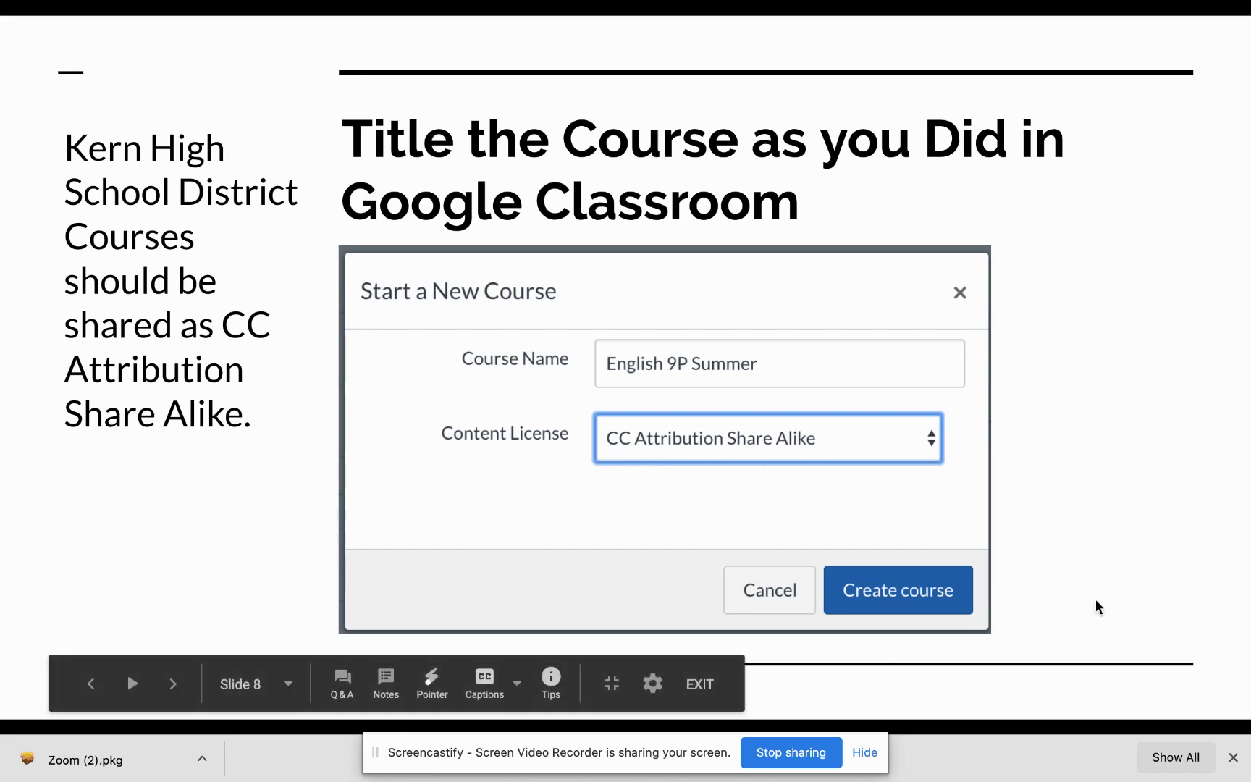
click(1121, 516)
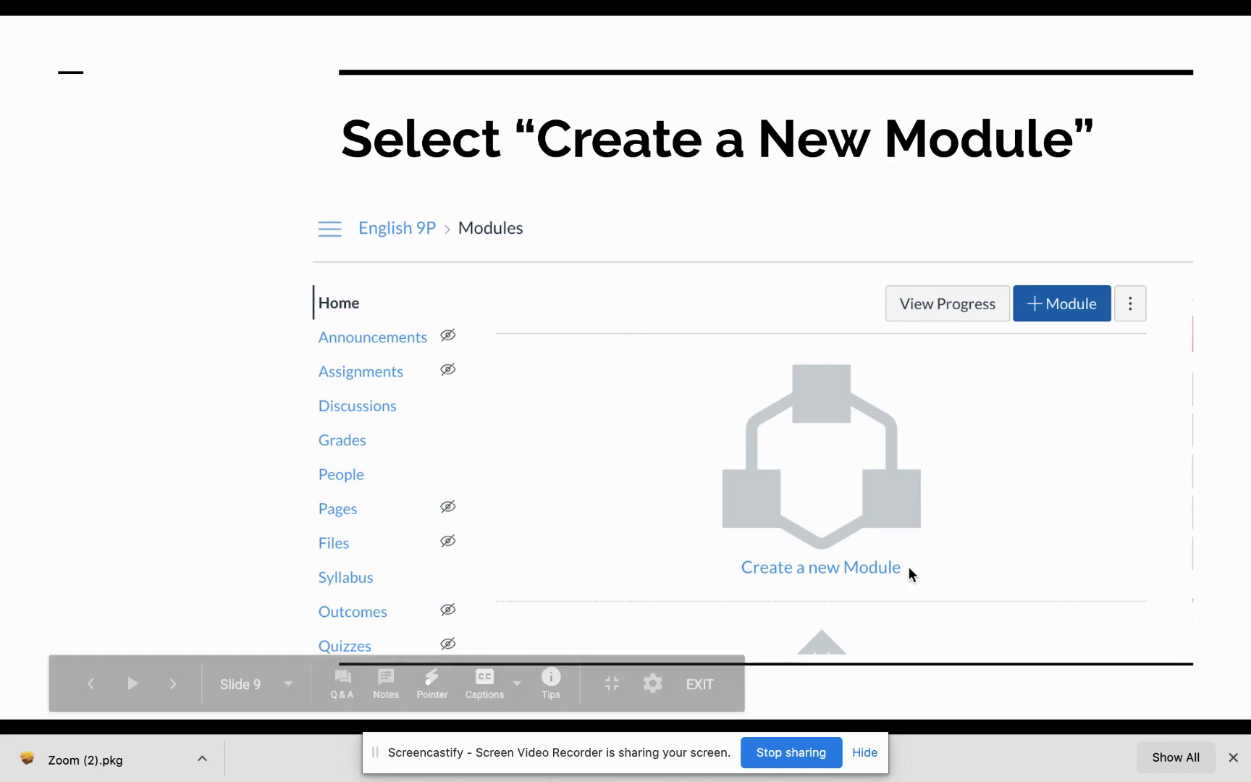
click(967, 564)
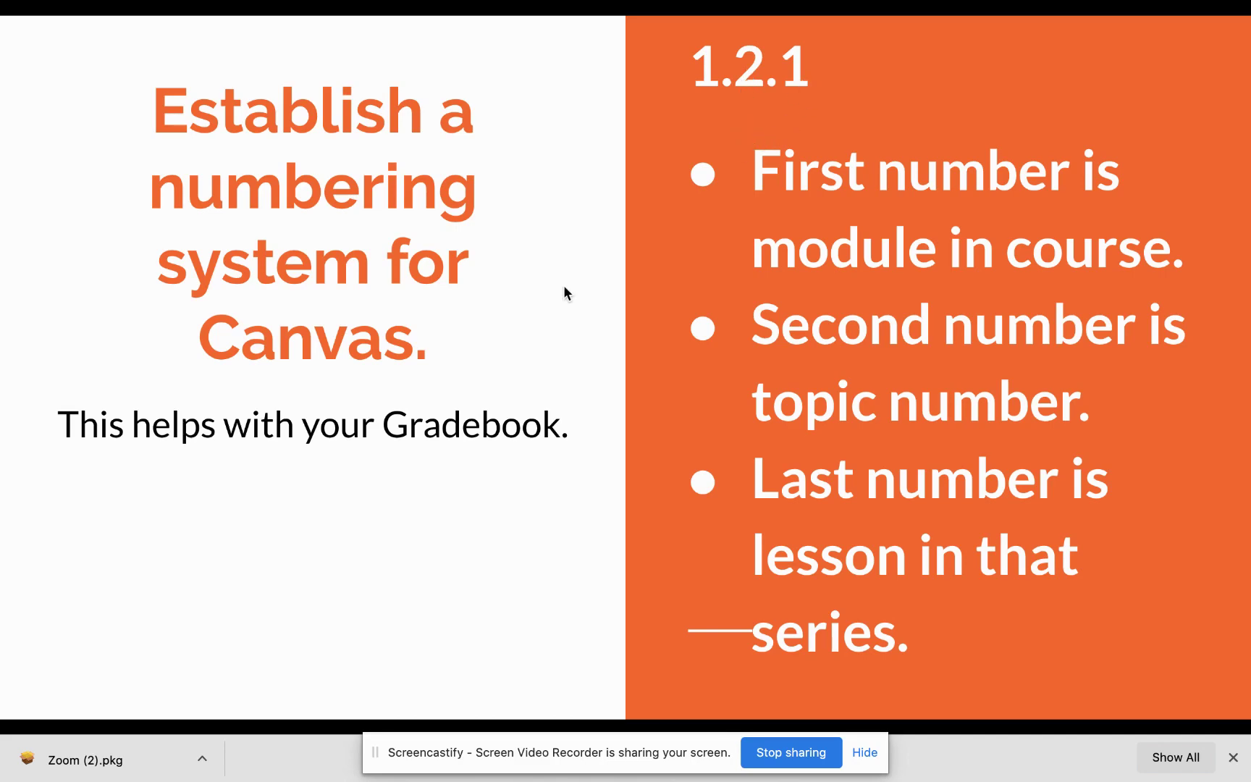
key(Right)
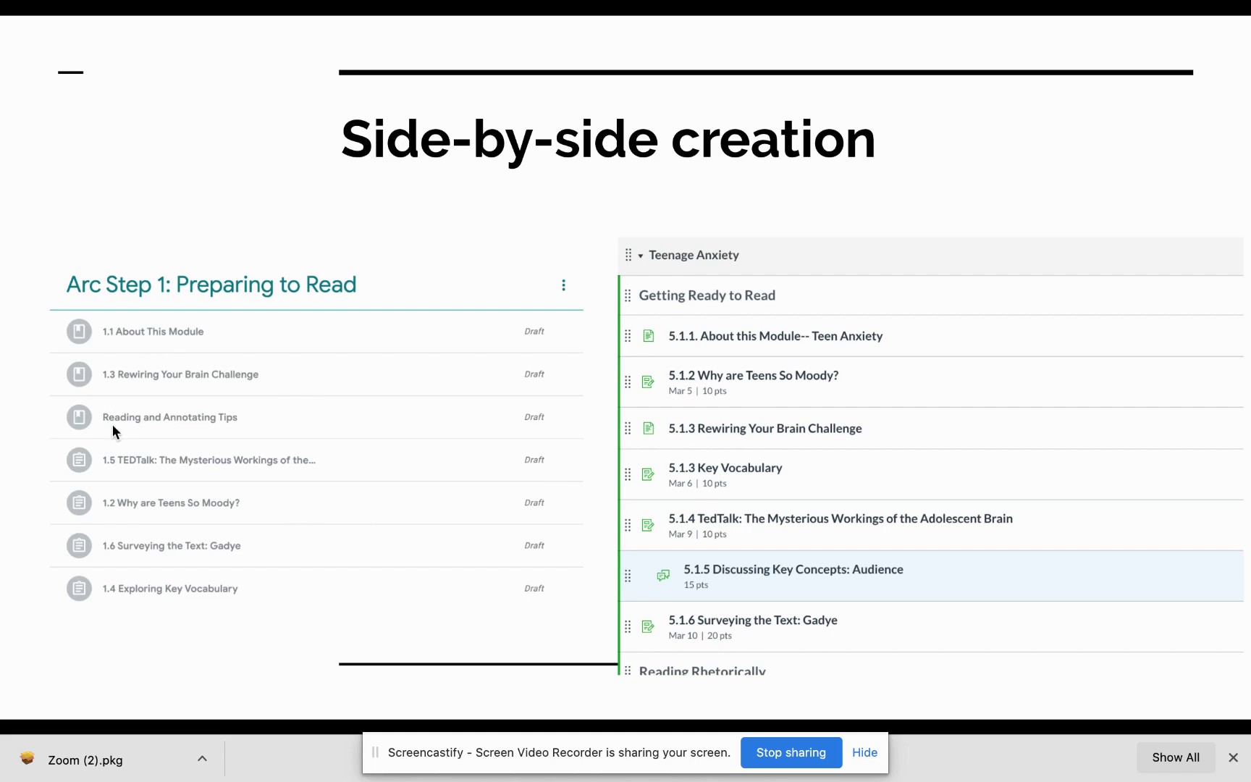
mouse_move(182, 584)
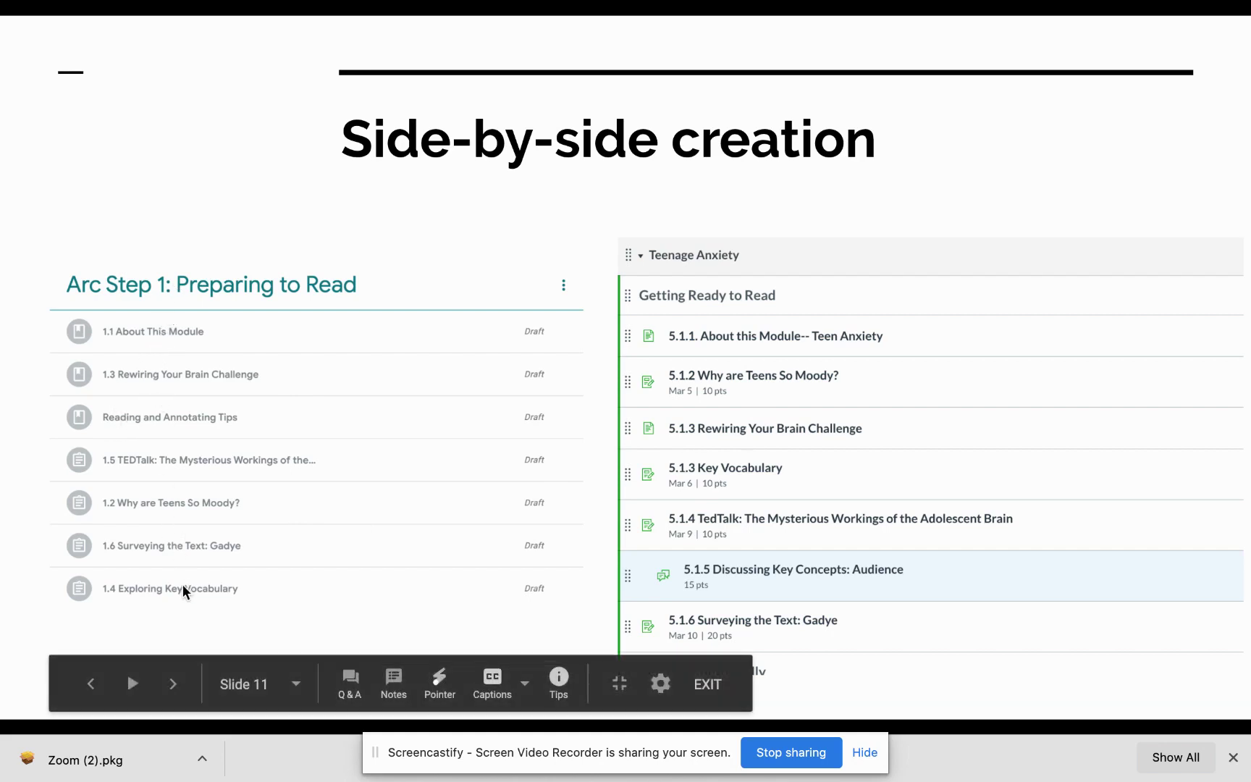
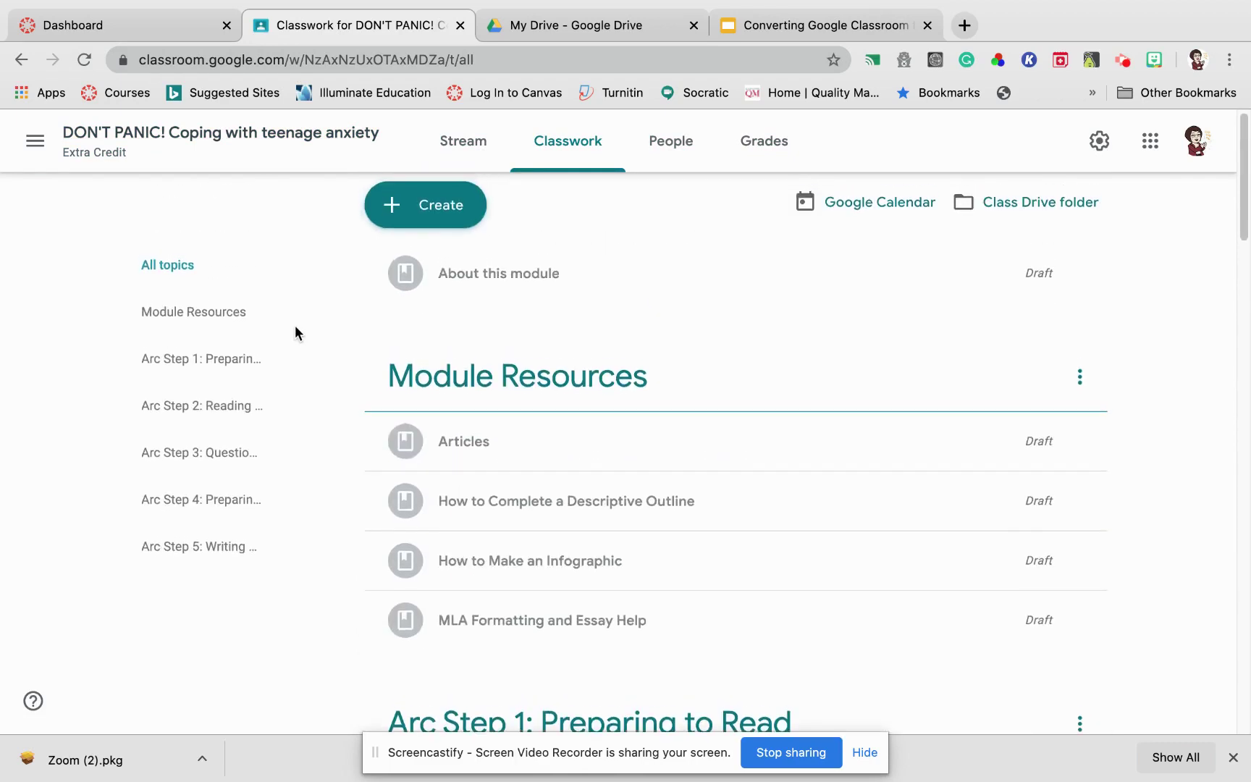
scroll(294, 325, up, 1)
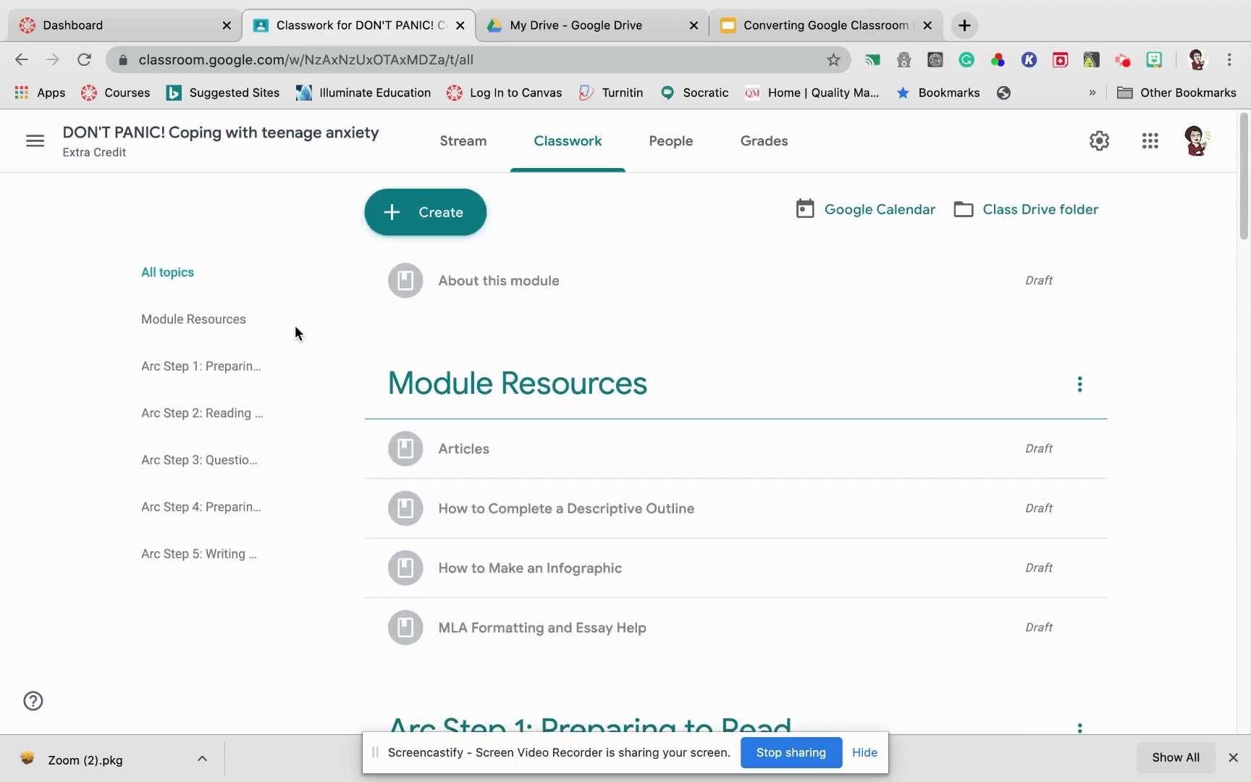
scroll(415, 350, down, 5)
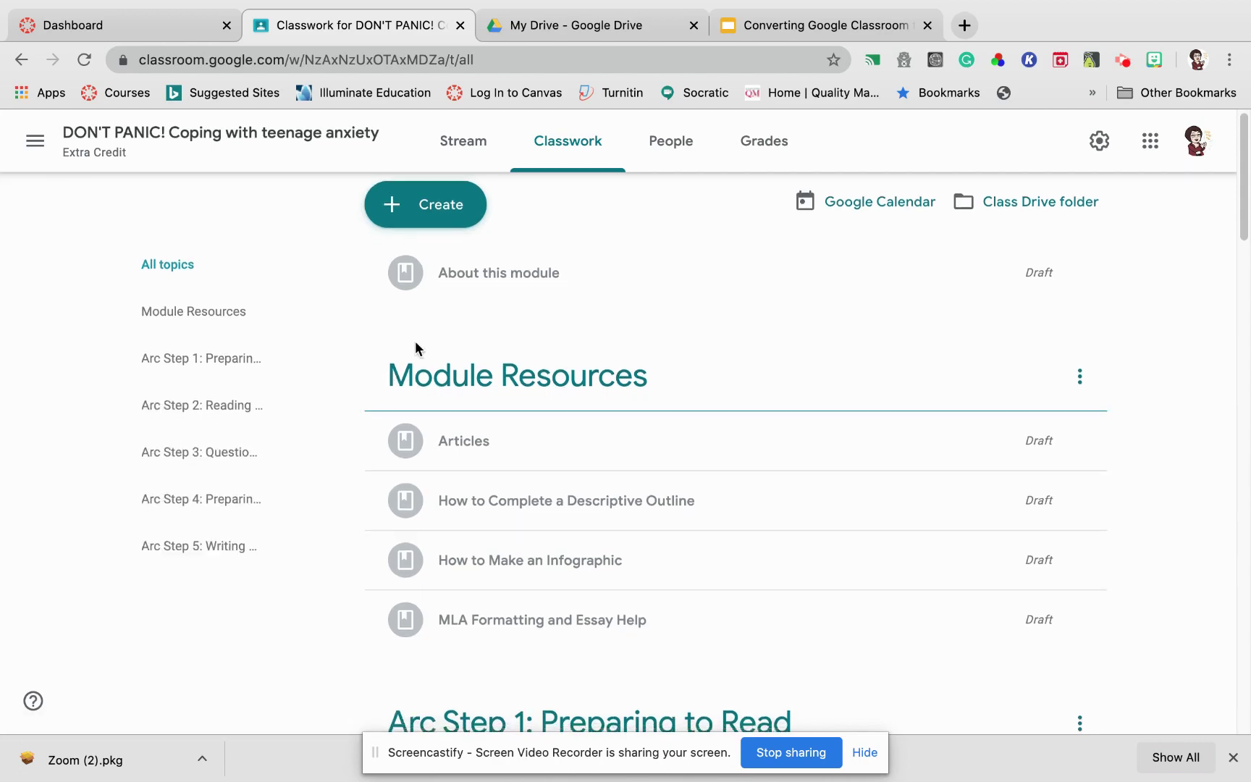
scroll(413, 346, down, 2)
scroll(417, 349, up, 2)
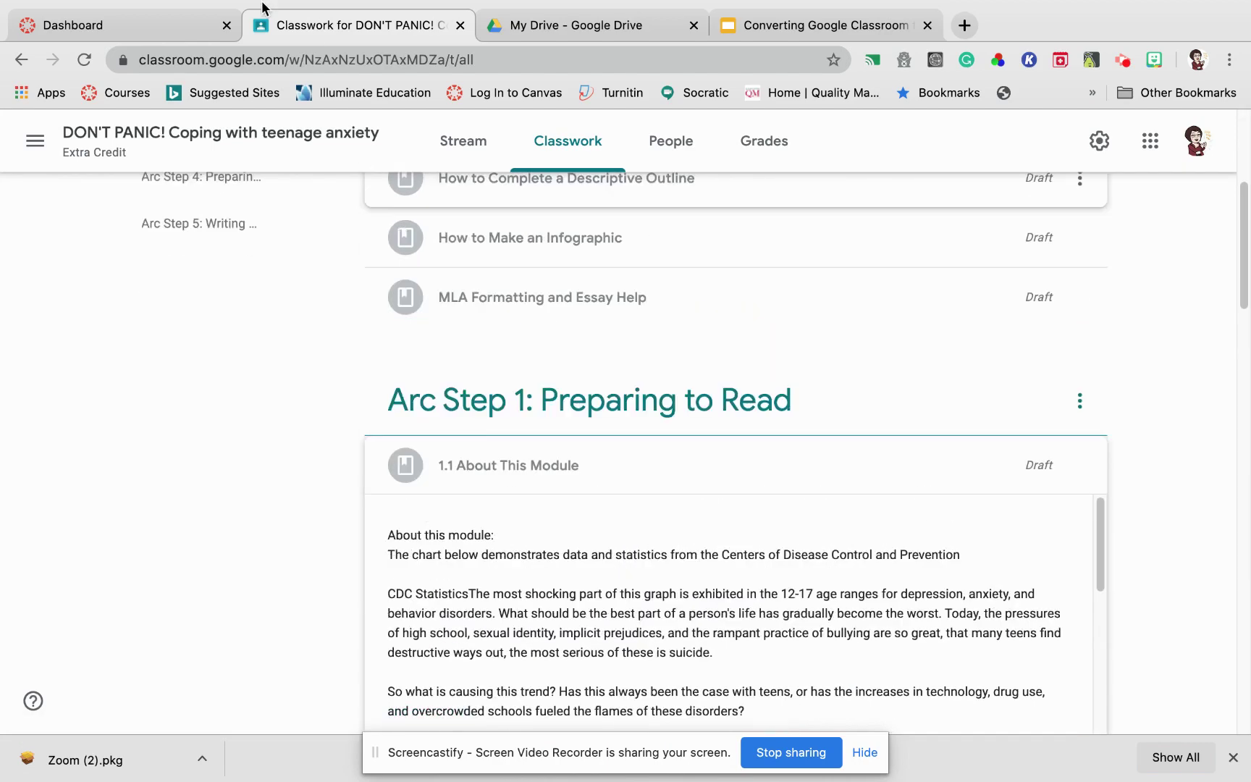
- Switch to Canvas and open the list of all courses
click(125, 29)
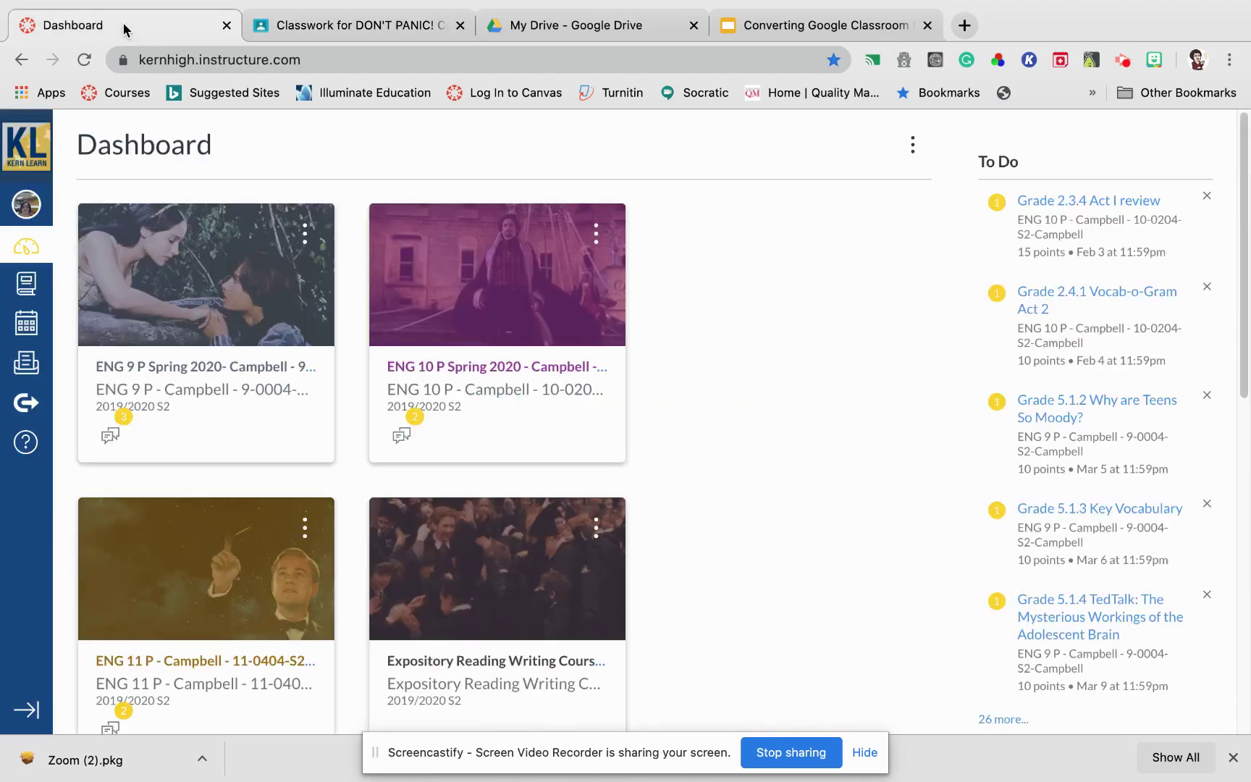
click(26, 285)
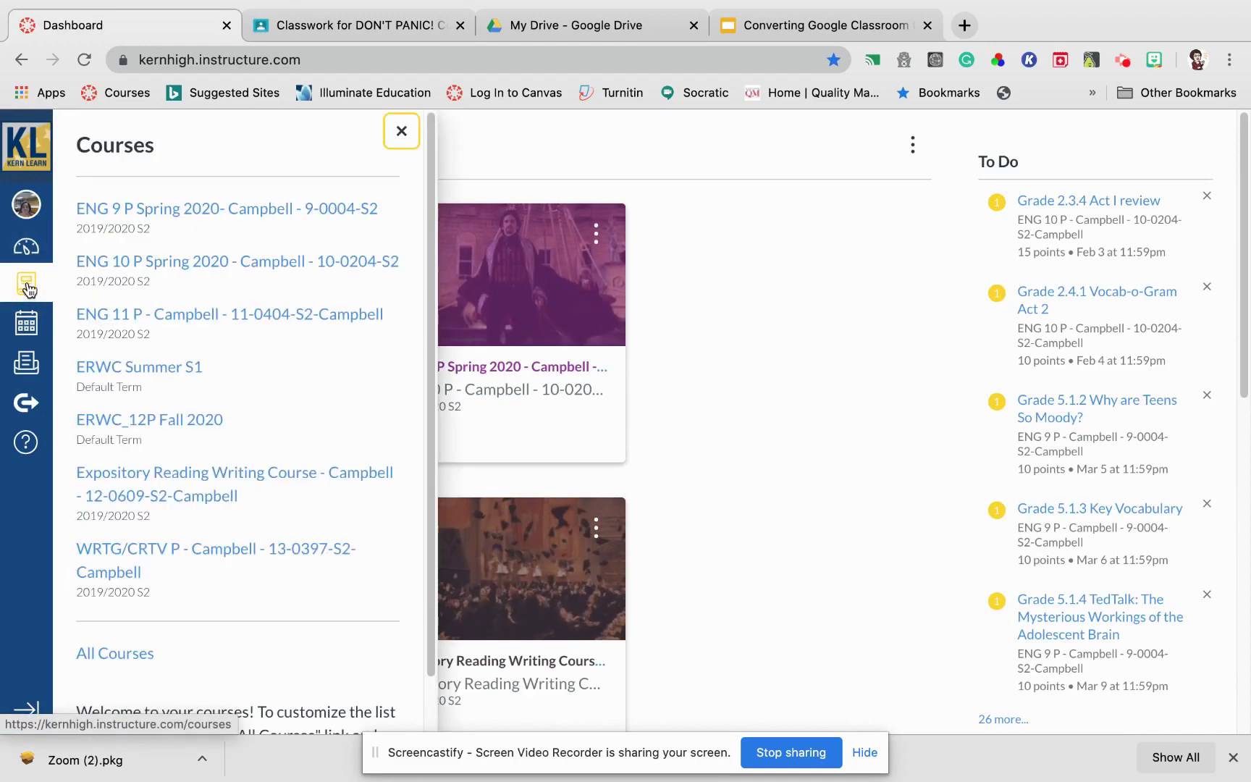
click(120, 654)
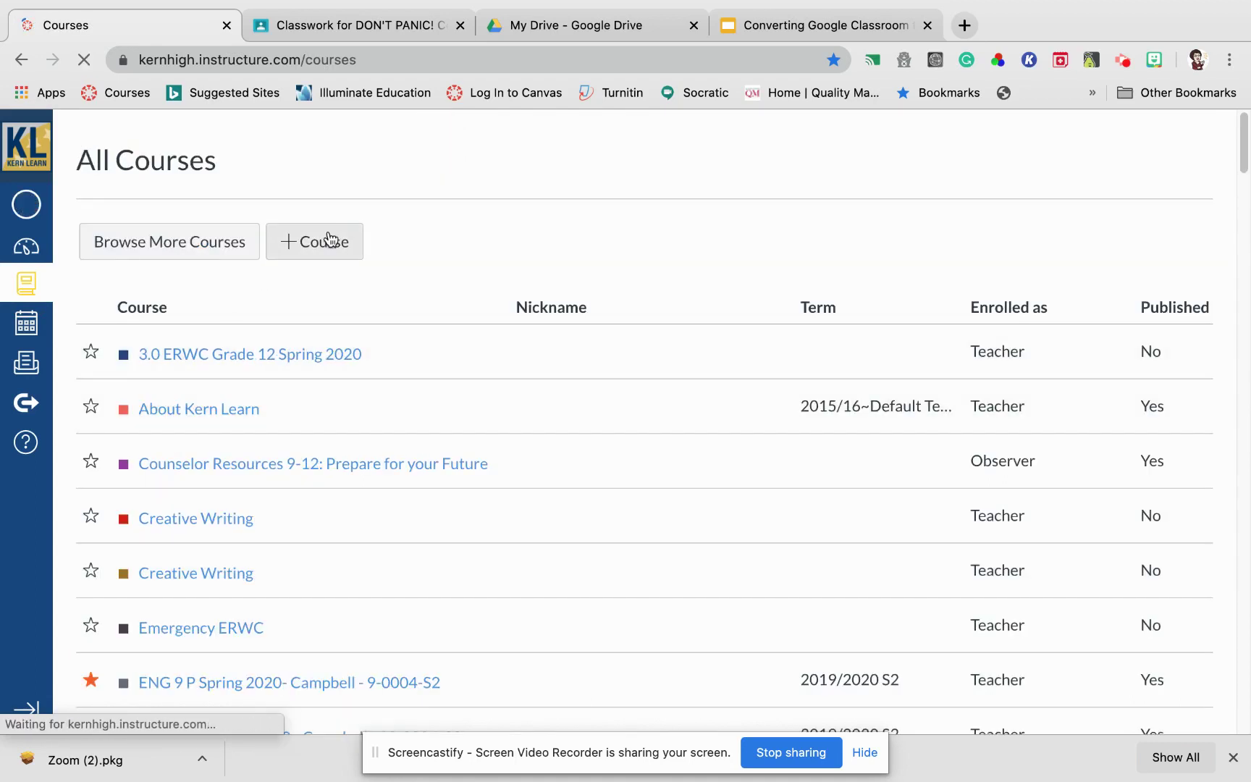
- Start a new course and name it English 9P Summer
click(319, 250)
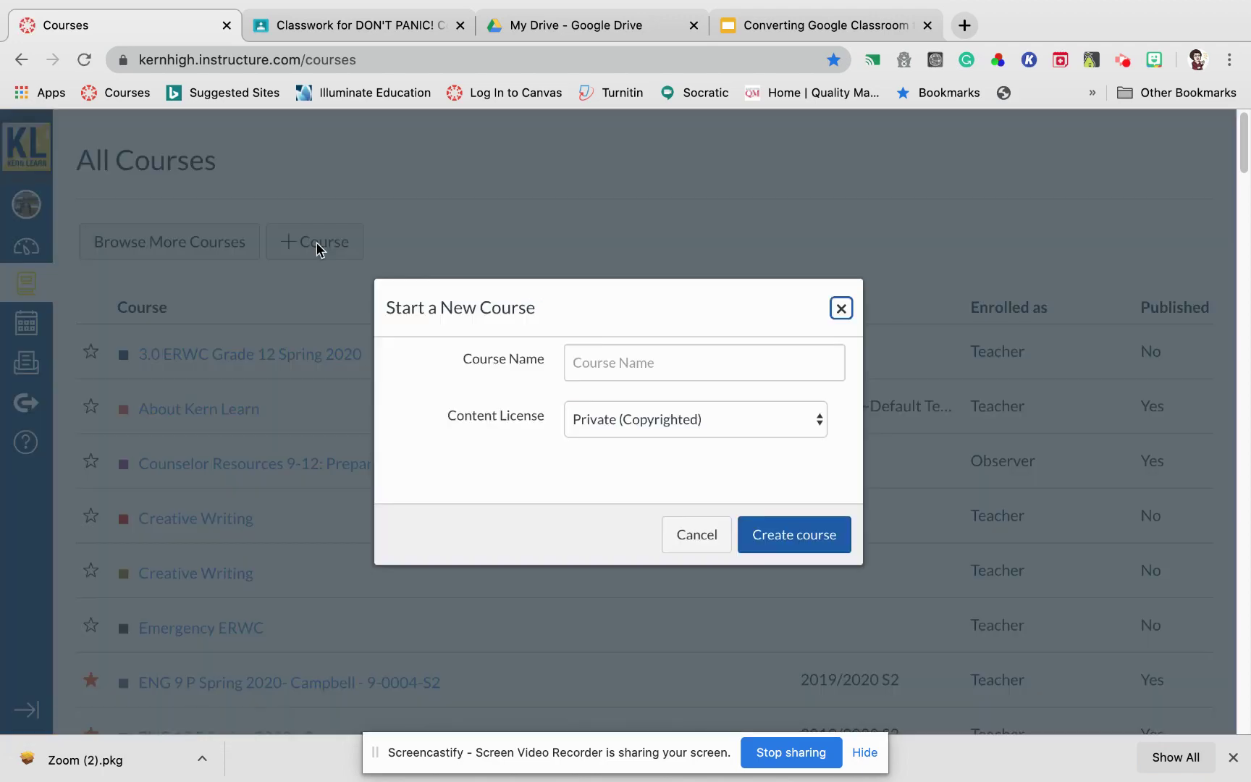
click(597, 365)
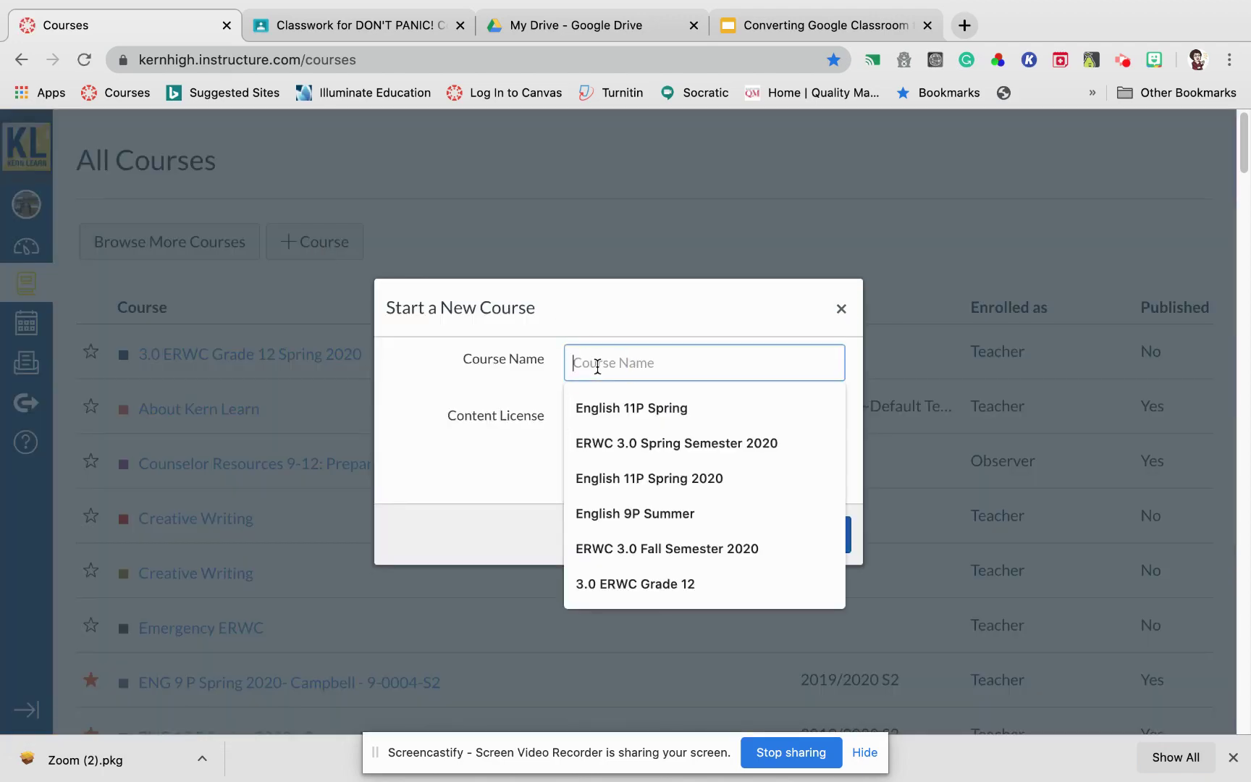
text(ENGLI)
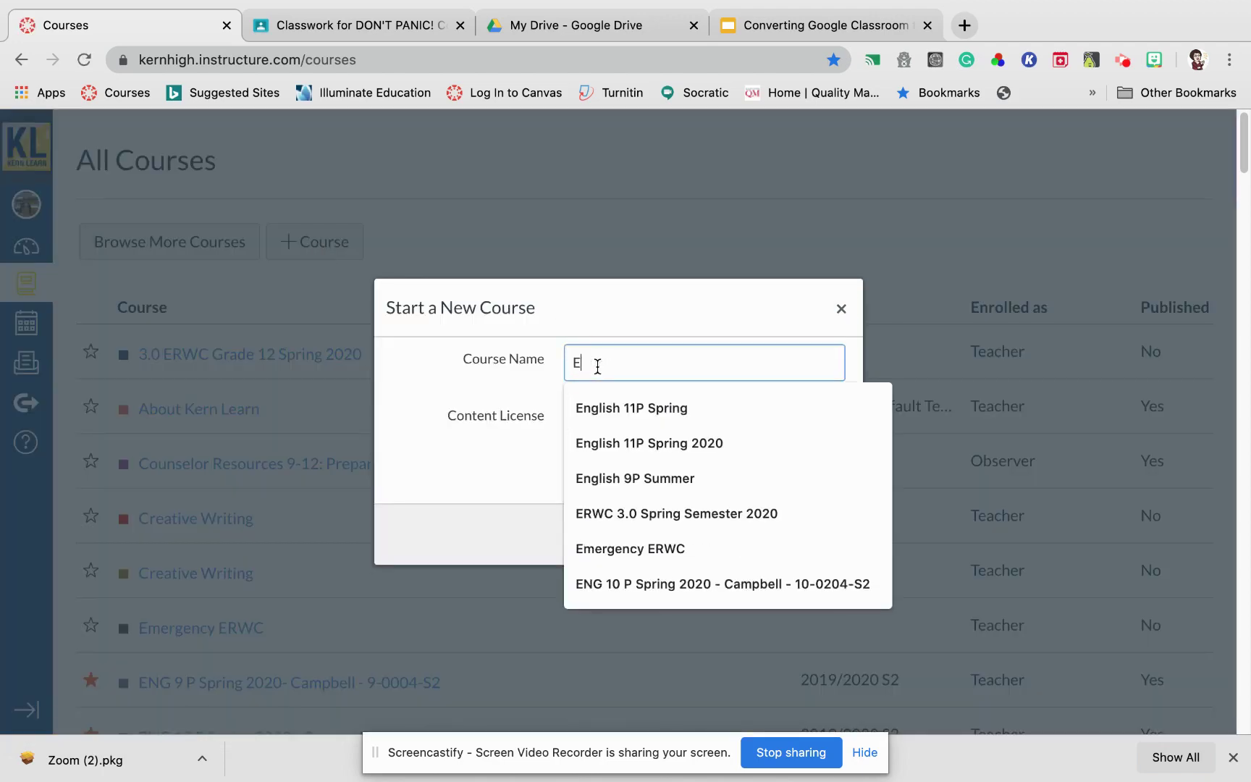
key(BackSpace)
key(BackSpace)
key(BackSpace)
key(BackSpace)
text(ngl)
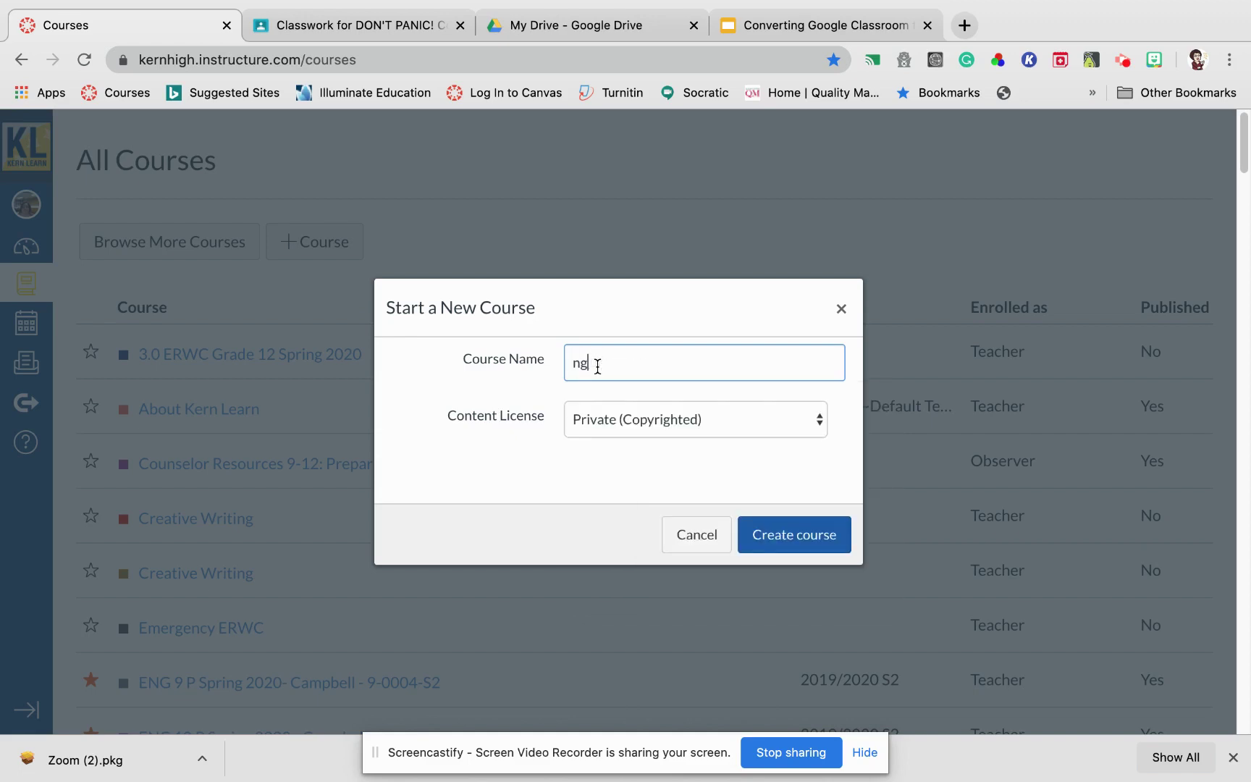
key(BackSpace)
key(BackSpace)
key(BackSpace)
text(Engl)
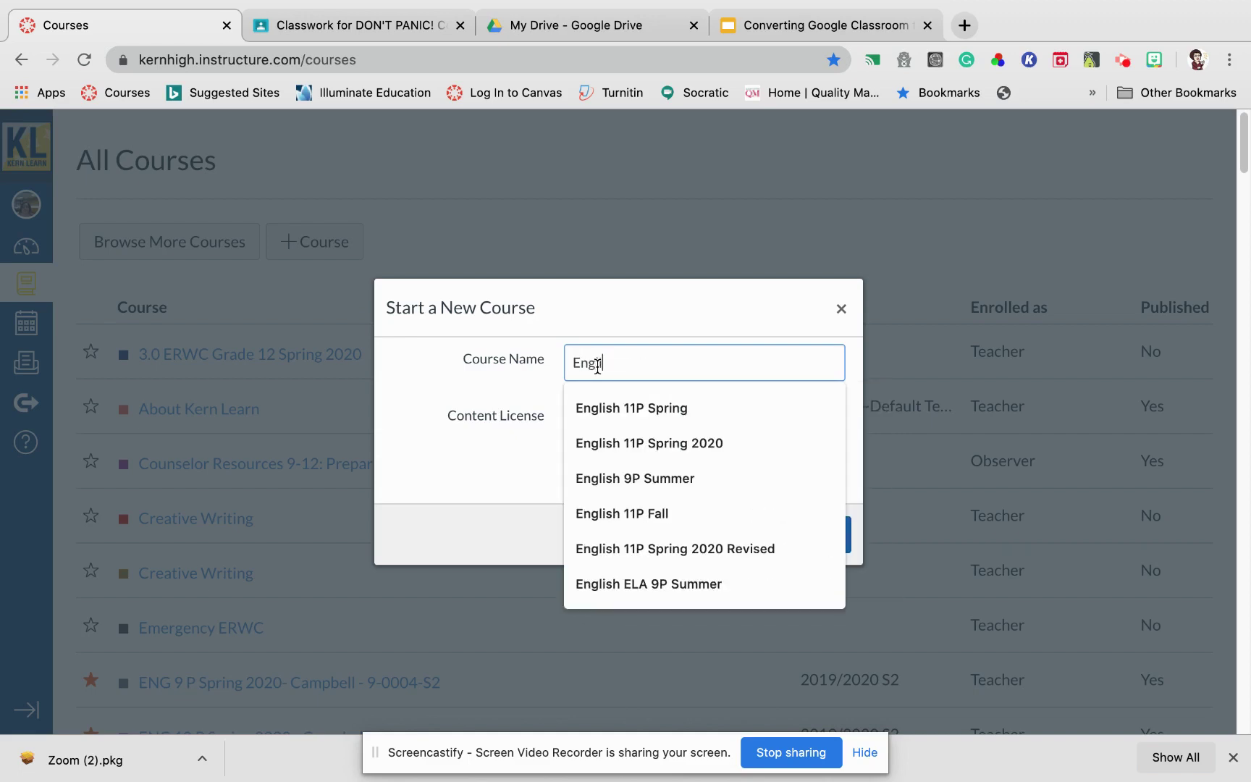
text(ish 9P )
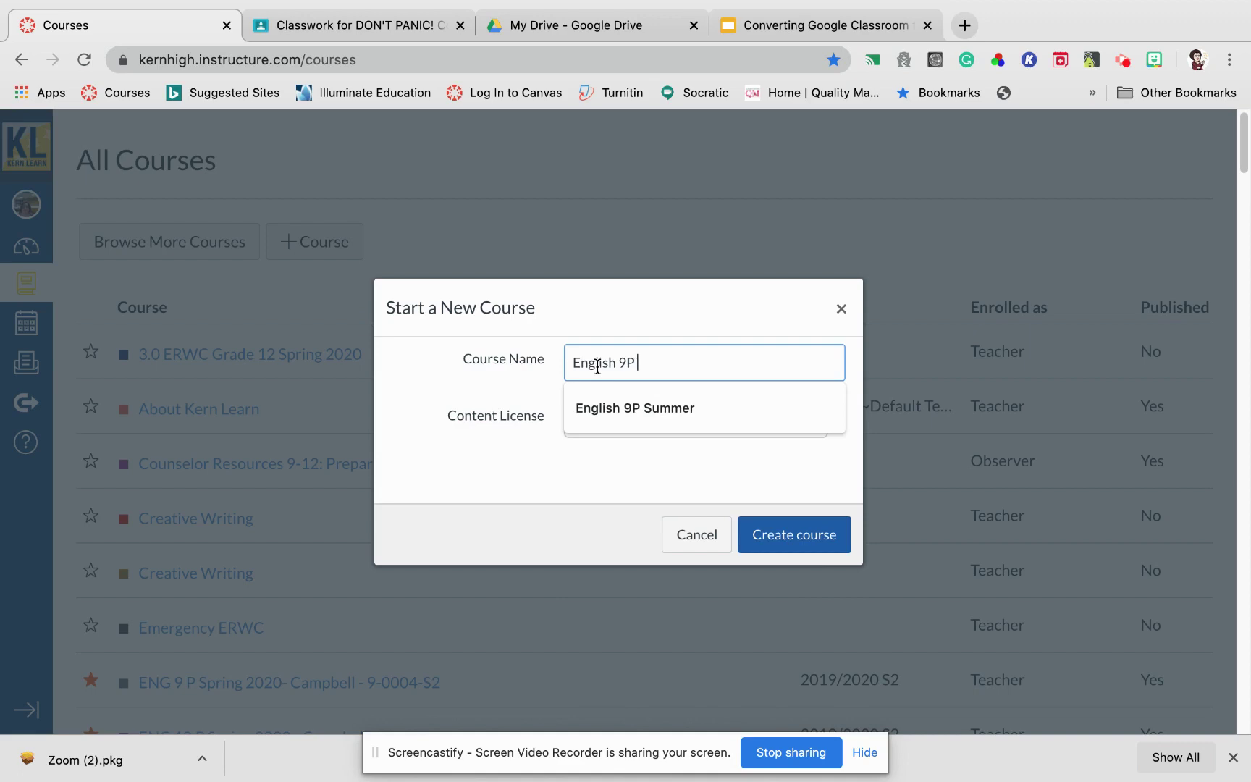
text(Summer)
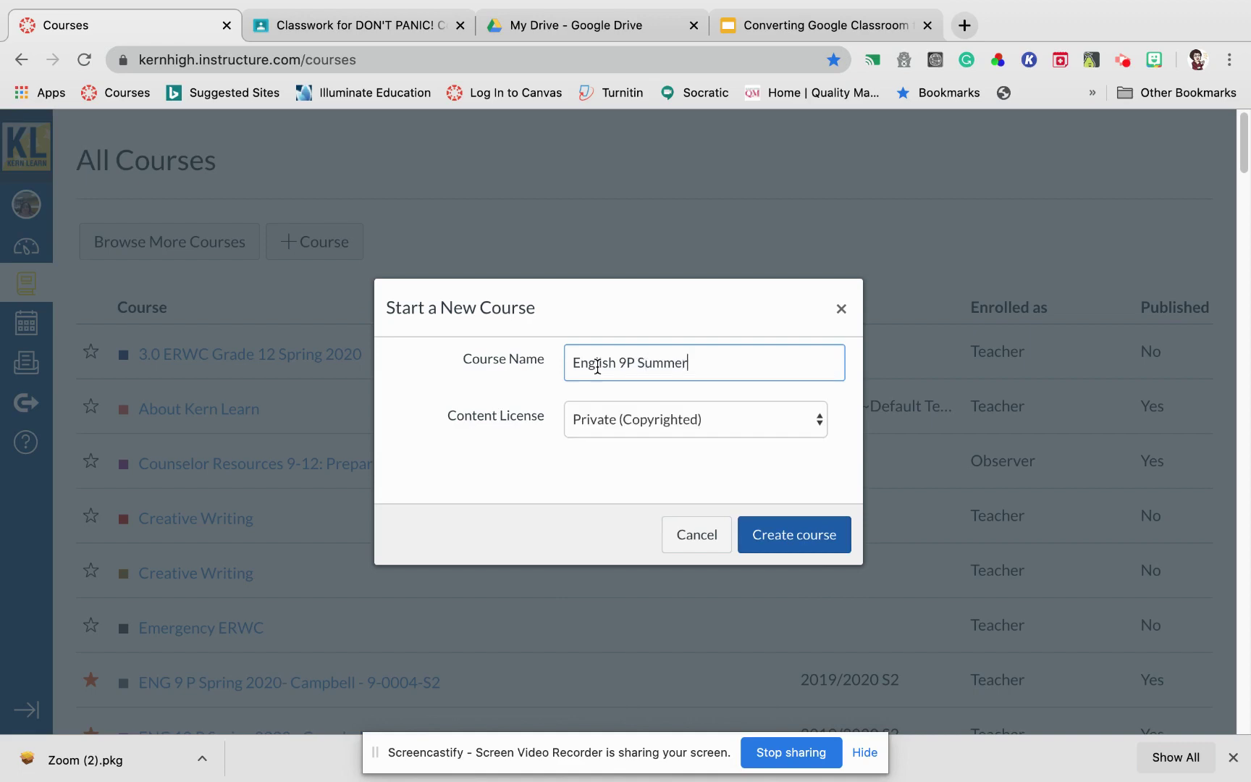
- Set the new course's content license to CC Attribution Share Alike and create the course
click(619, 424)
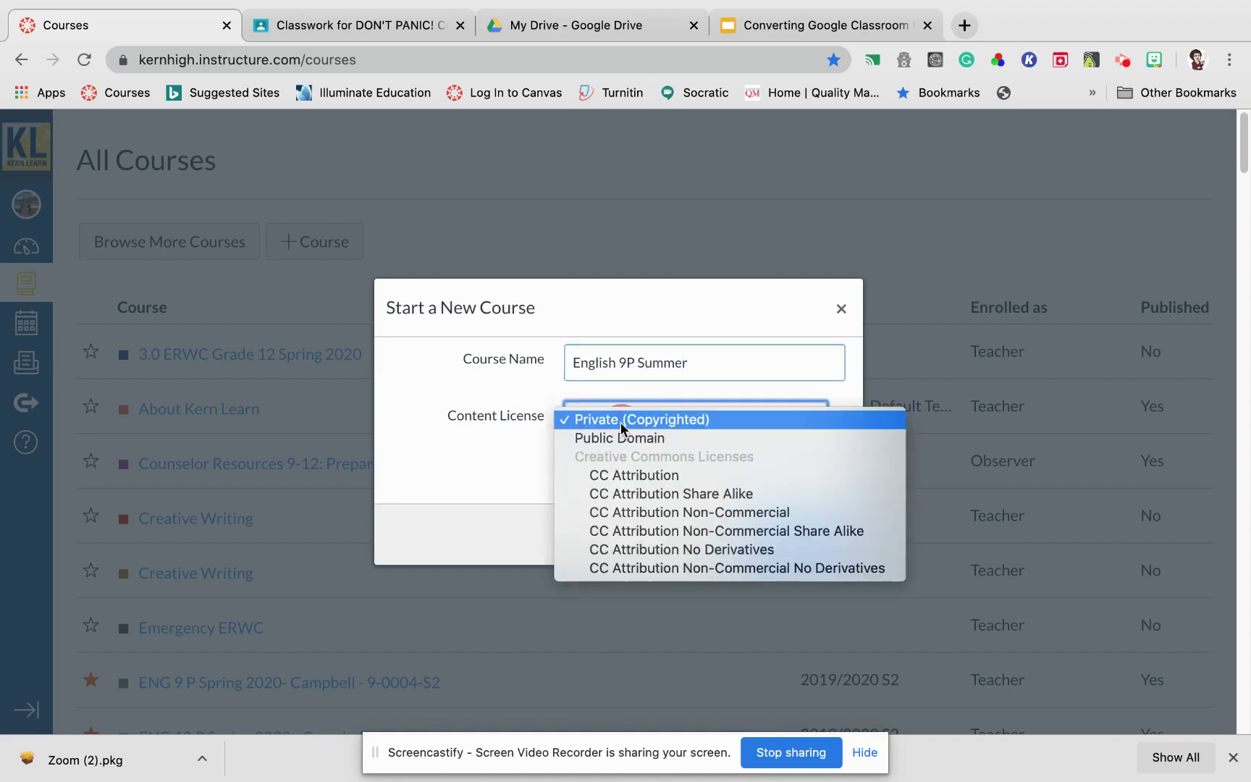
click(640, 498)
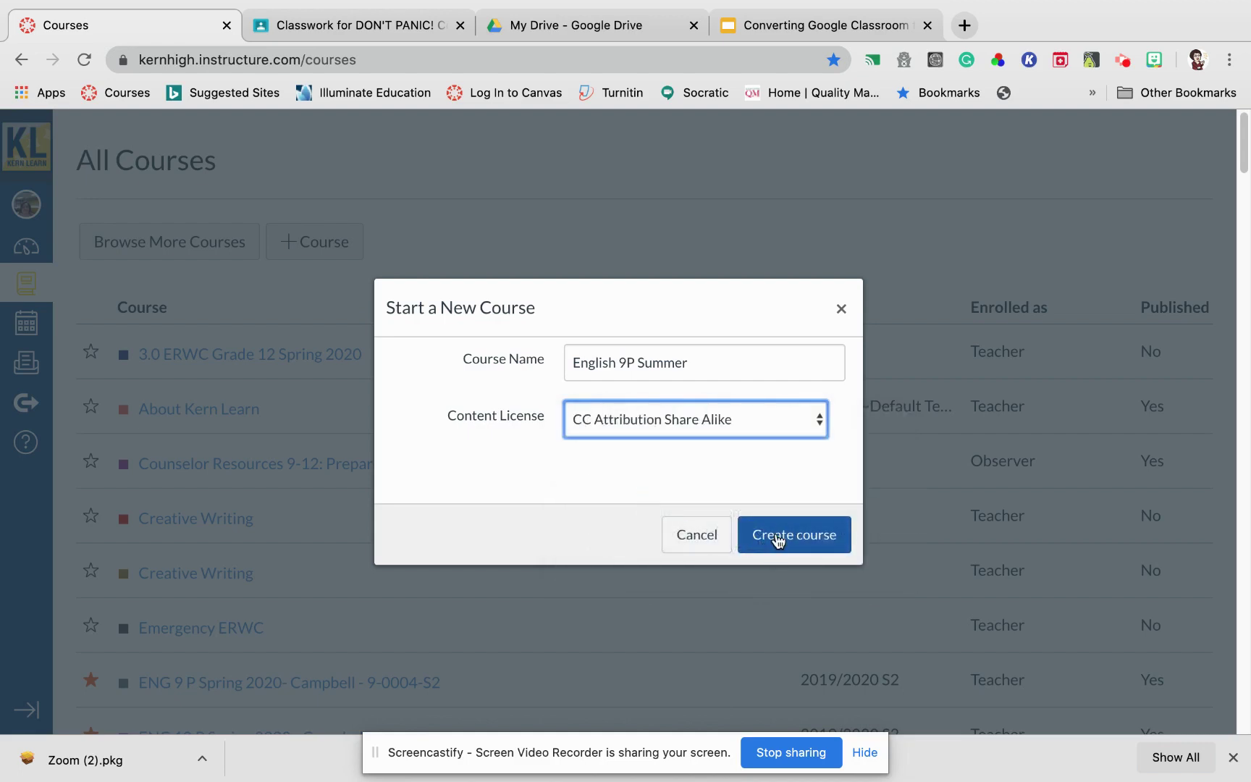
click(778, 537)
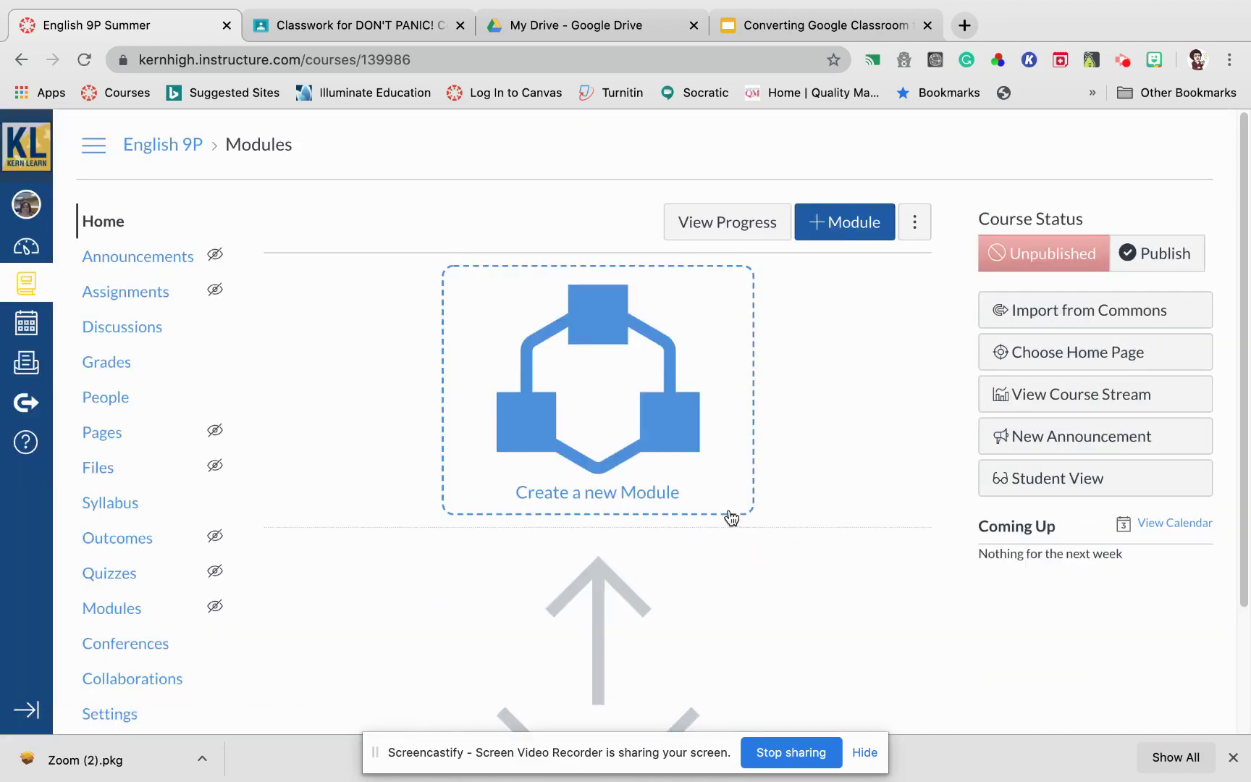
- Add a module named "DON'T PANIC: Coping with Teen Anxiety" to the empty course
click(585, 401)
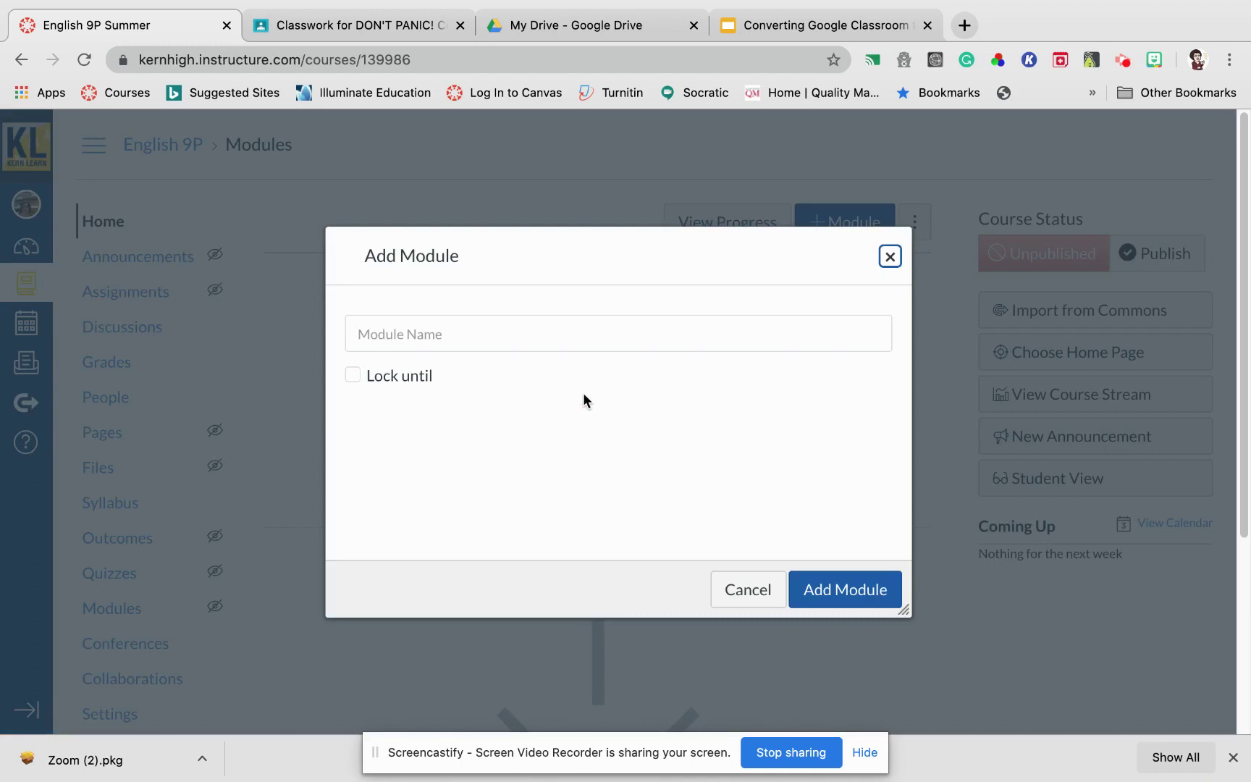
click(467, 325)
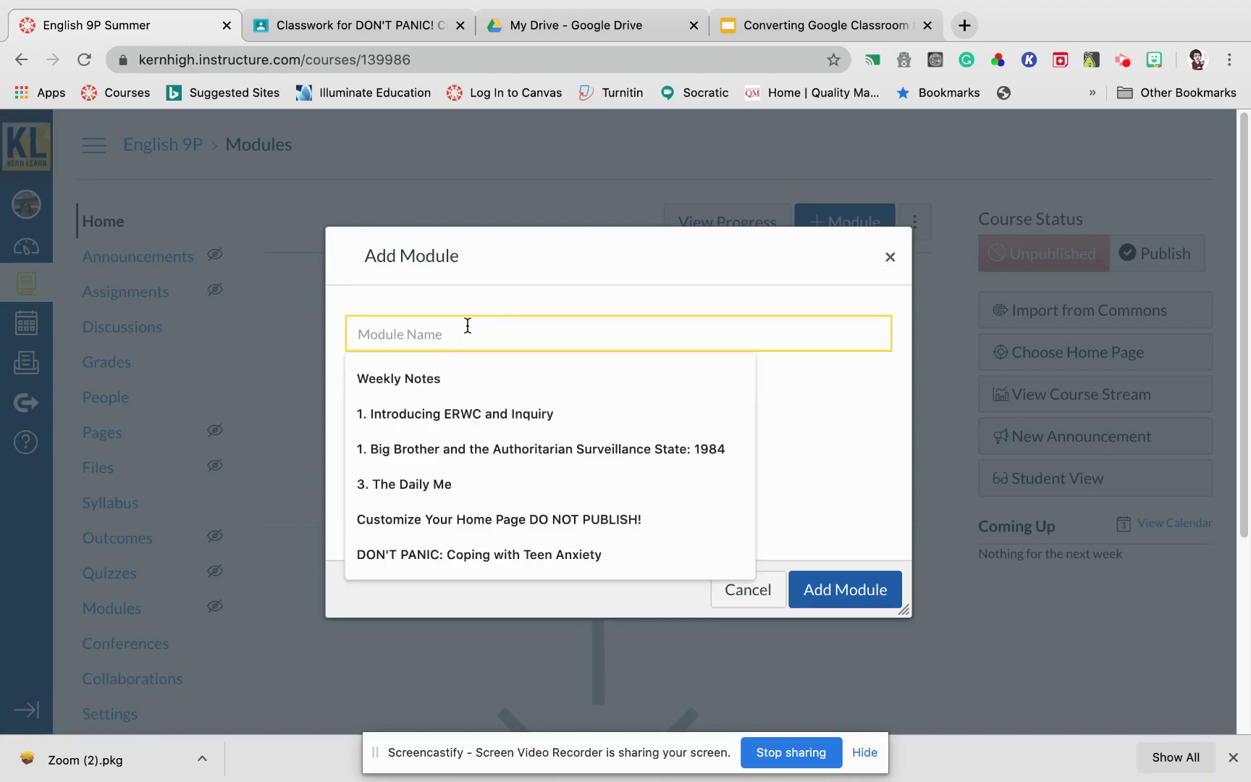
text(DO)
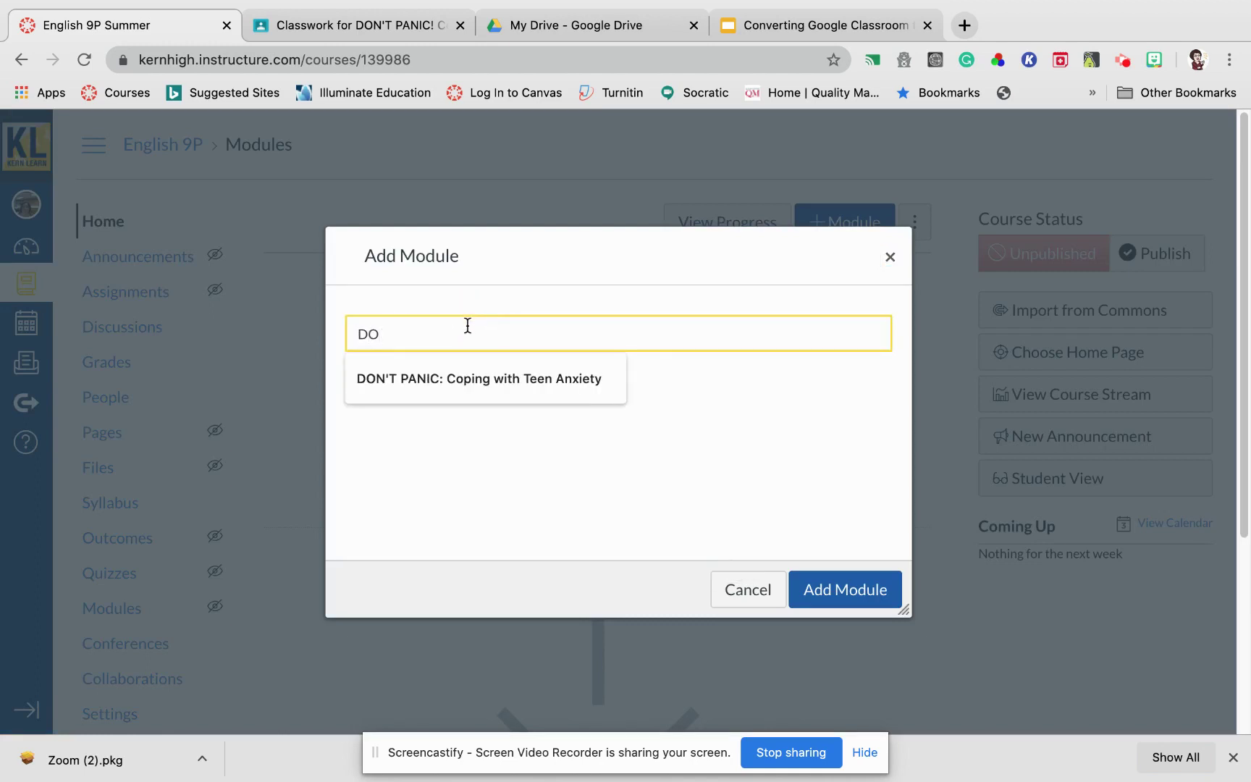
click(512, 371)
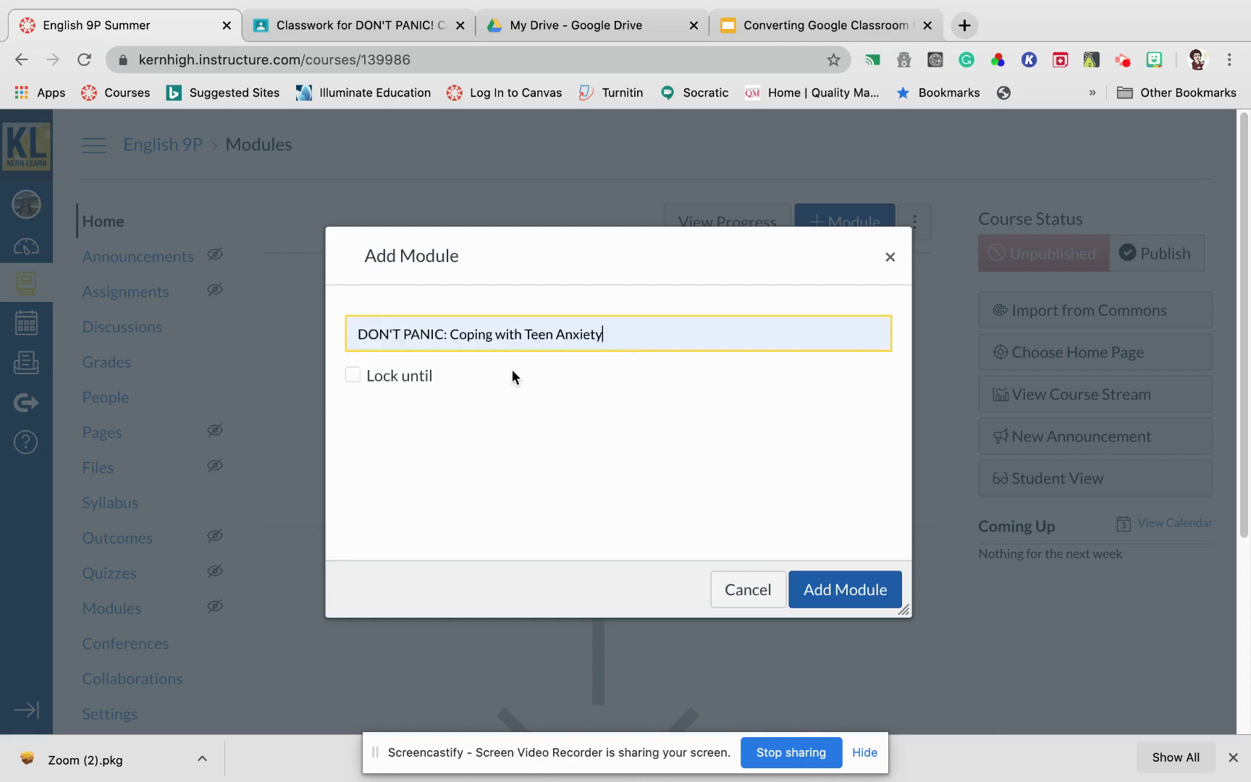
click(878, 590)
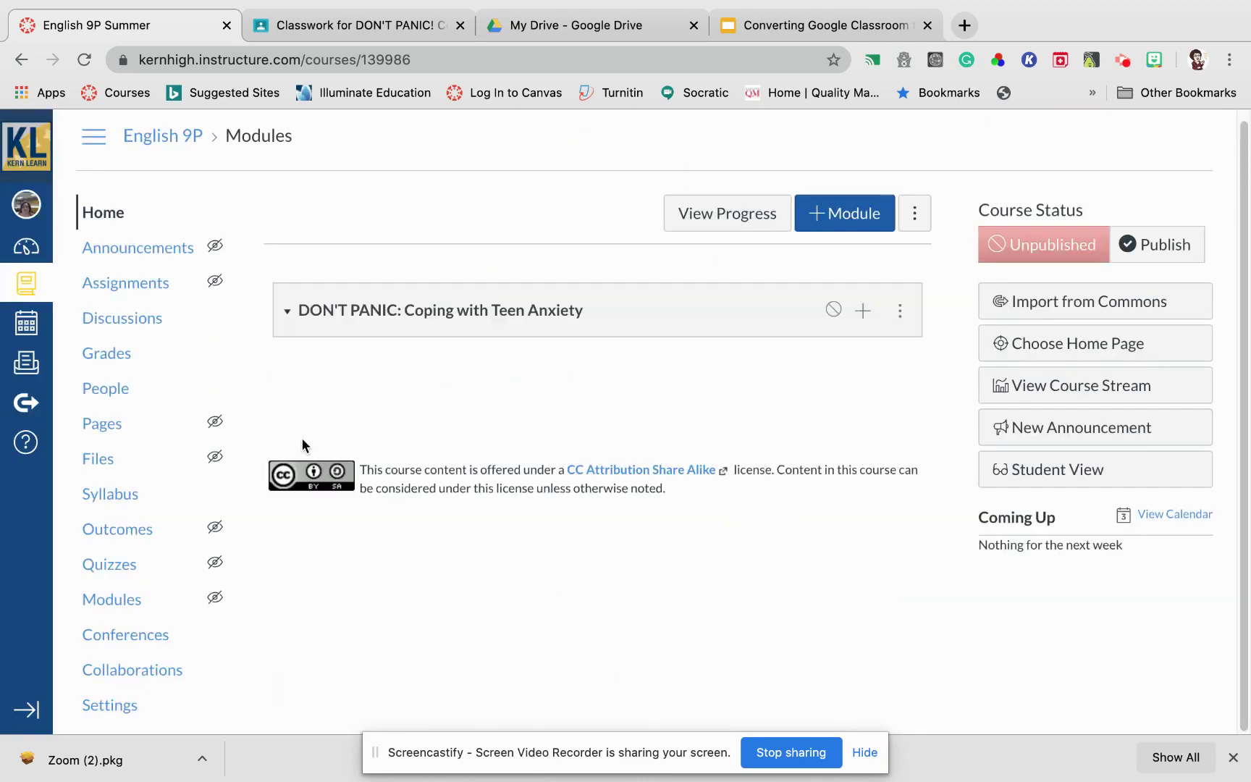
- Begin adding a new page to the "DON'T PANIC: Coping with Teen Anxiety" module, consulting Arc Step 1 in Google Classroom for its first item
click(862, 312)
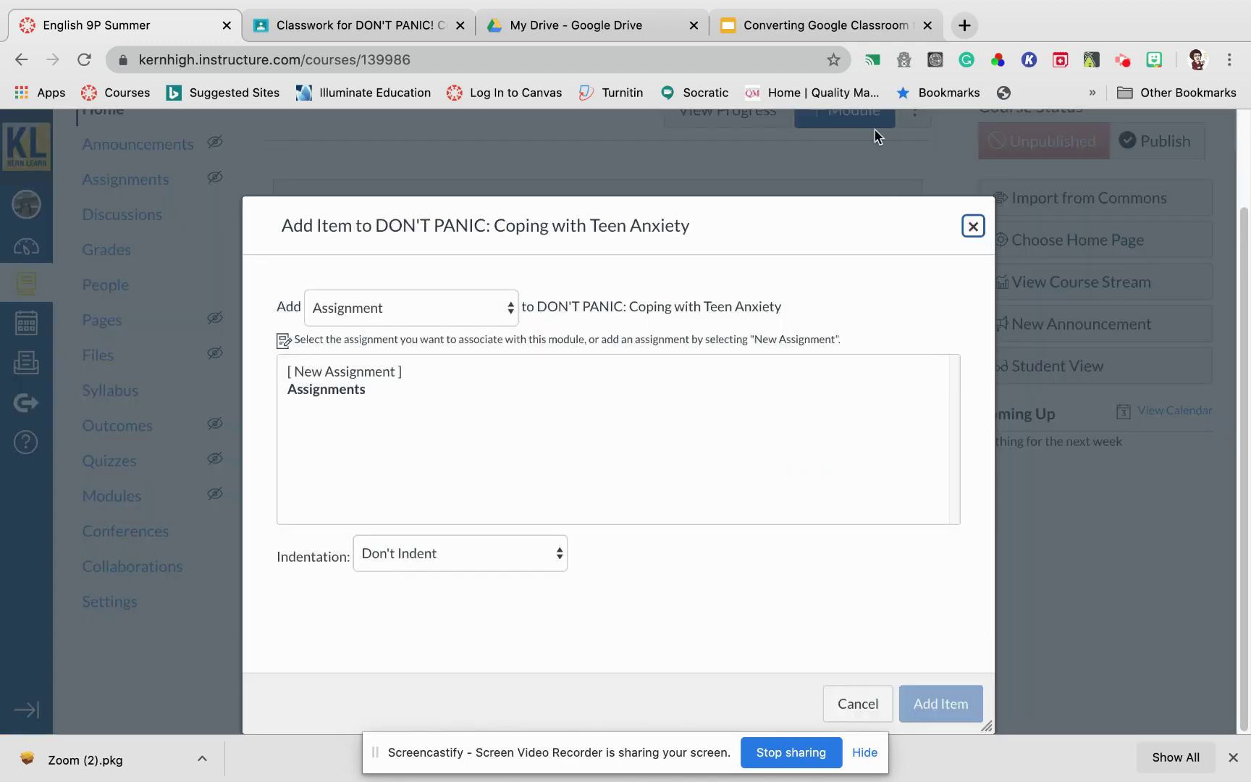
click(358, 29)
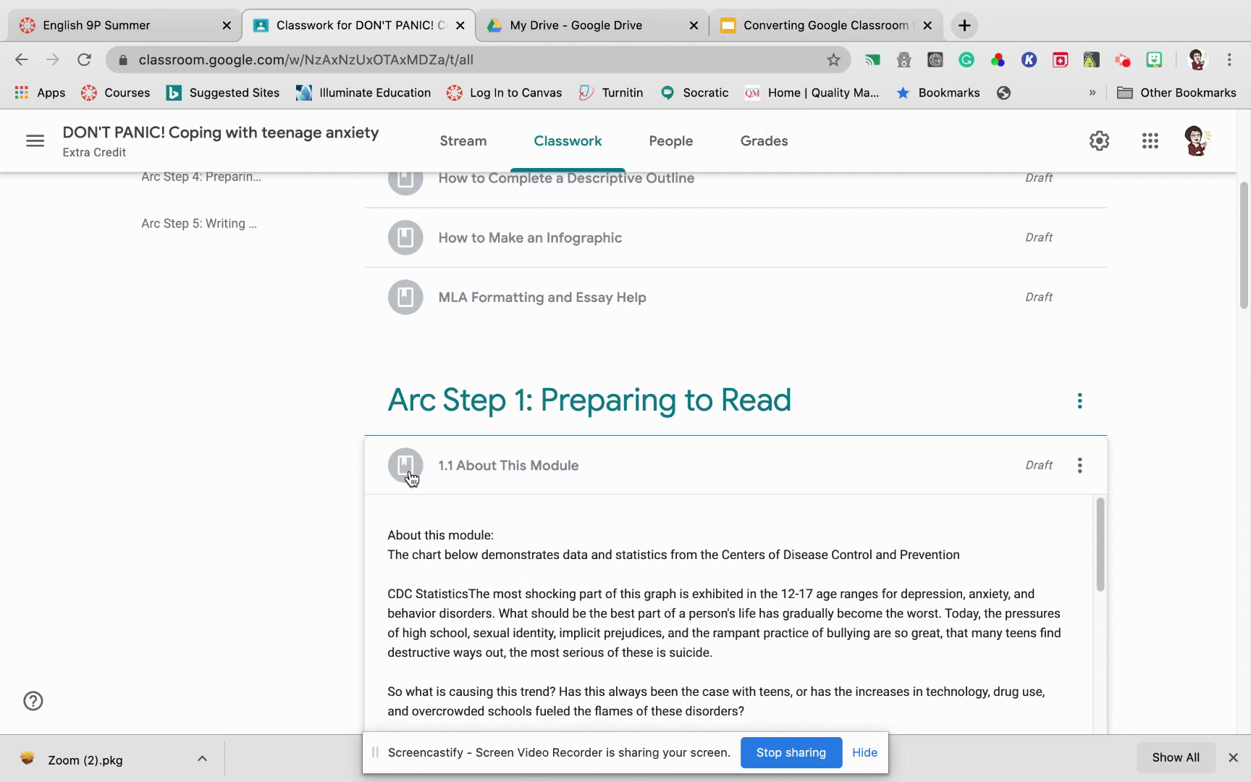
scroll(409, 478, up, 1)
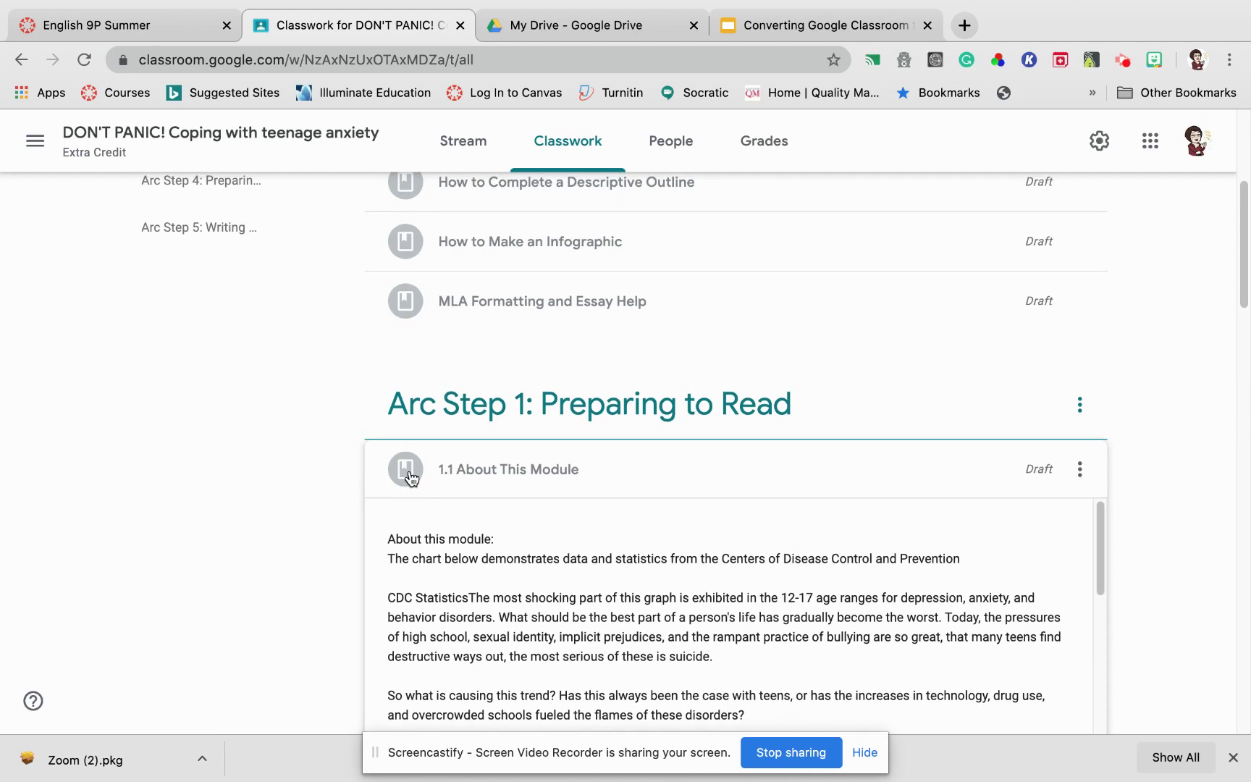
scroll(410, 478, down, 1)
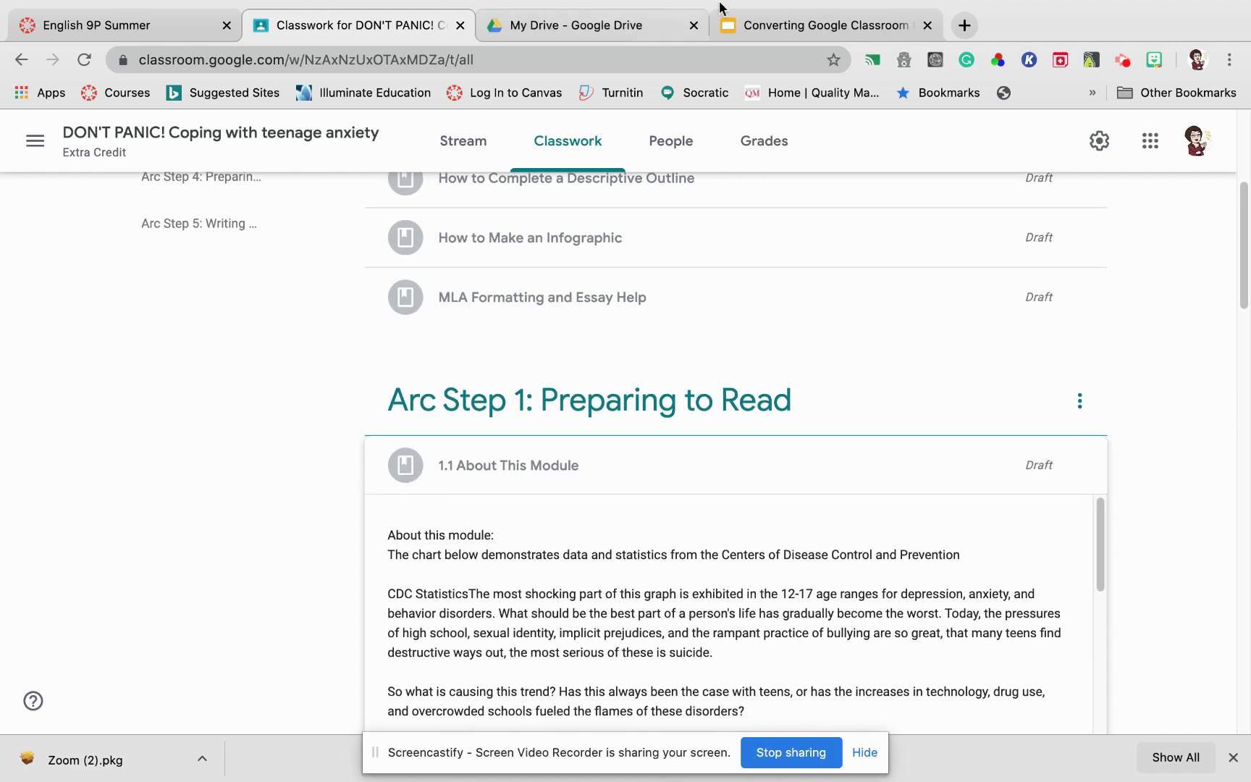
click(134, 25)
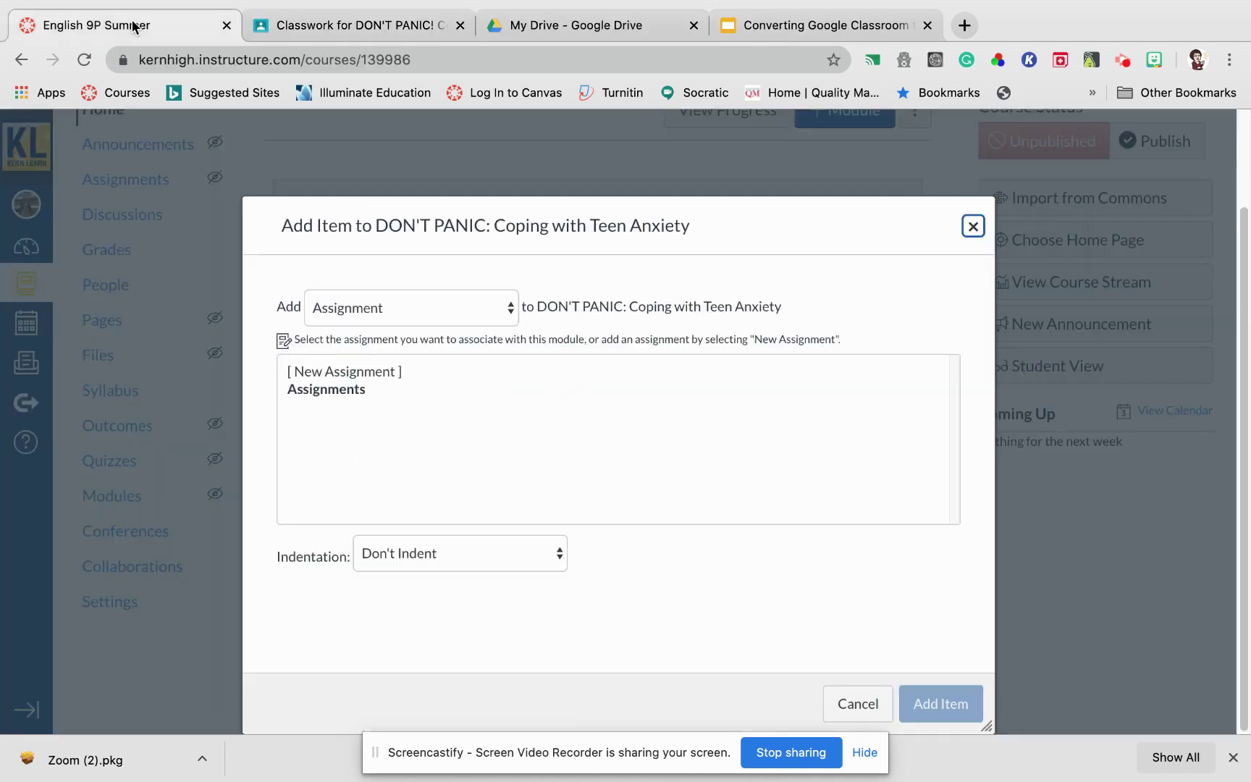
click(430, 304)
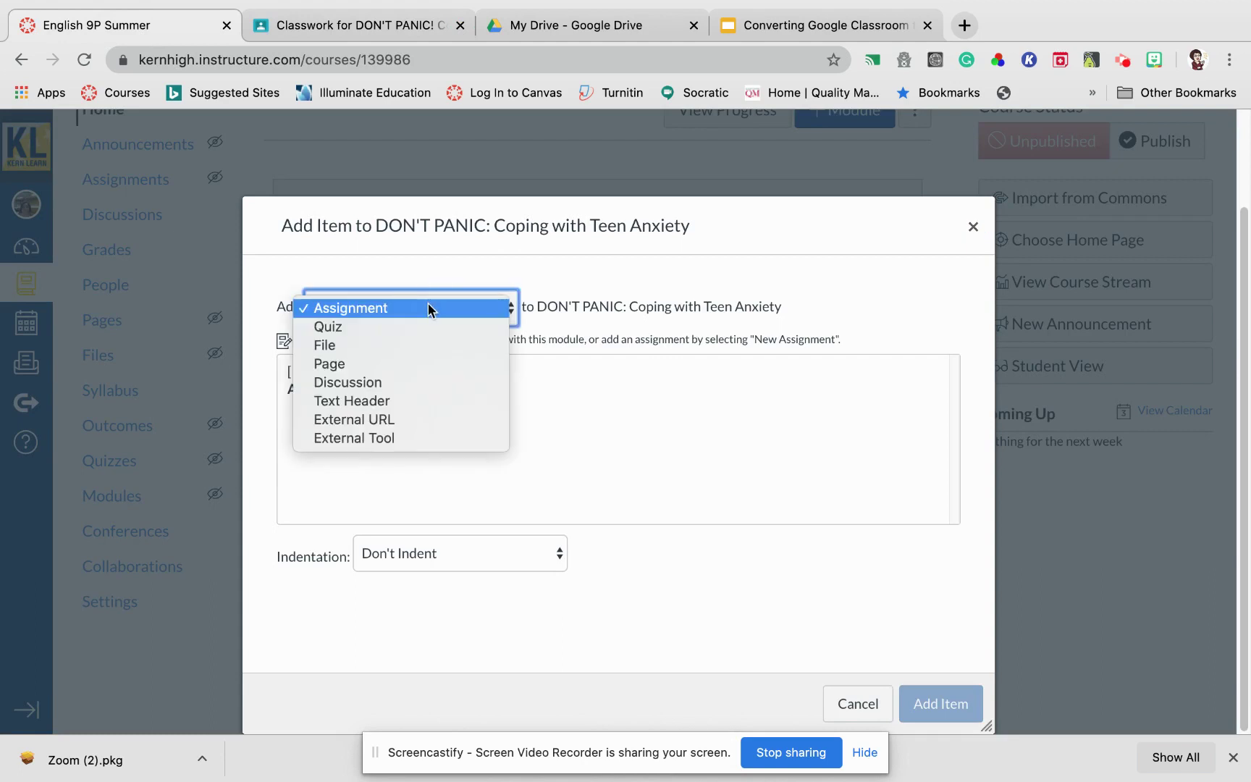
click(416, 366)
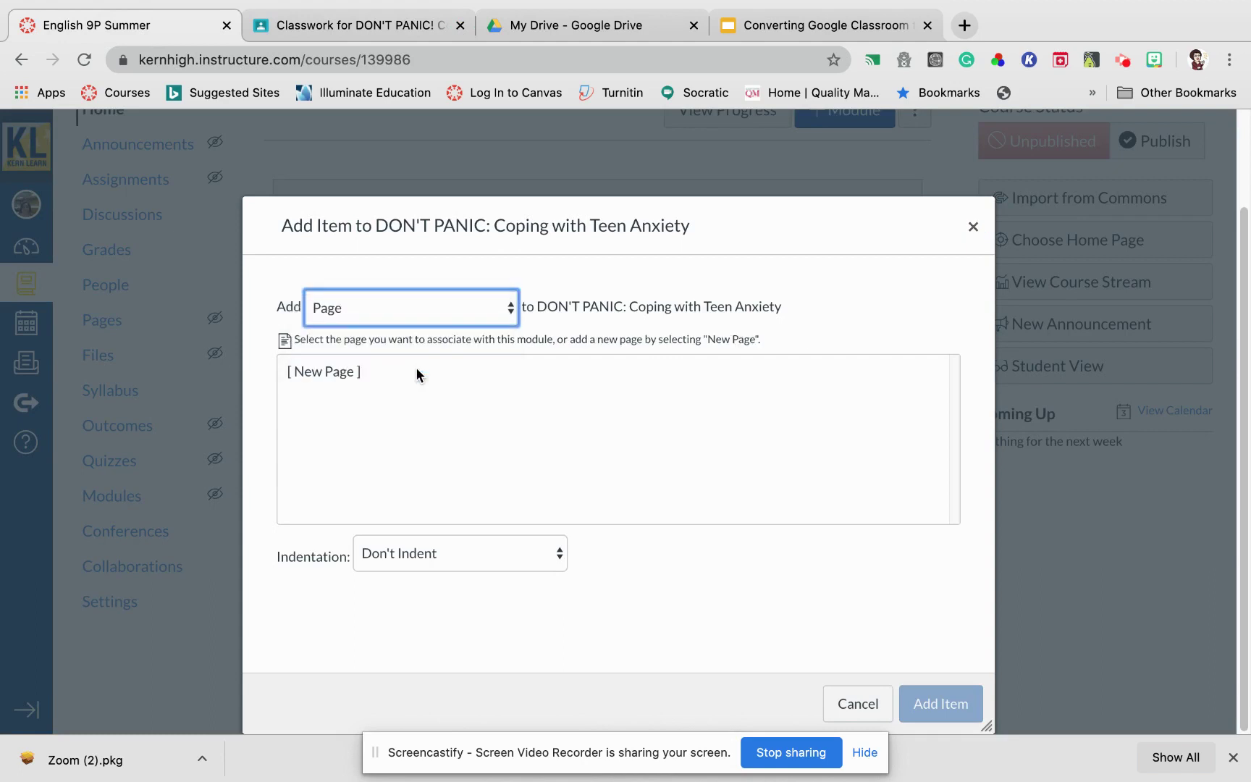
click(323, 366)
- Name the page "1.1.1 About this module", set its indentation to Indent 1 Level and add it to the module
click(435, 562)
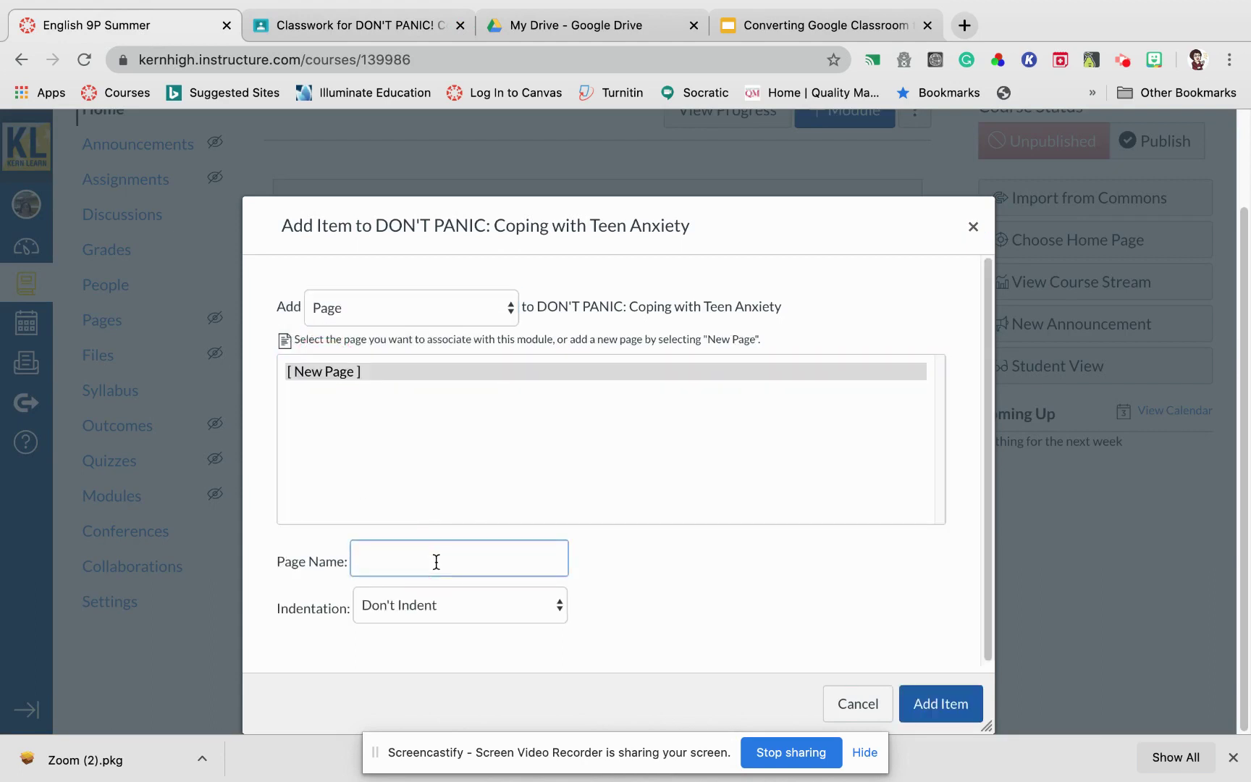
text(1.)
text(ABOUT)
key(BackSpace)
key(BackSpace)
key(BackSpace)
text(out this module)
click(462, 605)
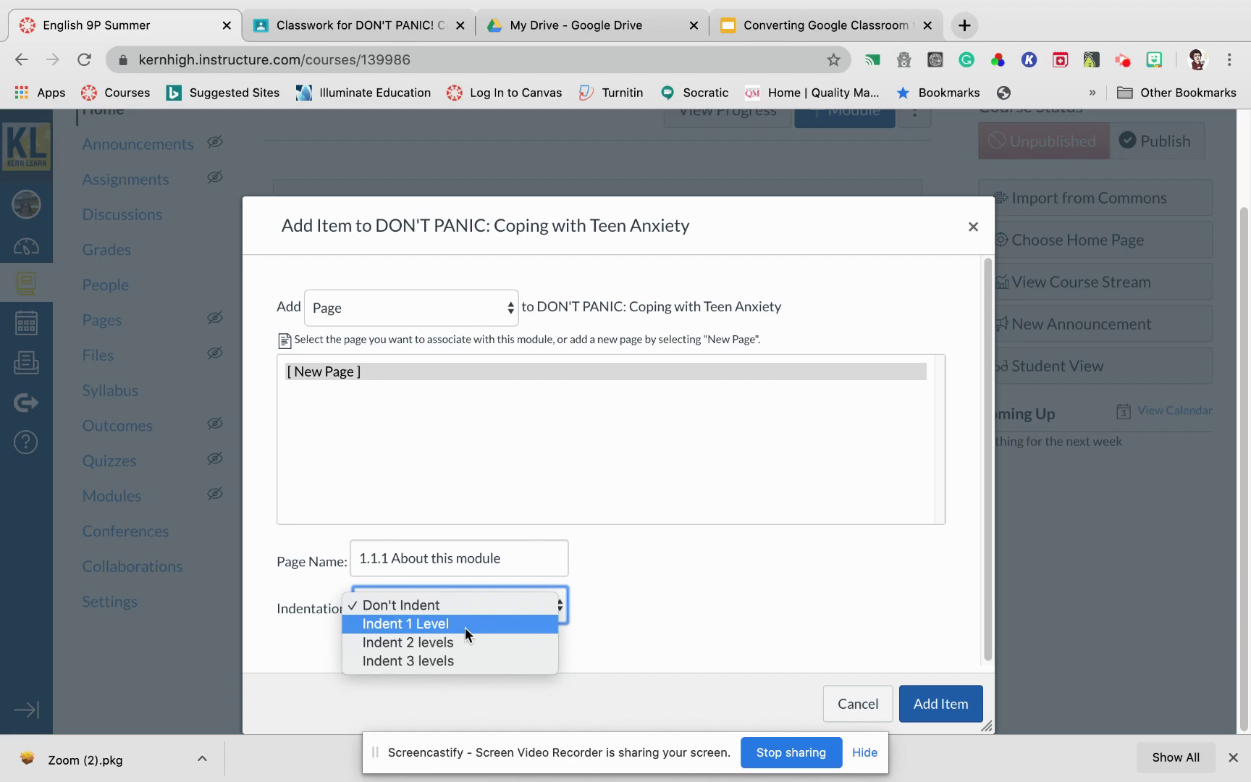
click(416, 624)
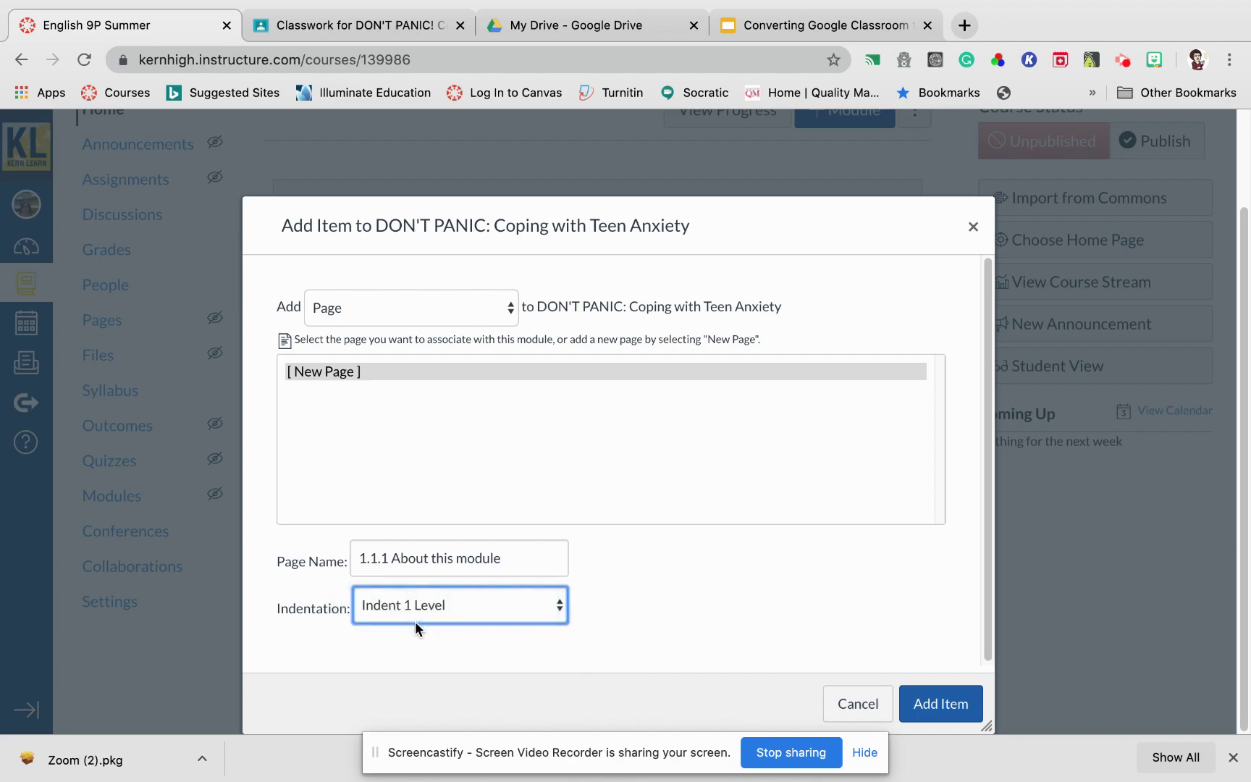
click(934, 709)
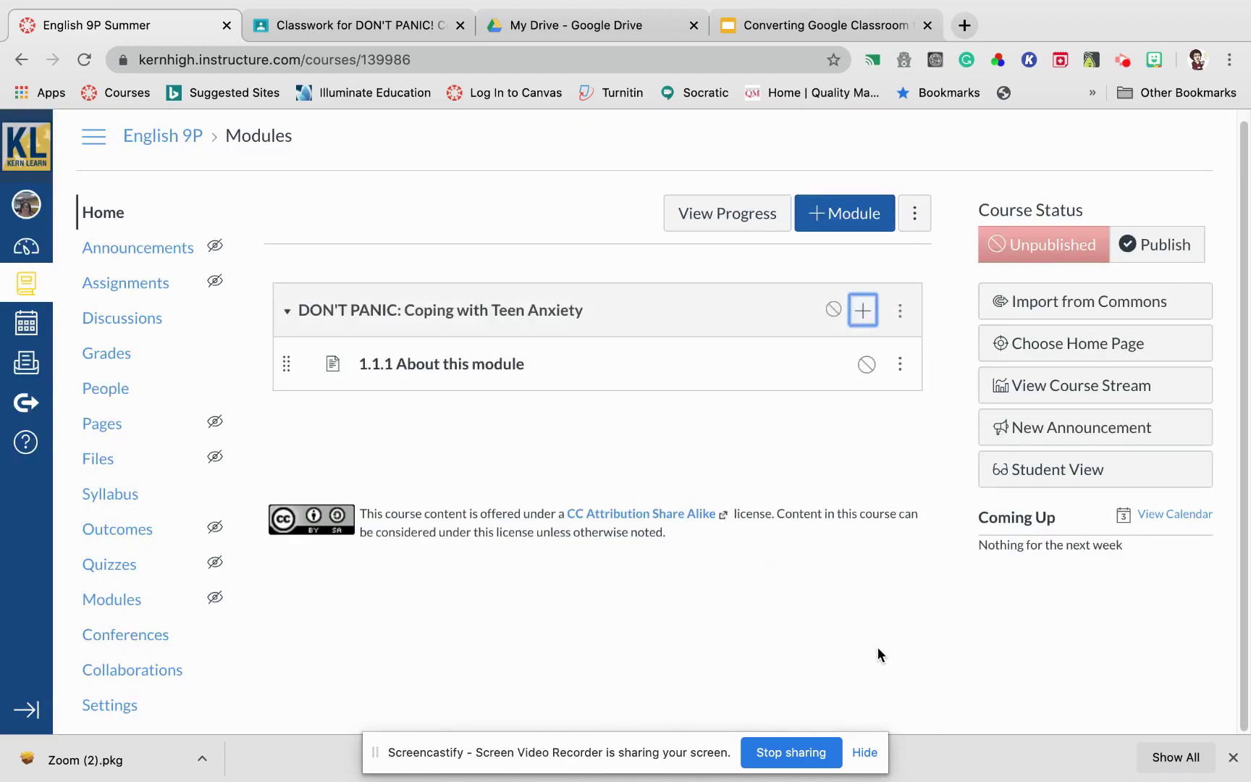
- Open the new Canvas page, then switch to Google Classroom and open the 1.1 About This Module material for editing
click(432, 370)
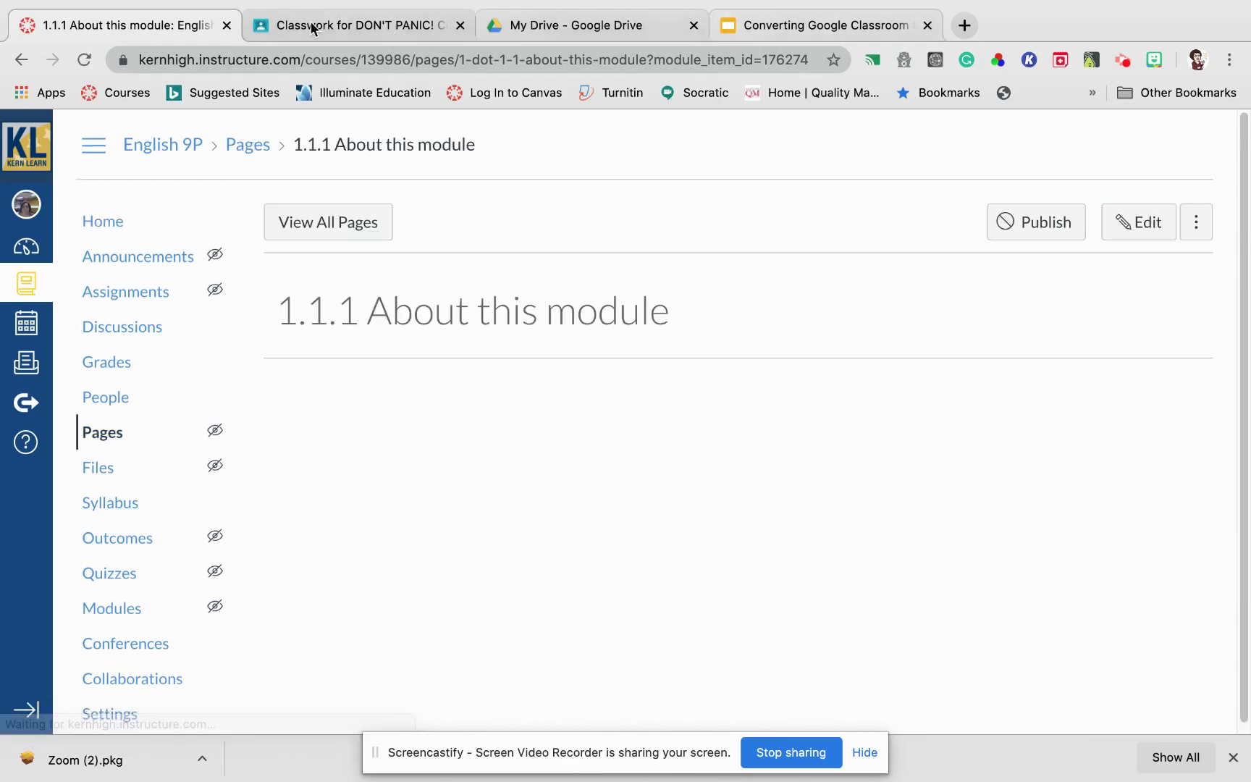
click(395, 26)
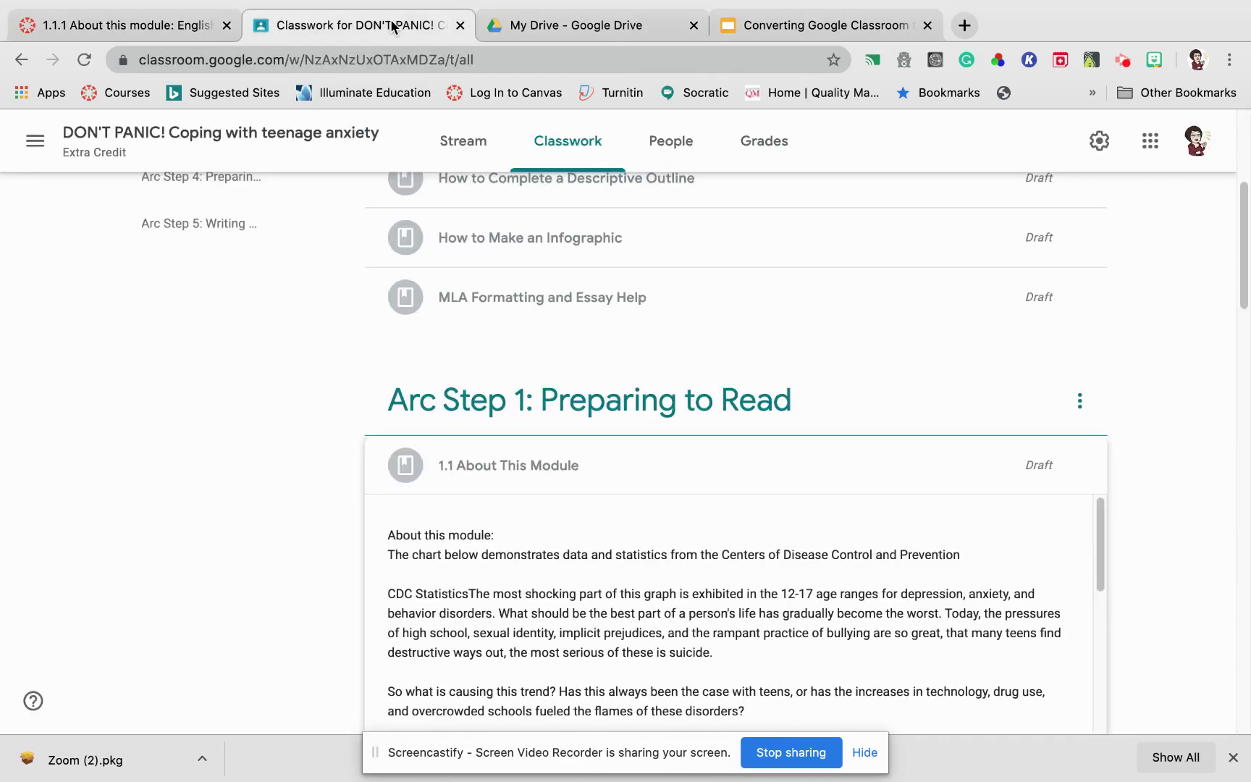
click(394, 530)
scroll(511, 593, down, 5)
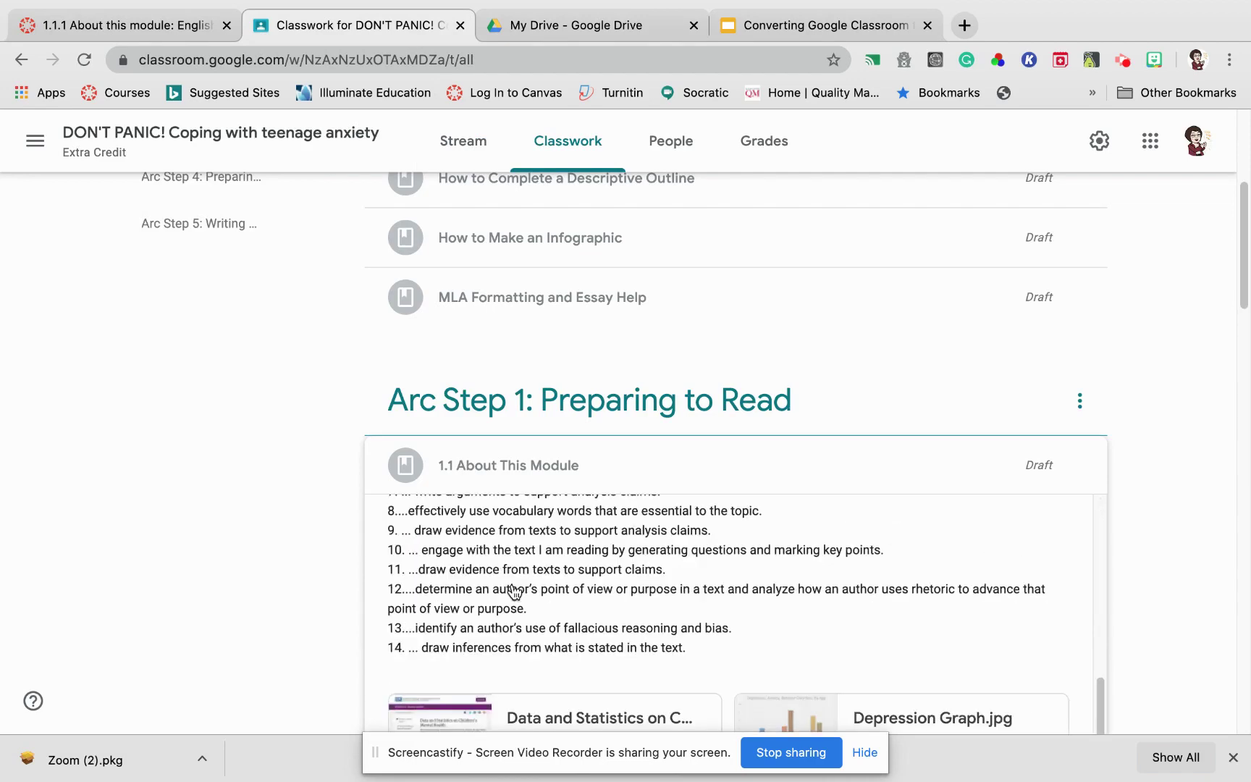
scroll(648, 578, down, 4)
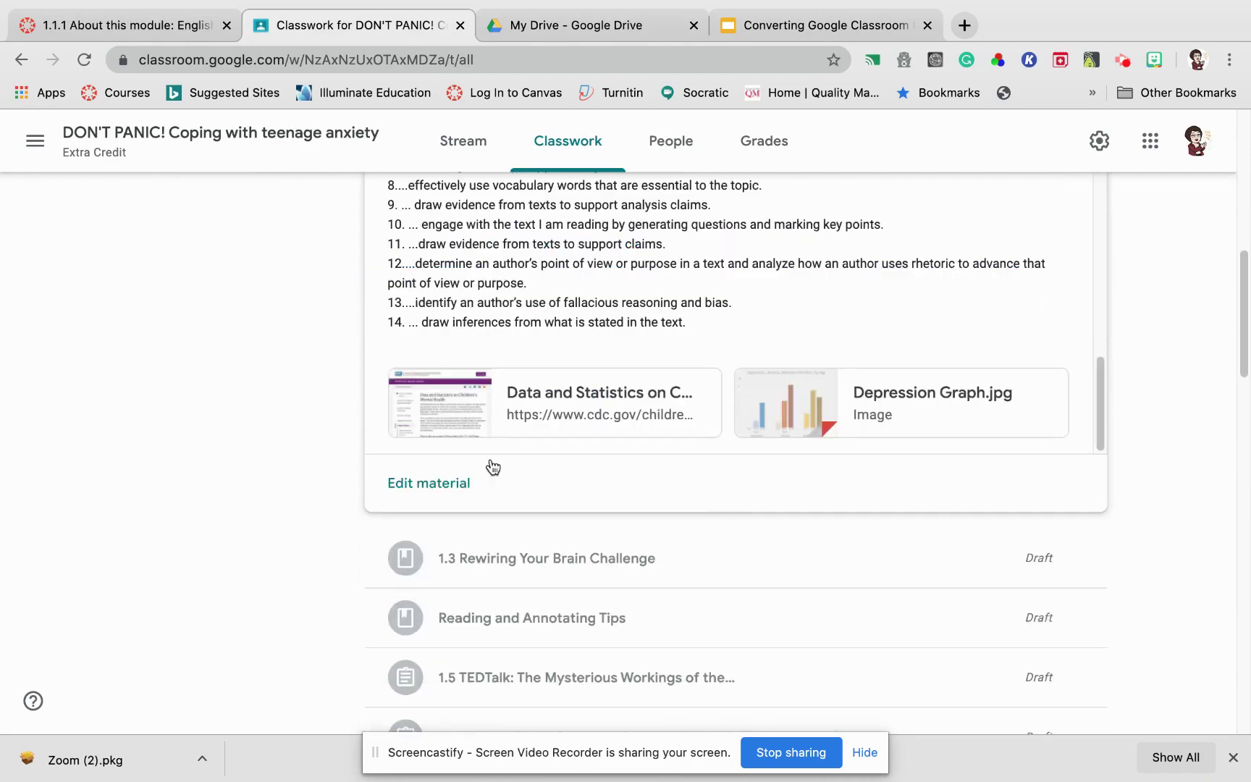
click(427, 489)
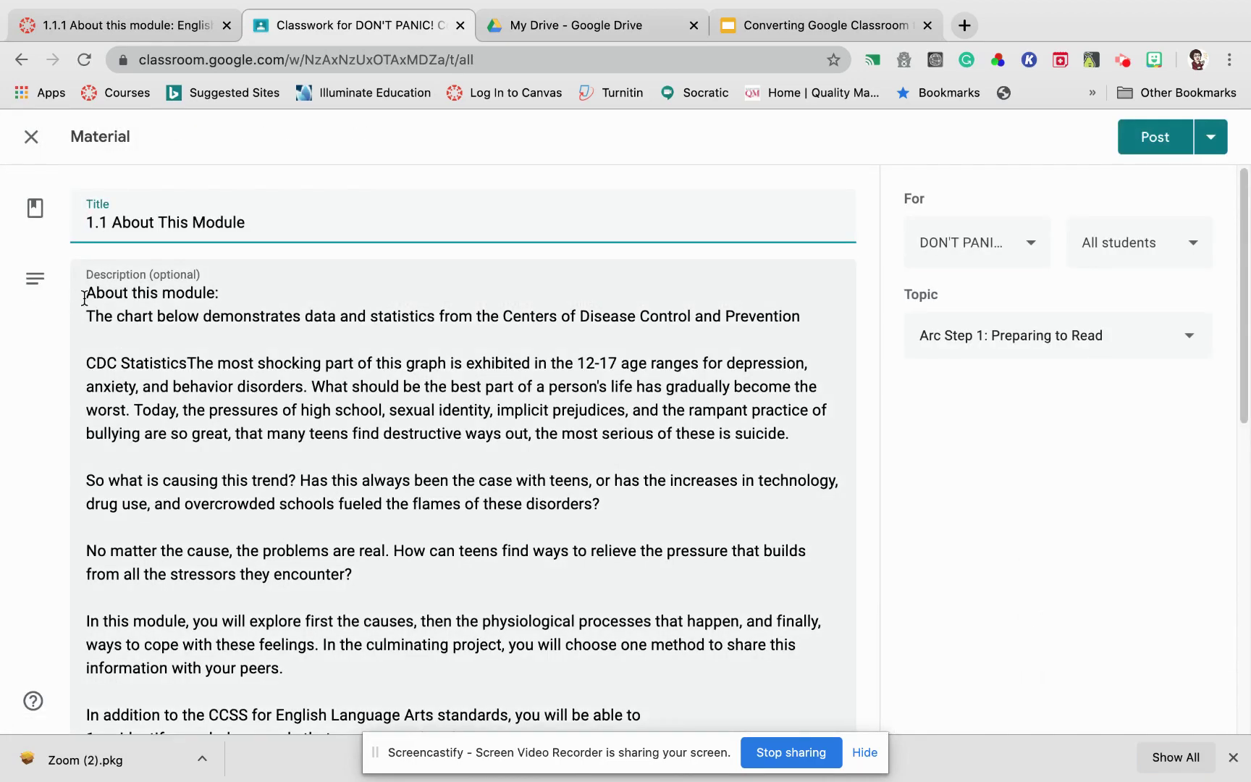
- Copy the material's entire description and paste it into the body of the 1.1.1 About this module page in Canvas
drag(86, 297, 531, 438)
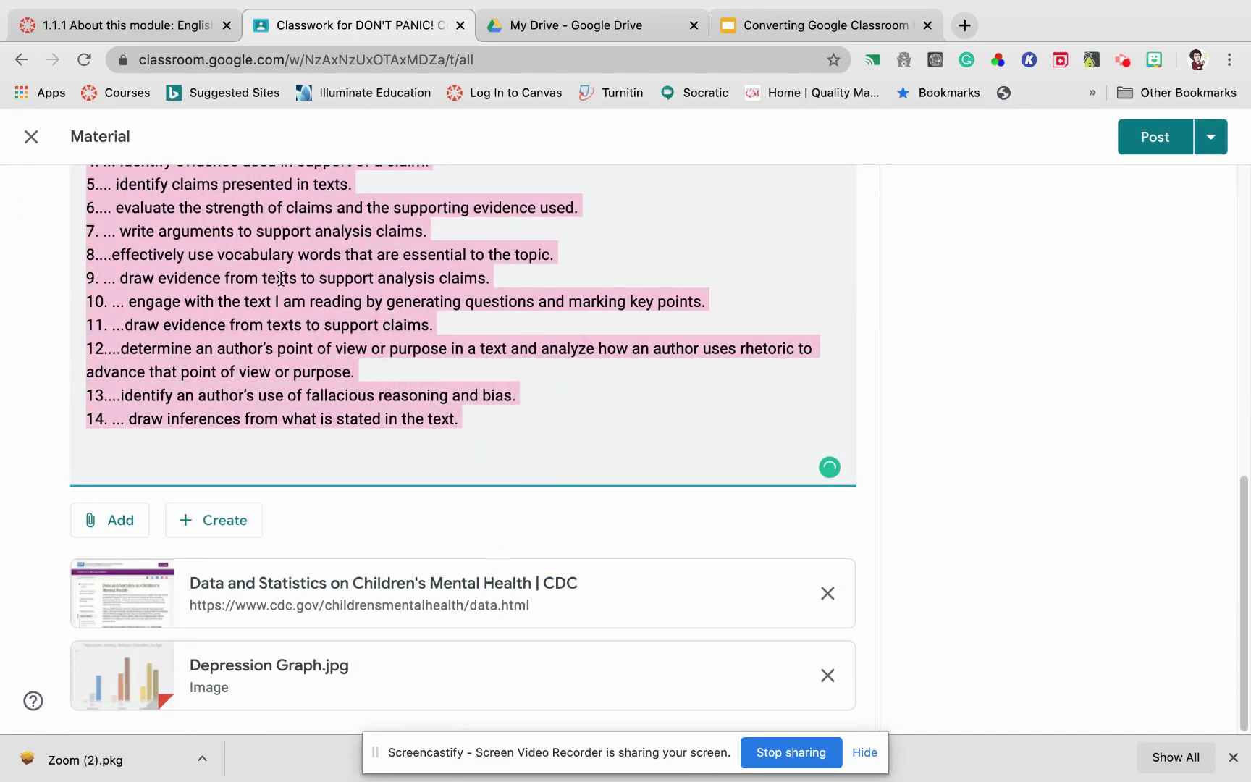
right_click(280, 283)
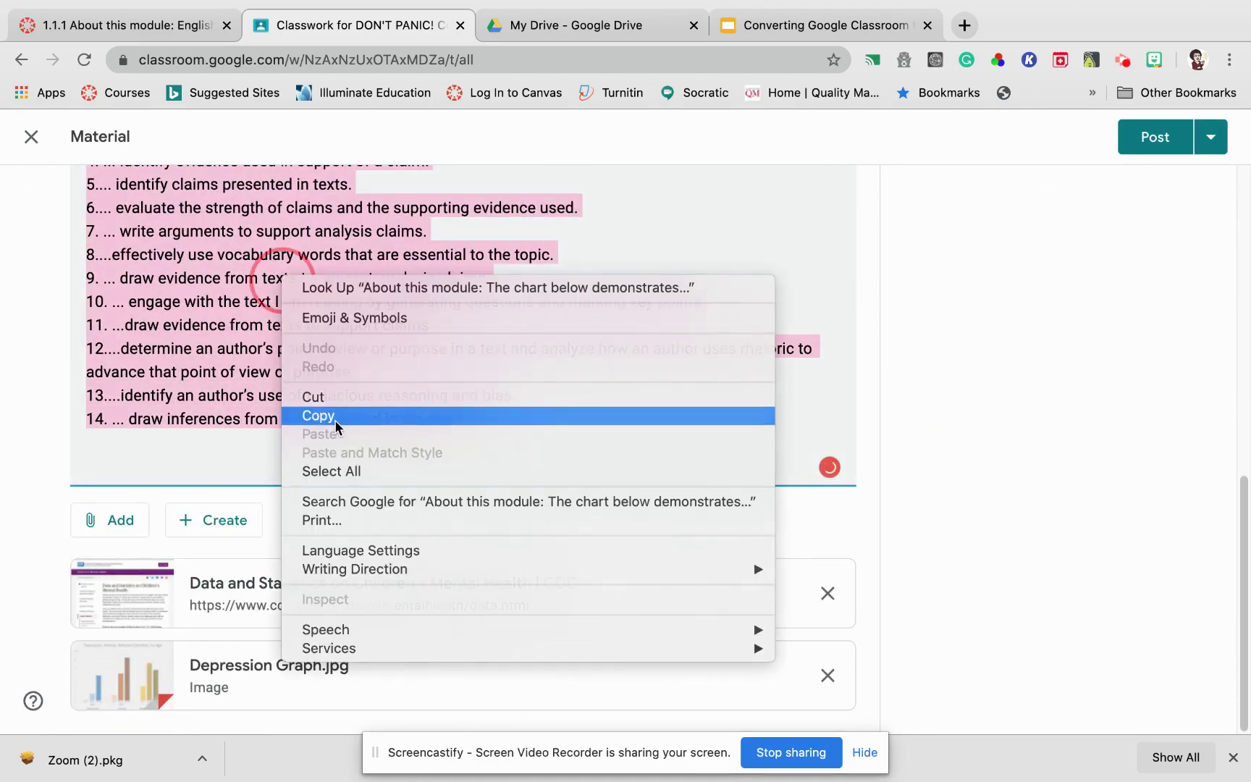
click(333, 416)
click(112, 25)
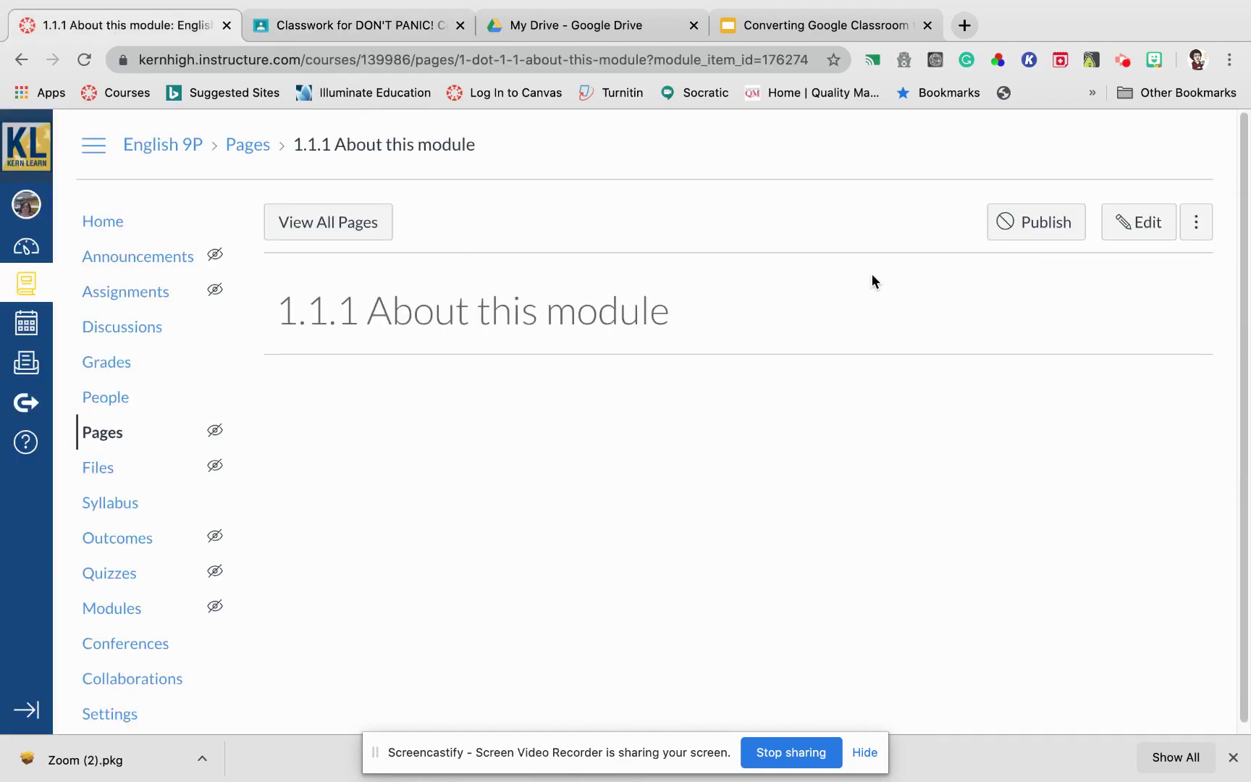
click(1144, 229)
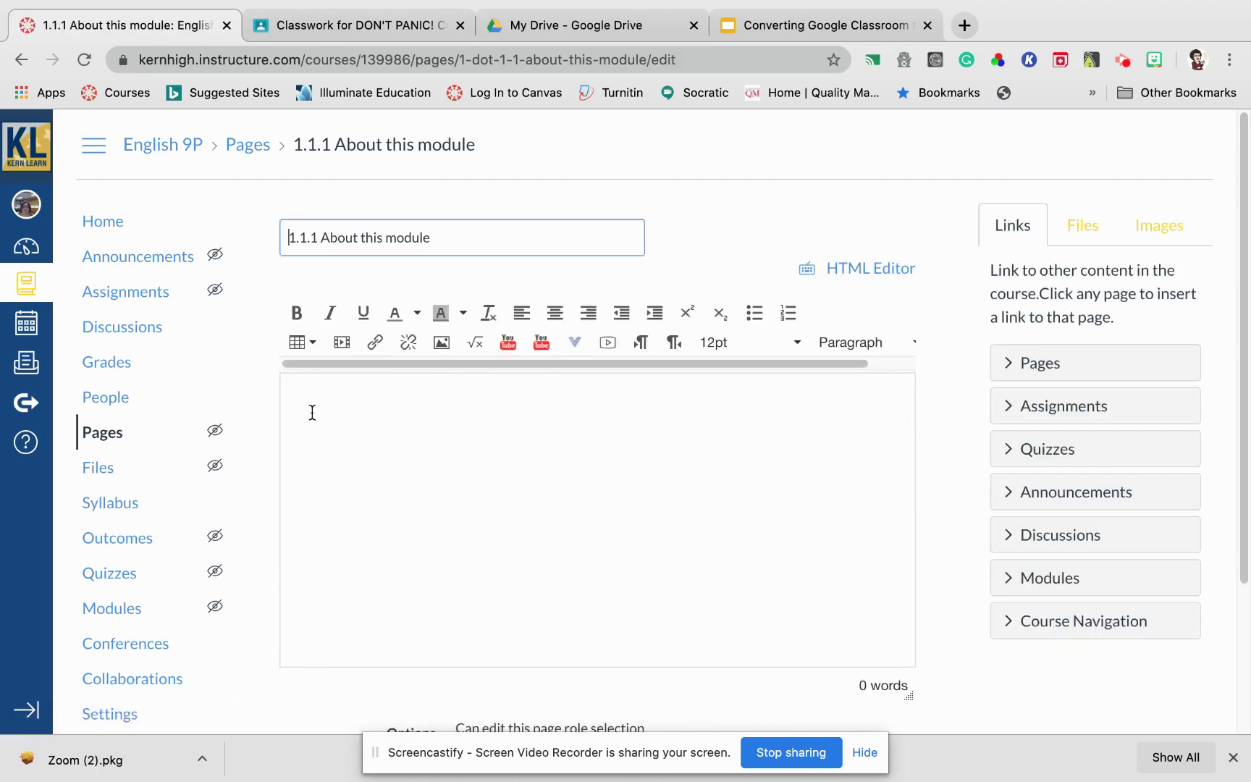
right_click(304, 405)
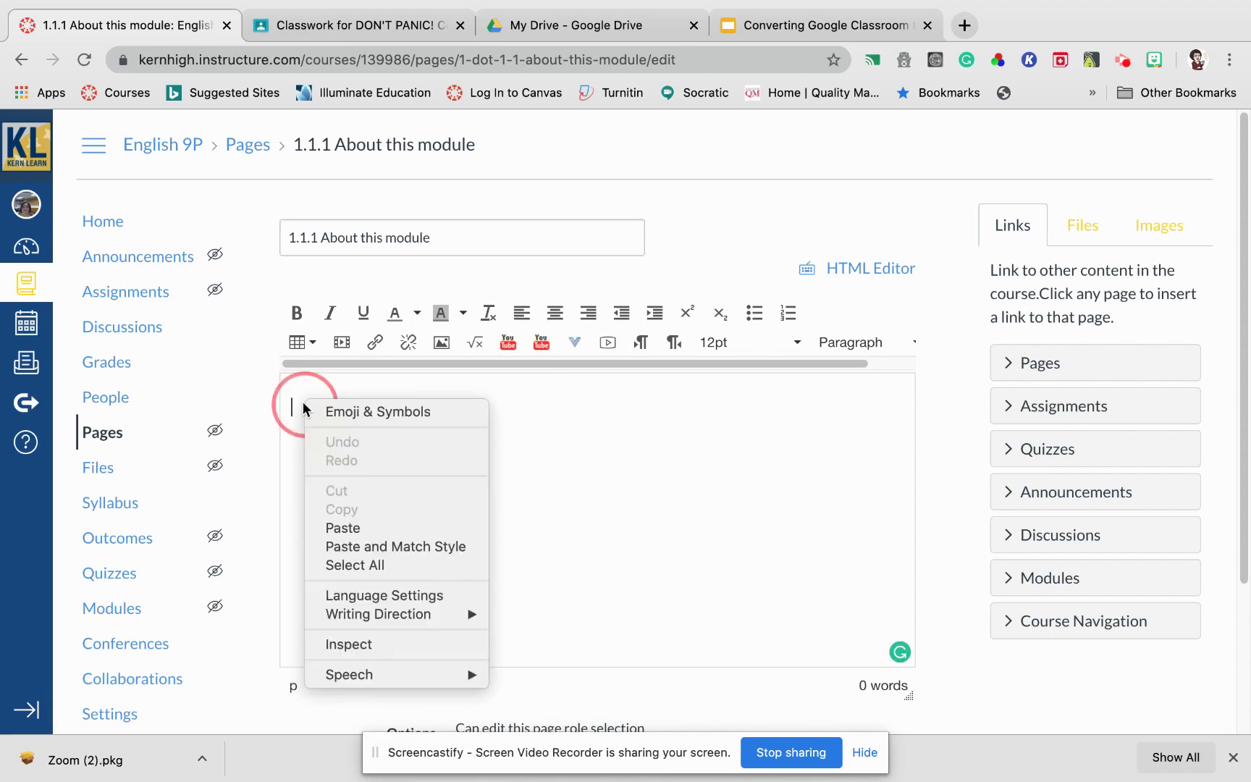
click(358, 528)
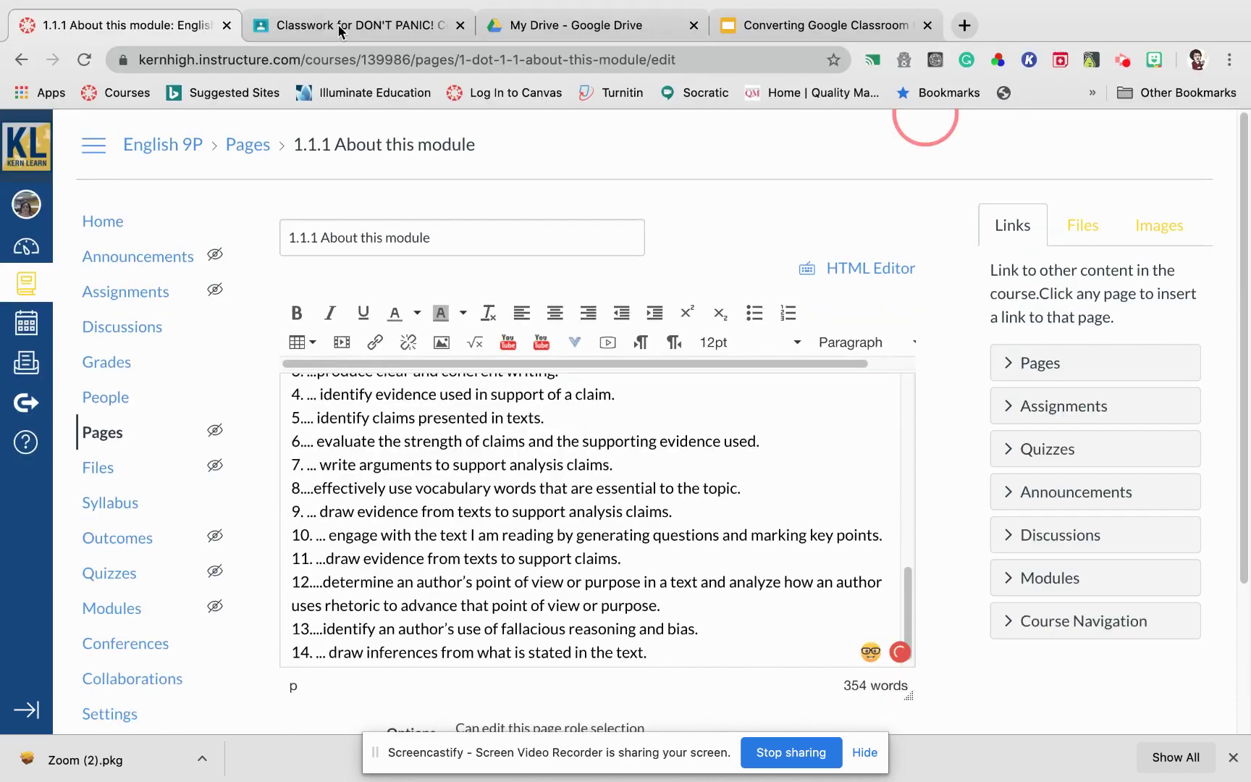
- Return to the Google Classroom material and open its attached CDC link, Data and Statistics on Children's Mental Health
click(338, 21)
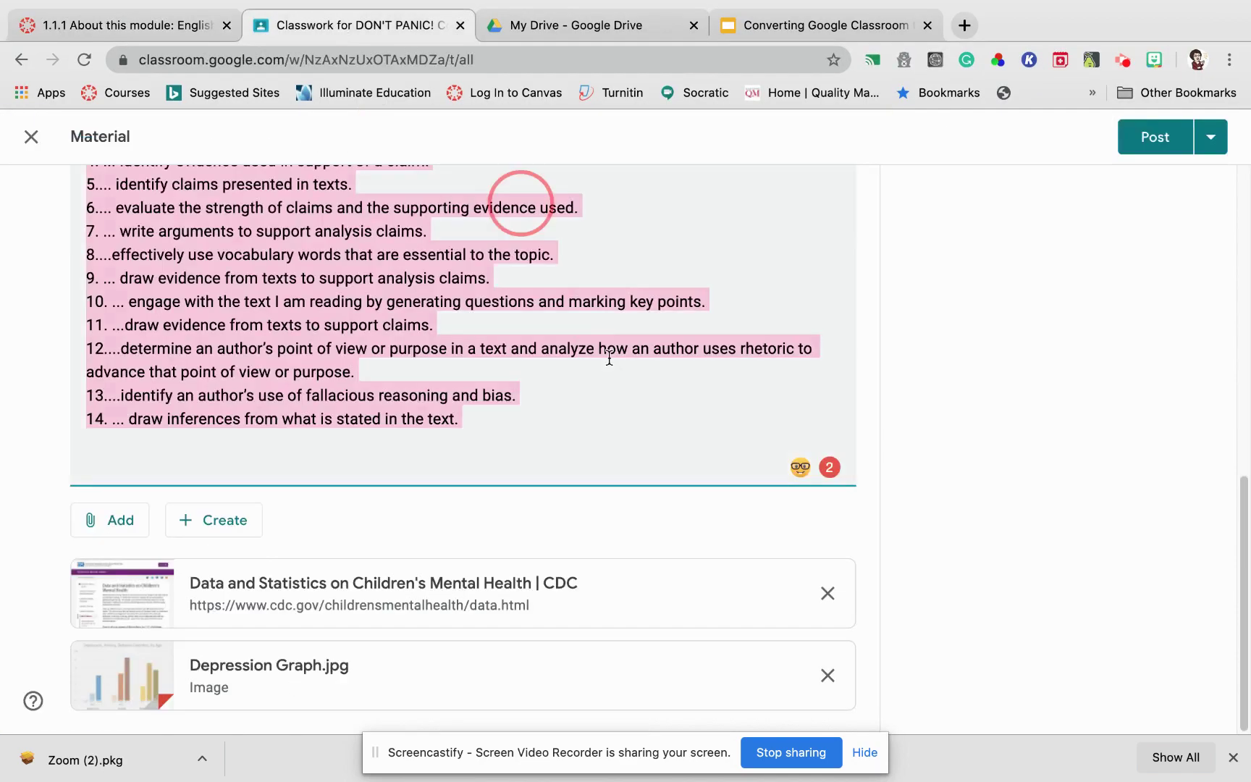
click(553, 463)
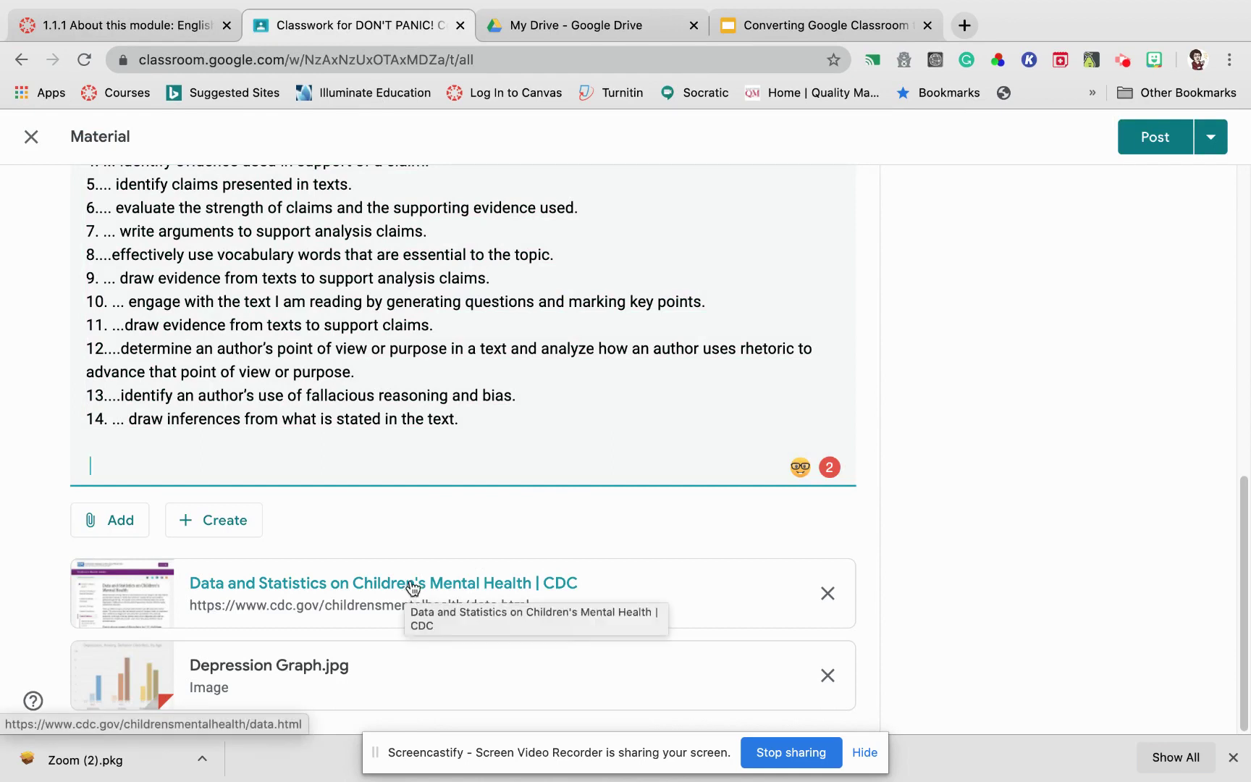
click(412, 585)
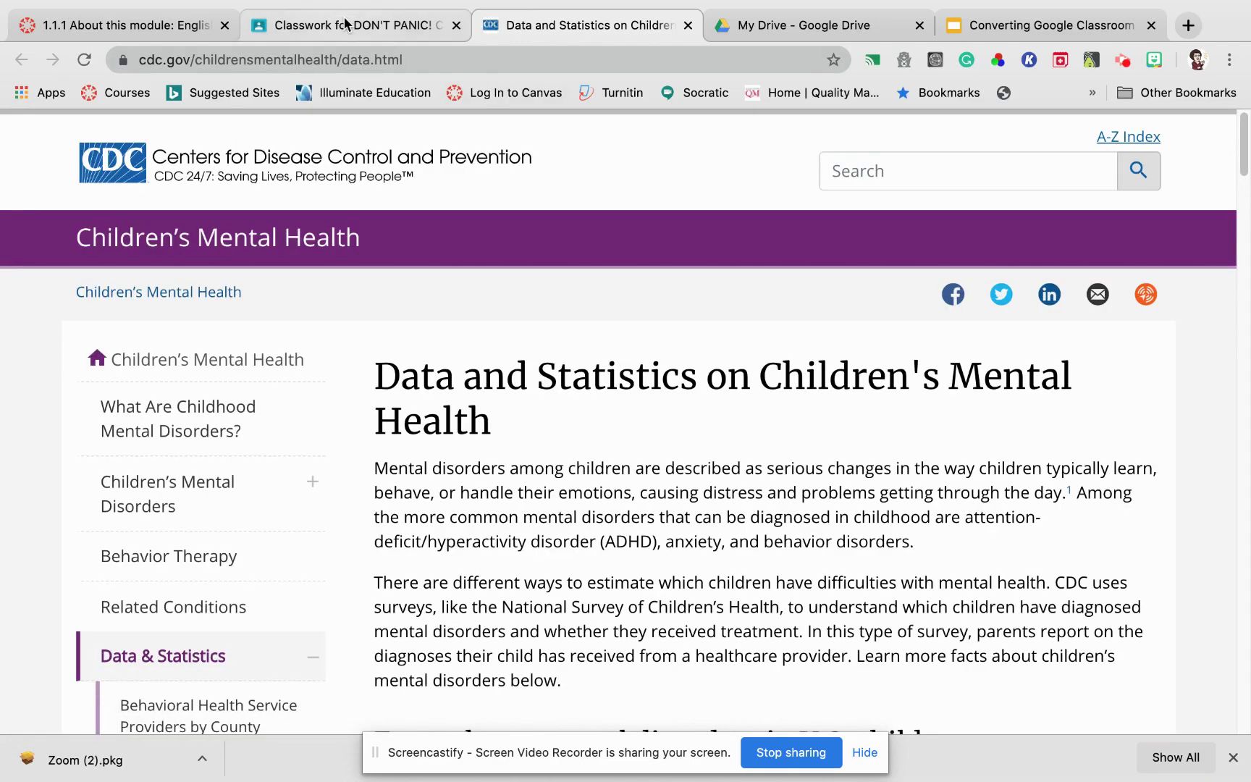
- Switch back to the Canvas page editor and insert a space between "CDC Statistics" and "The" in the pasted text
click(94, 21)
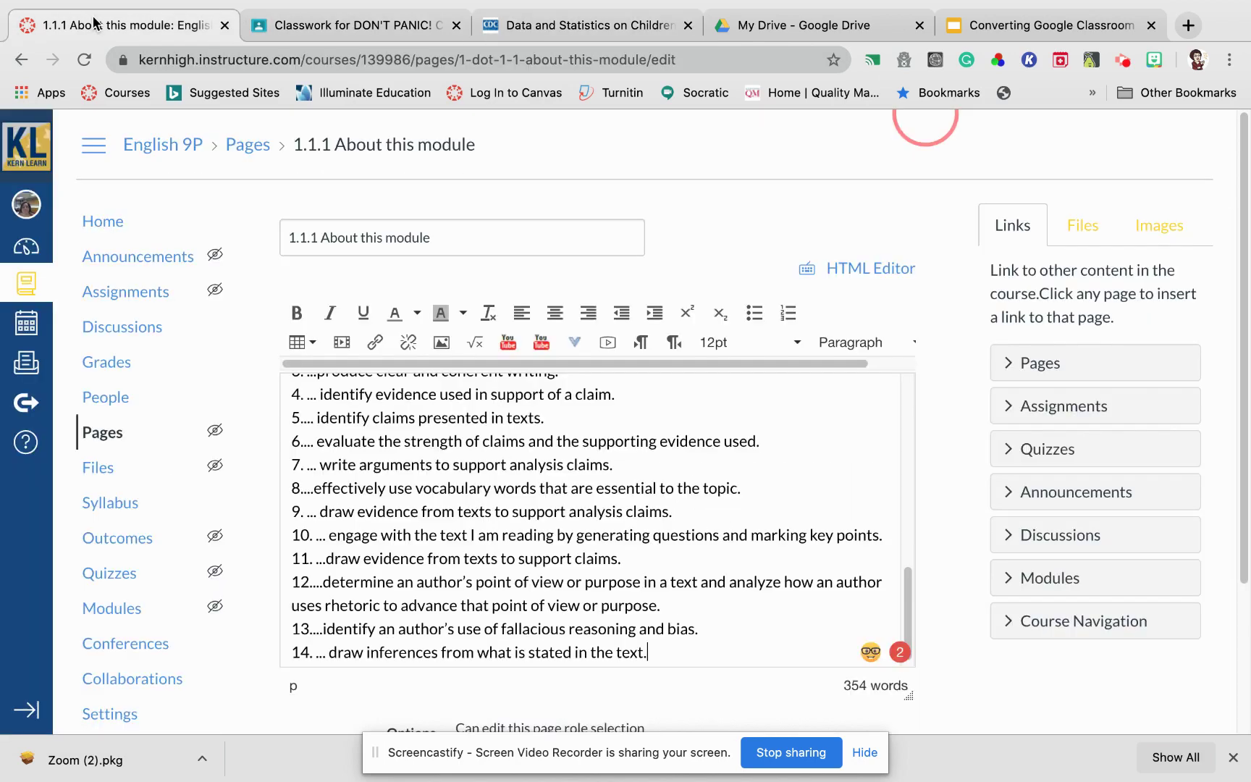
click(703, 419)
scroll(682, 441, up, 6)
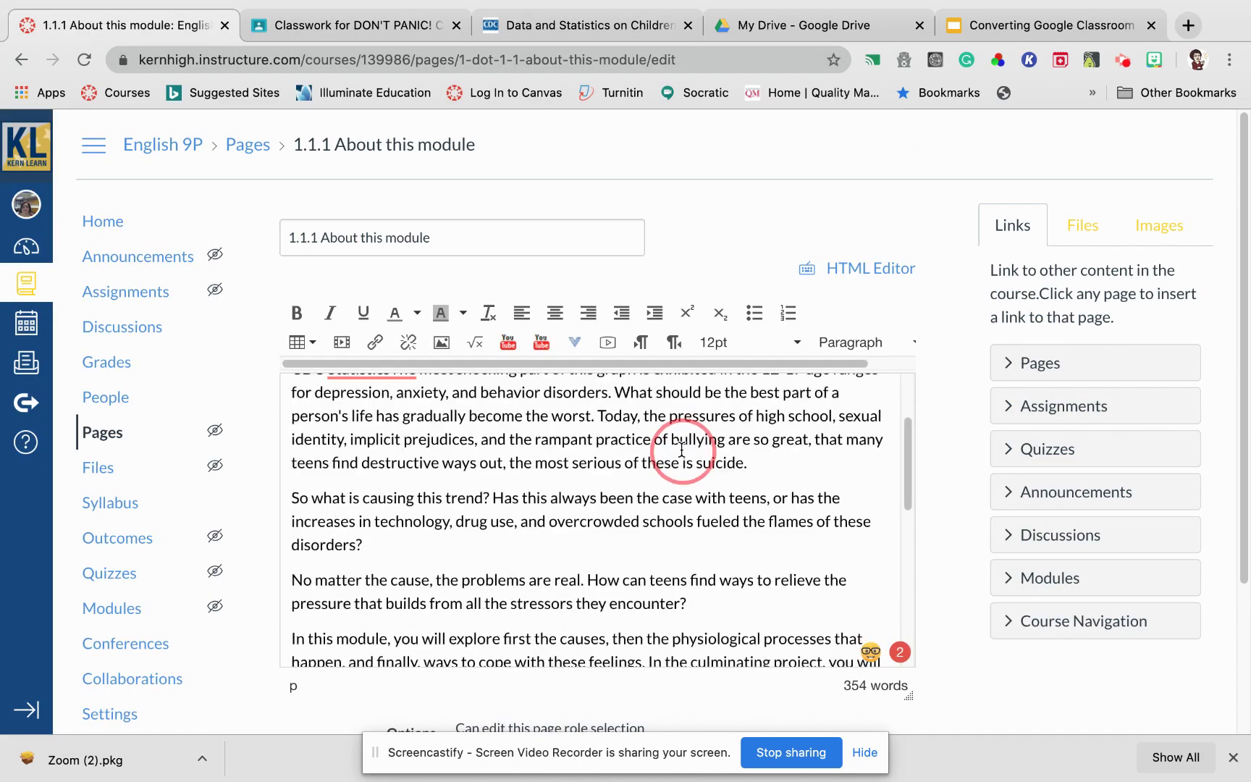
scroll(681, 449, up, 3)
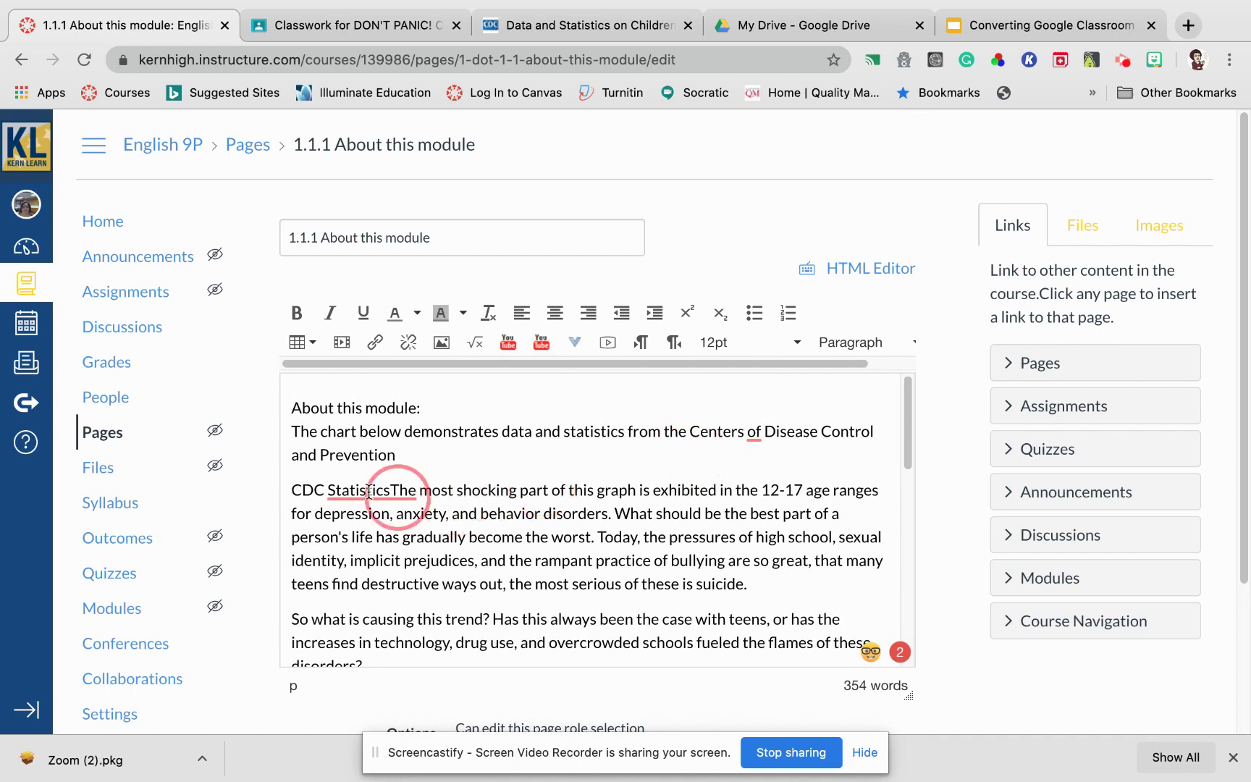
click(392, 486)
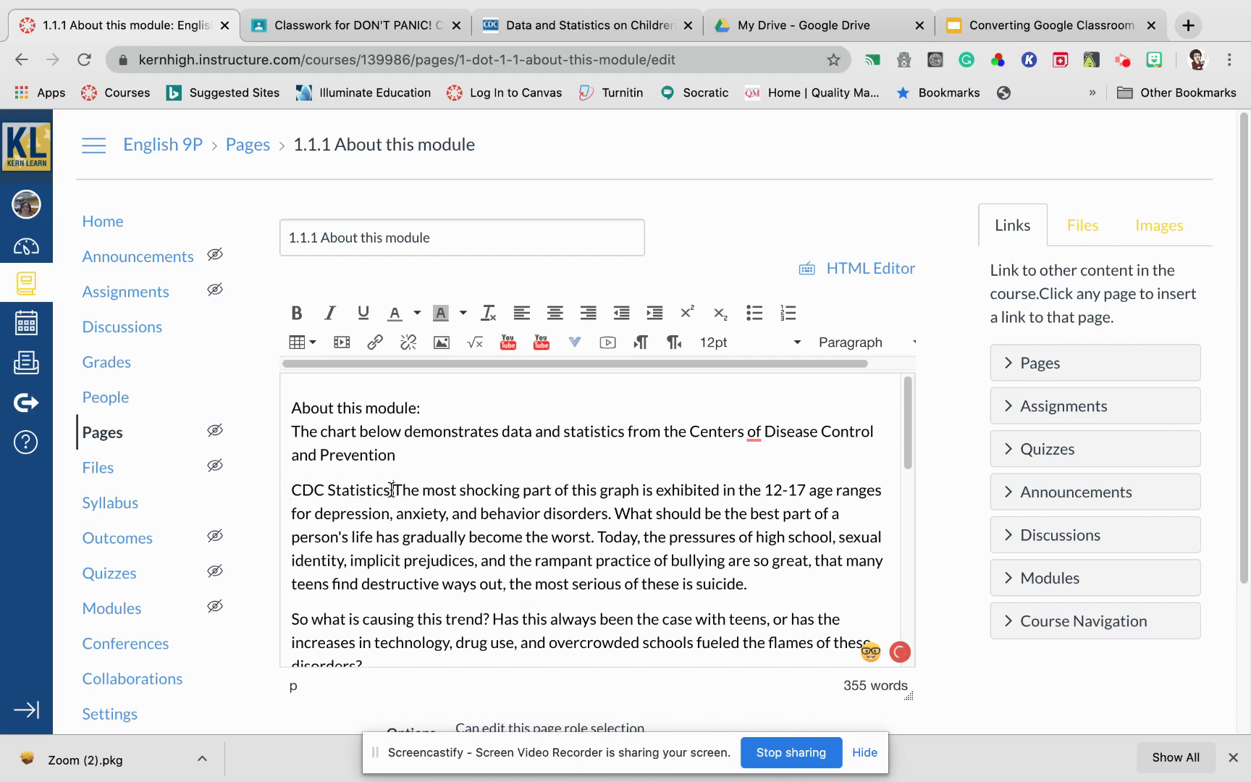
- Copy the CDC page's URL and link the "CDC Statistics" text in the Canvas page to it
click(346, 478)
drag(304, 479, 290, 482)
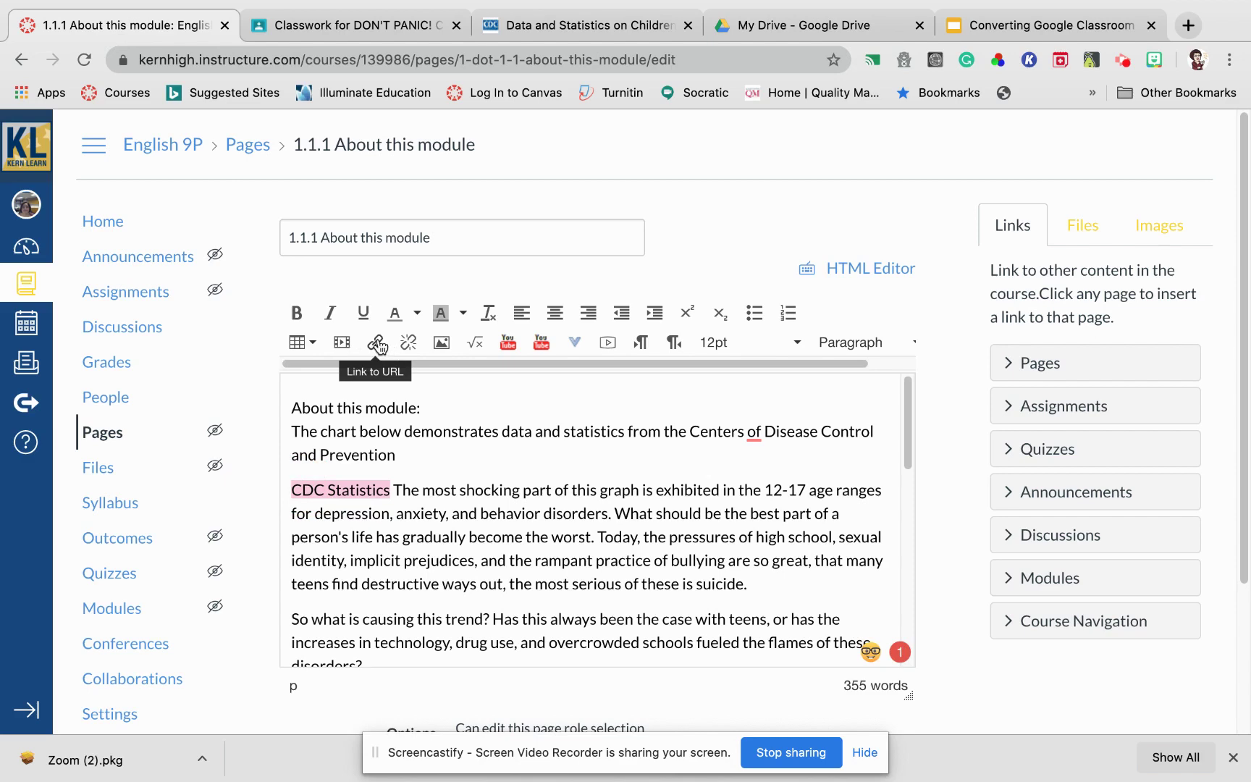
click(378, 344)
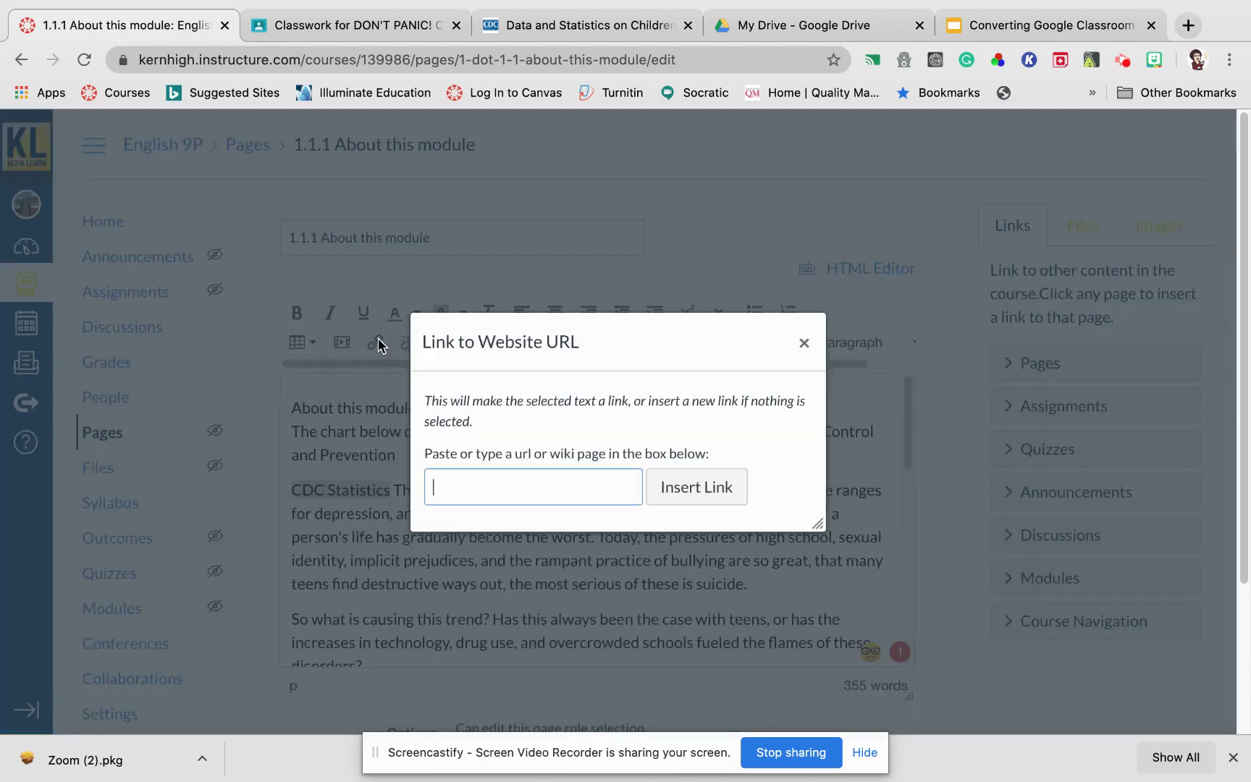
click(572, 16)
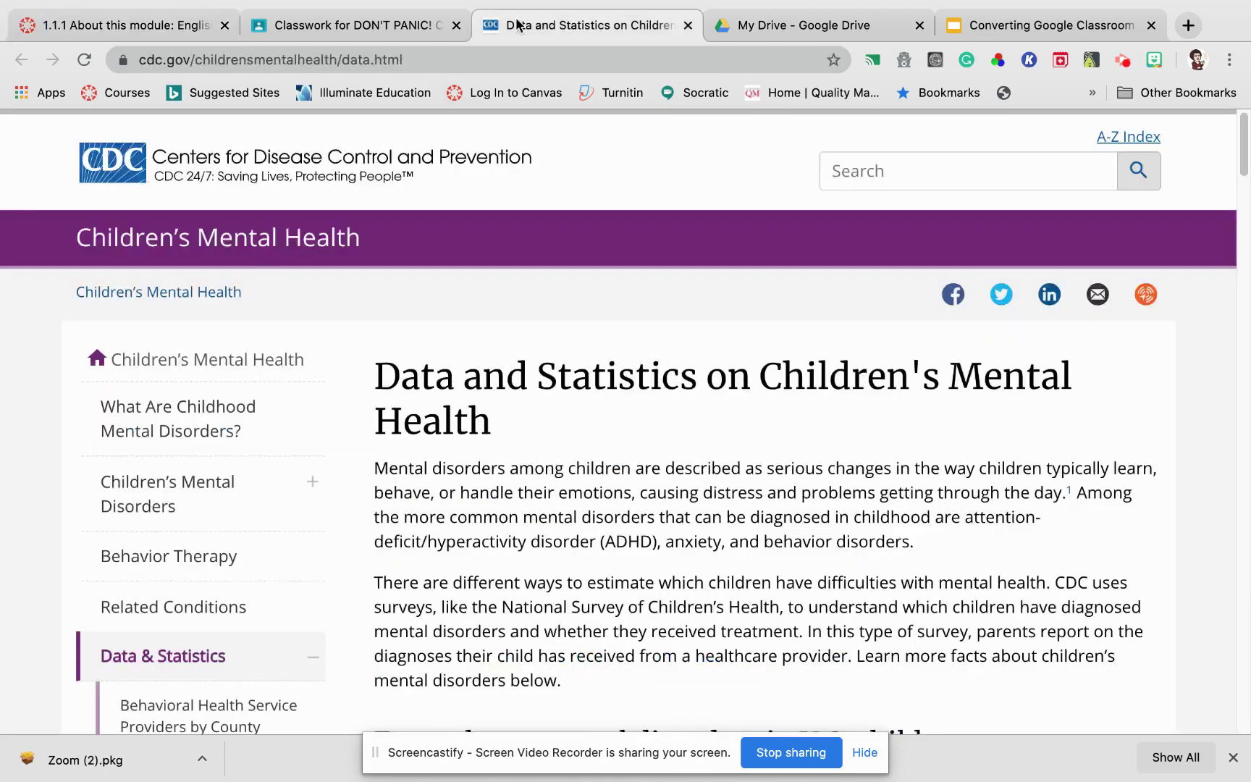
right_click(329, 65)
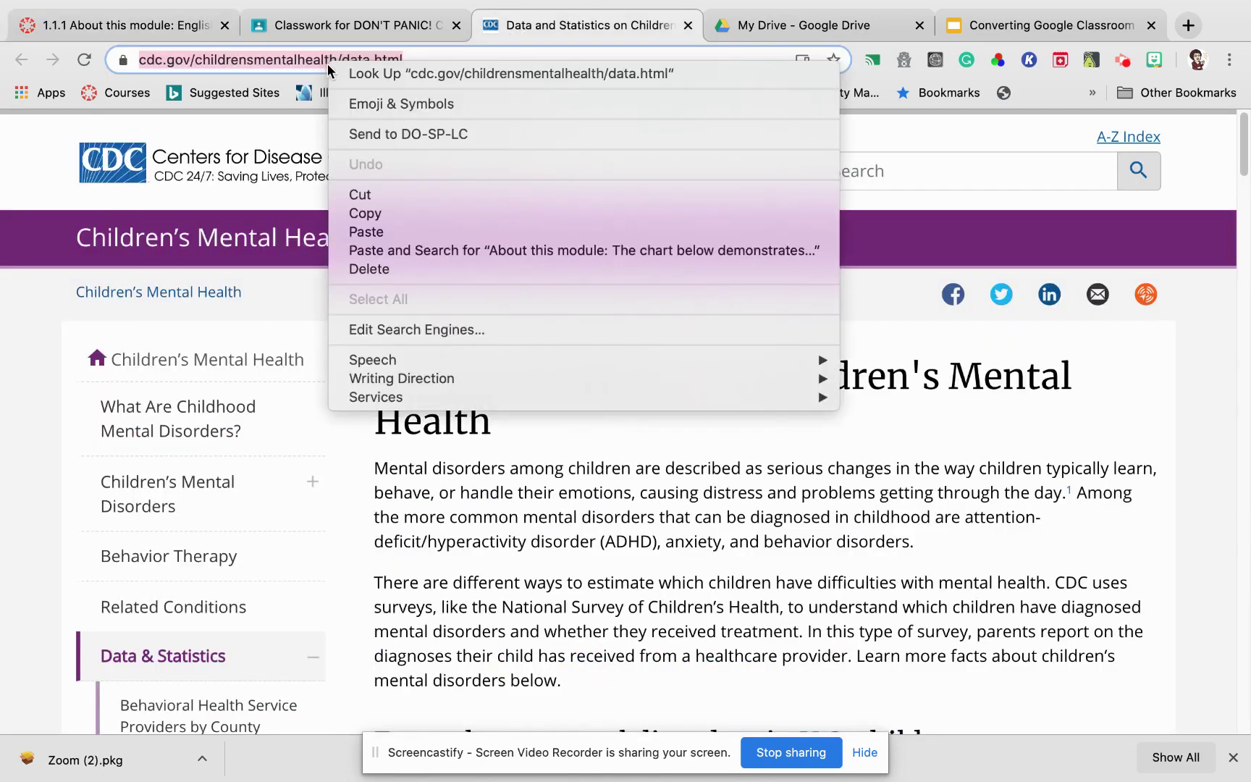
click(387, 219)
click(163, 25)
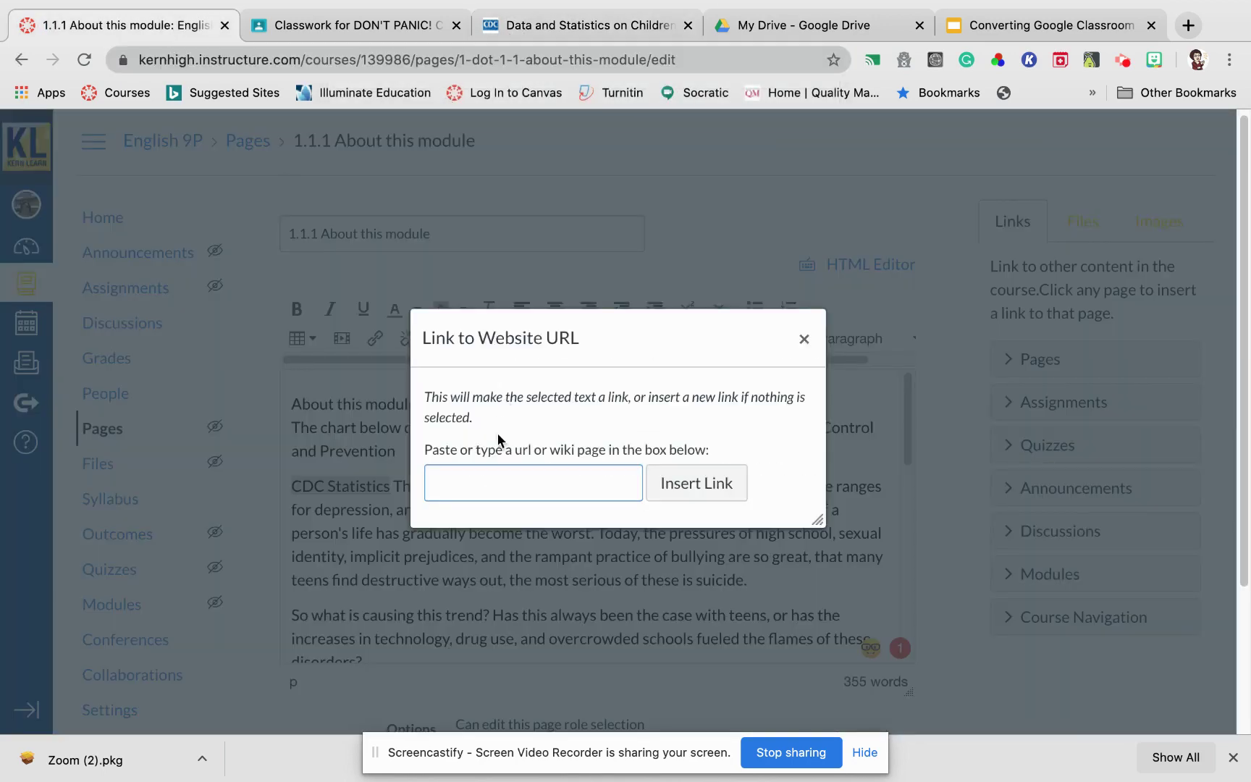
right_click(470, 480)
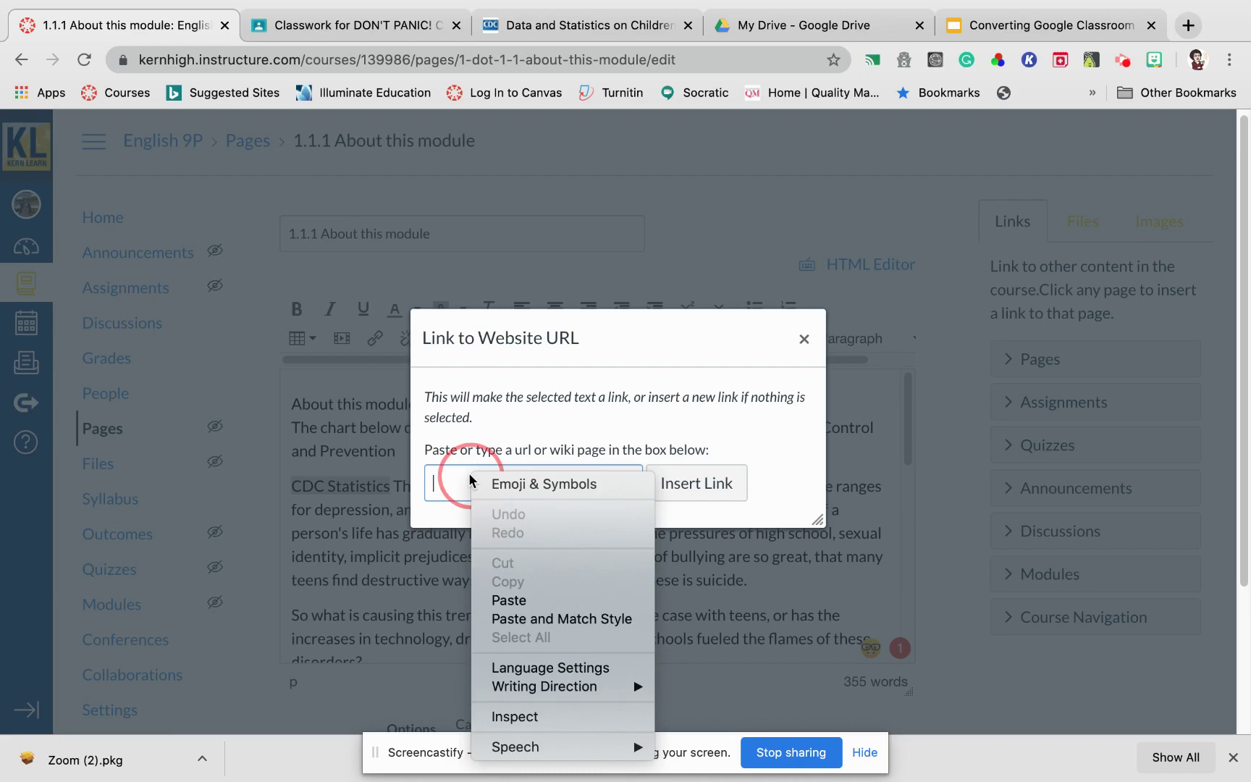
click(540, 601)
click(659, 489)
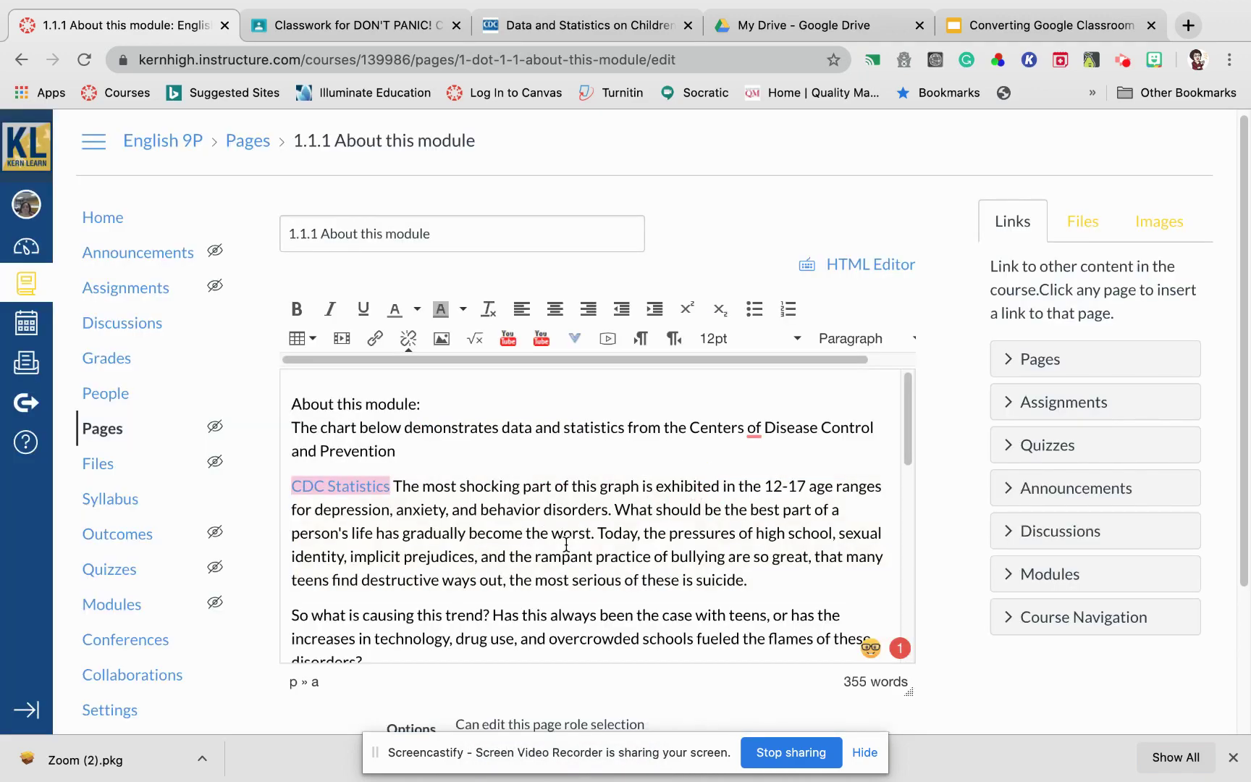
click(434, 559)
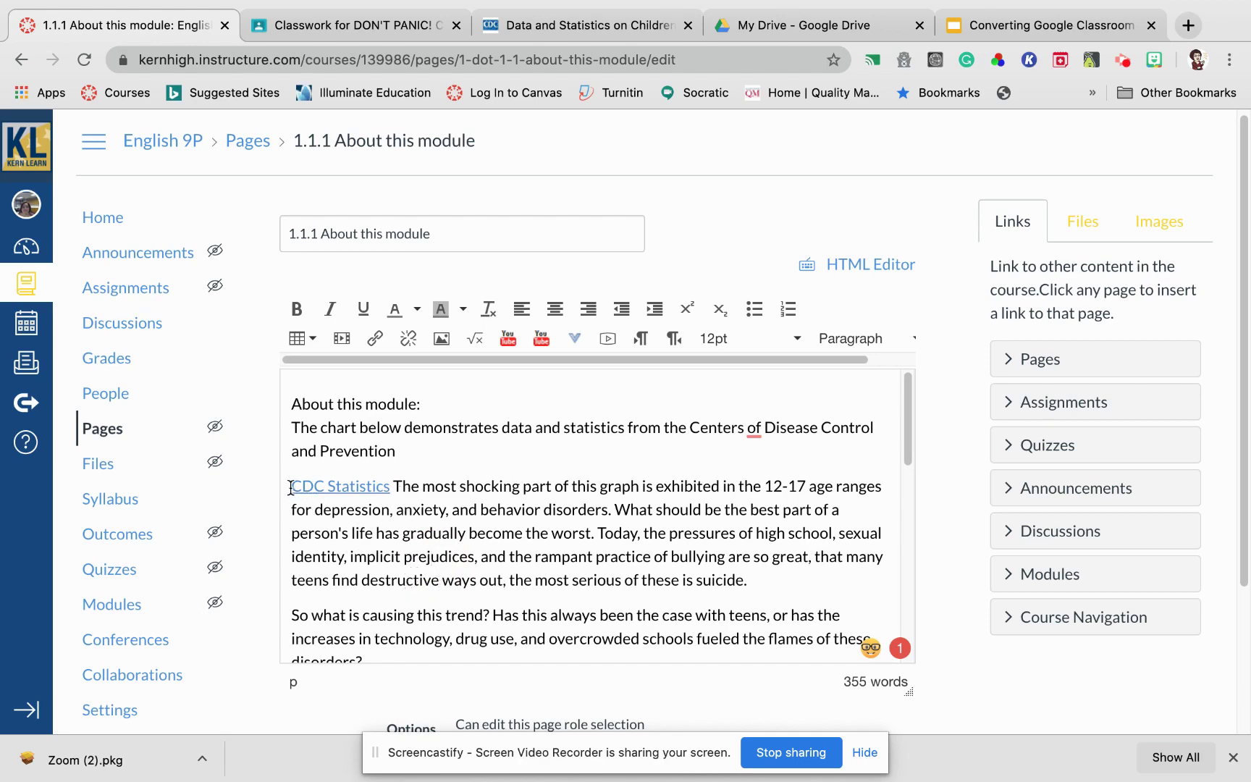
drag(290, 487, 391, 490)
key(ctrl+k)
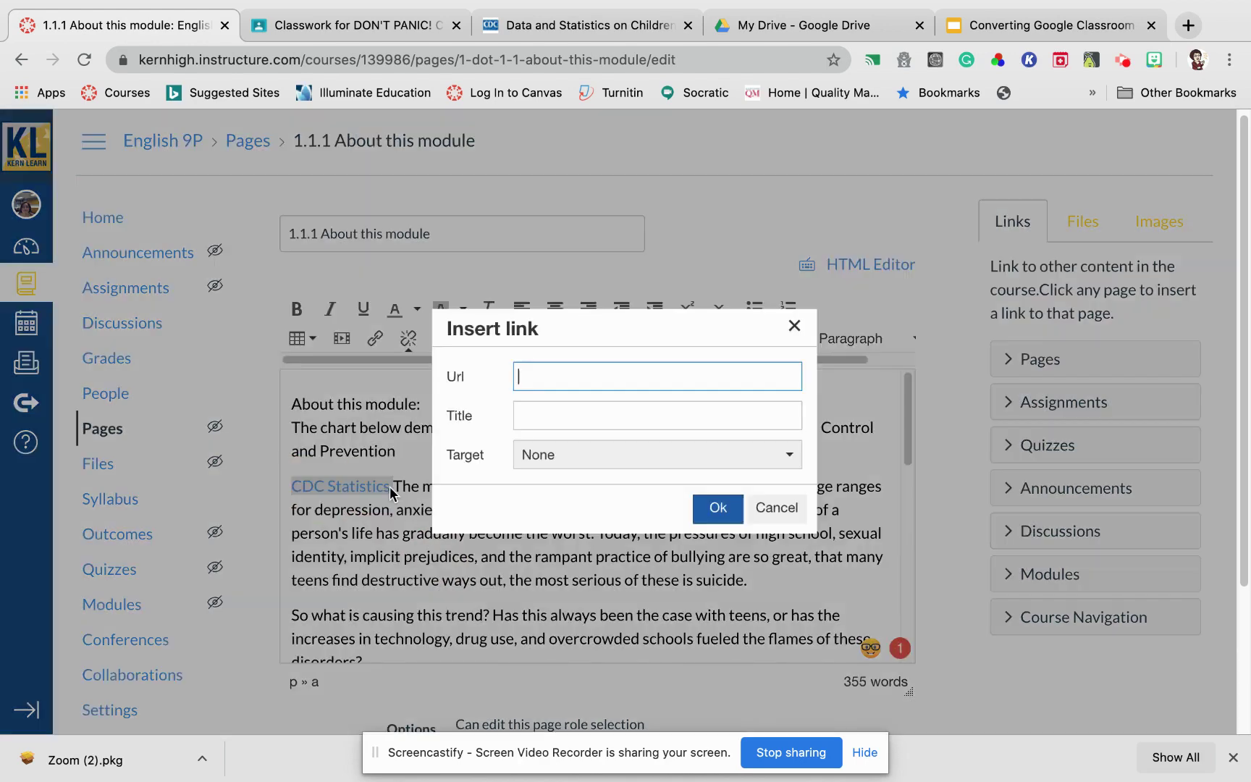
click(771, 507)
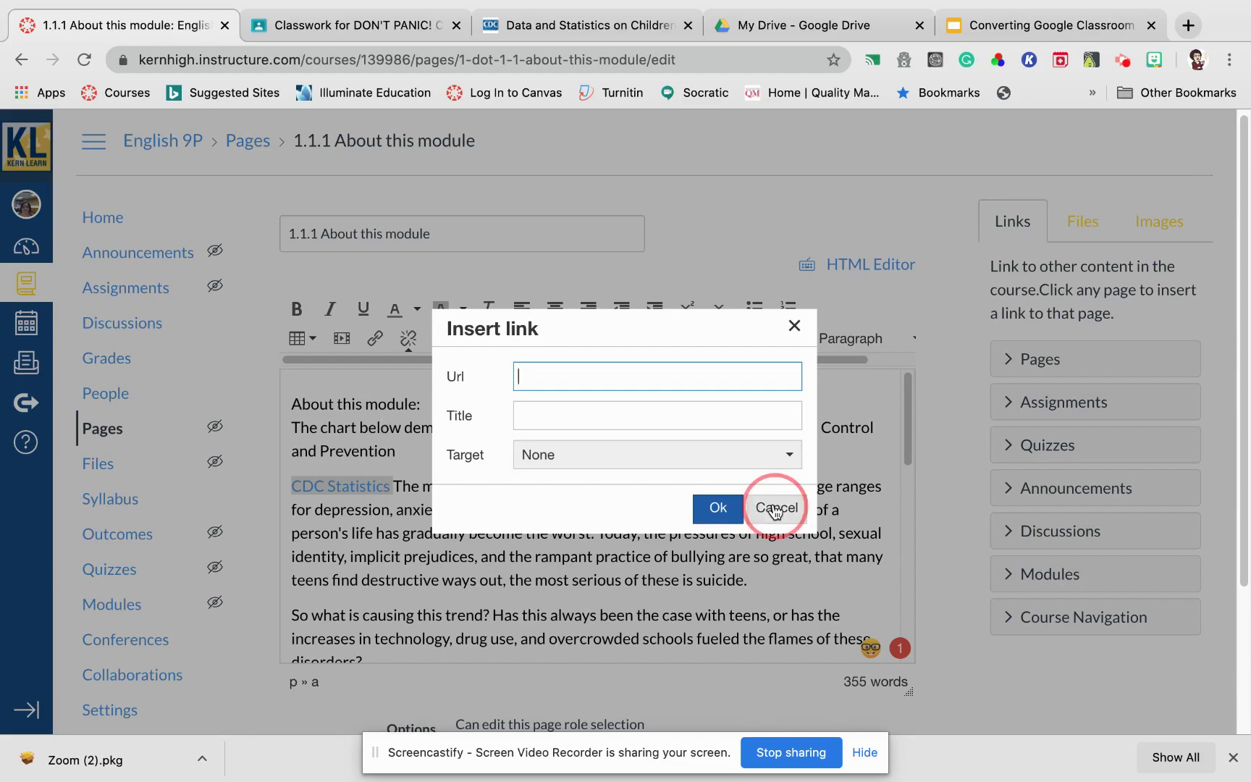
click(427, 498)
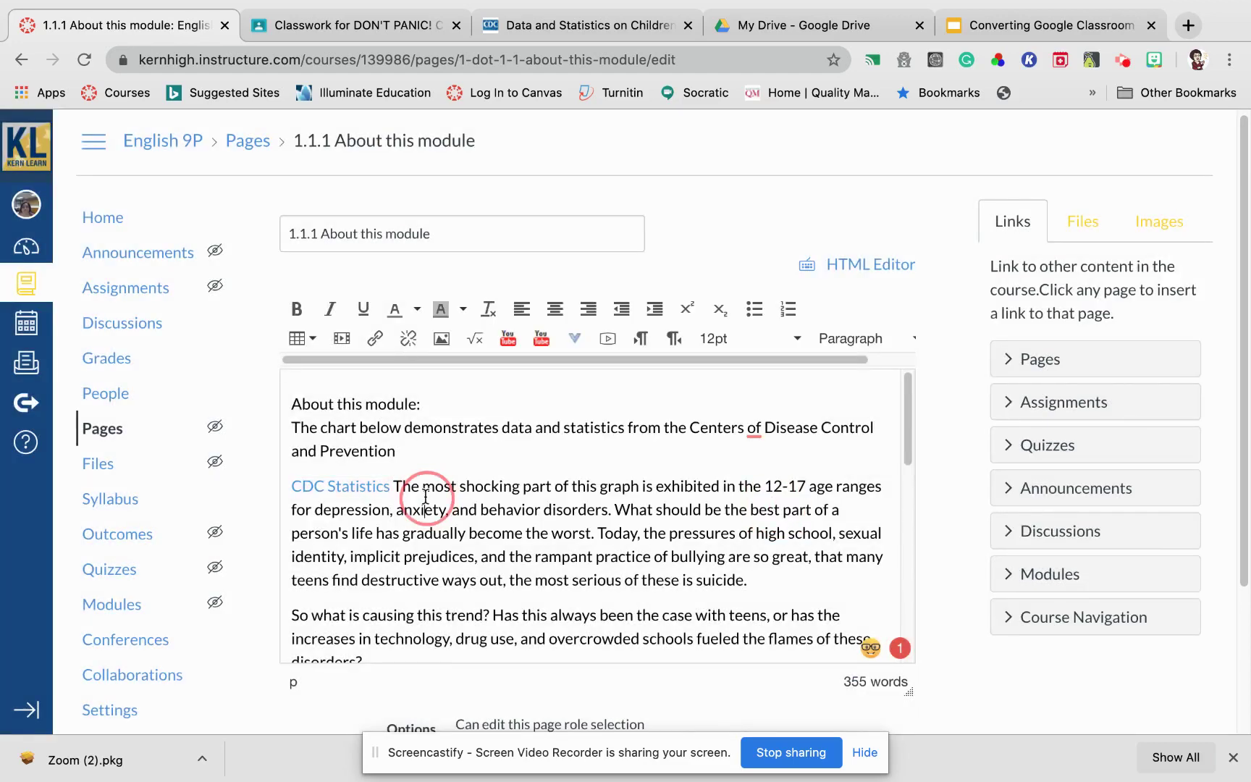
- Set the "CDC Statistics" link to open in a new window and save the page
click(293, 483)
click(347, 487)
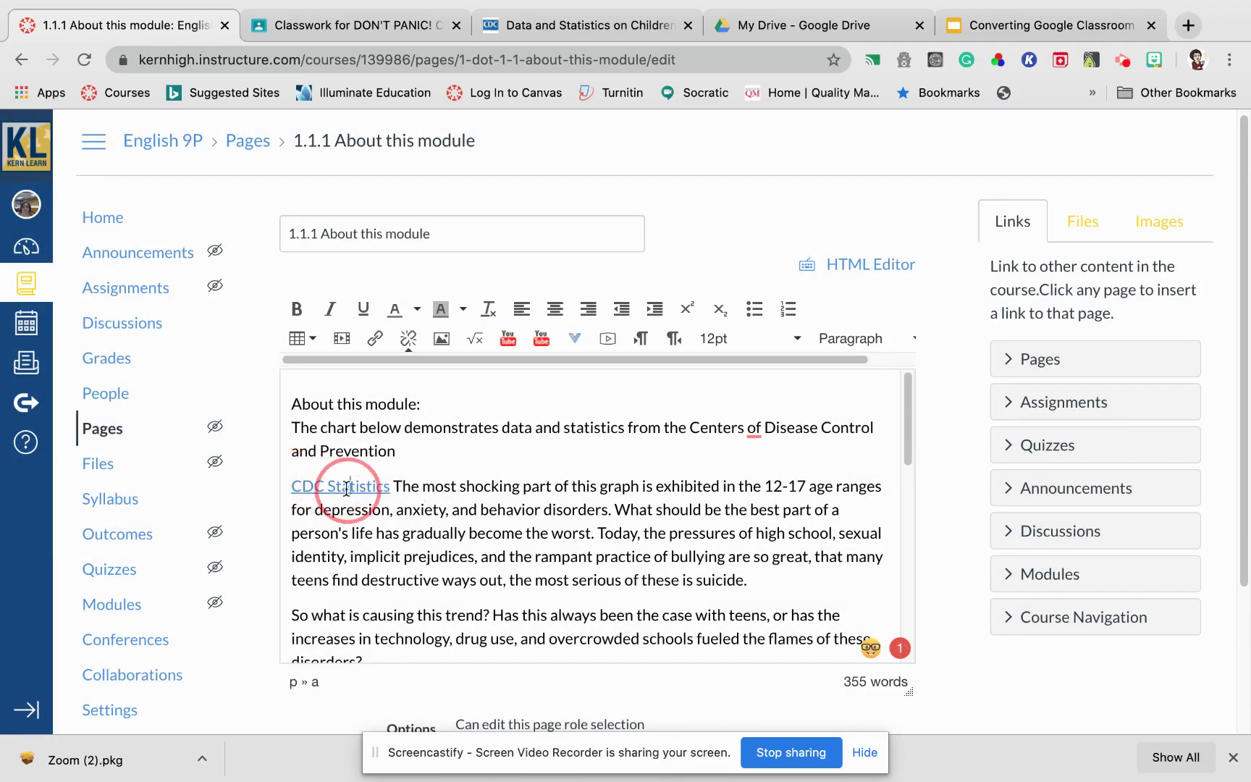
double_click(346, 488)
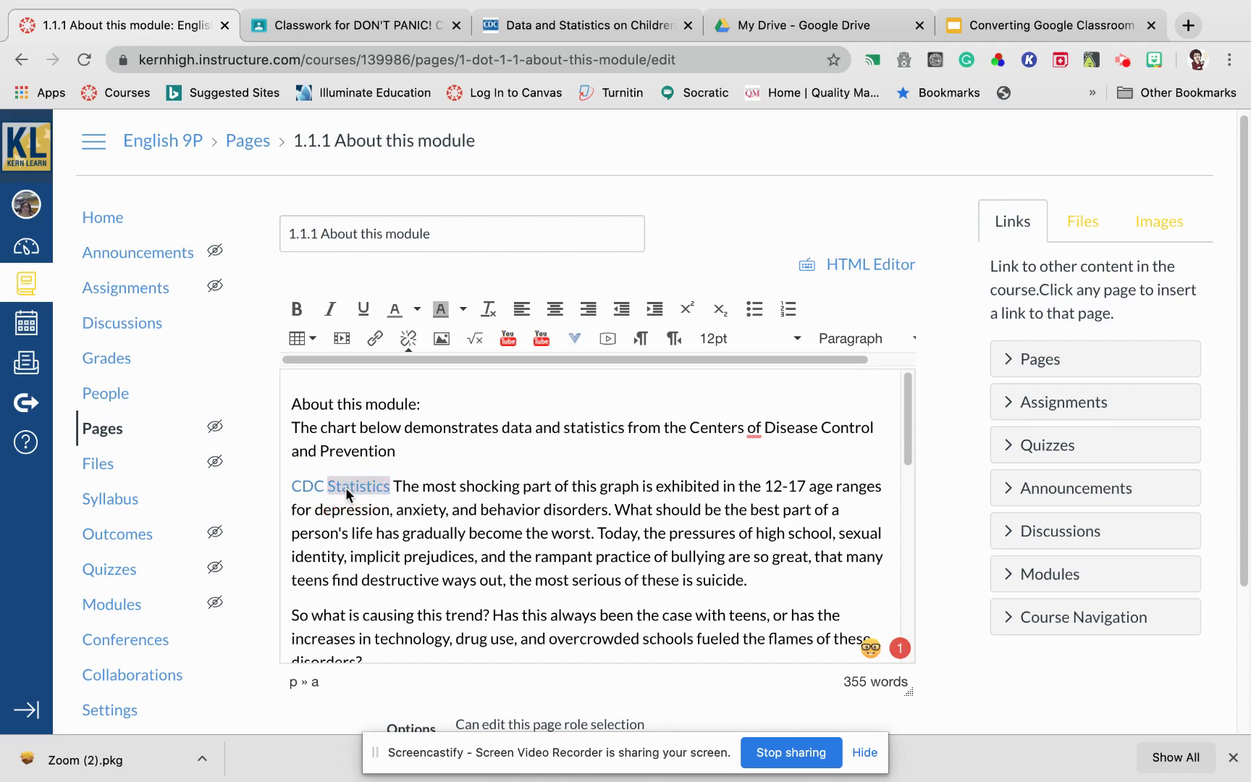
key(super+k)
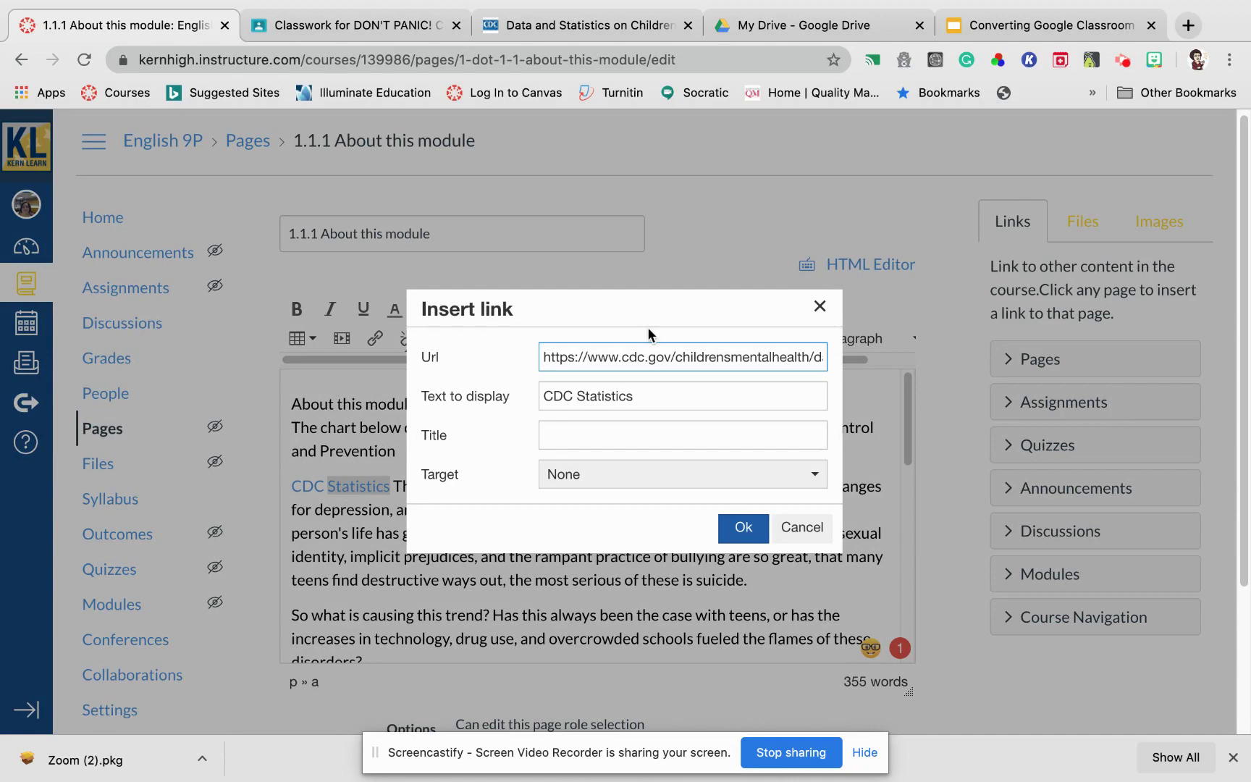
click(619, 484)
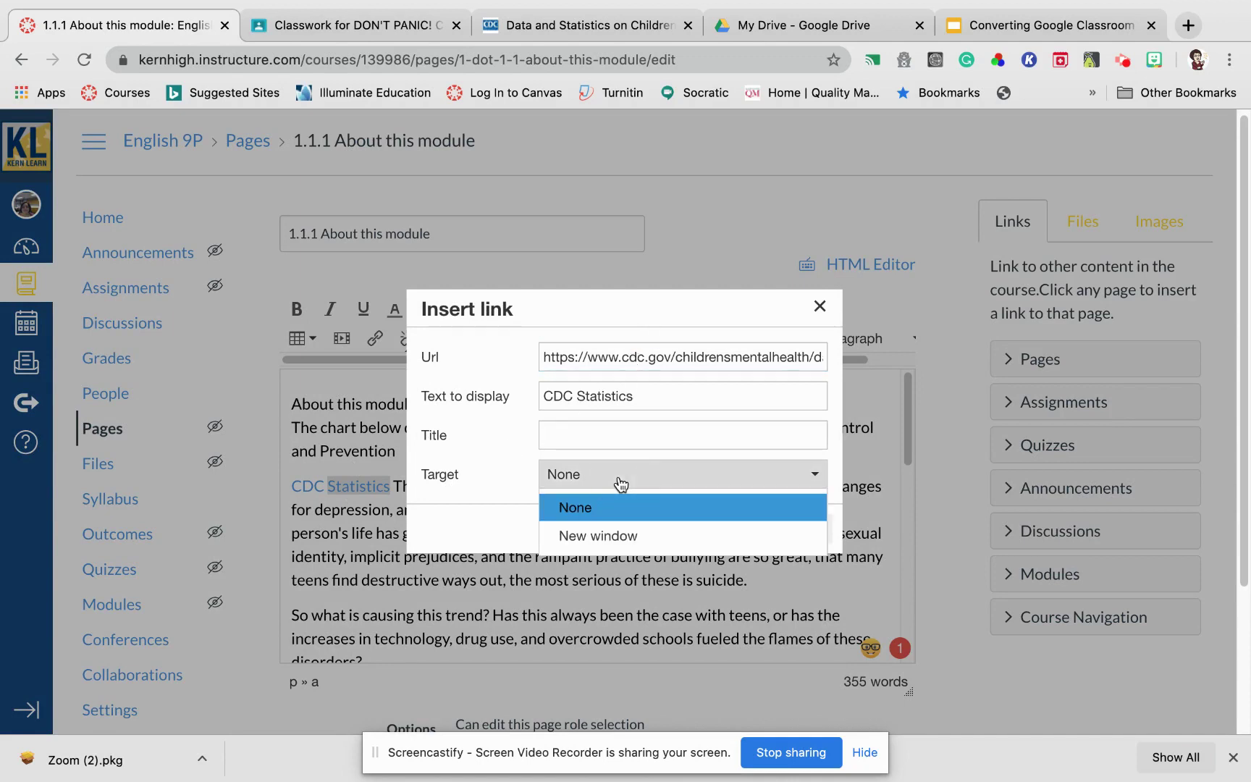
click(600, 536)
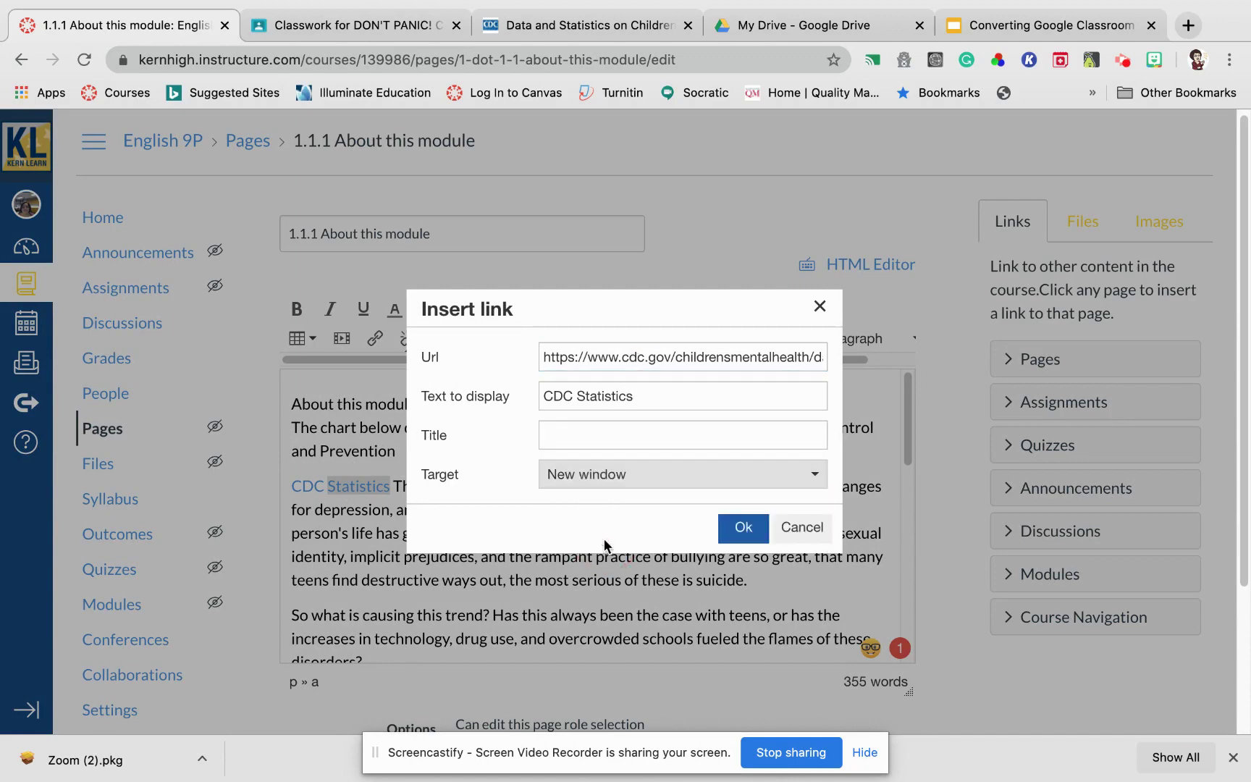
click(737, 527)
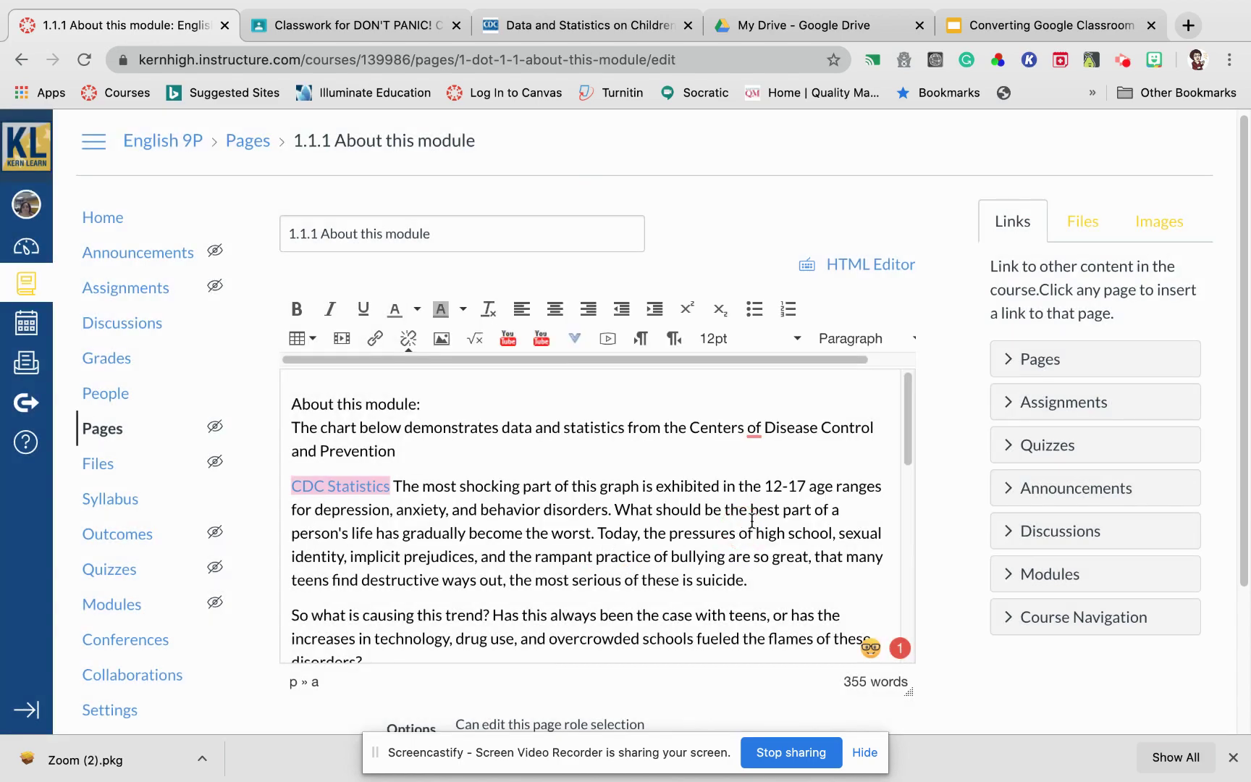
scroll(956, 646, down, 5)
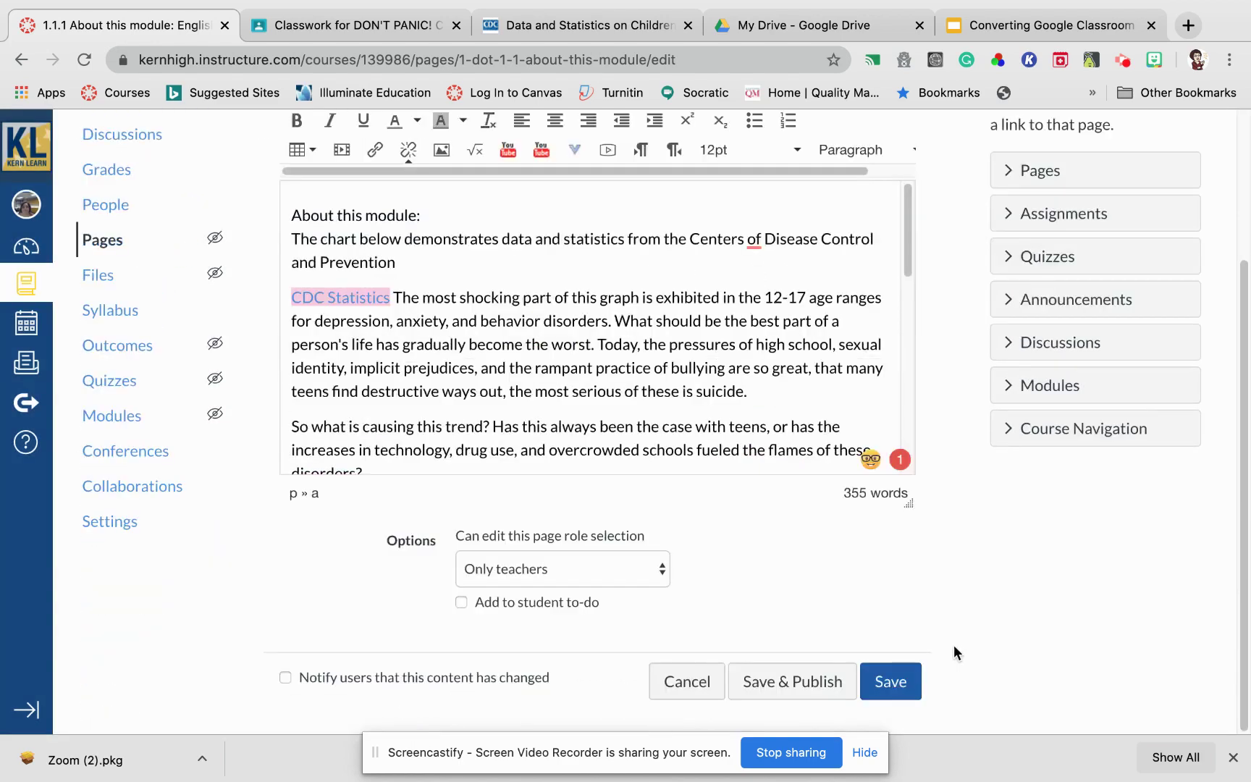
click(890, 682)
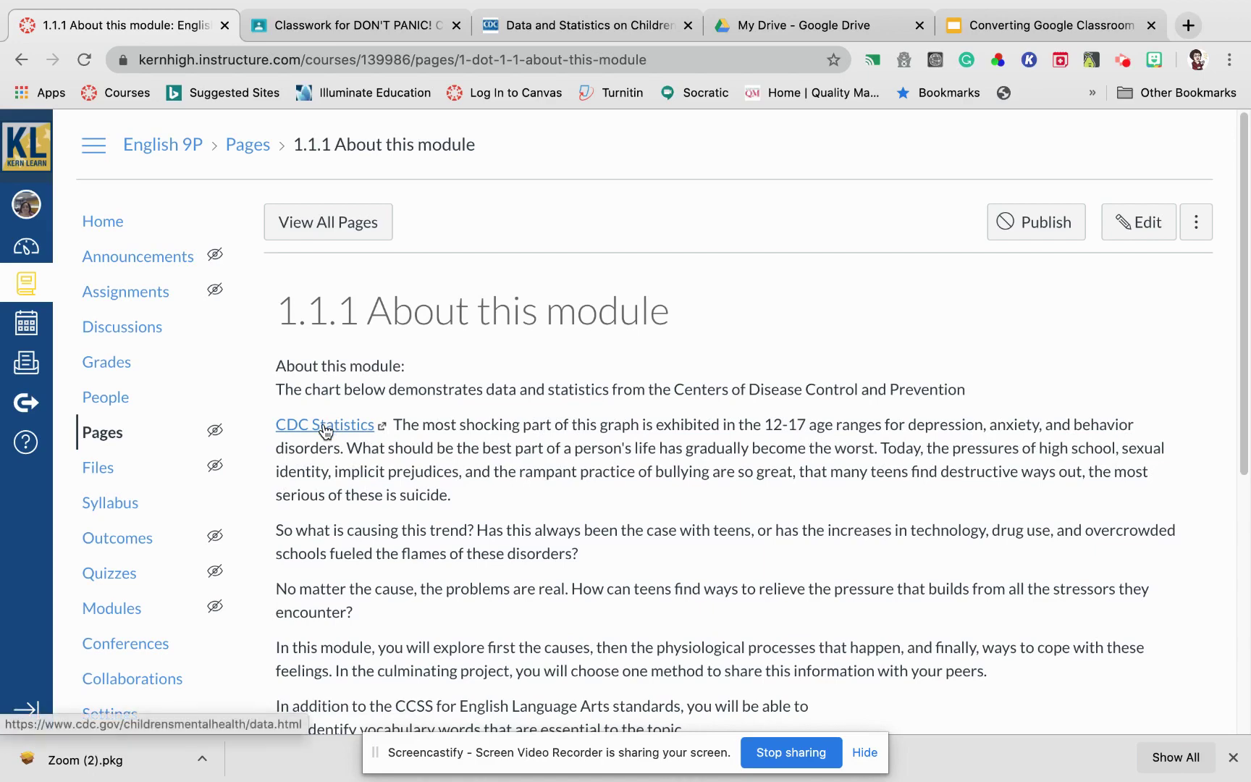
- Test the CDC Statistics link on the saved page, comparing its browser tab with the Canvas page
click(325, 429)
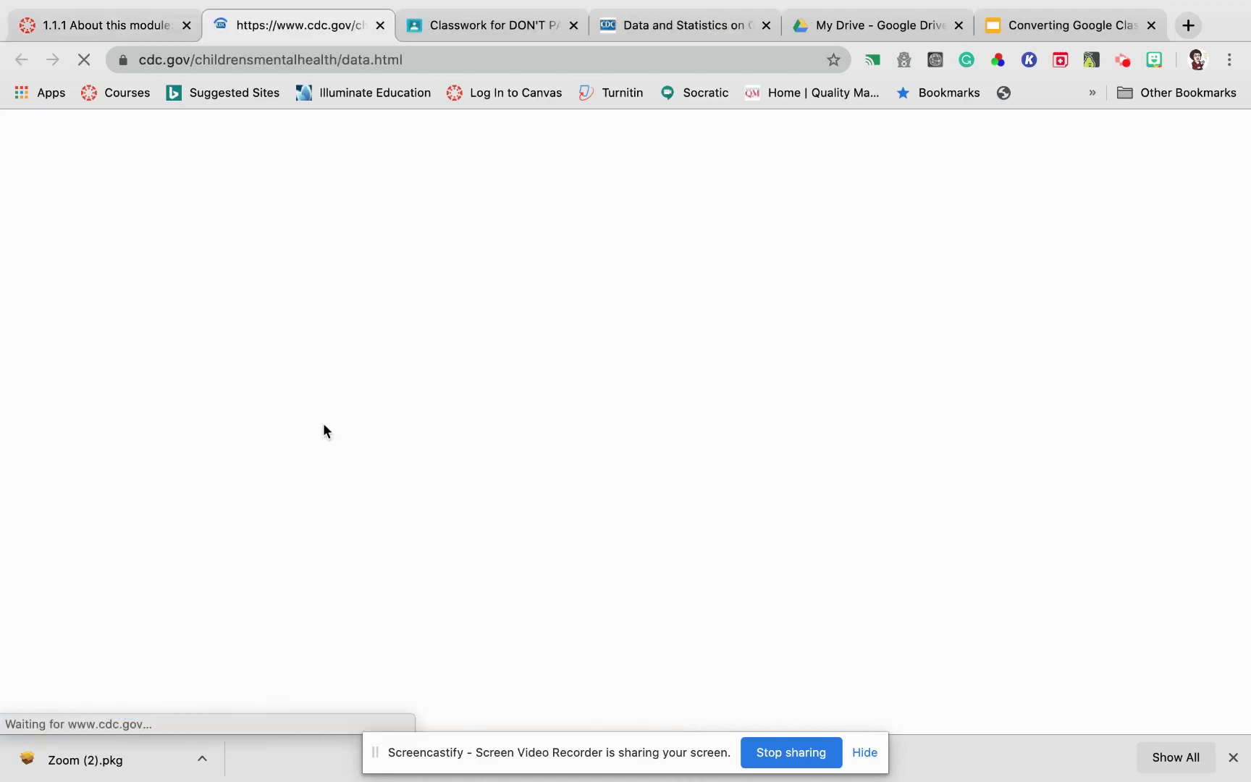
click(156, 25)
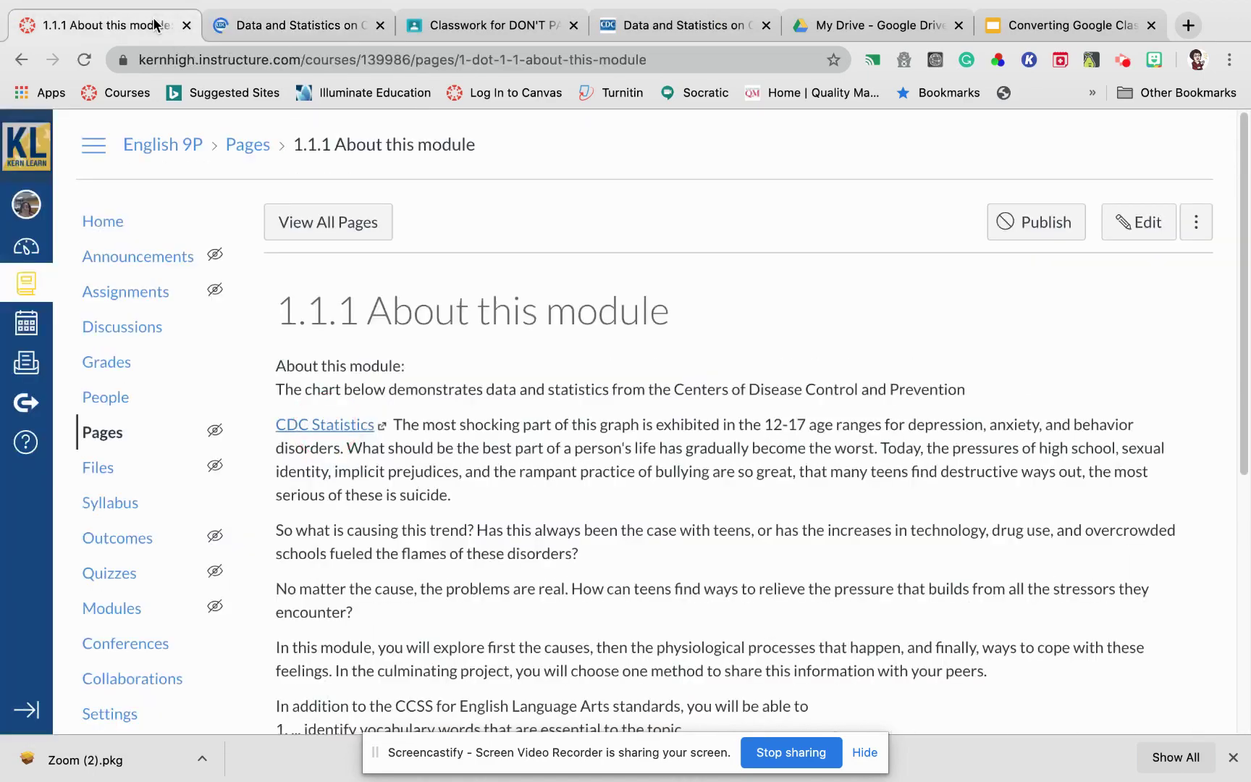
click(279, 26)
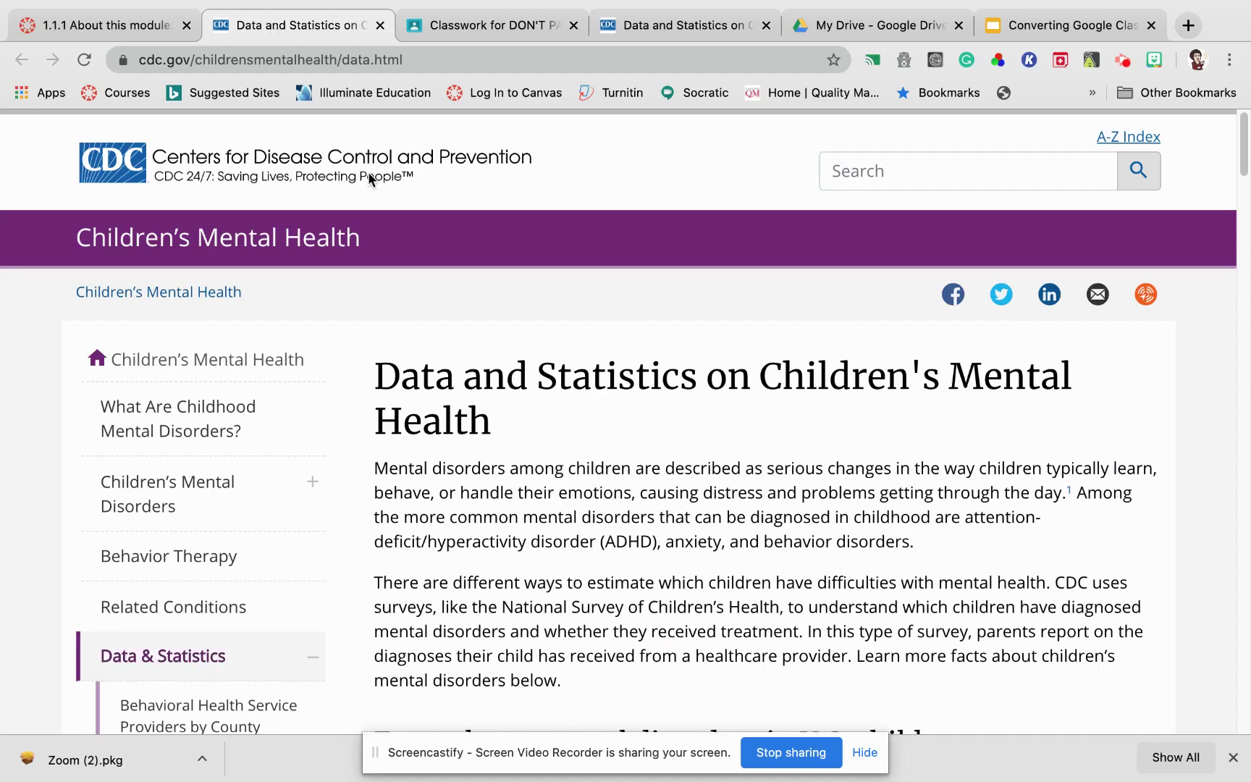
click(110, 25)
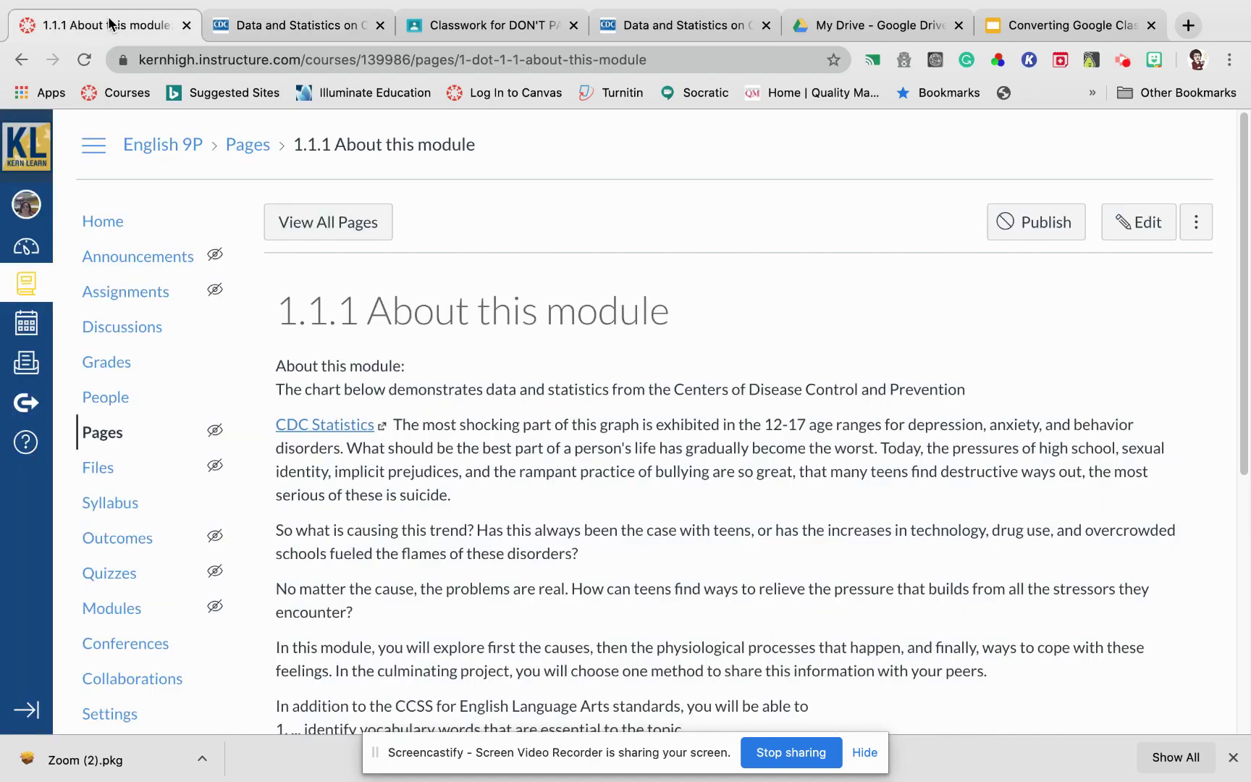
click(302, 22)
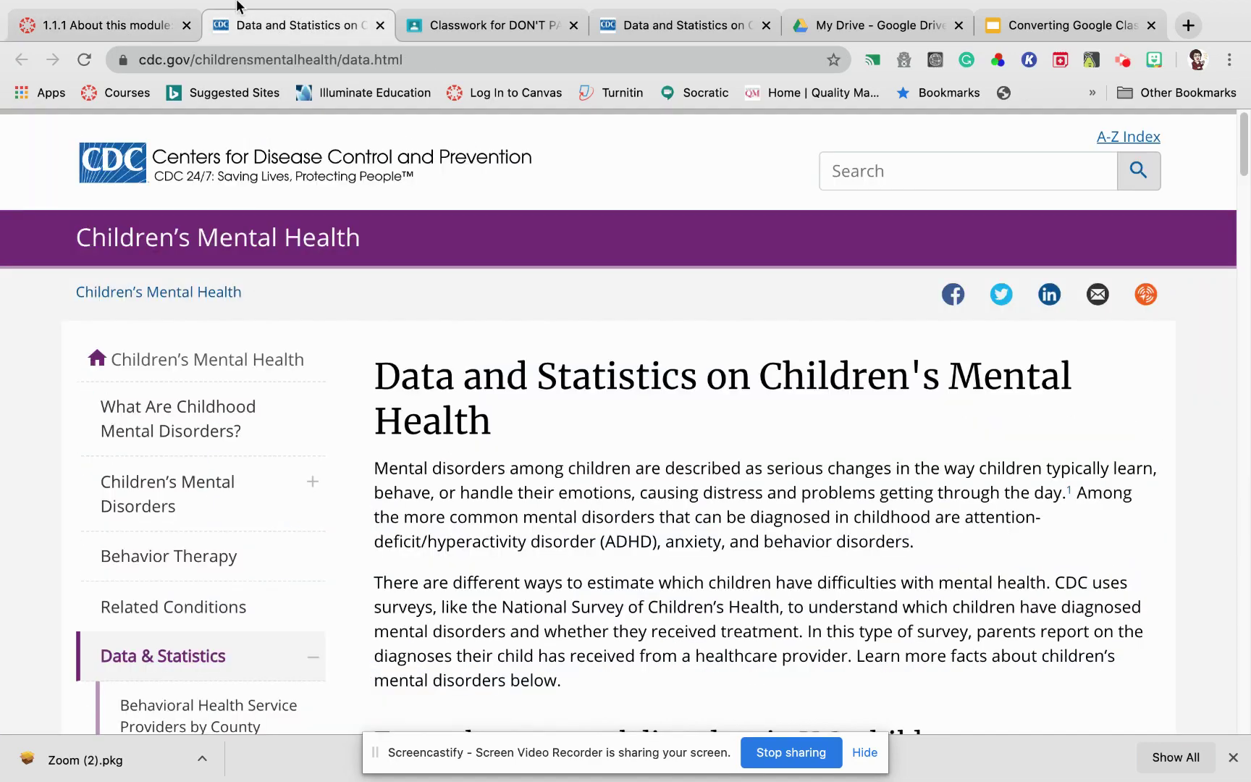
click(104, 23)
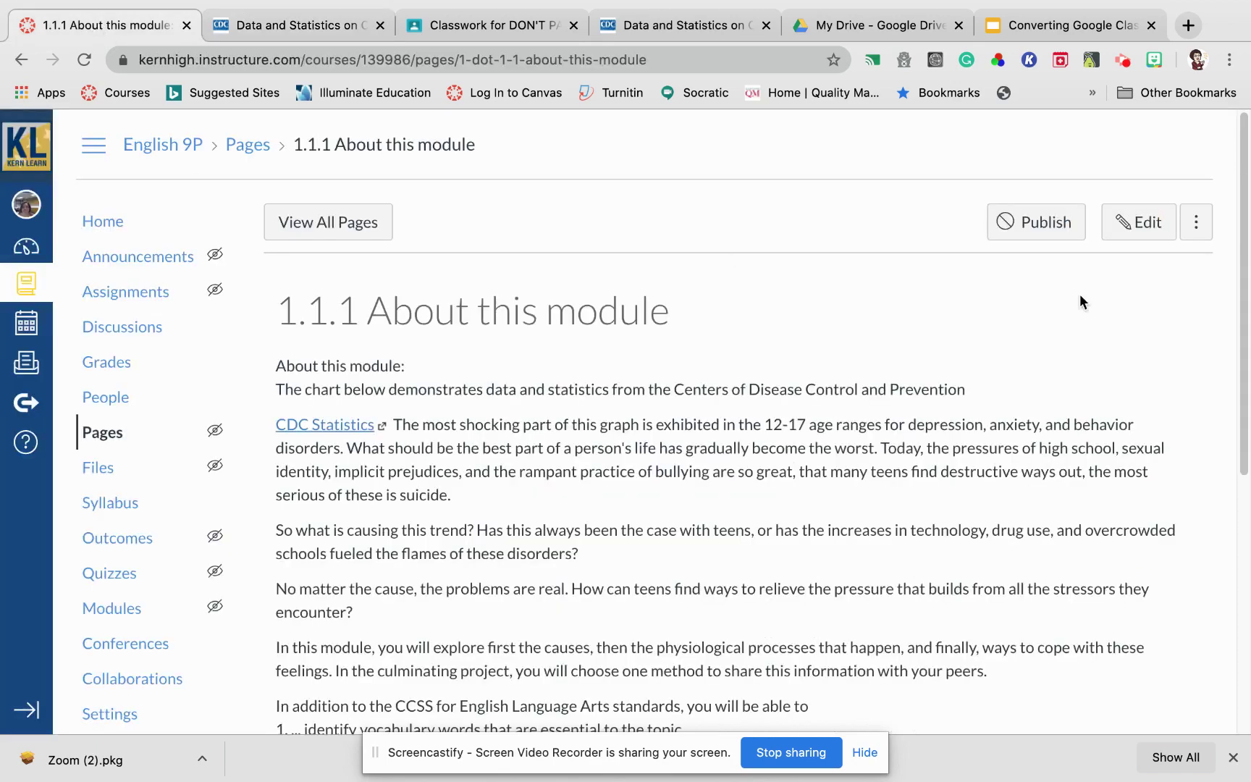
- Reopen the 1.1.1 About this module page for editing, then preview Depression Graph.jpg from the Google Classroom material
click(1138, 221)
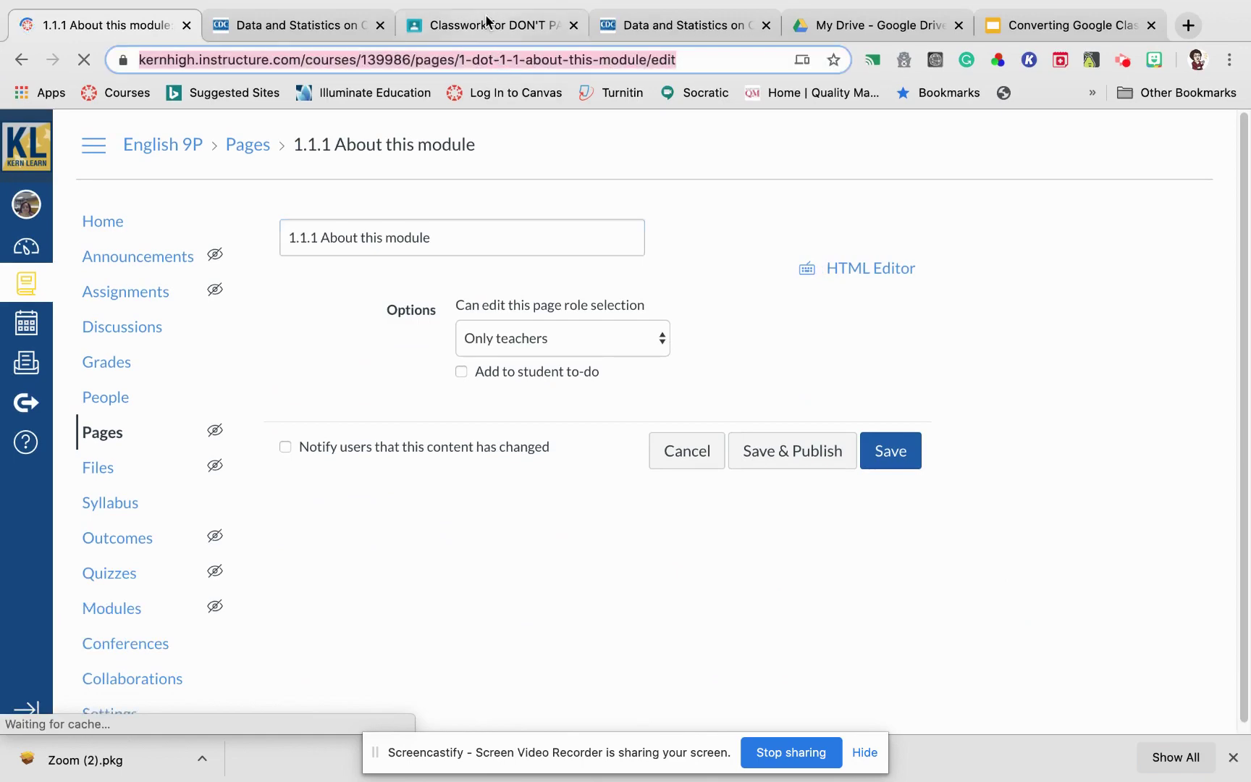
click(487, 19)
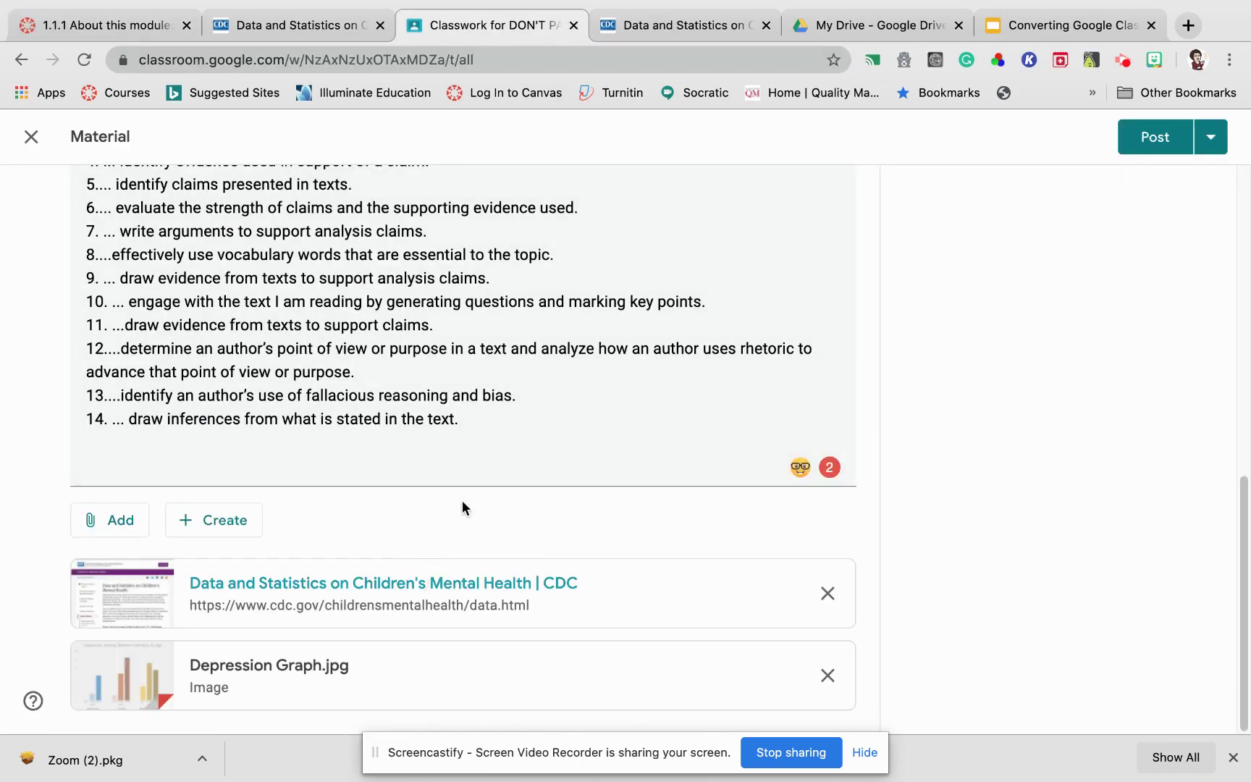
click(274, 657)
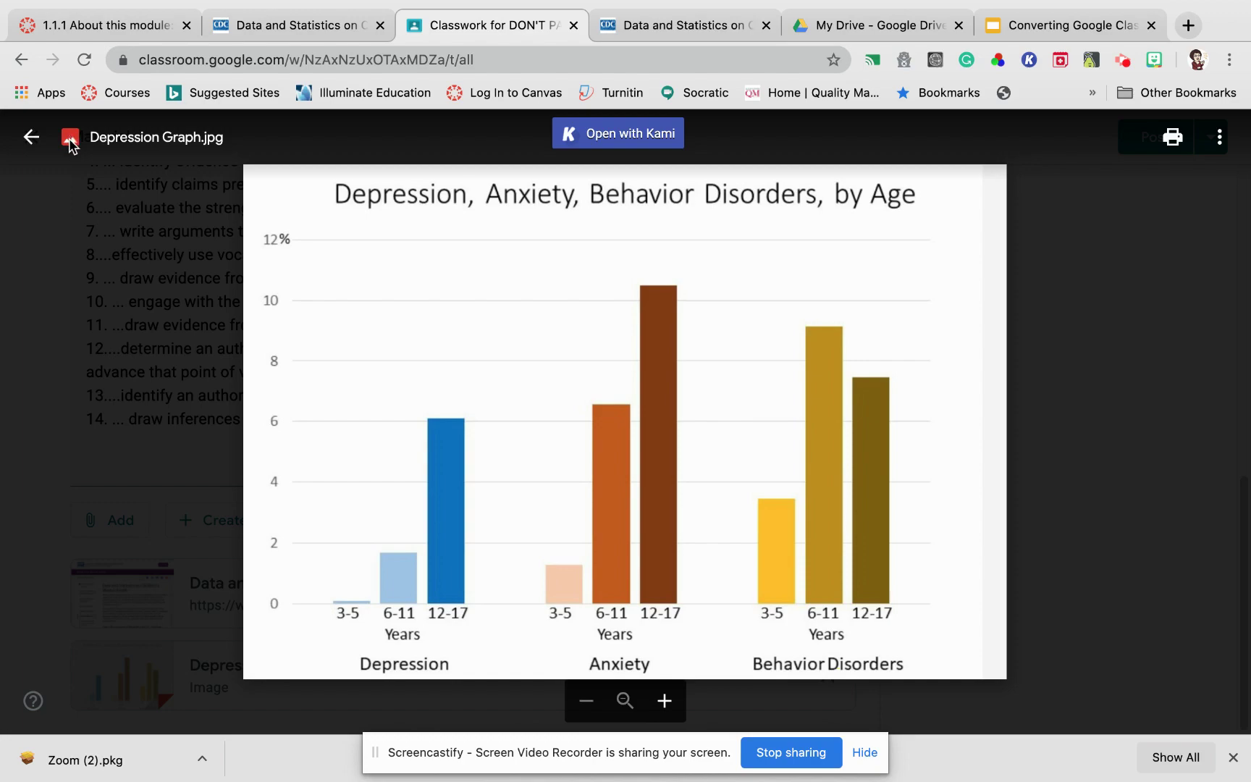
mouse_move(97, 26)
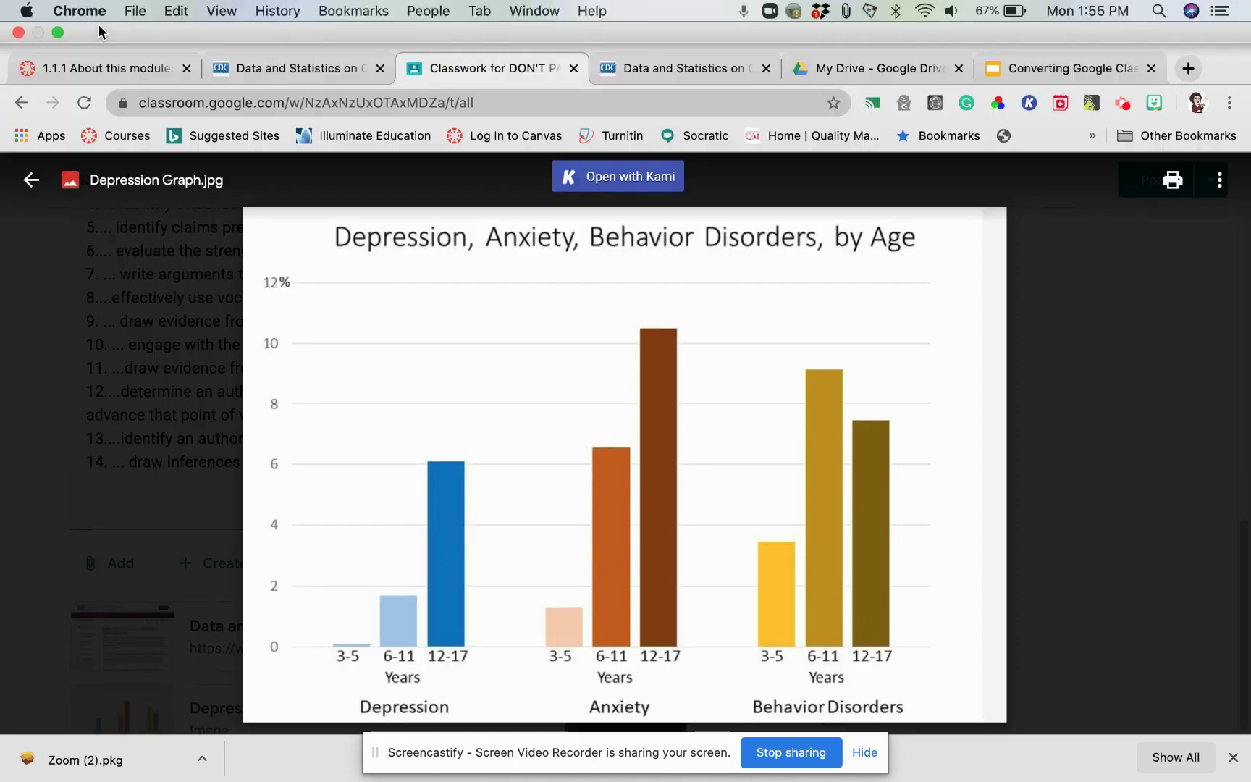
- Return to the Canvas page editor and insert a blank line above the paragraph starting with "CDC Statistics"
click(114, 67)
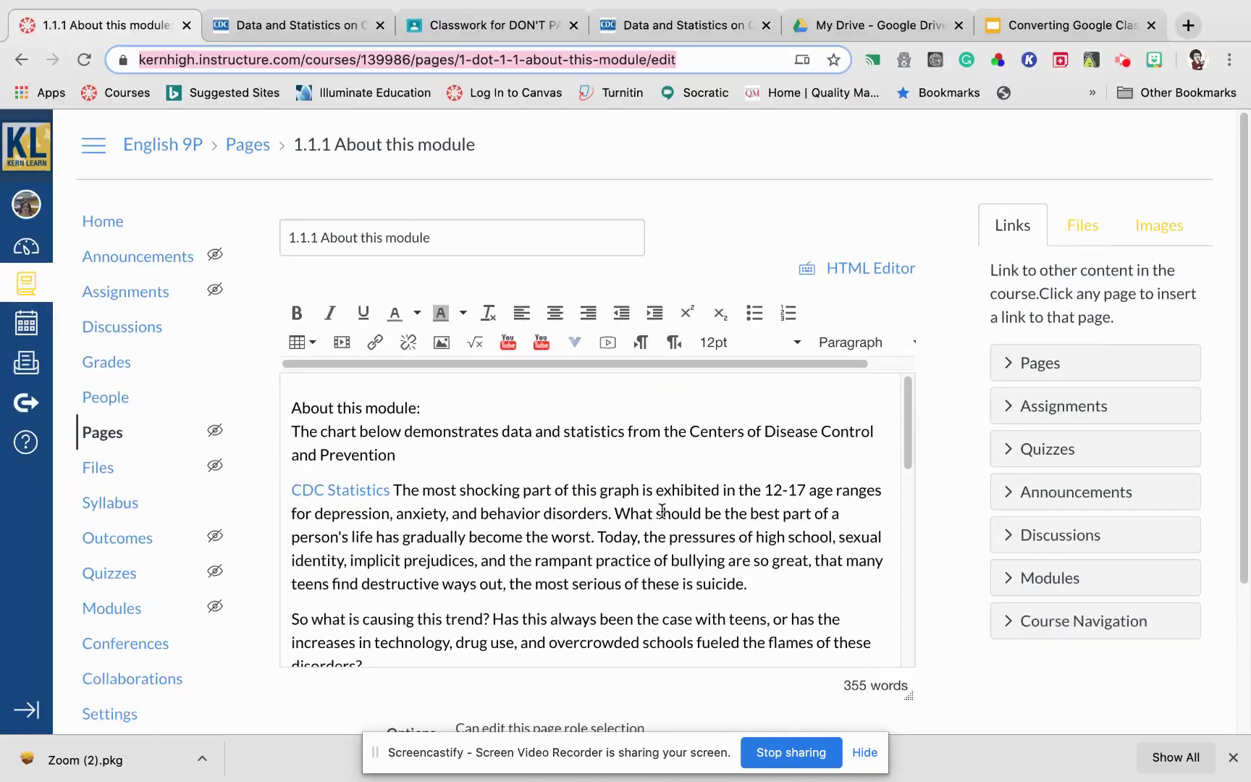
click(400, 469)
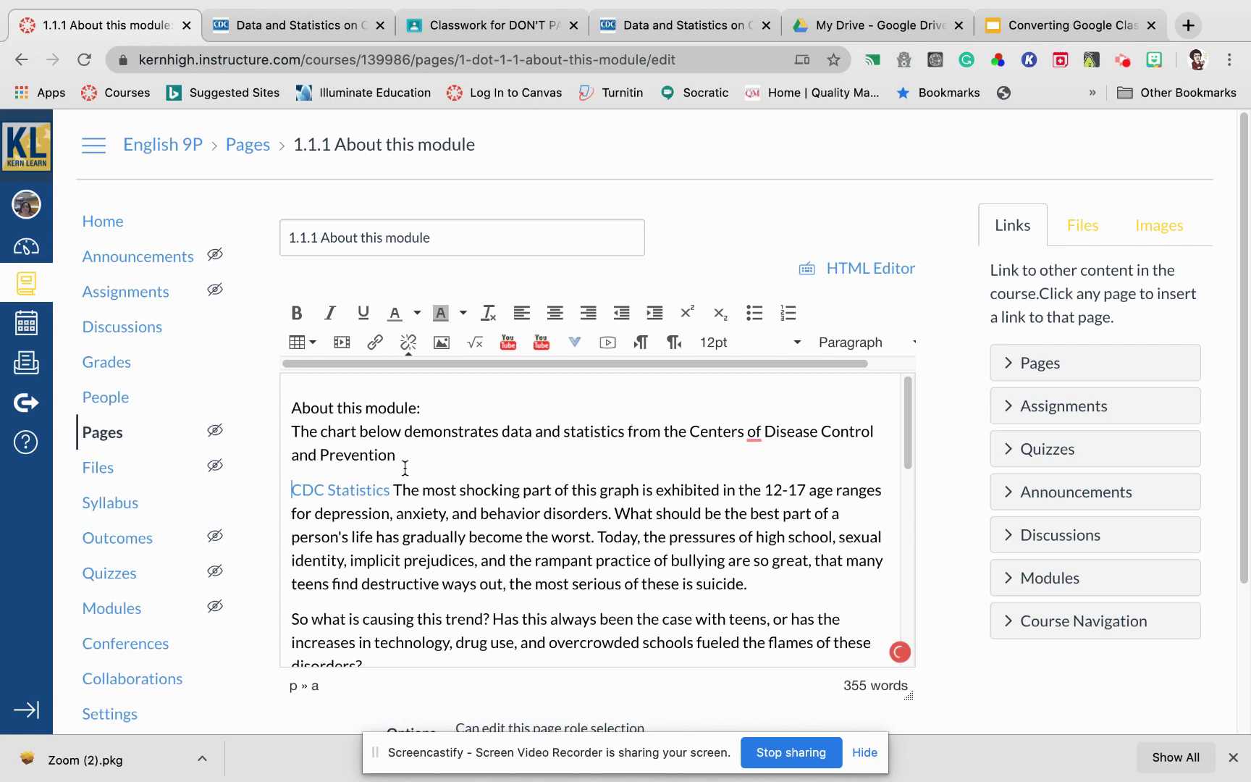
key(Return)
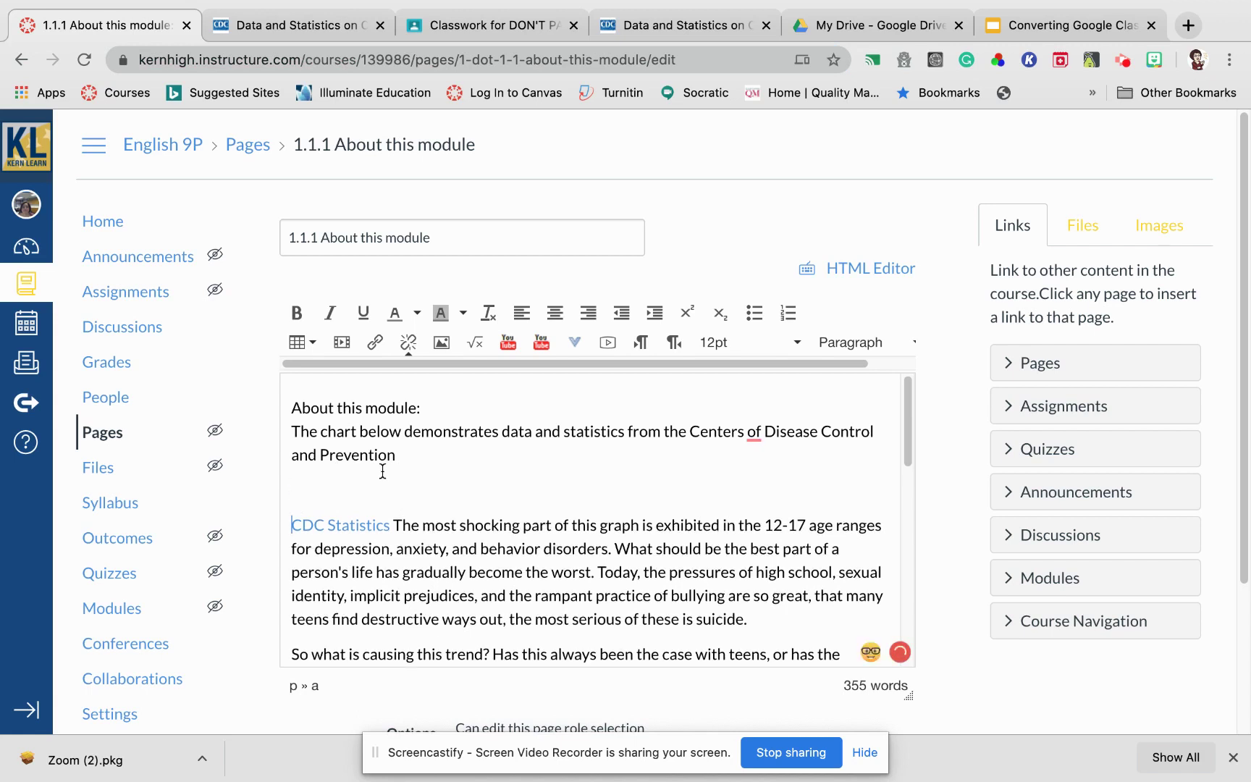
click(291, 488)
- Switch to Google Drive, search for the Depression Graph.jpg image, open it and download it
click(1086, 231)
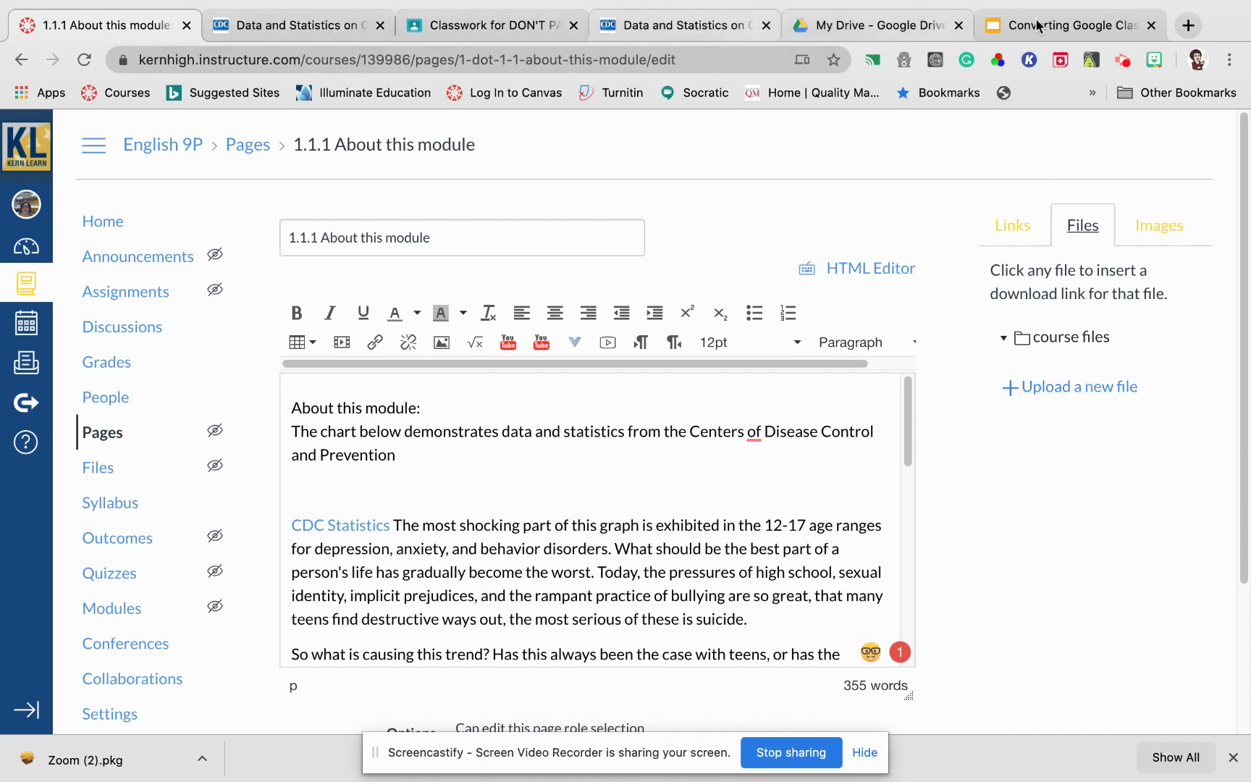
click(837, 27)
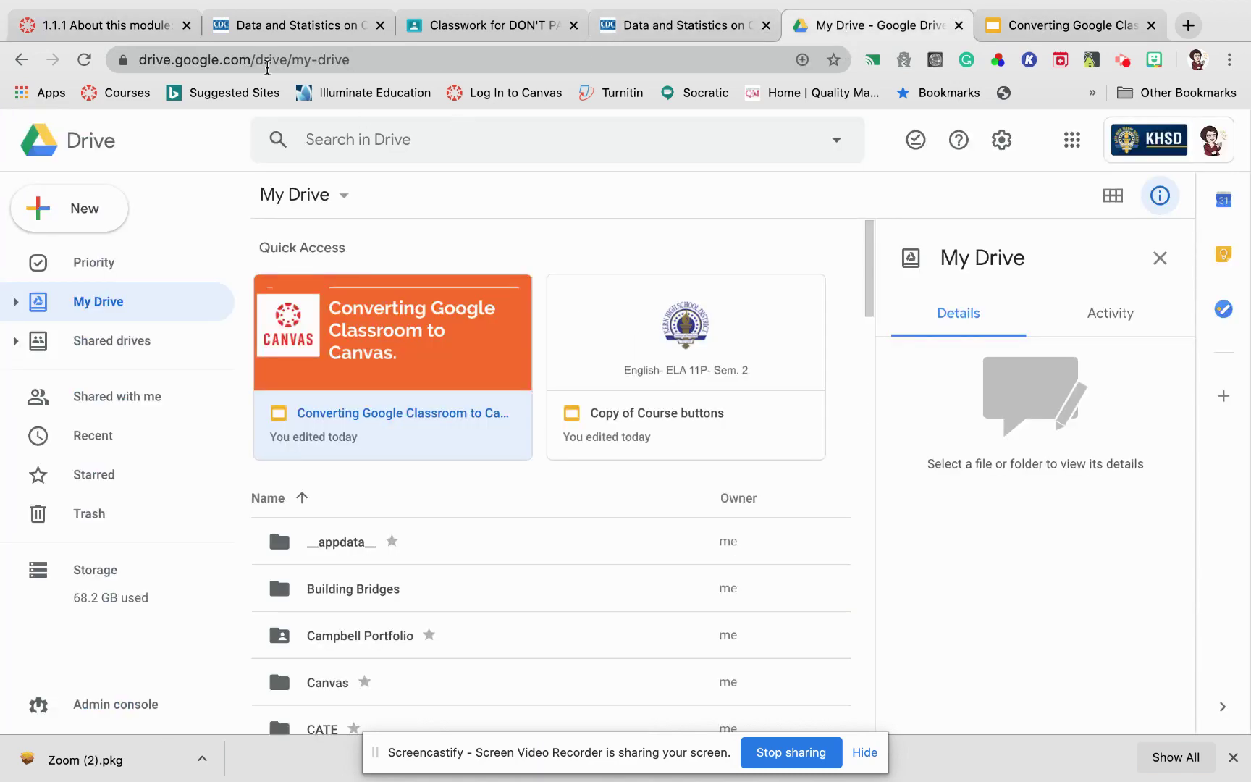
click(451, 26)
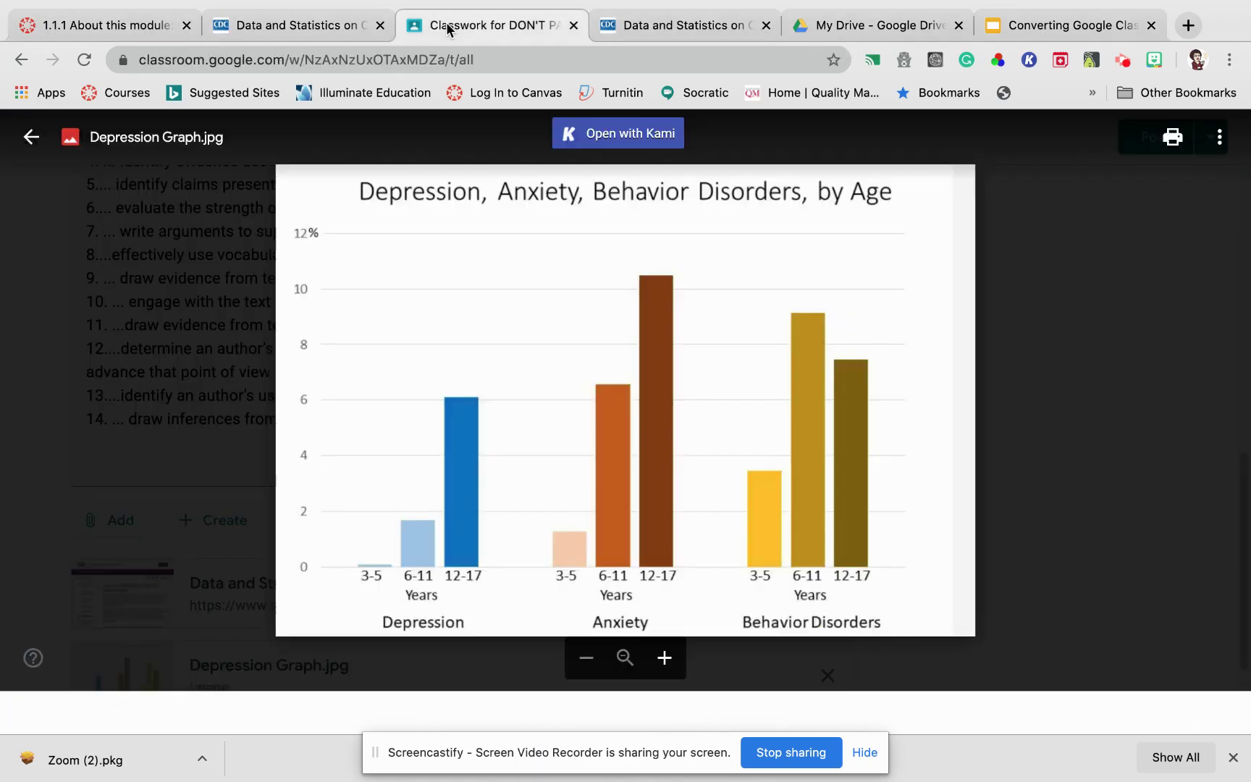
click(662, 26)
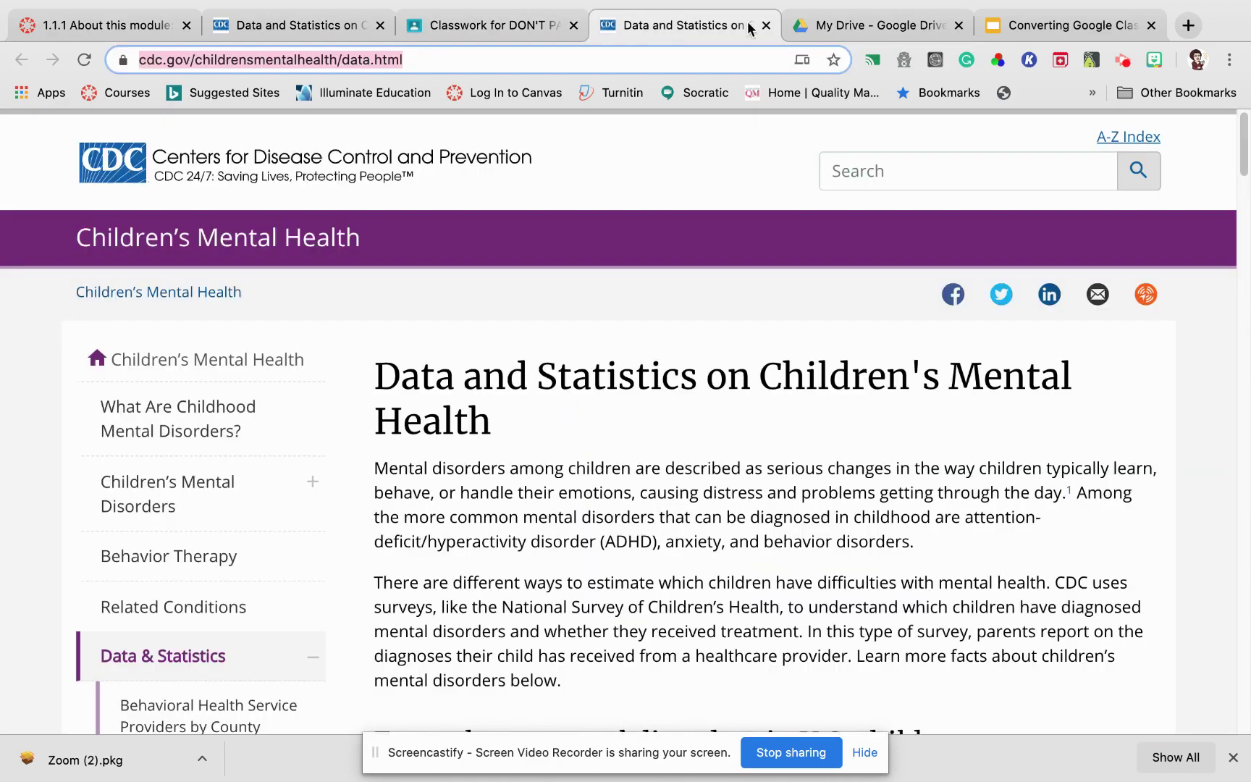
click(874, 27)
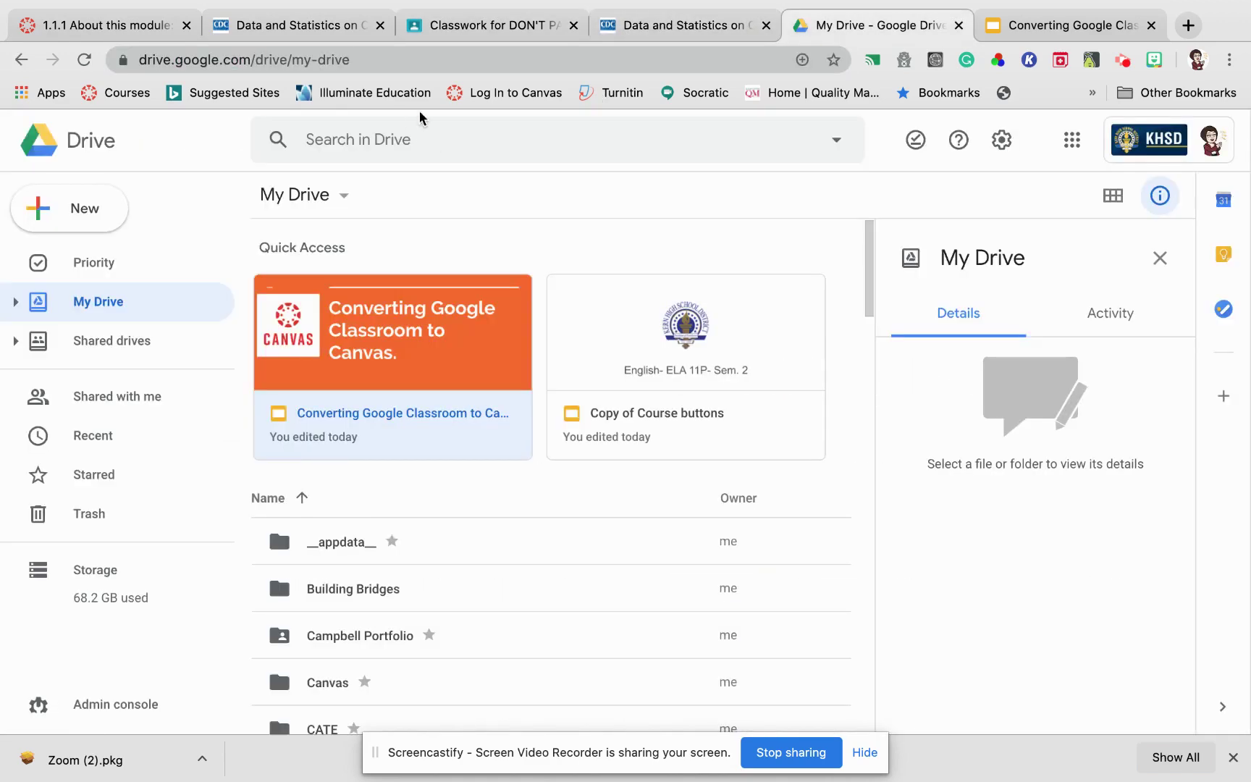
click(395, 141)
text(De)
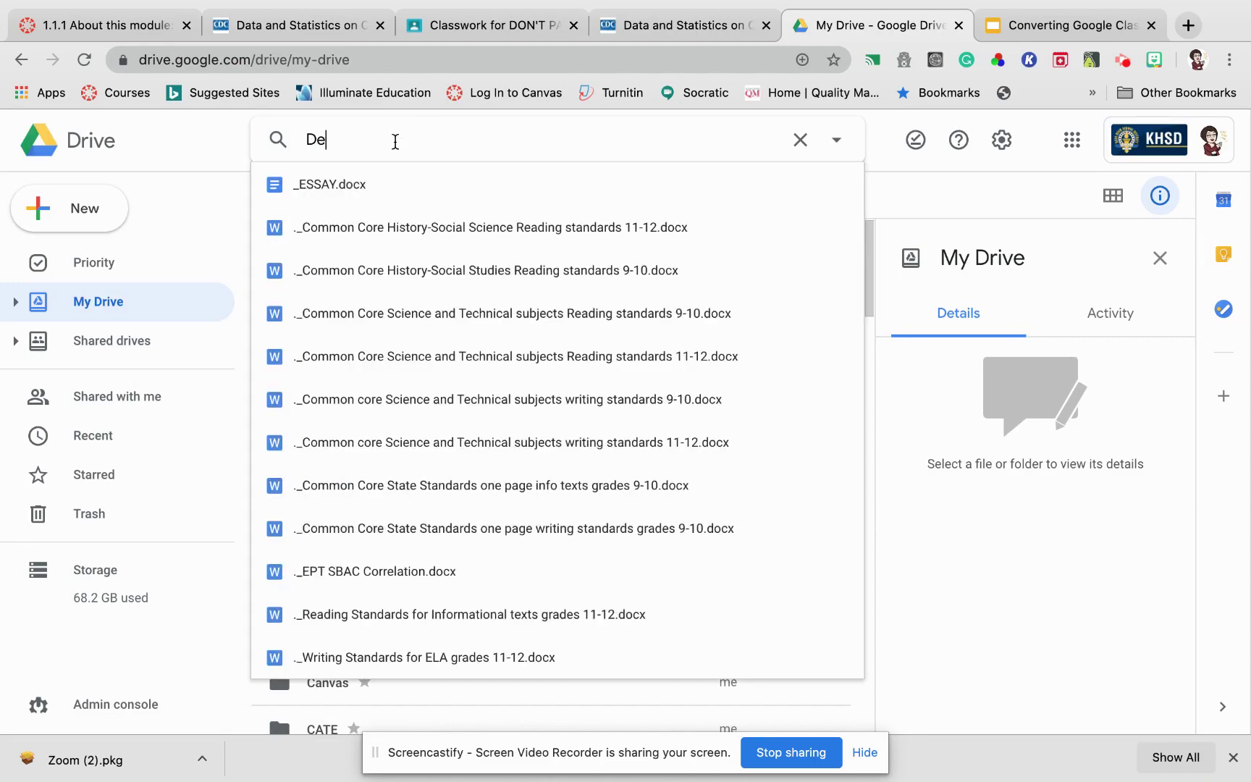
text(pression G)
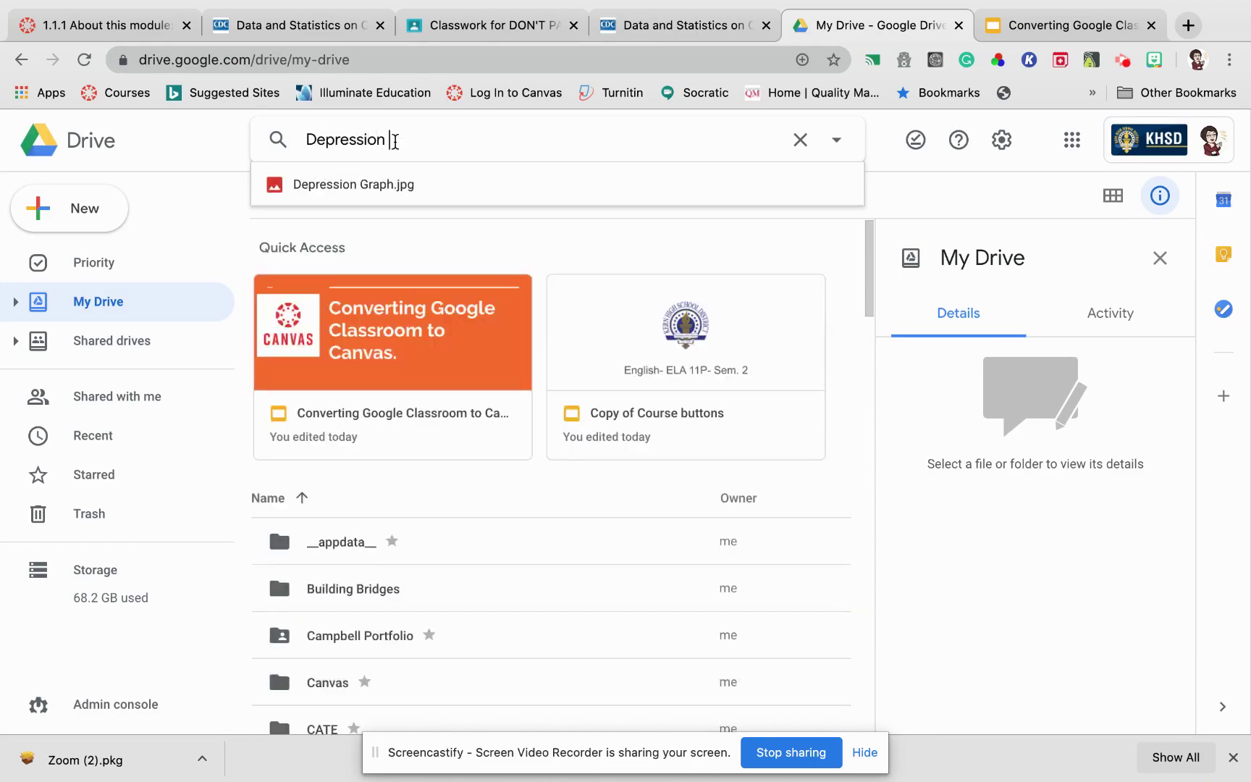
click(406, 183)
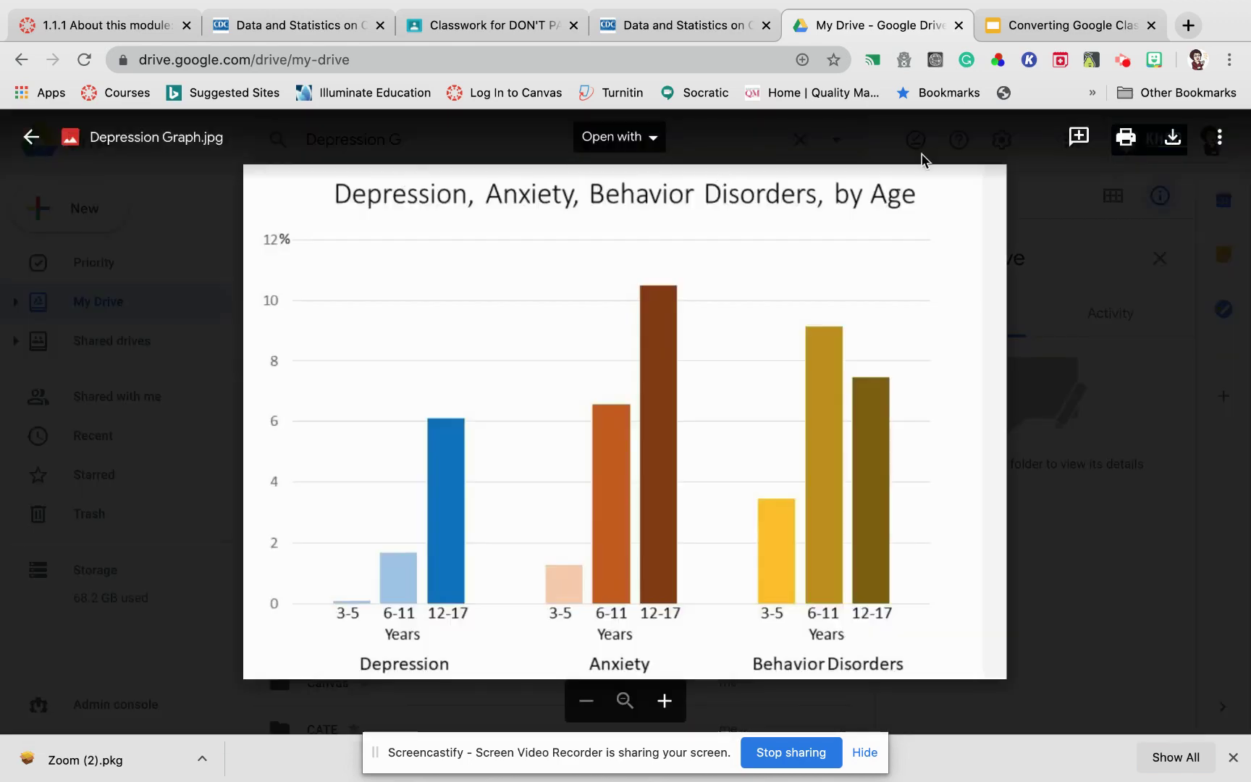
click(1173, 141)
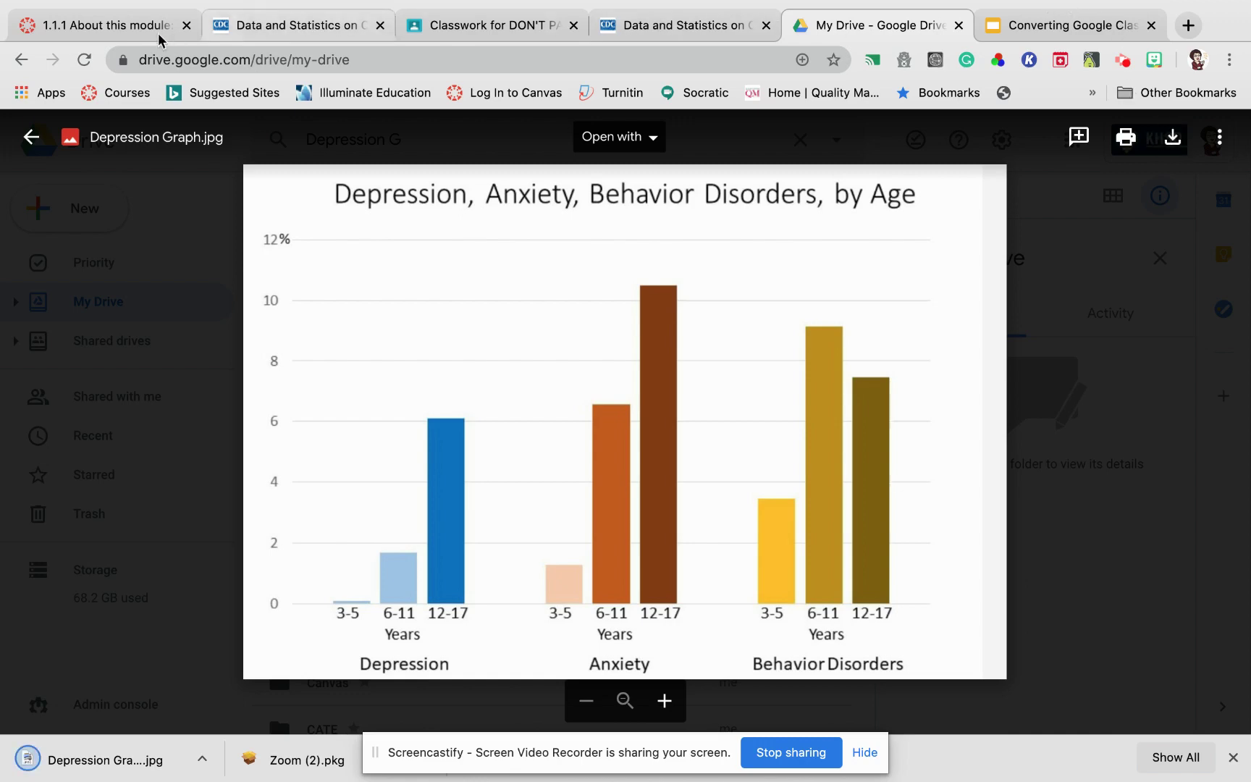
- Return to the Canvas page editor and choose Depression Graph.jpg from the Downloads folder as a new image for upload
click(133, 29)
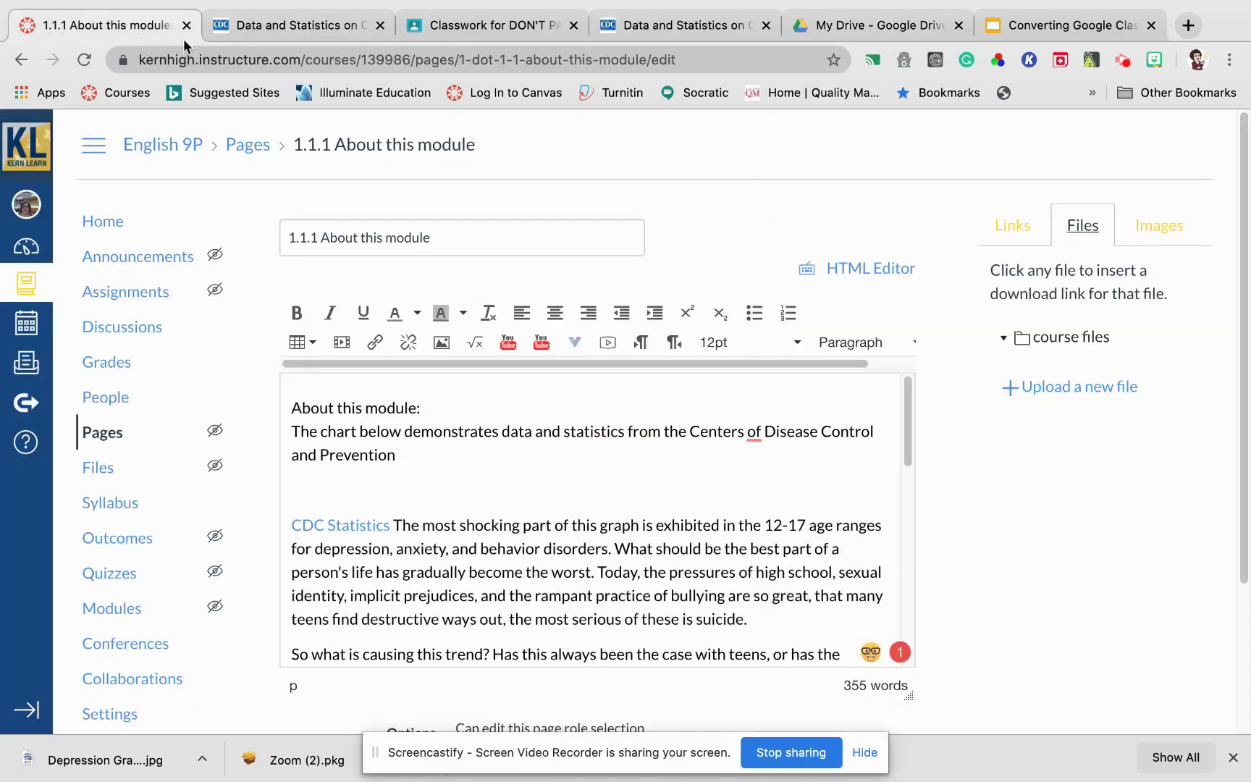
click(1159, 233)
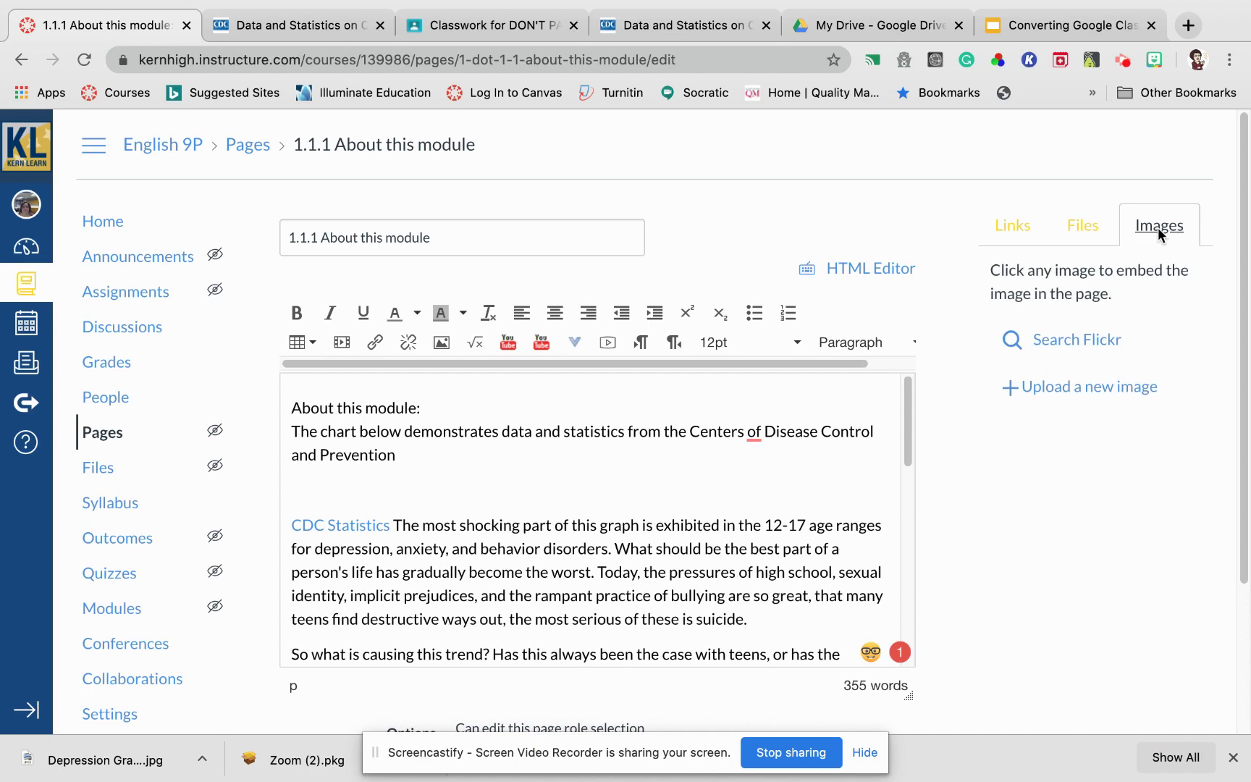
click(1031, 395)
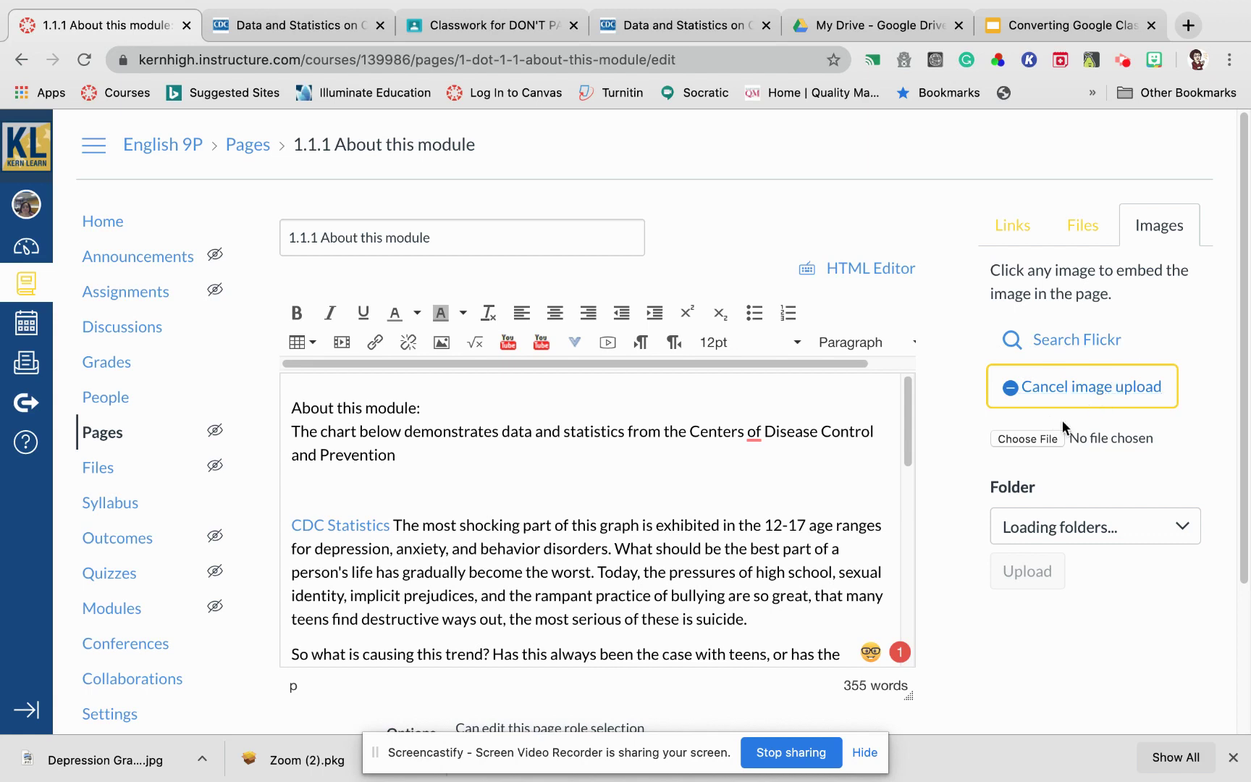
click(1014, 439)
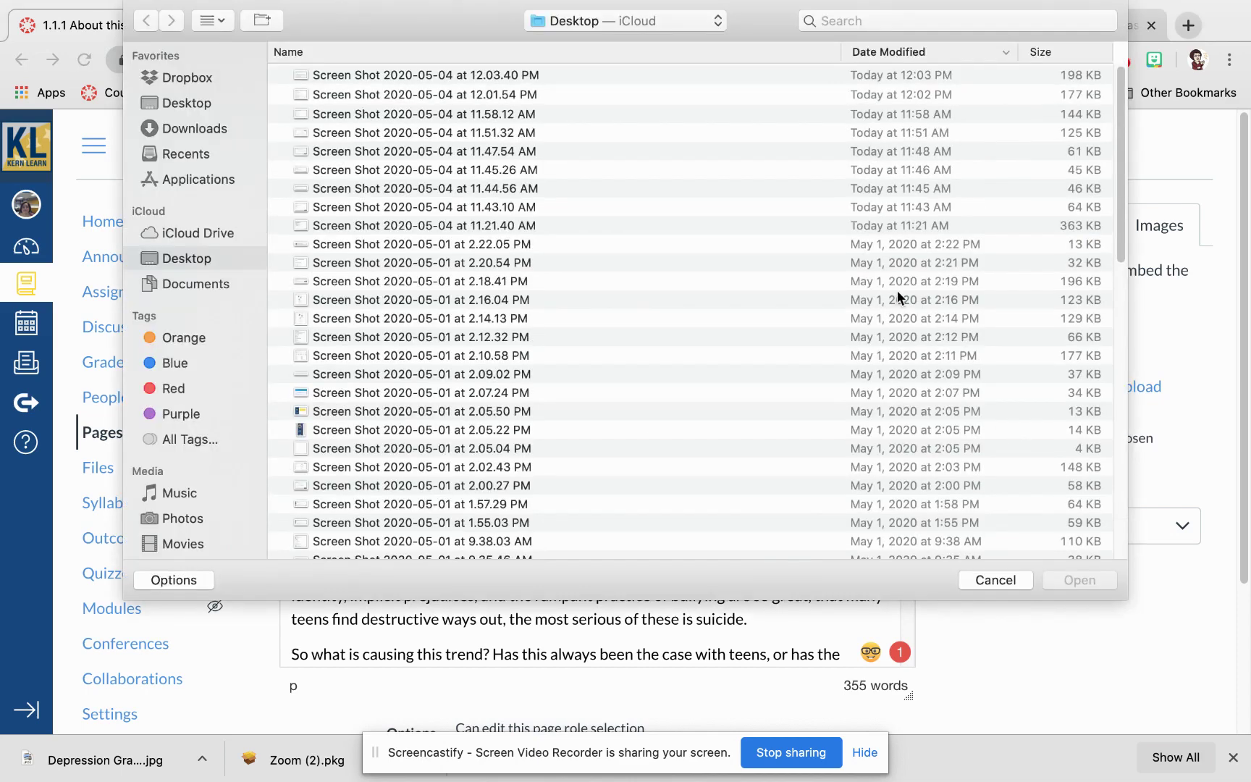
click(191, 129)
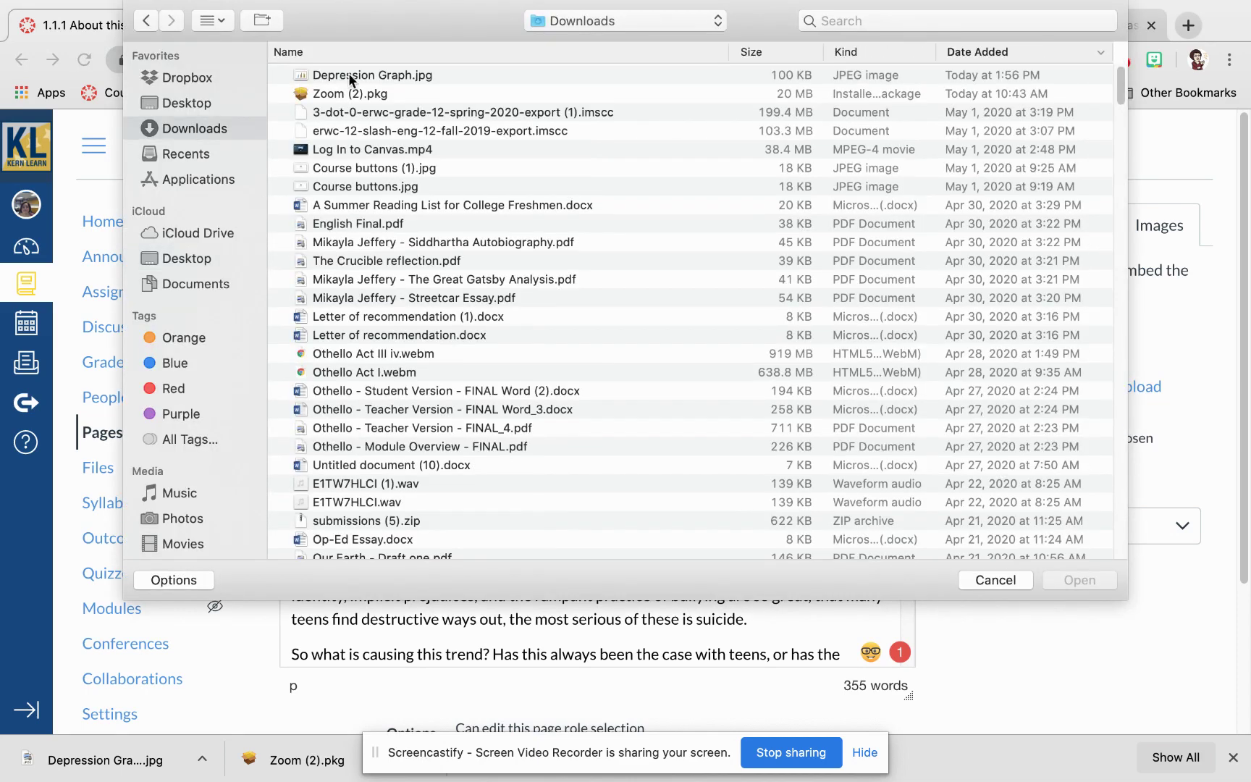
click(349, 76)
click(1080, 579)
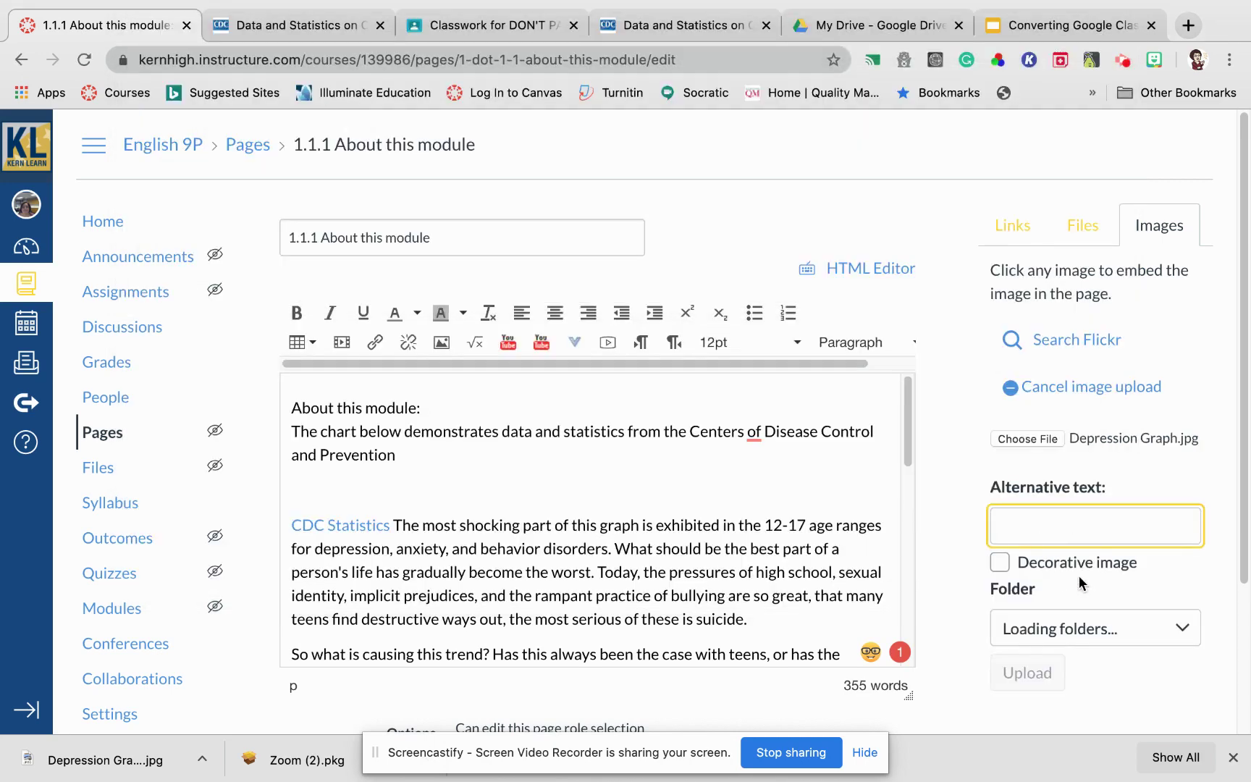
- Give the image the alternative text "Depression Graph" and upload it into the page
click(1034, 527)
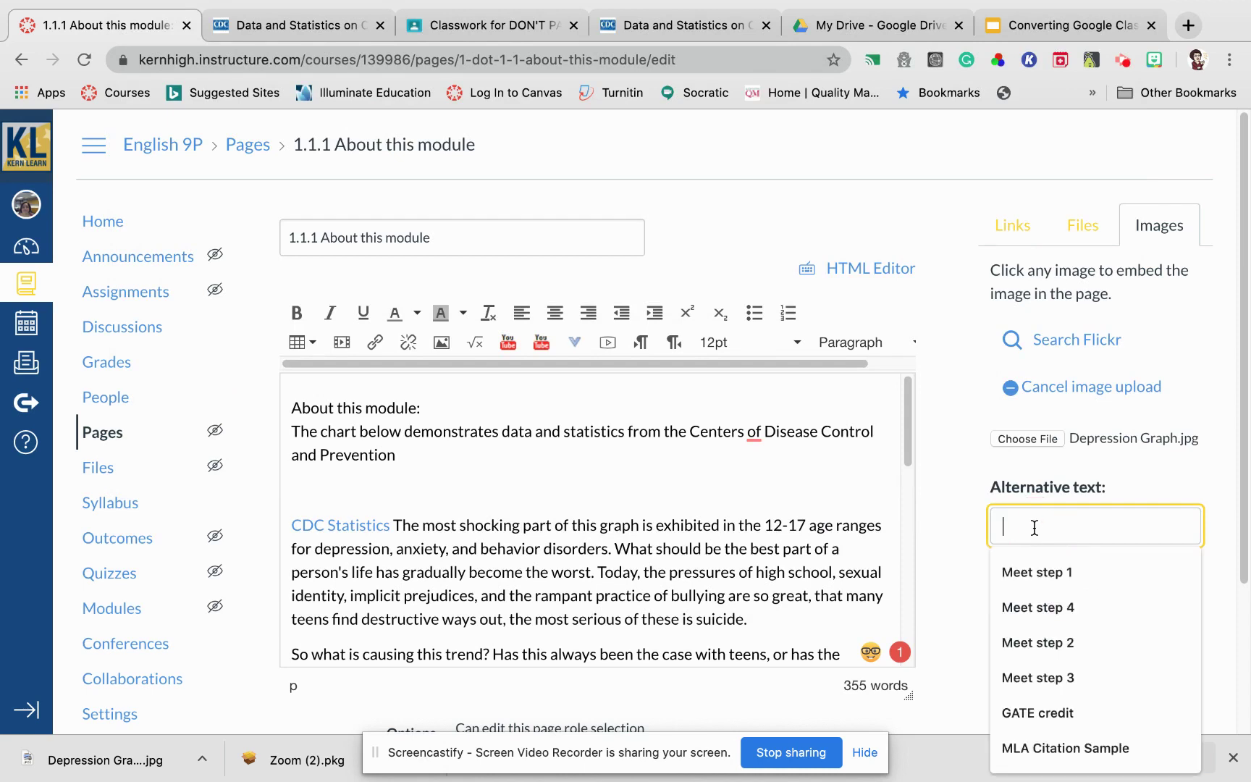
text(De)
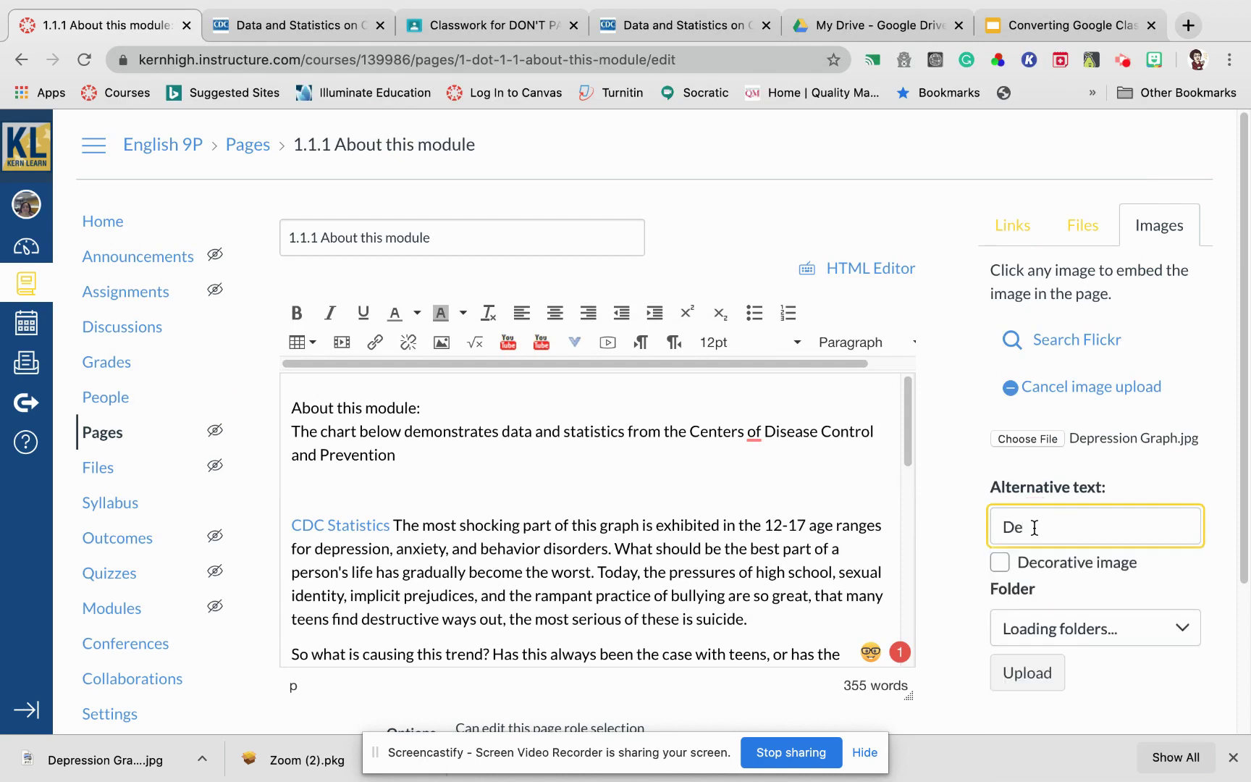
text(pression Graph)
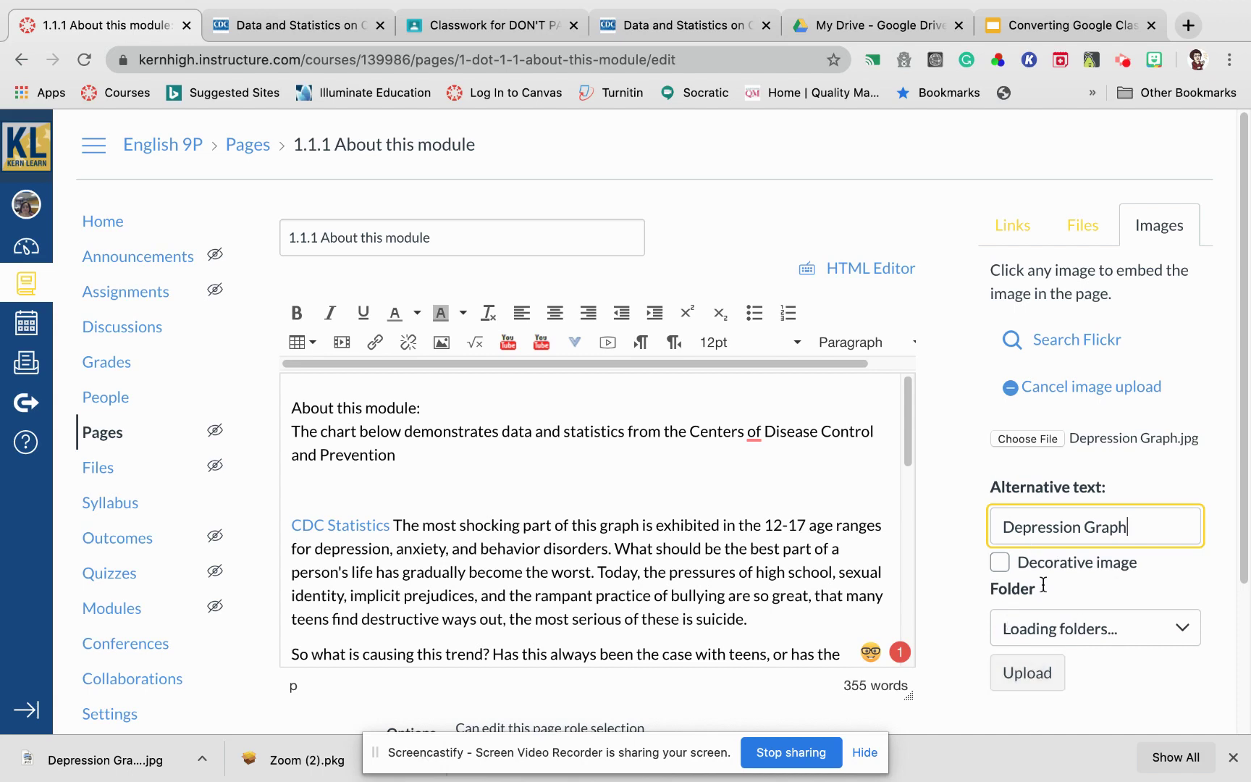
click(1038, 679)
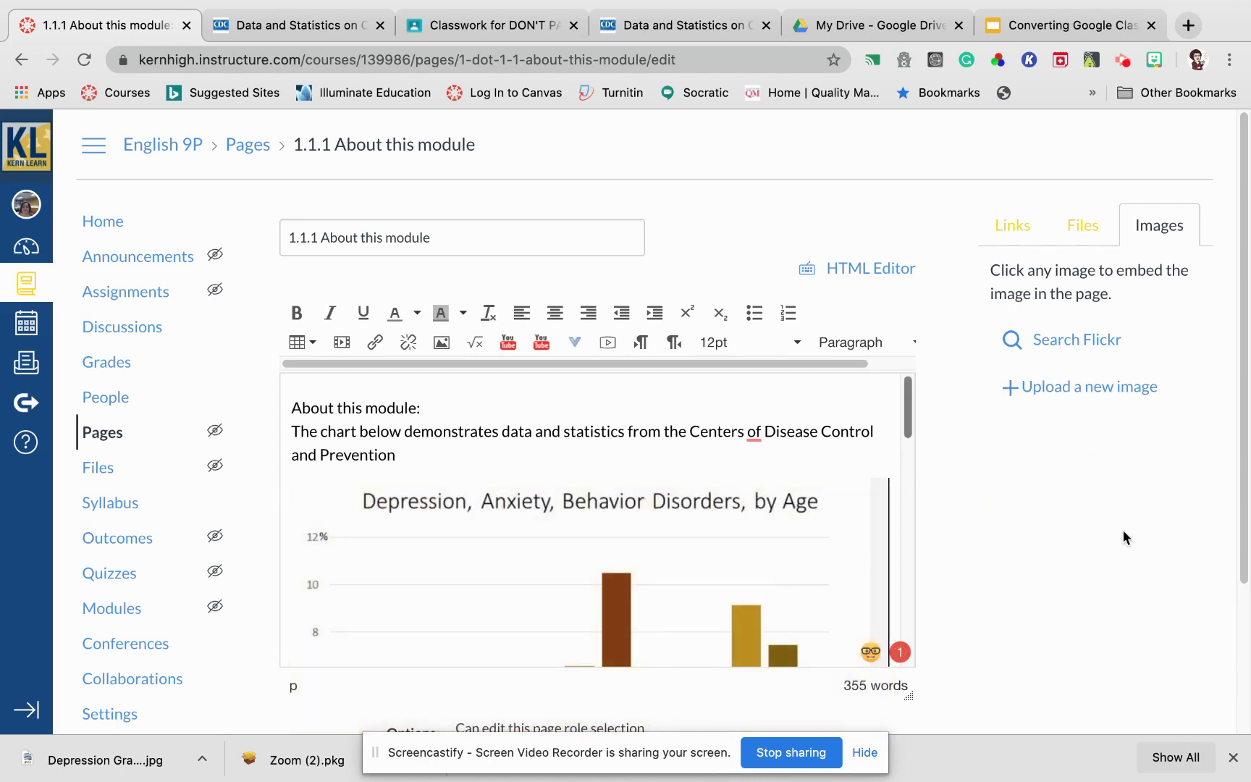
- Save the 1.1.1 About this module page without publishing it and review the graph and text on it
scroll(1015, 555, down, 5)
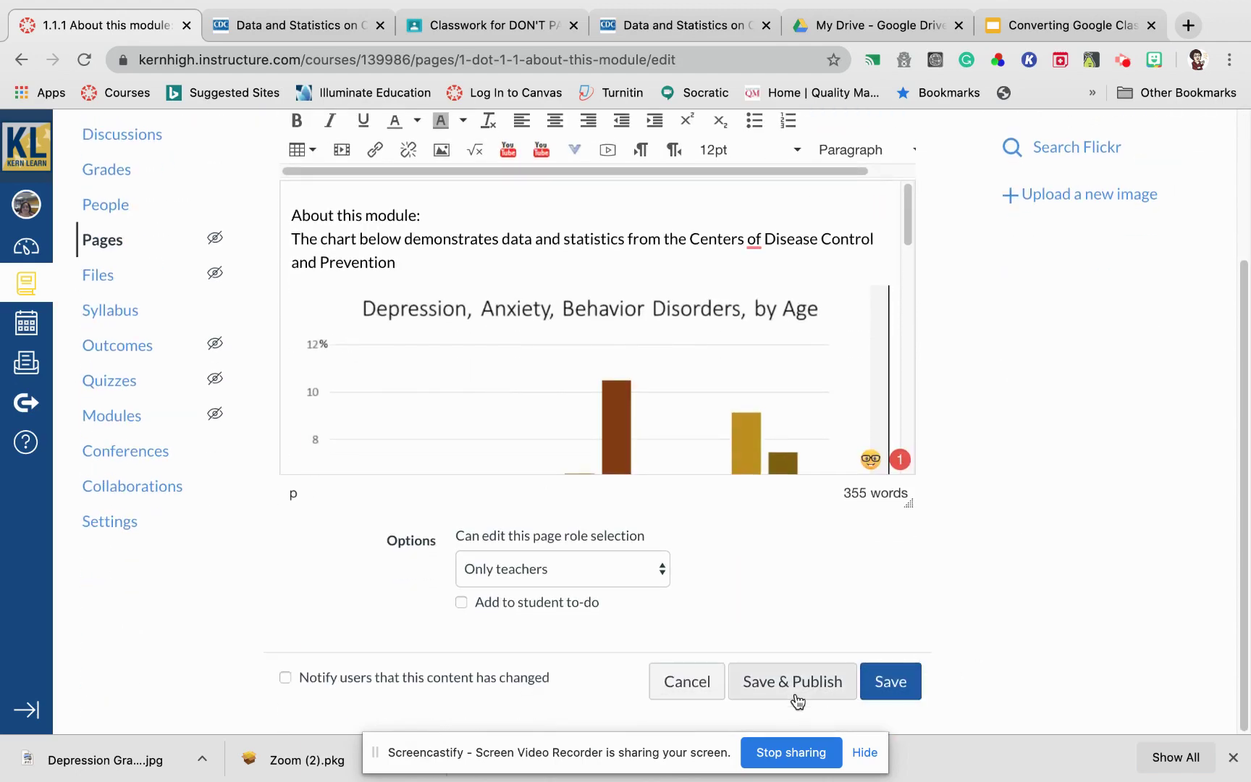
click(886, 684)
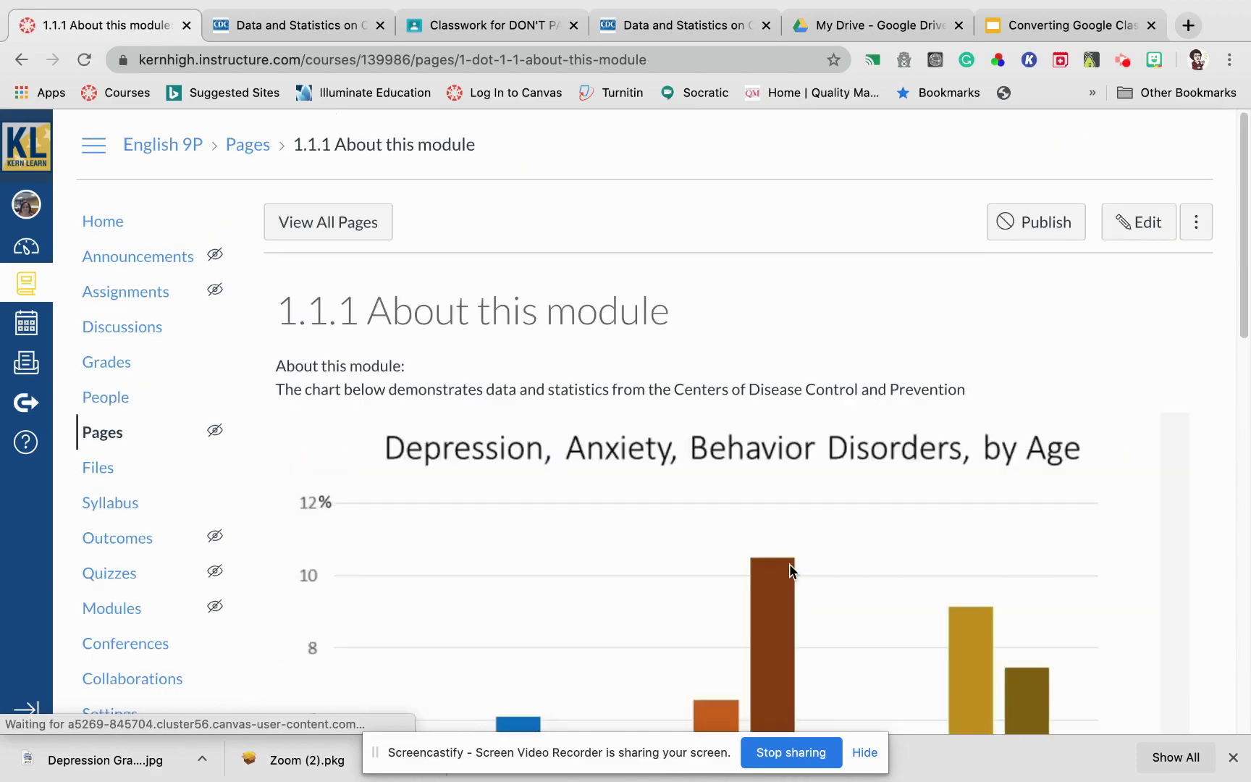
scroll(788, 571, down, 4)
scroll(788, 571, down, 12)
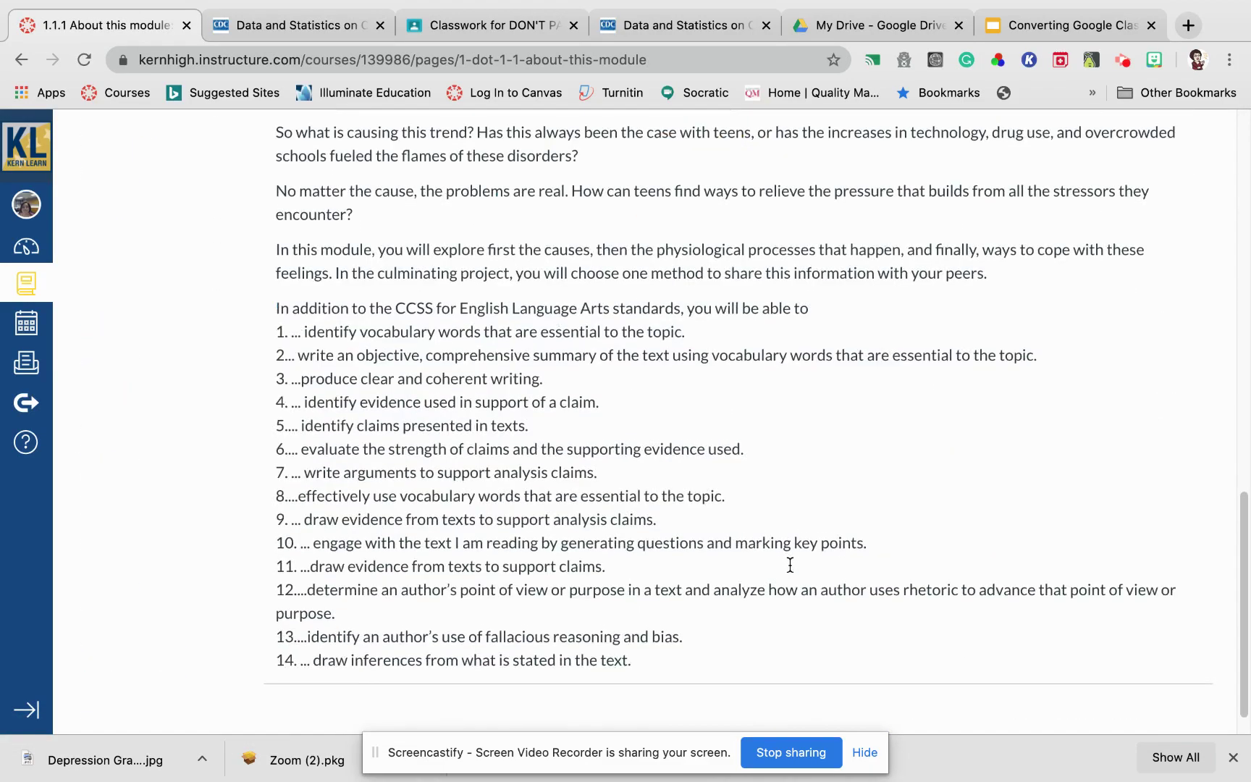
scroll(788, 563, up, 10)
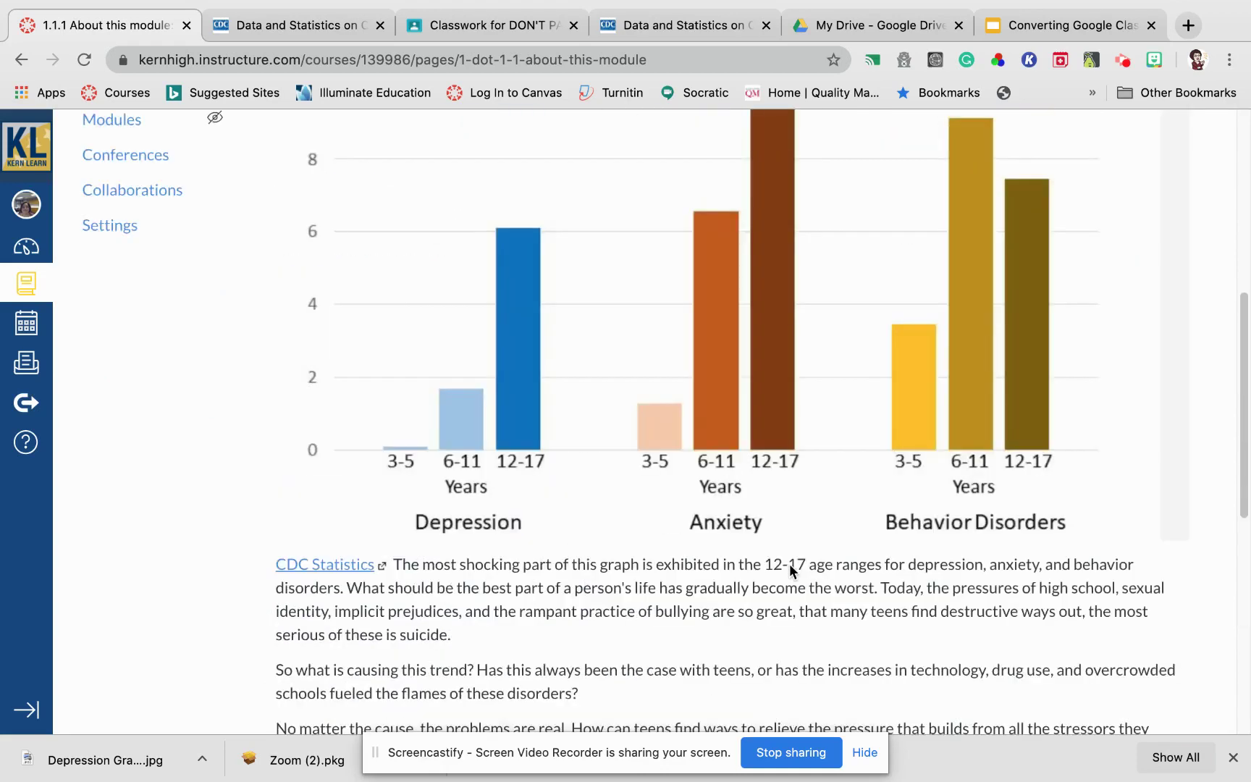
scroll(788, 564, up, 4)
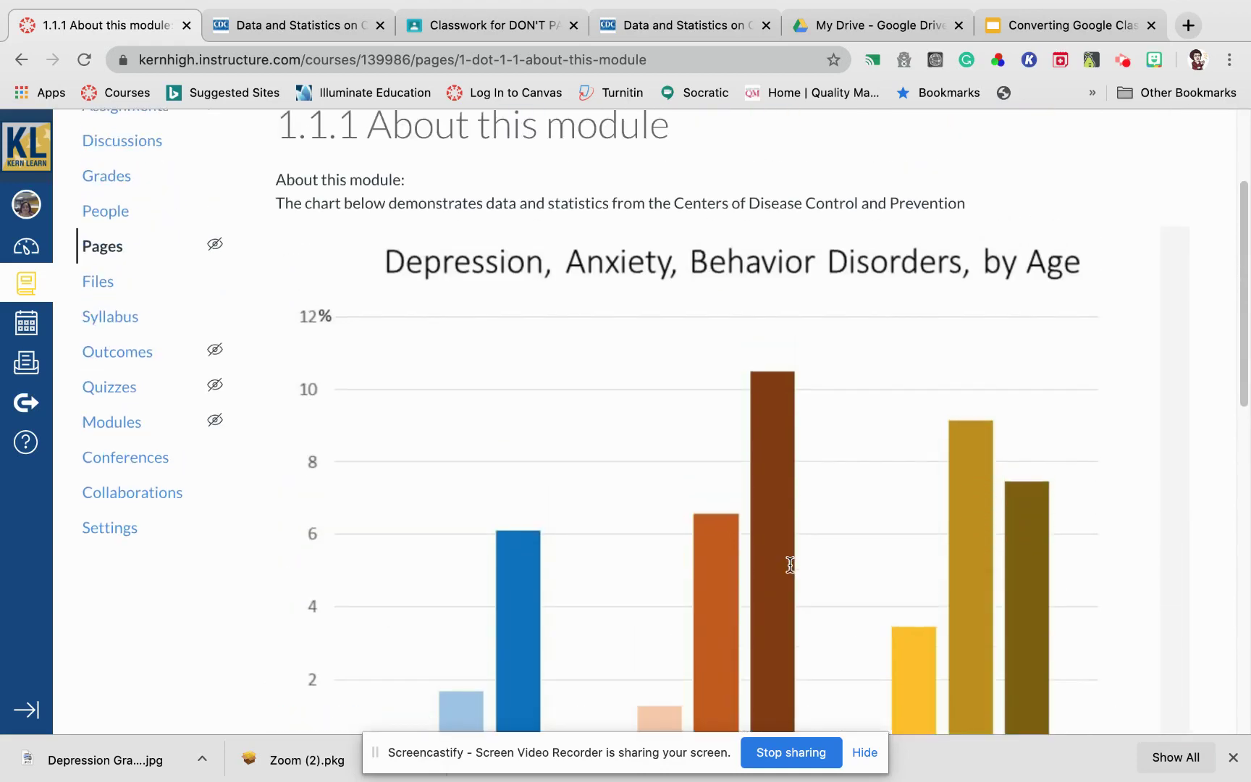
- In Google Classroom, close the Depression Graph.jpg preview and the 1.1 About This Module material editor, returning to the Classwork list
click(492, 25)
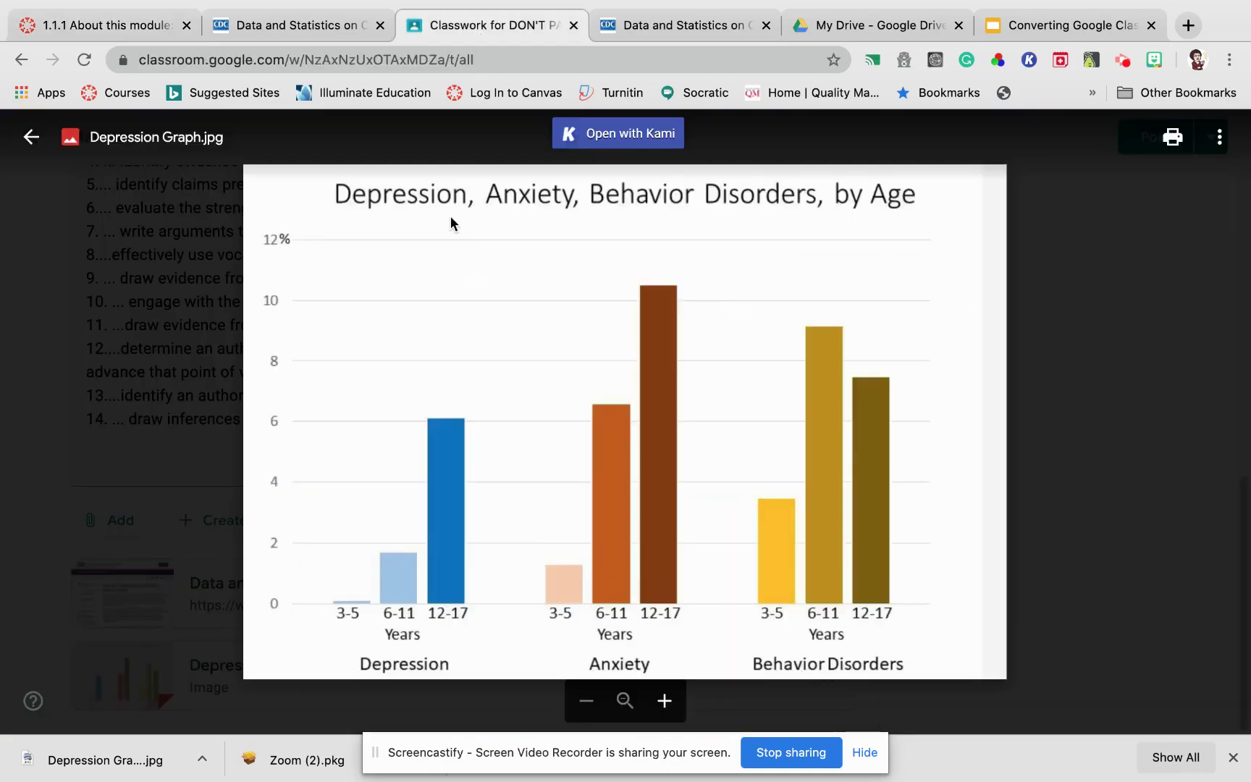
click(32, 136)
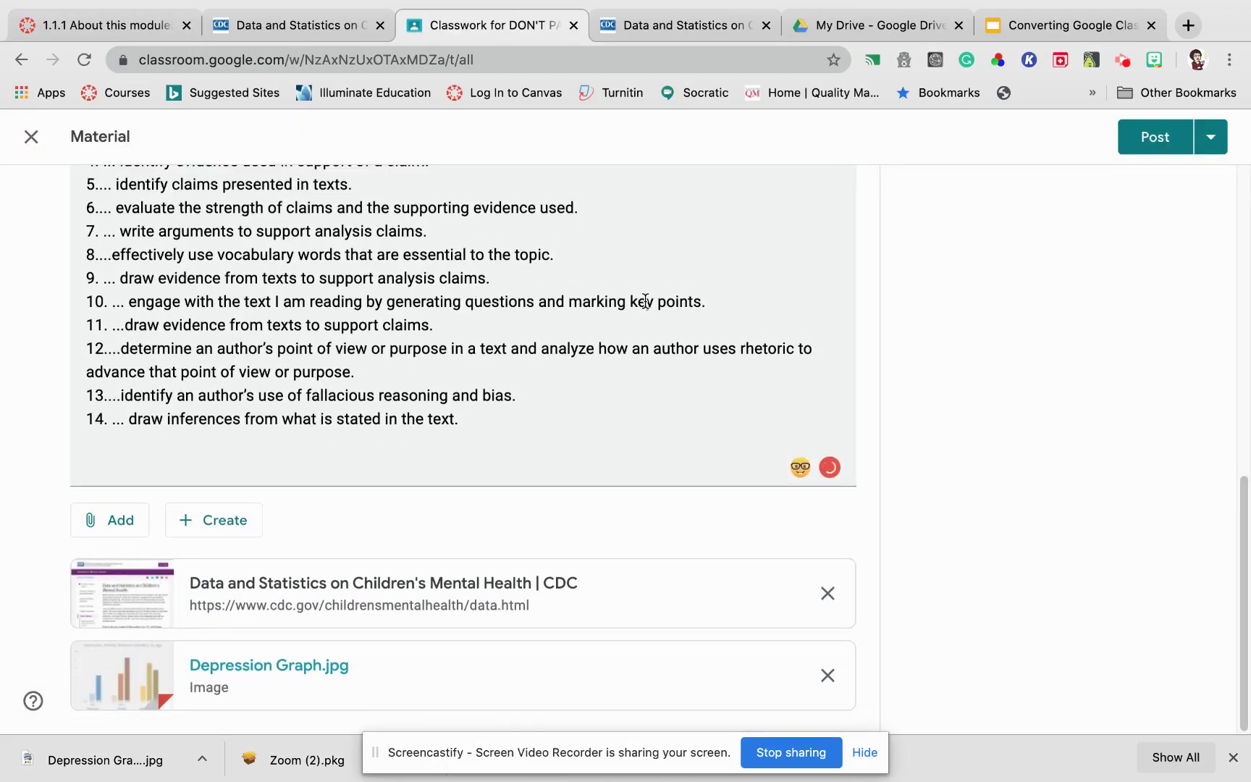
scroll(1041, 376, up, 10)
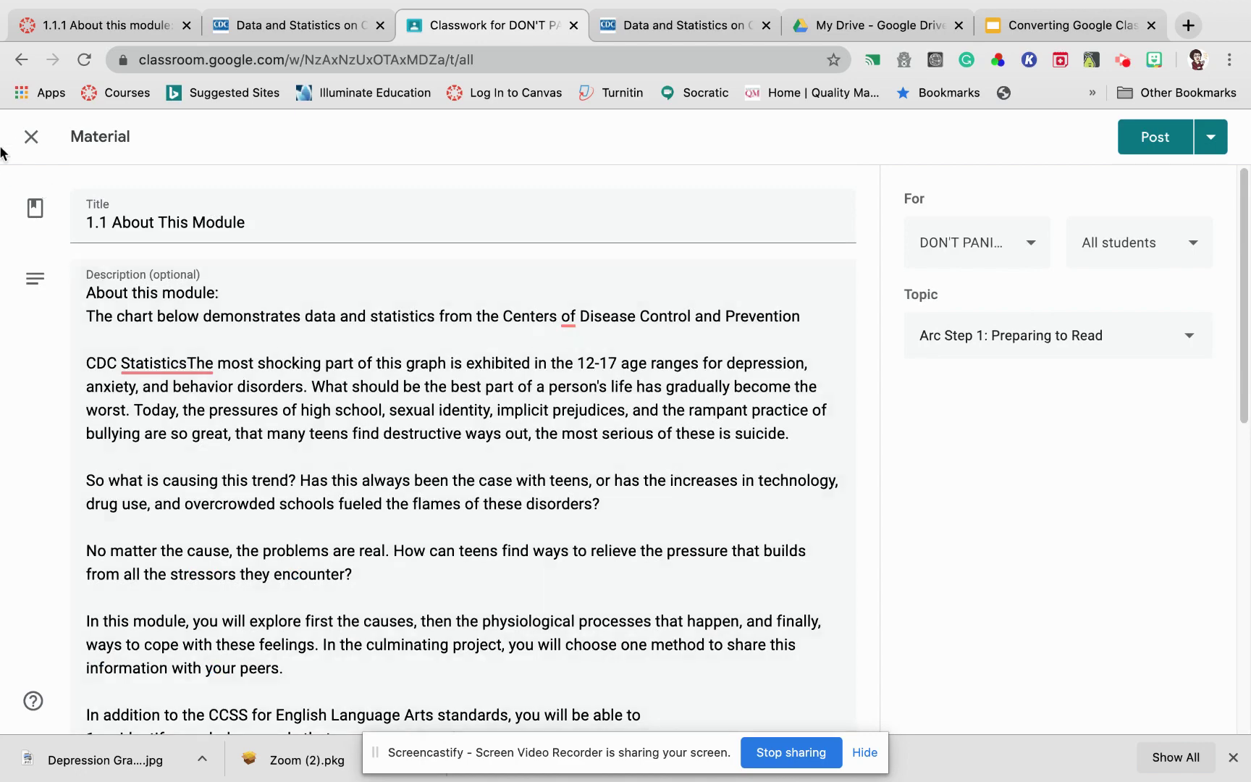
click(31, 139)
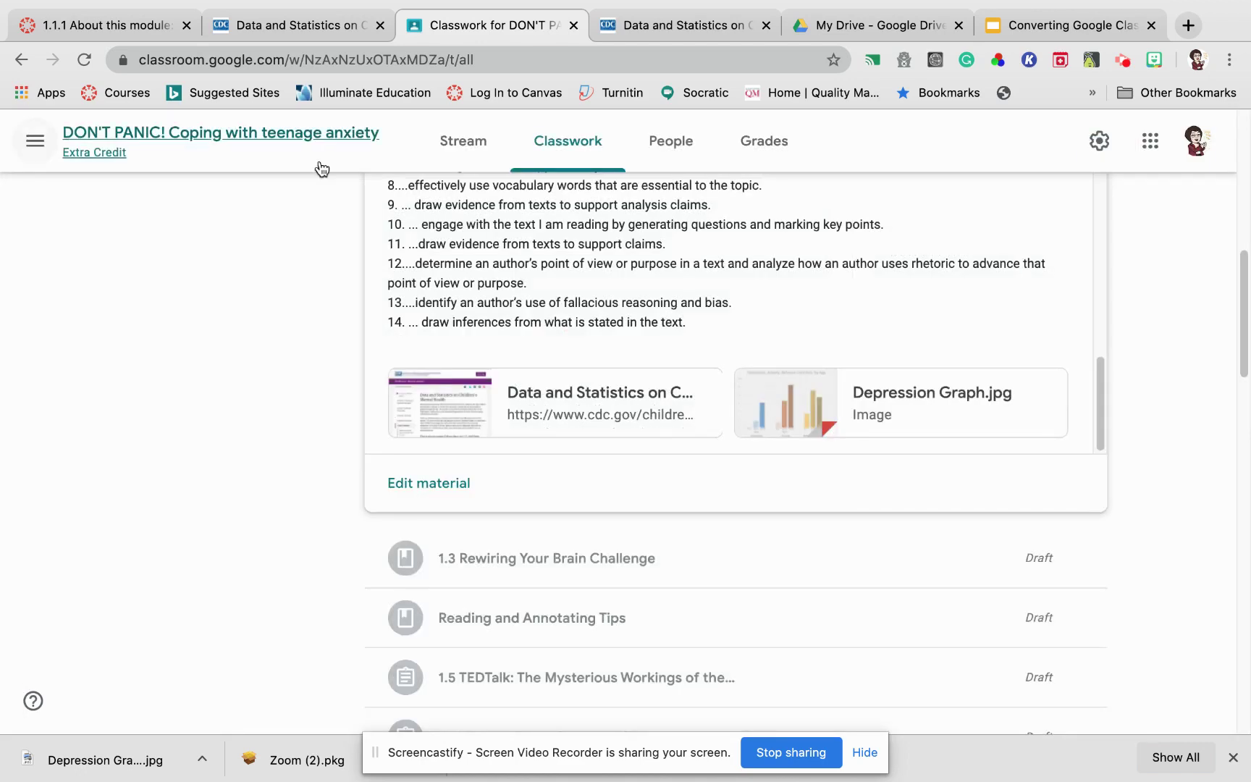
click(453, 144)
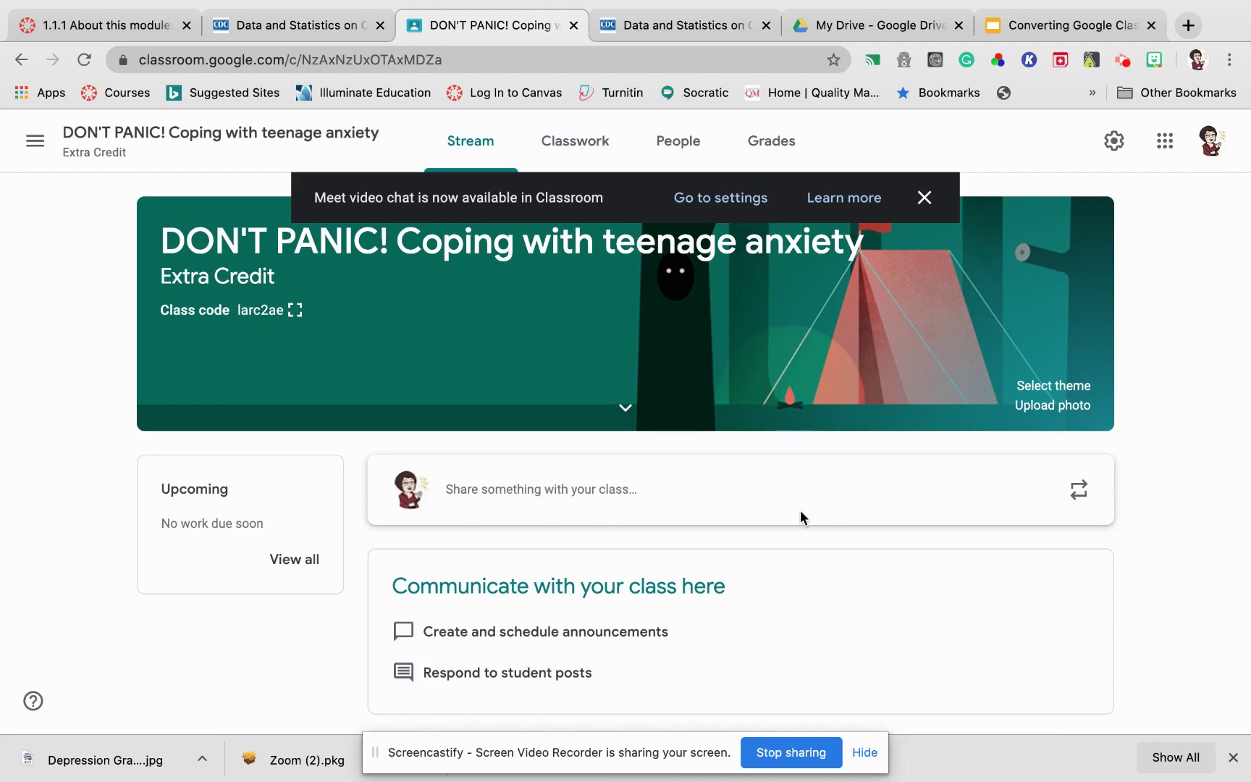
click(20, 63)
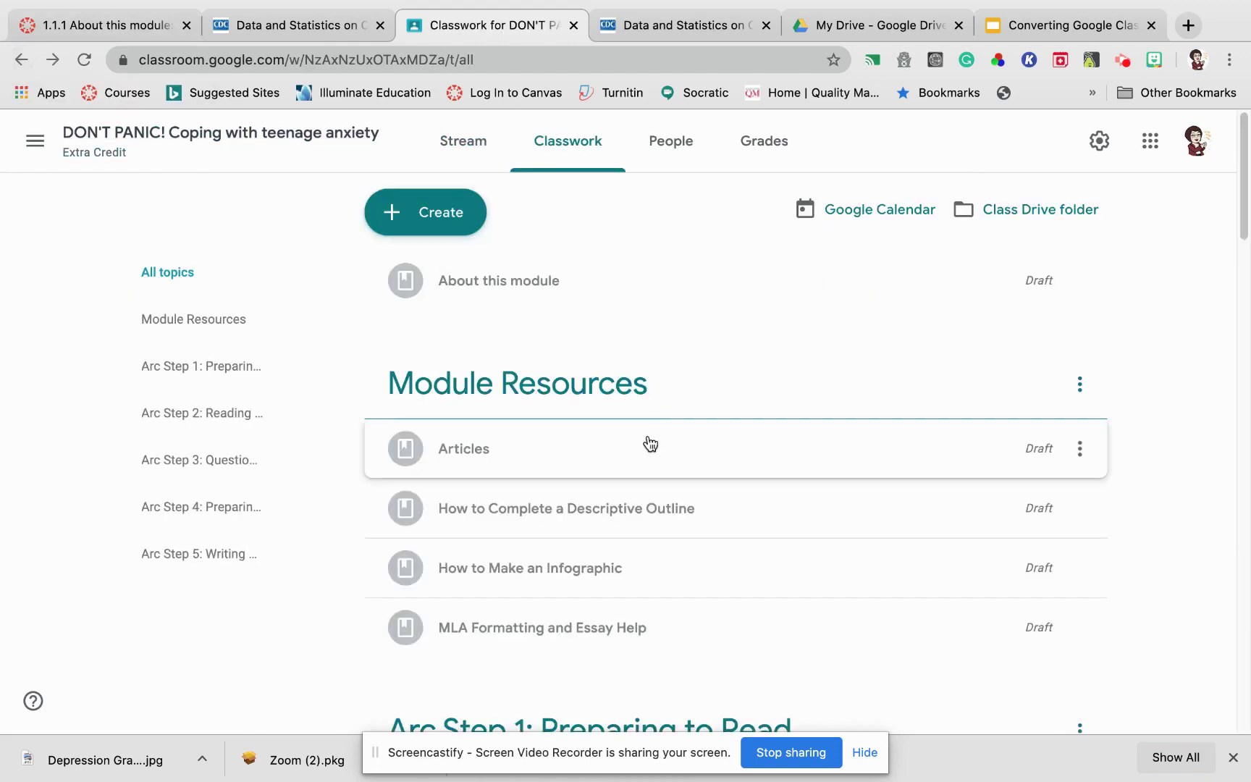
- Compare the 1.1 About This Module material in the Classwork list with the saved Canvas page
scroll(649, 444, down, 2)
scroll(642, 595, down, 6)
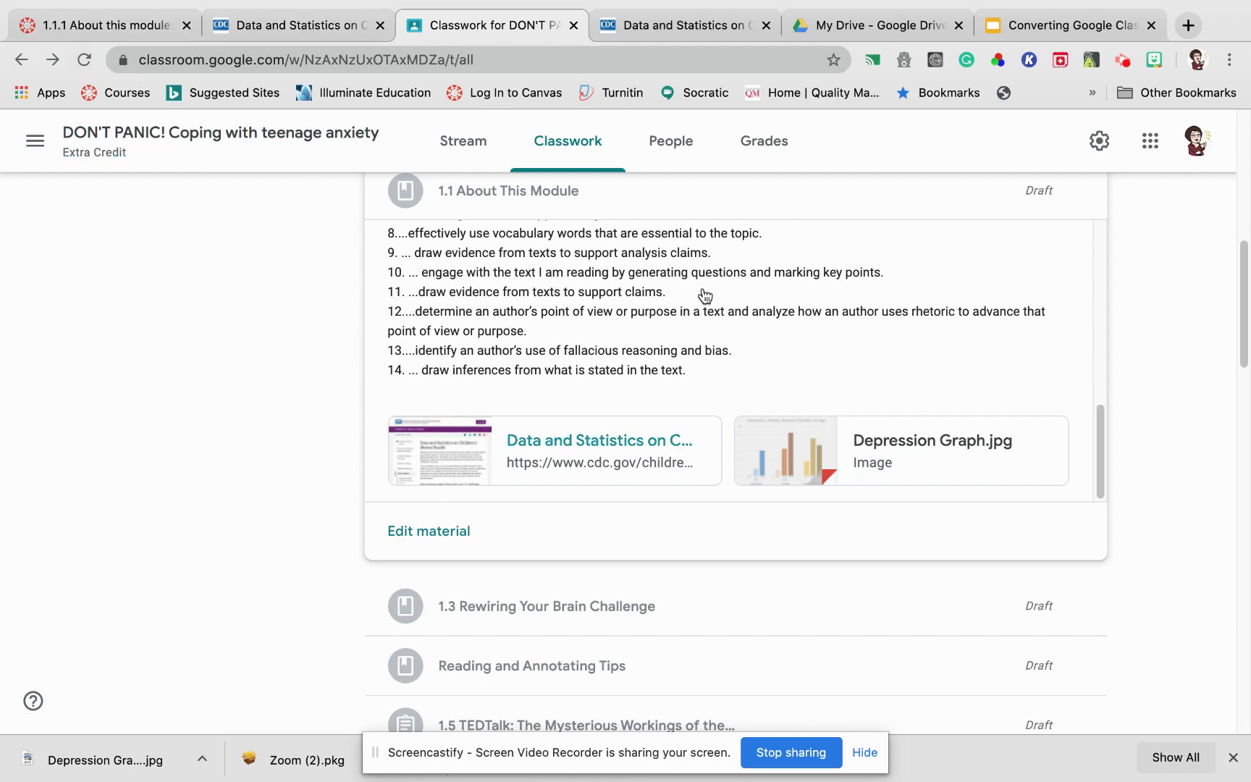
click(100, 25)
scroll(668, 577, down, 1)
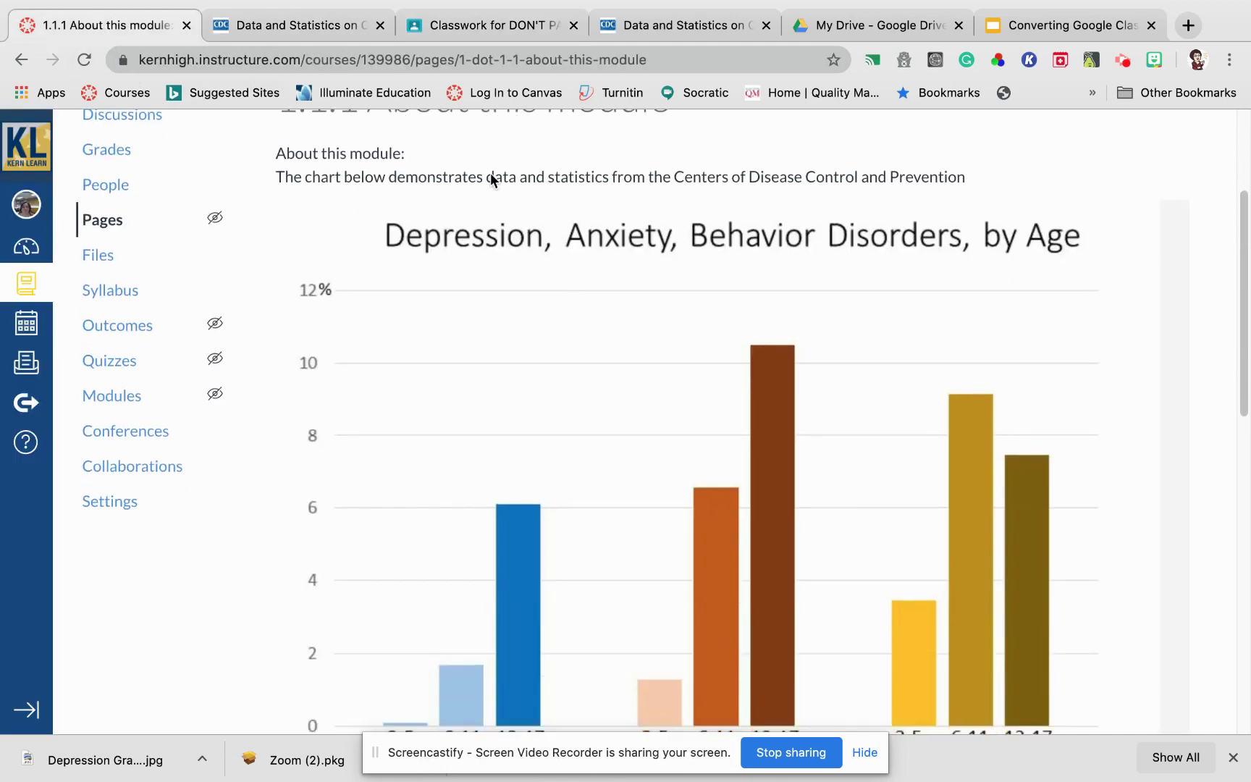
- Return to Google Classroom and expand the 1.5 TEDTalk assignment to view its instructions, rubric and video
click(477, 22)
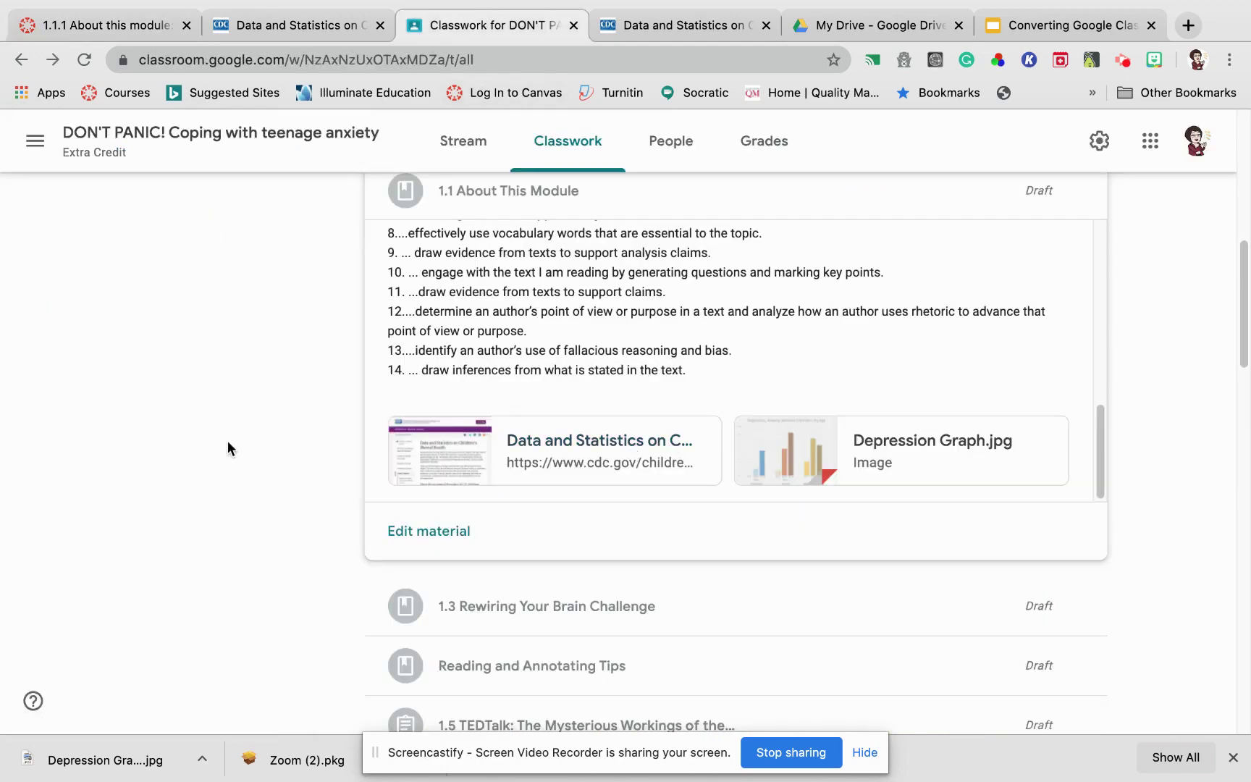
scroll(548, 464, down, 3)
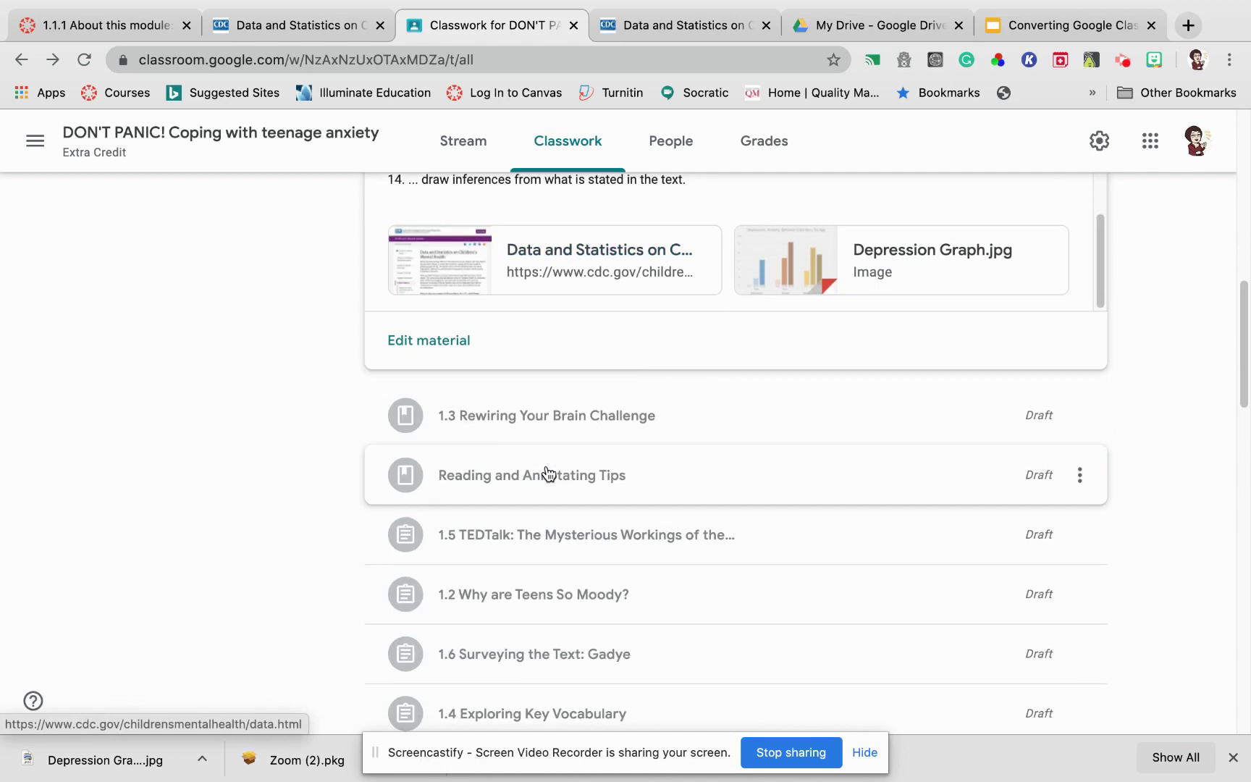
click(531, 540)
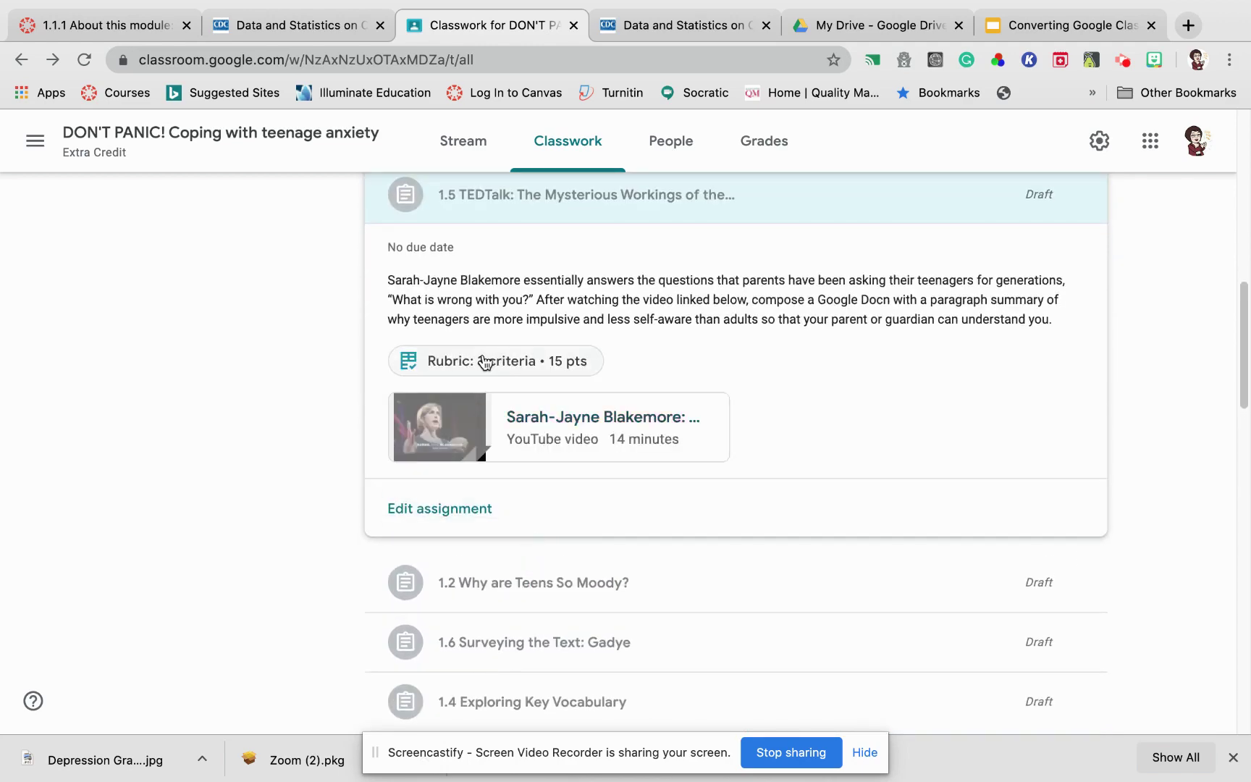
- Open the 1.5 TEDTalk assignment for editing in Google Classroom and copy its full title
click(437, 512)
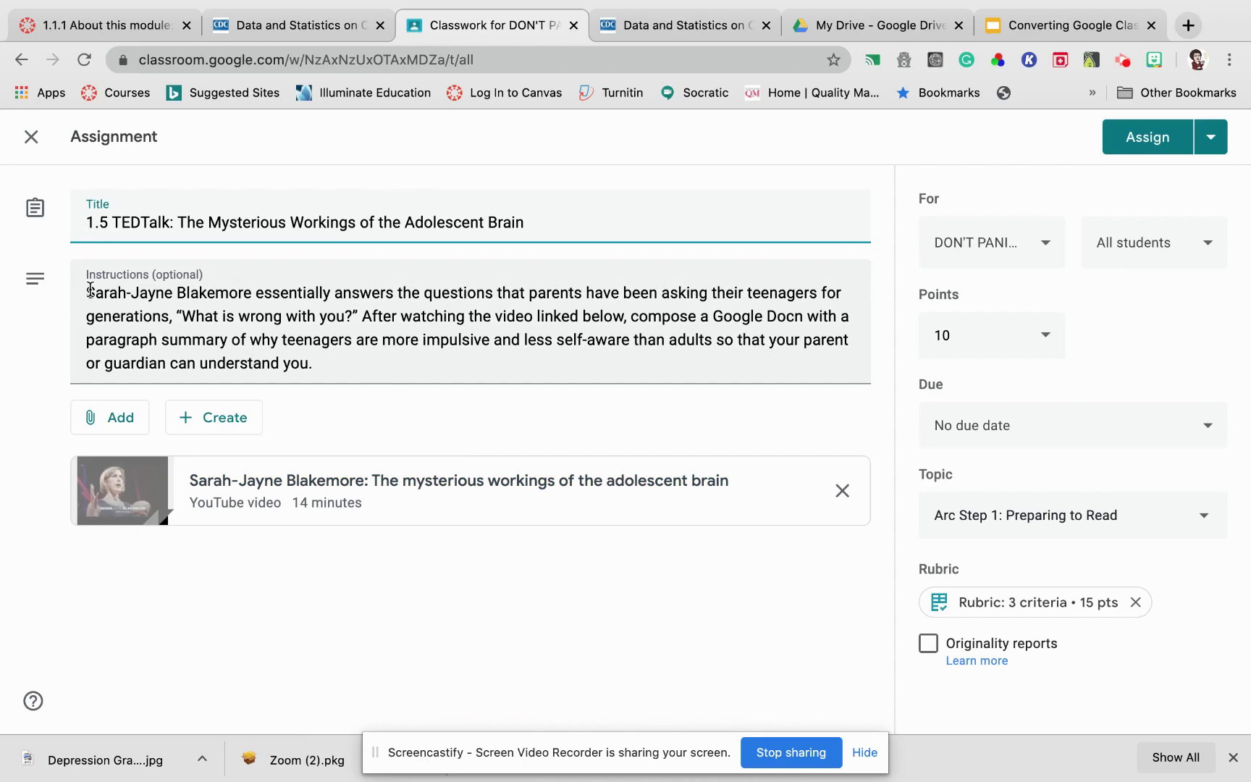
drag(89, 227, 535, 223)
right_click(379, 225)
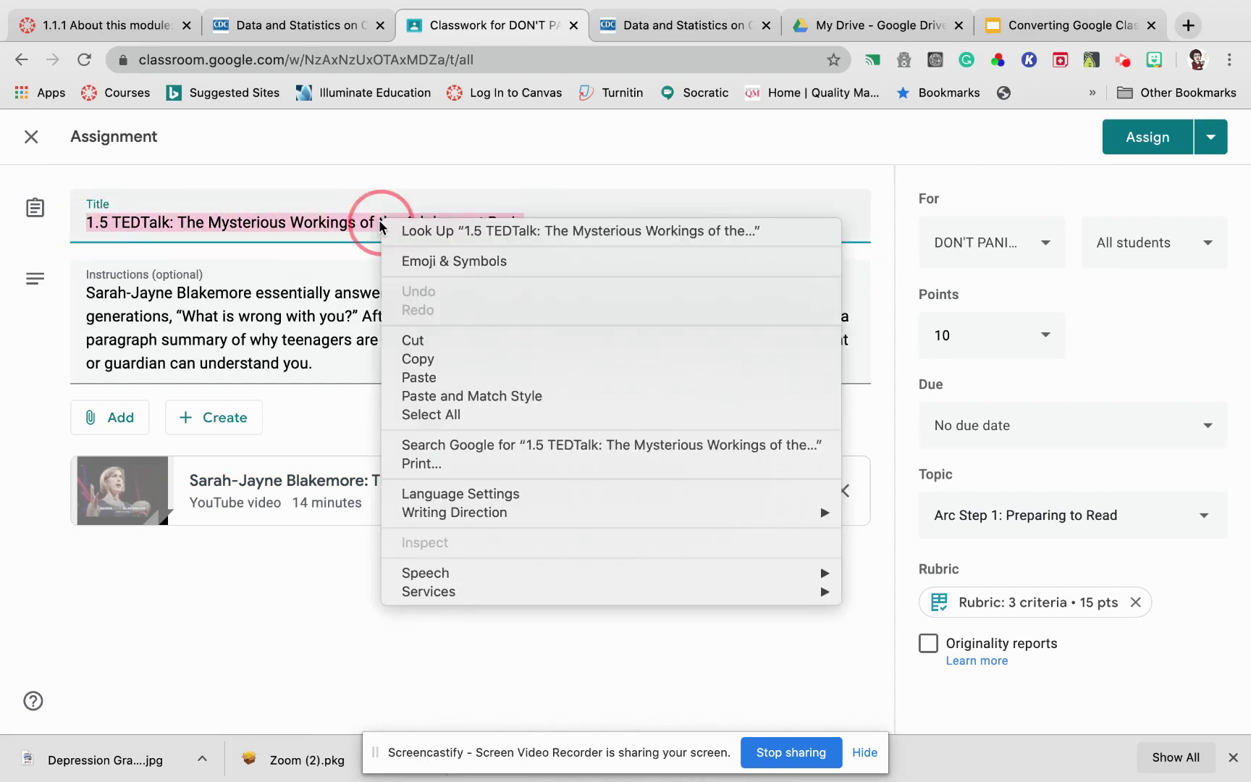
click(440, 359)
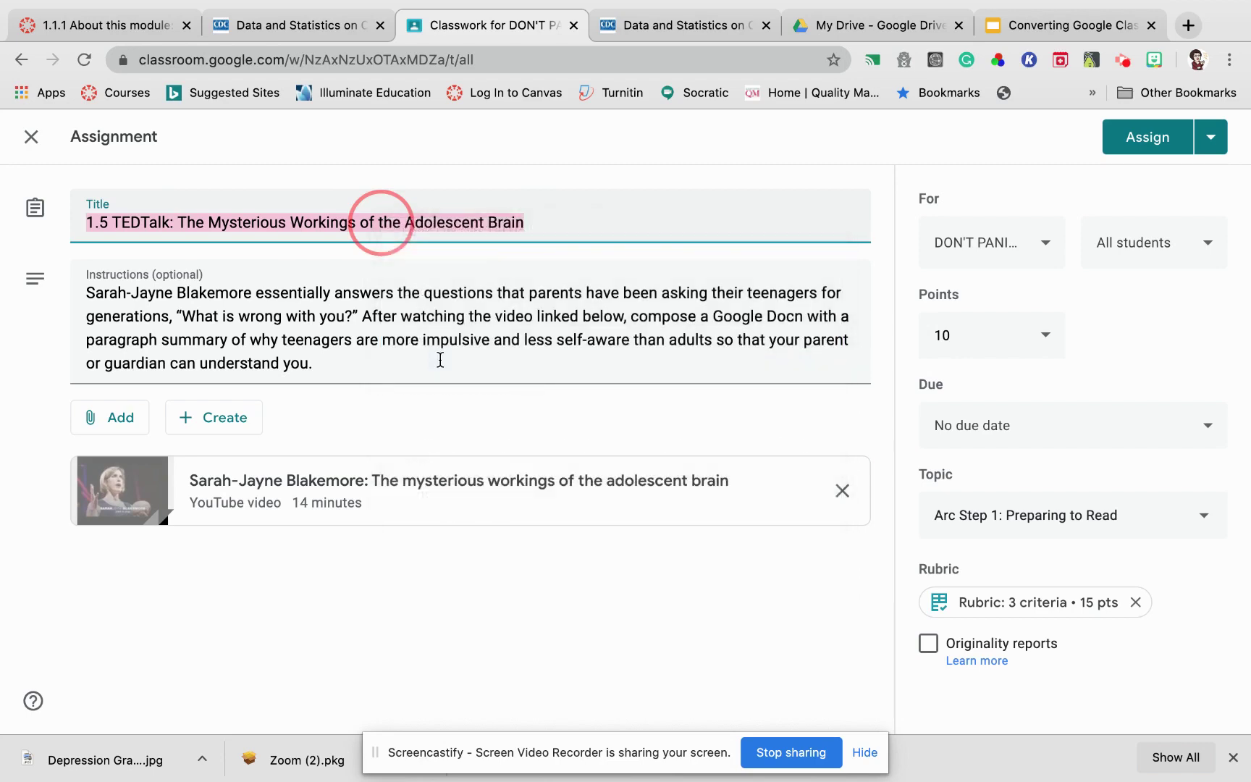
- Switch to Canvas and begin adding a new assignment to the DON'T PANIC: Coping with Teen Anxiety module
click(142, 27)
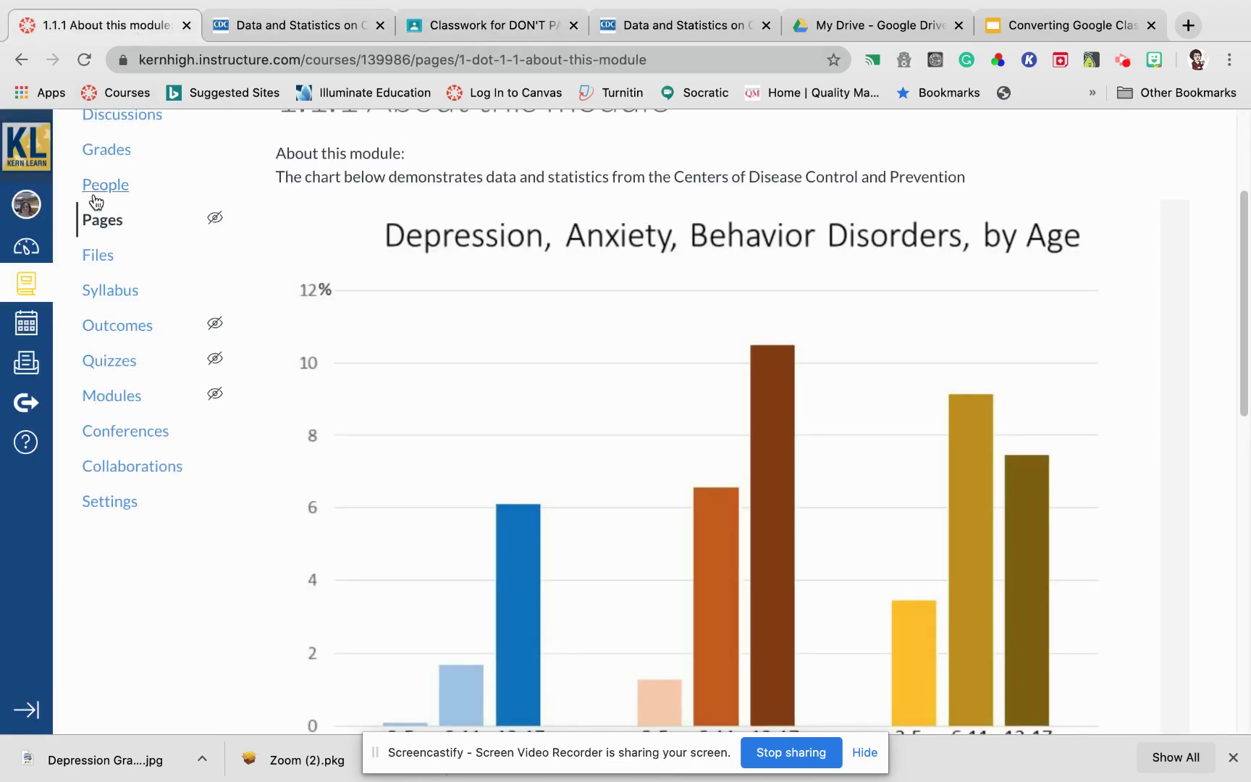
scroll(198, 346, up, 3)
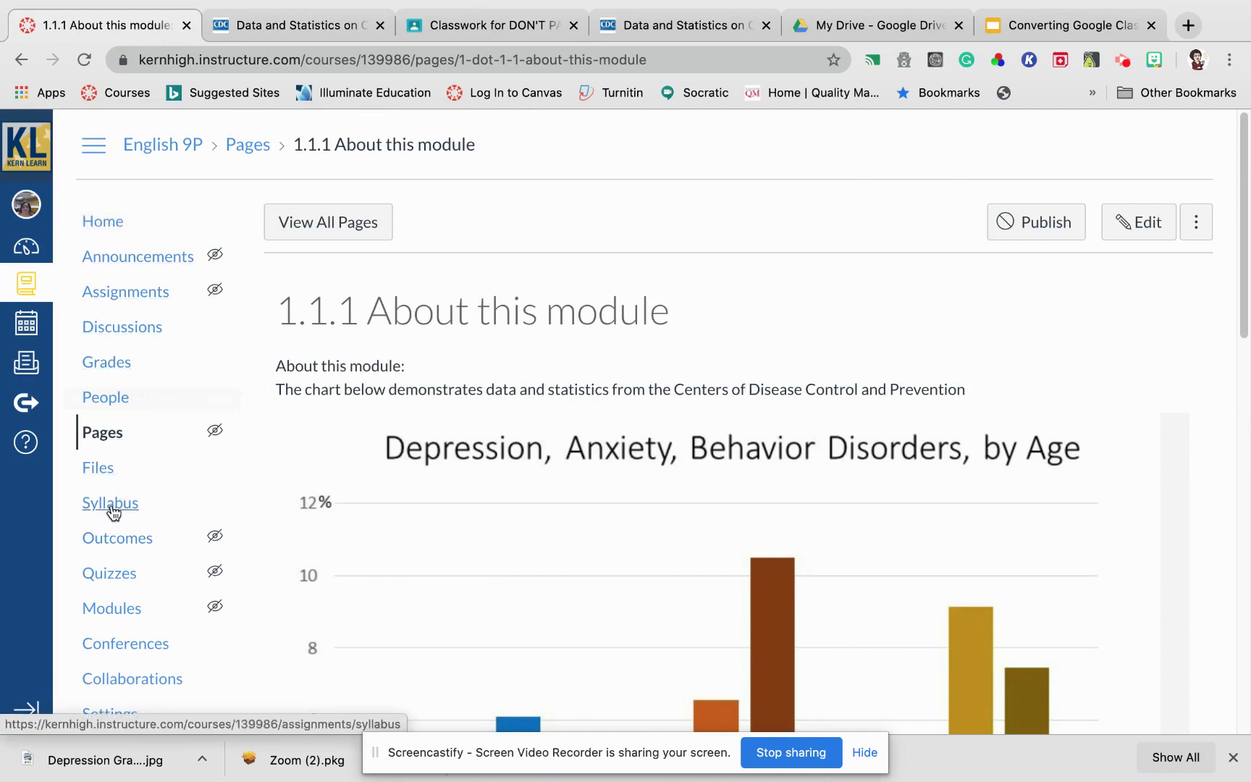
click(108, 609)
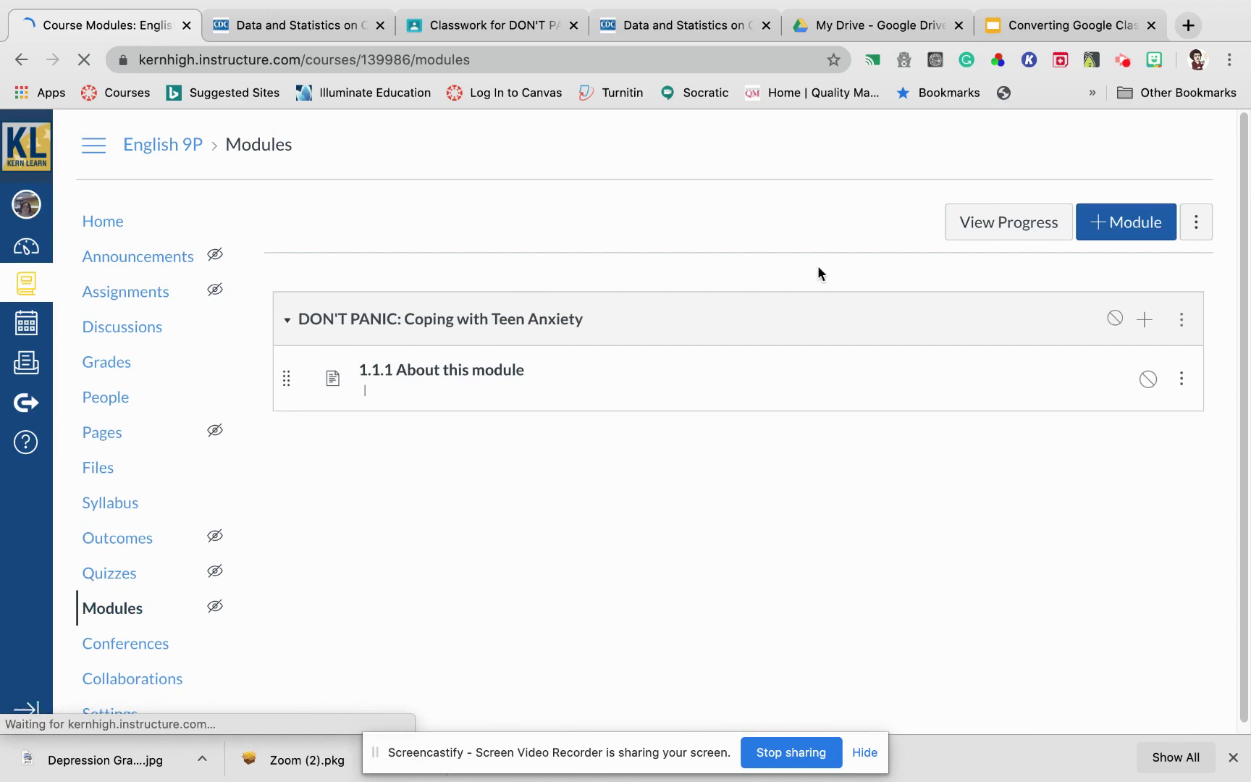
click(1144, 319)
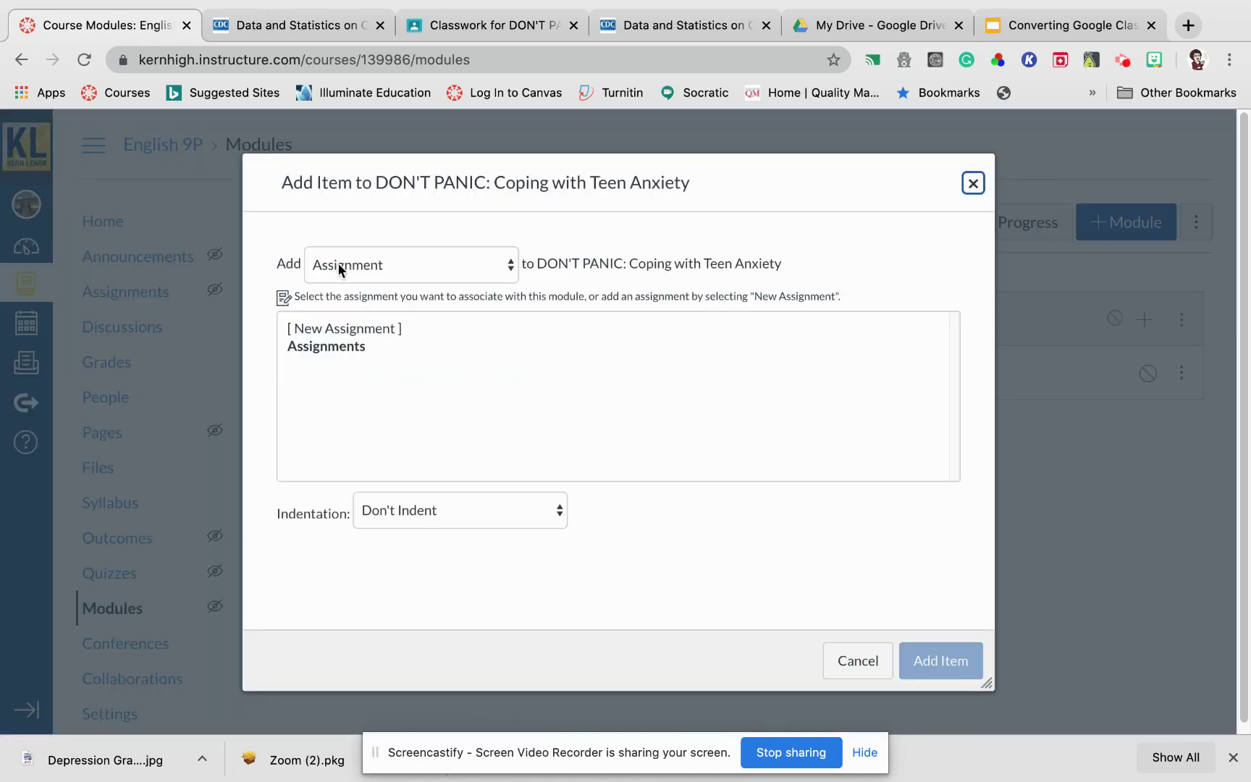
click(332, 328)
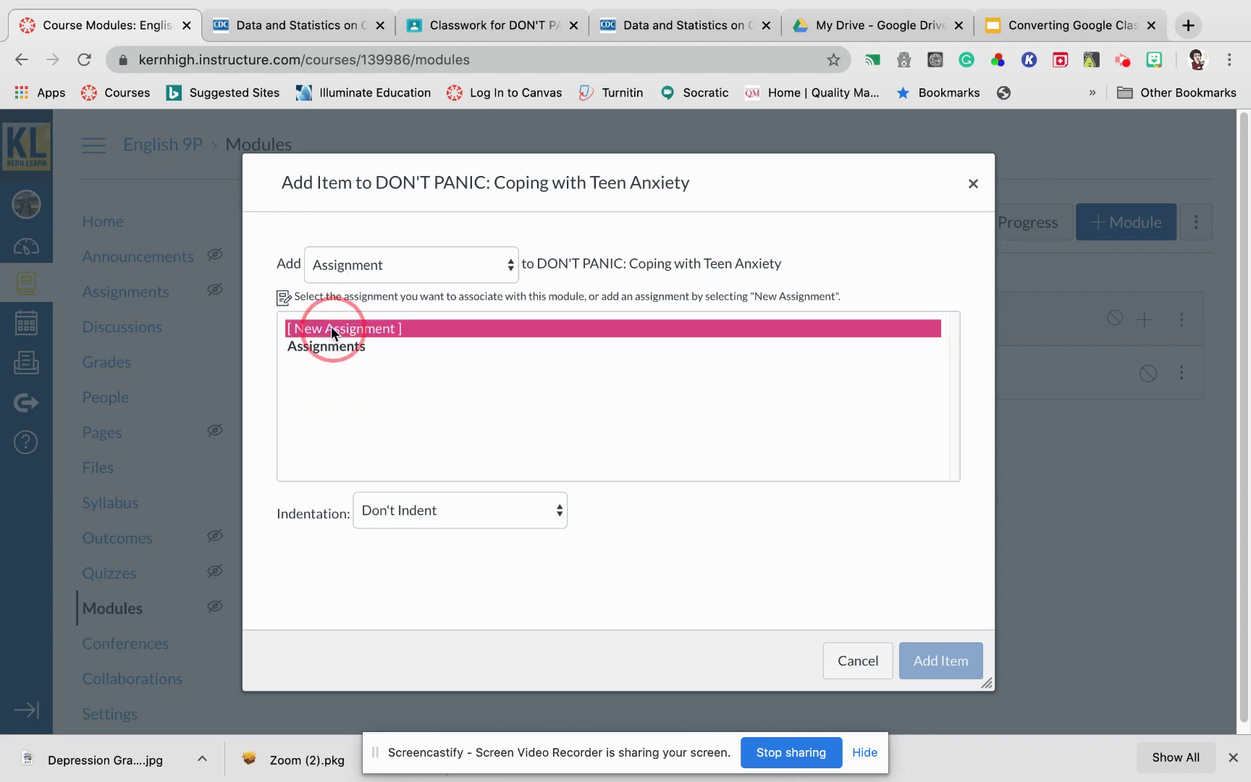
- Name the assignment 1.1.2 TEDTalk: The Mysterious Workings of the Adolescent Brain, indent it 1 level and add it to the module
click(431, 520)
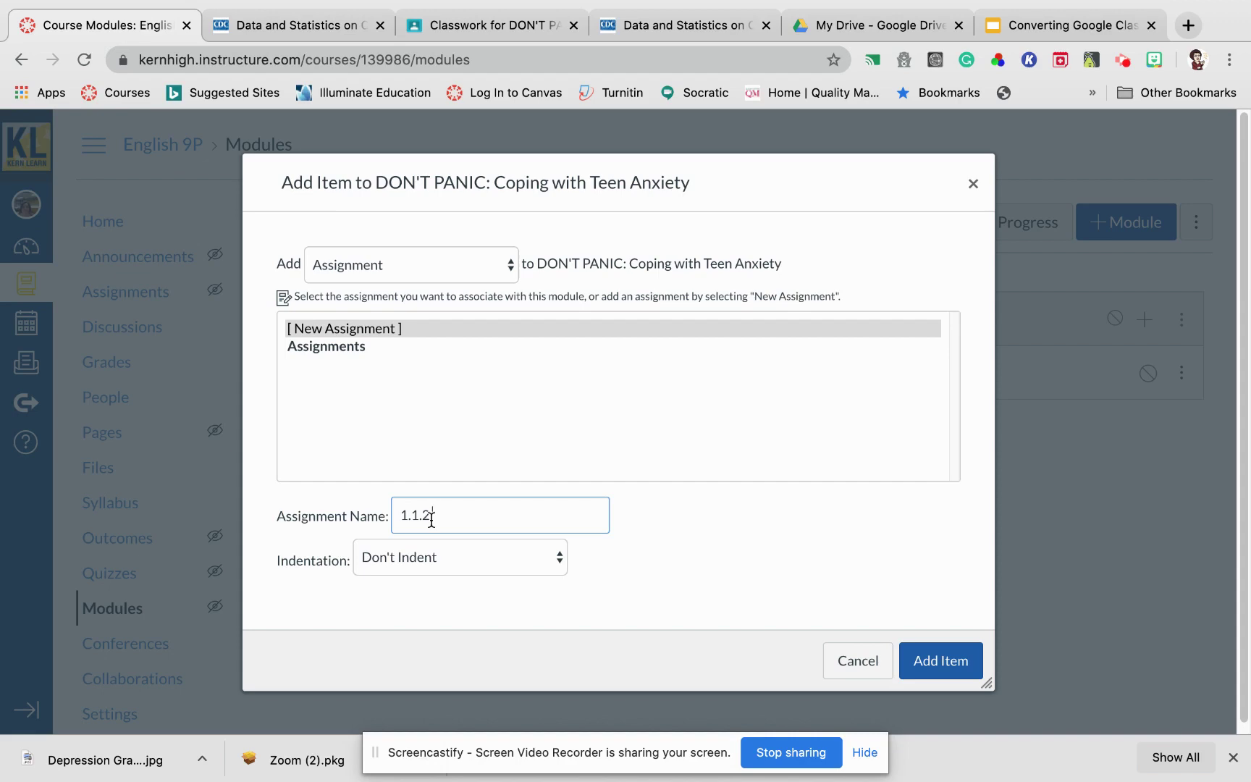
text(Workings of the Adolescent Brain)
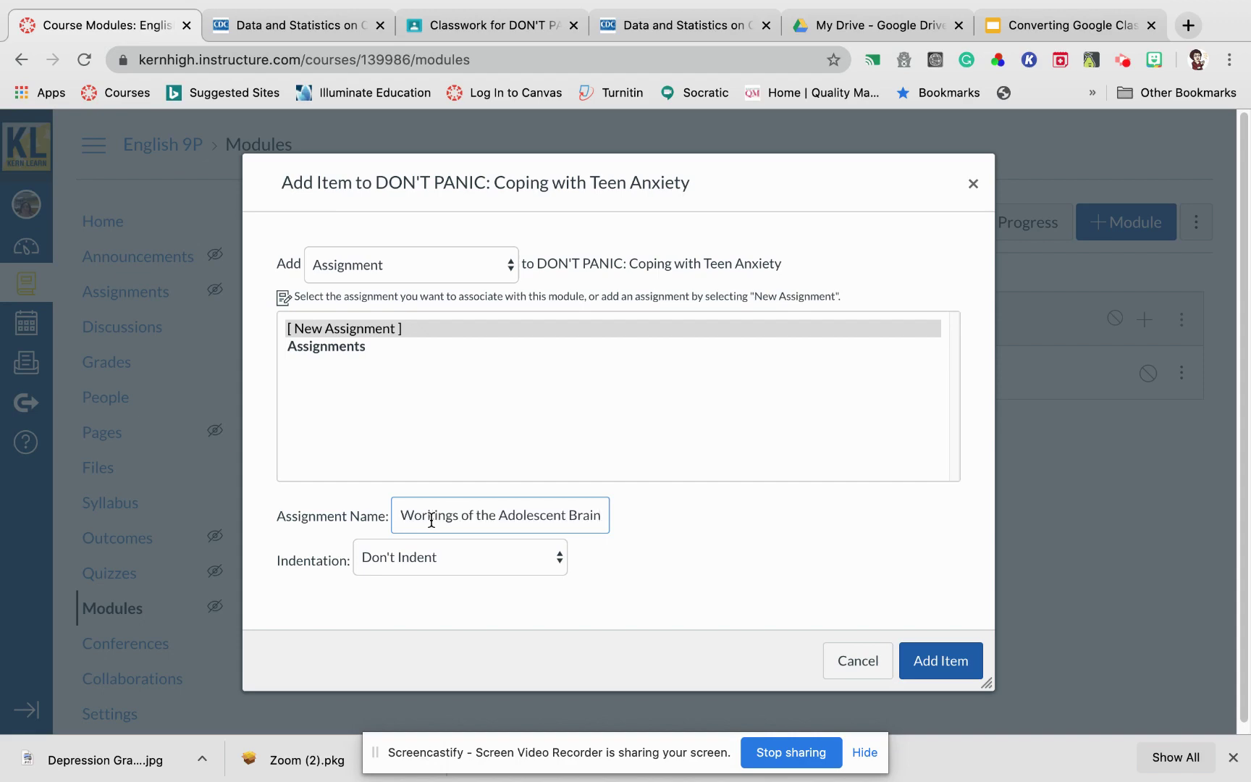
click(453, 555)
click(456, 578)
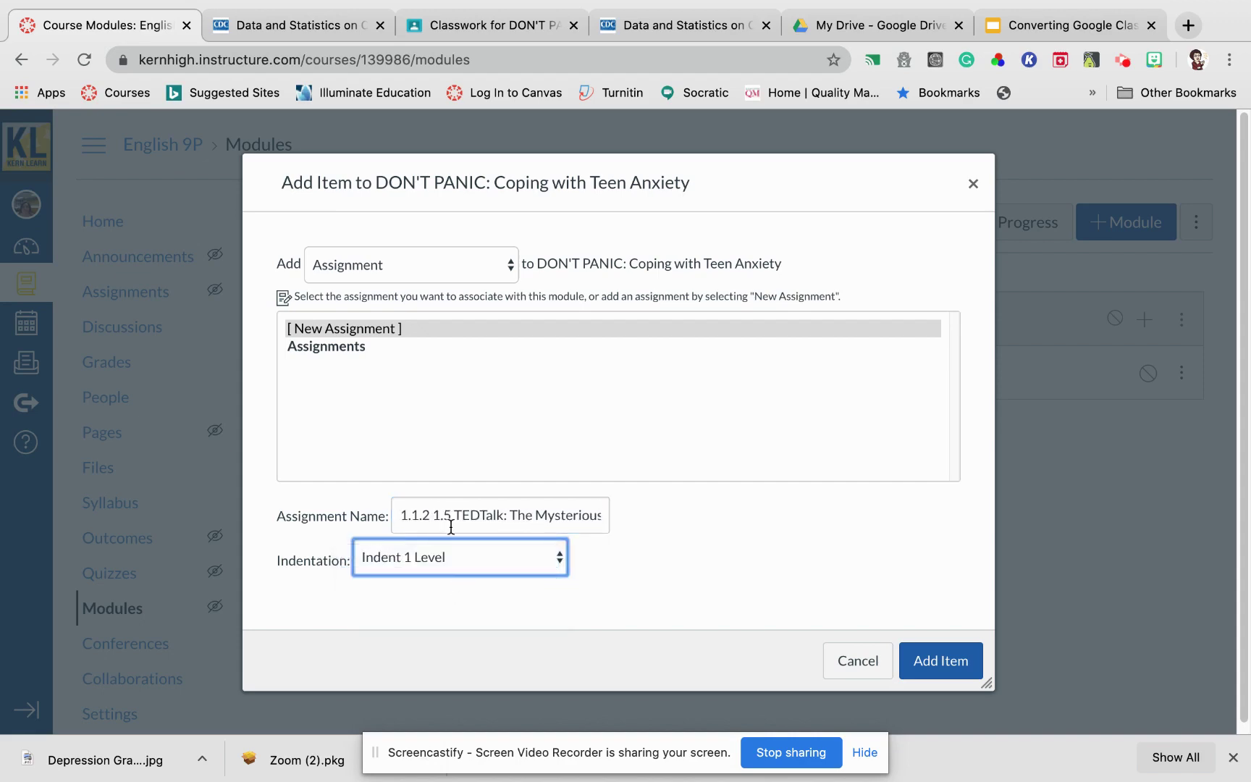
mouse_move(450, 514)
mouse_down()
mouse_move(420, 516)
mouse_move(433, 515)
mouse_up()
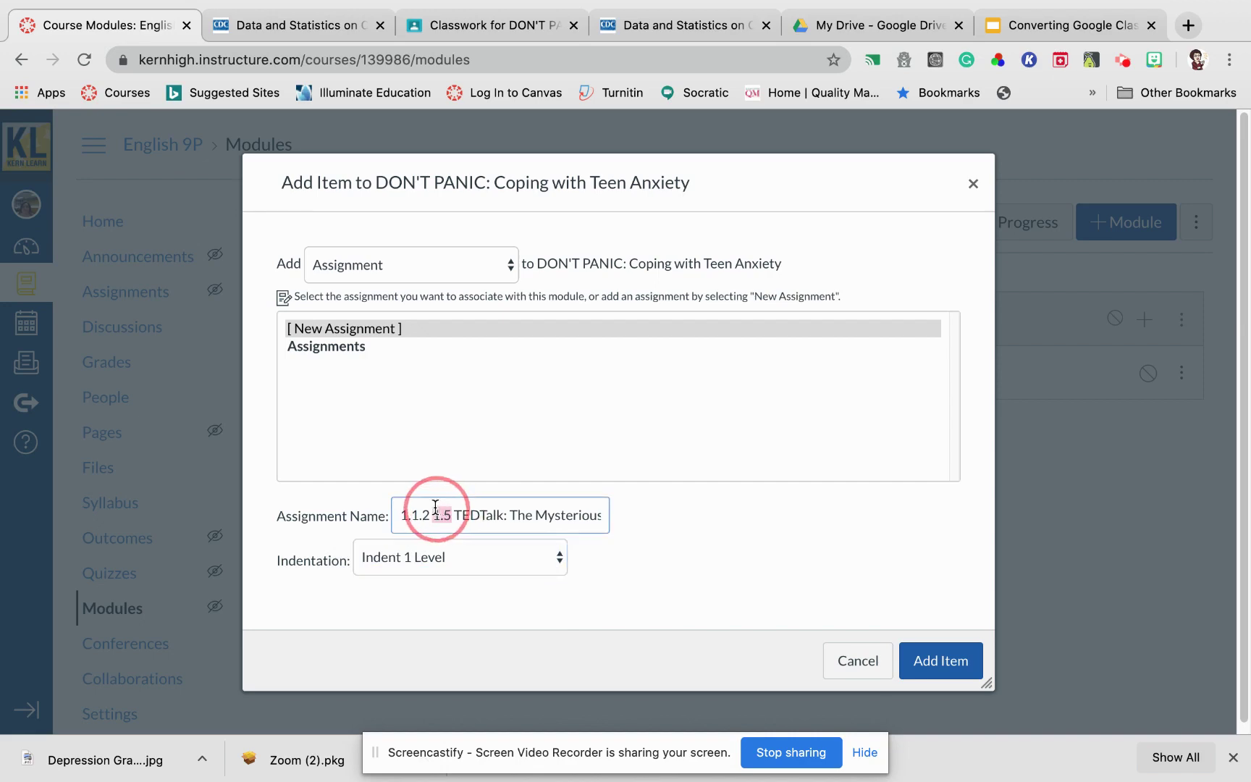
key(BackSpace)
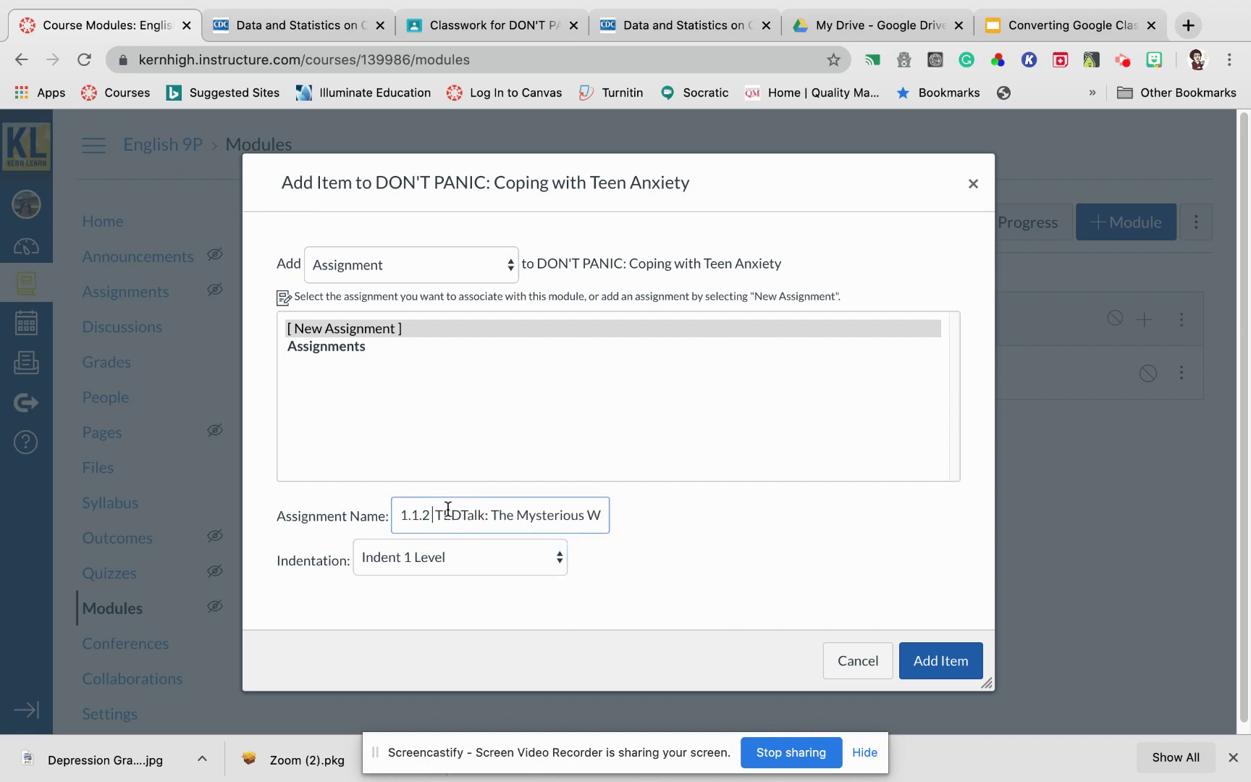
click(935, 659)
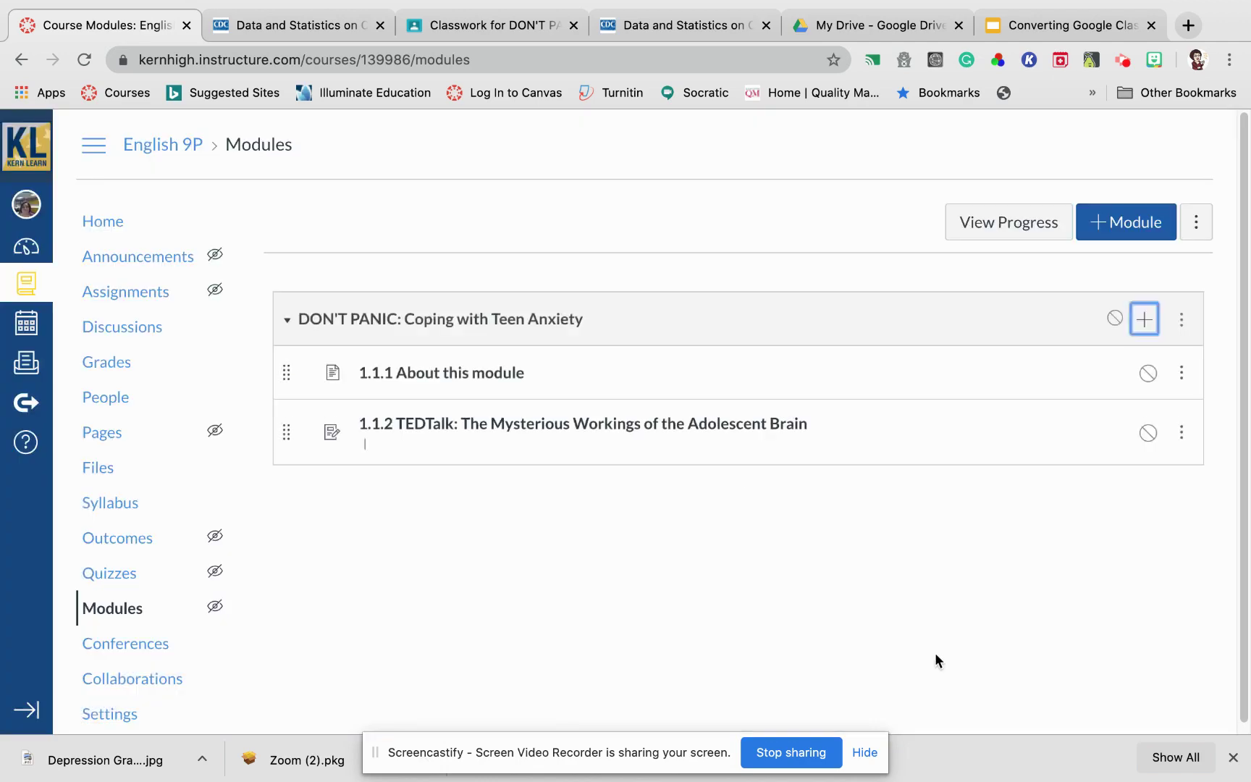
- Open the 1.1.2 TEDTalk assignment for editing and fill its description with the instructions copied from the Google Classroom assignment
click(612, 430)
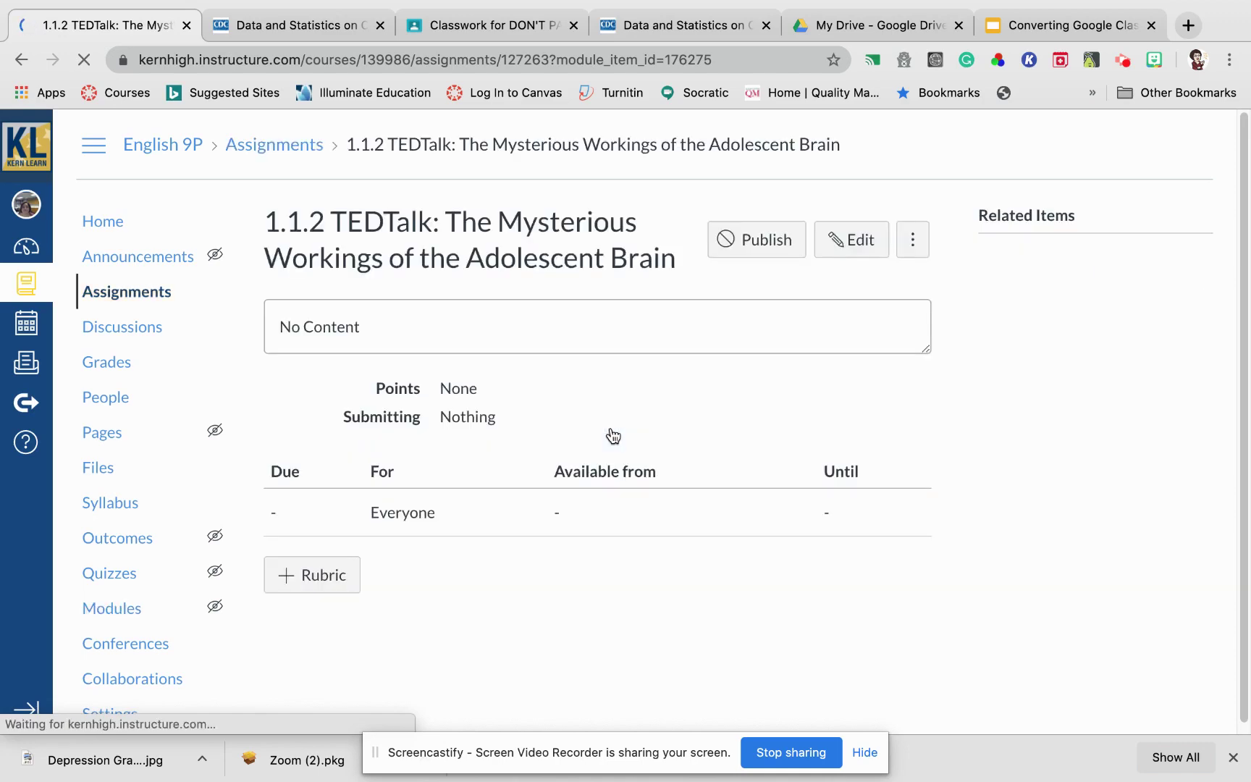
click(844, 243)
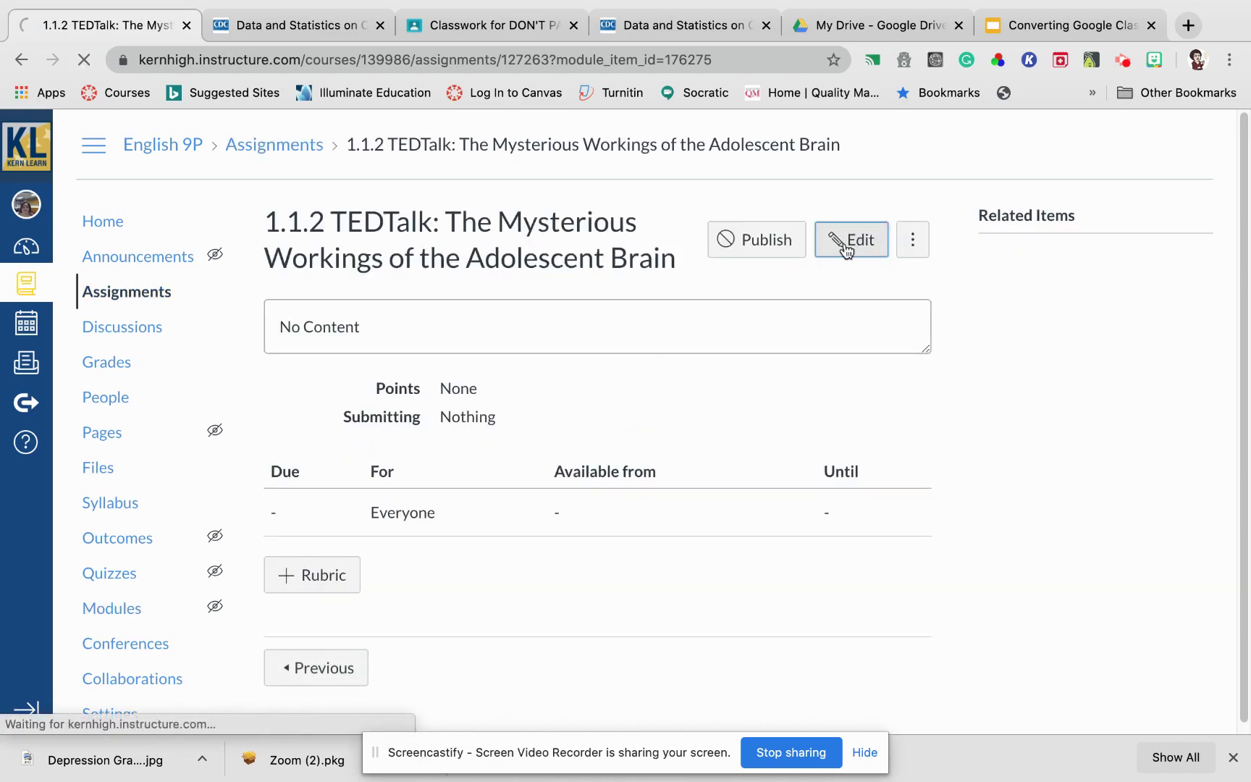
click(456, 29)
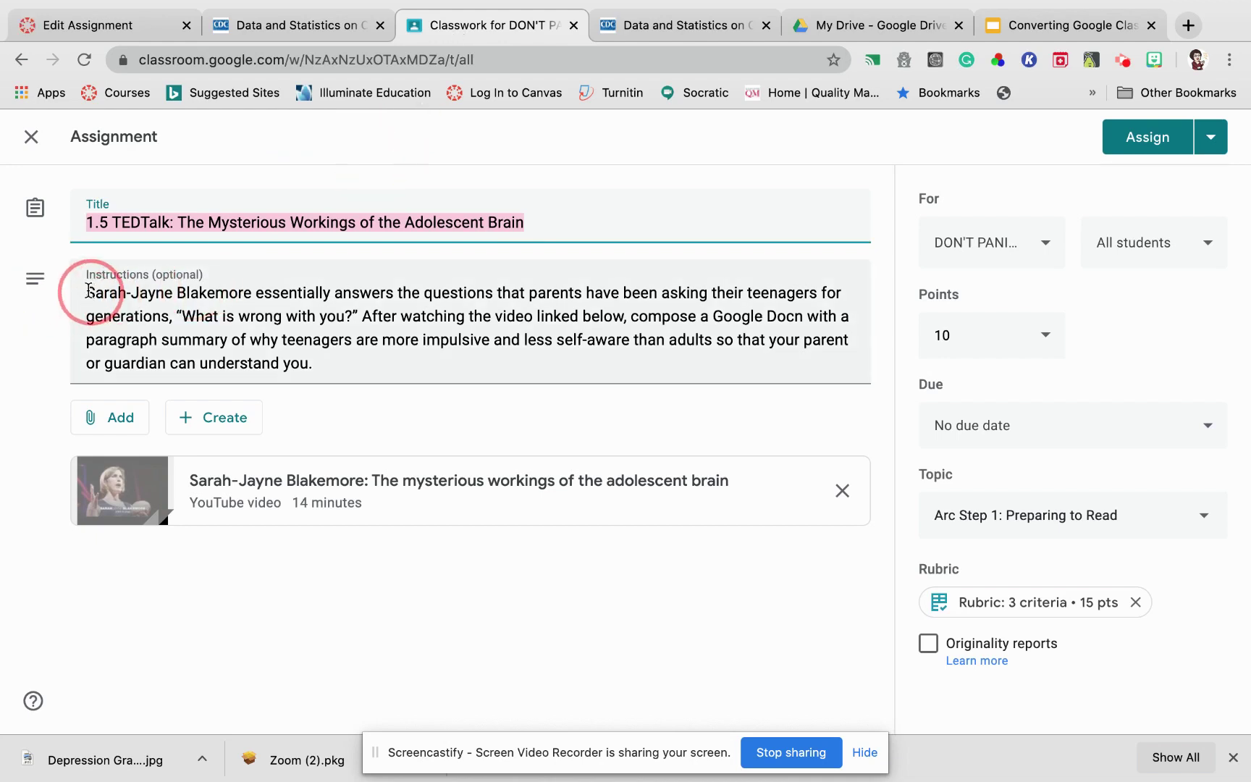
drag(89, 290, 401, 389)
key(super+c)
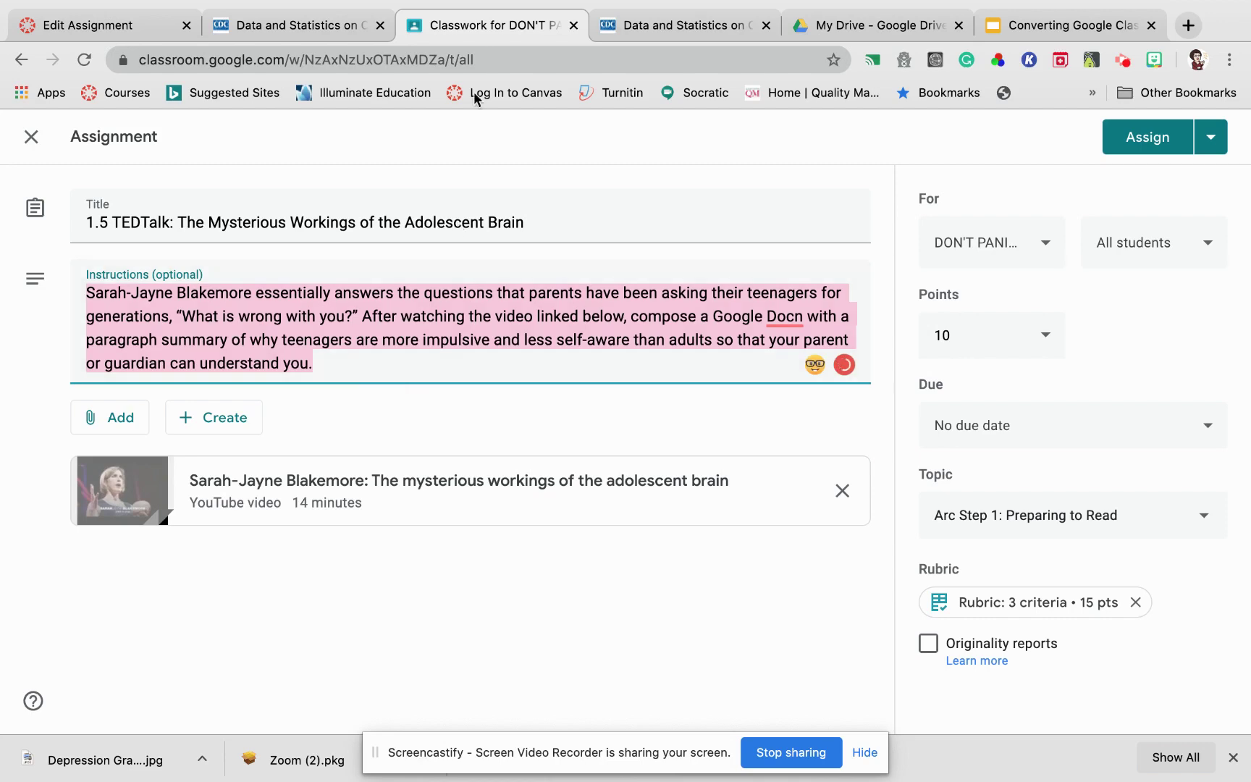
click(81, 24)
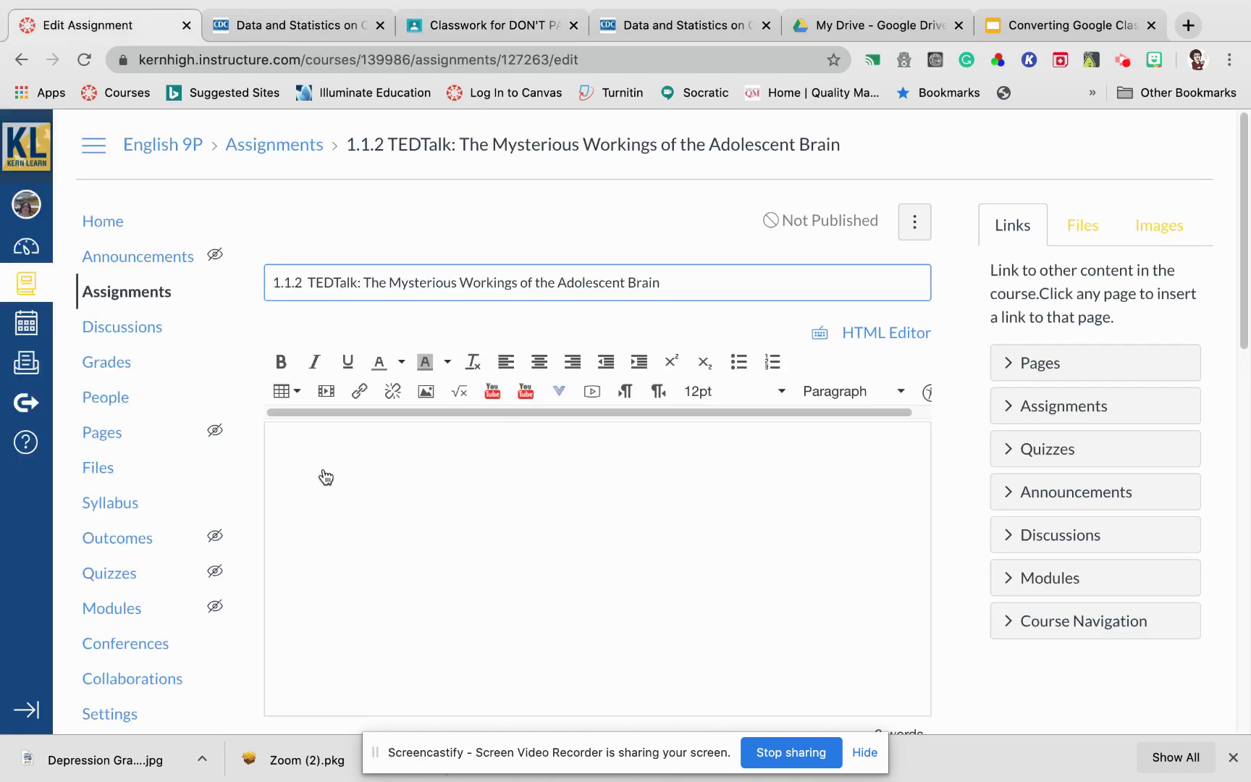
click(313, 439)
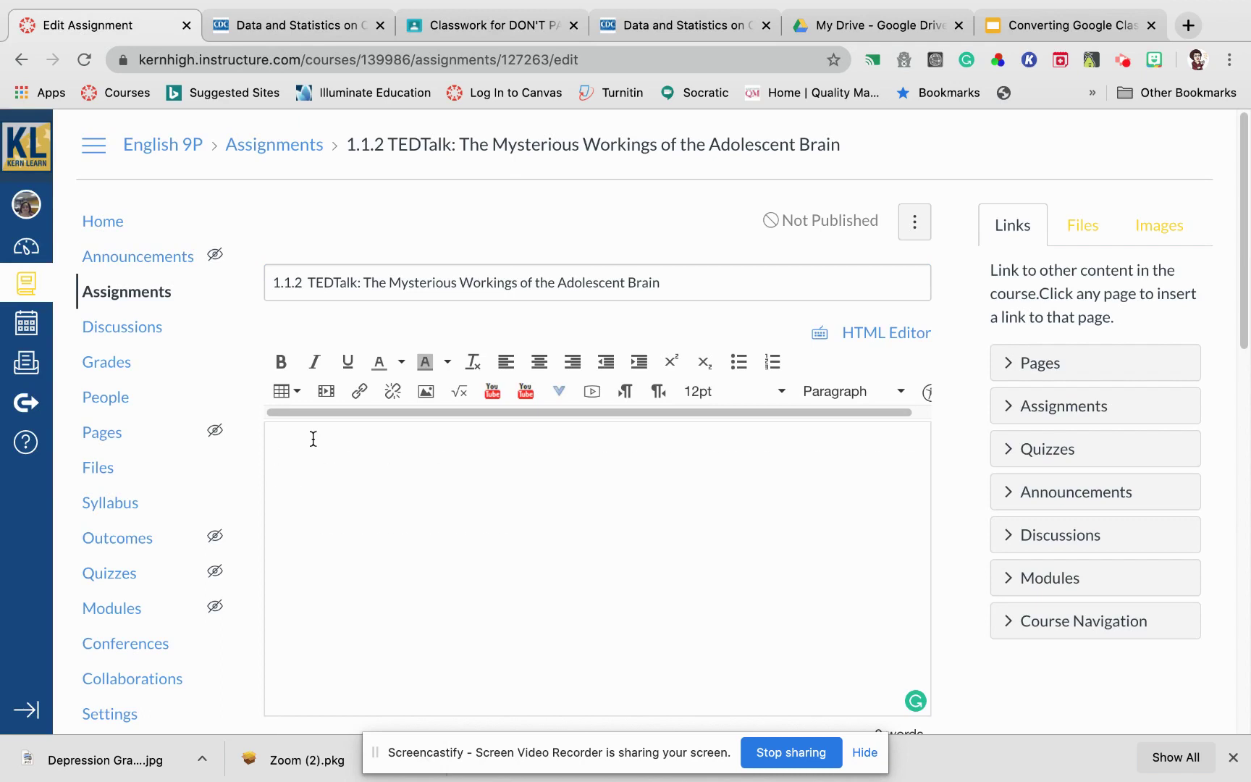
key(super+v)
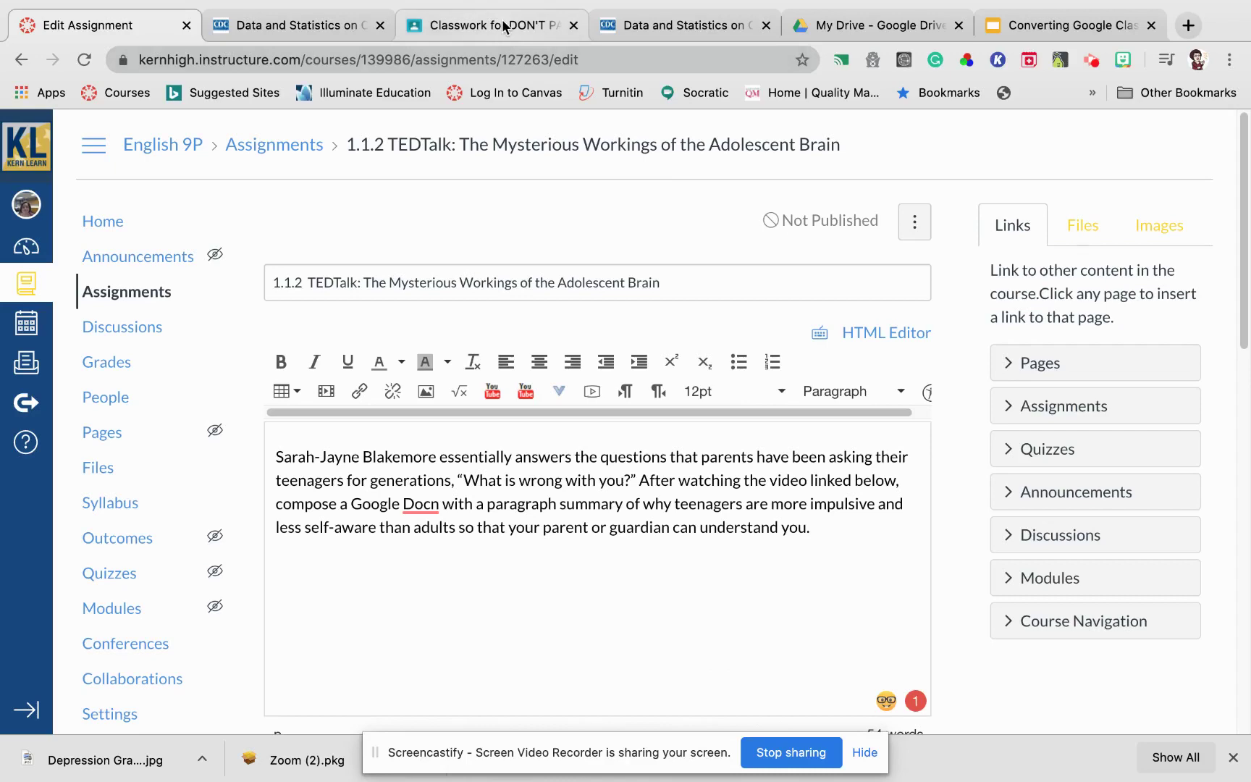
- Return to Google Classroom, close the video preview and copy the title text of the attached Sarah-Jayne Blakemore YouTube video
click(505, 27)
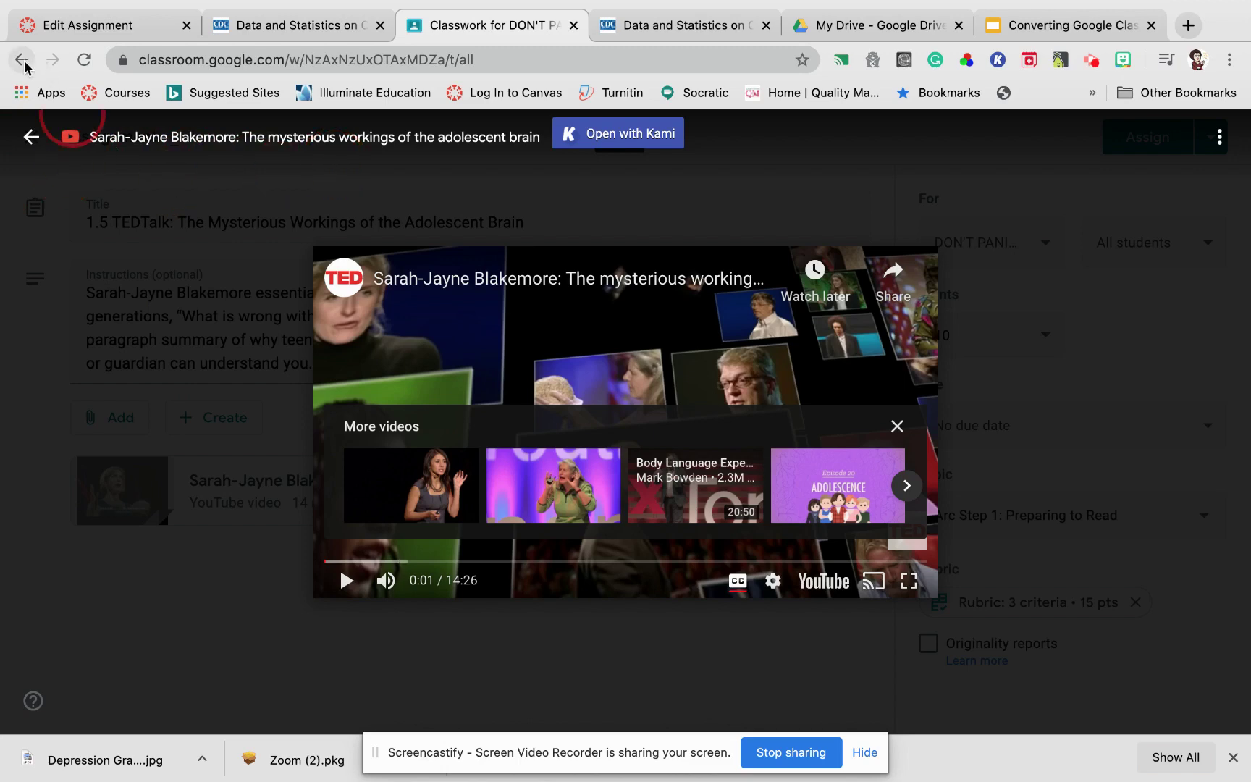
click(31, 136)
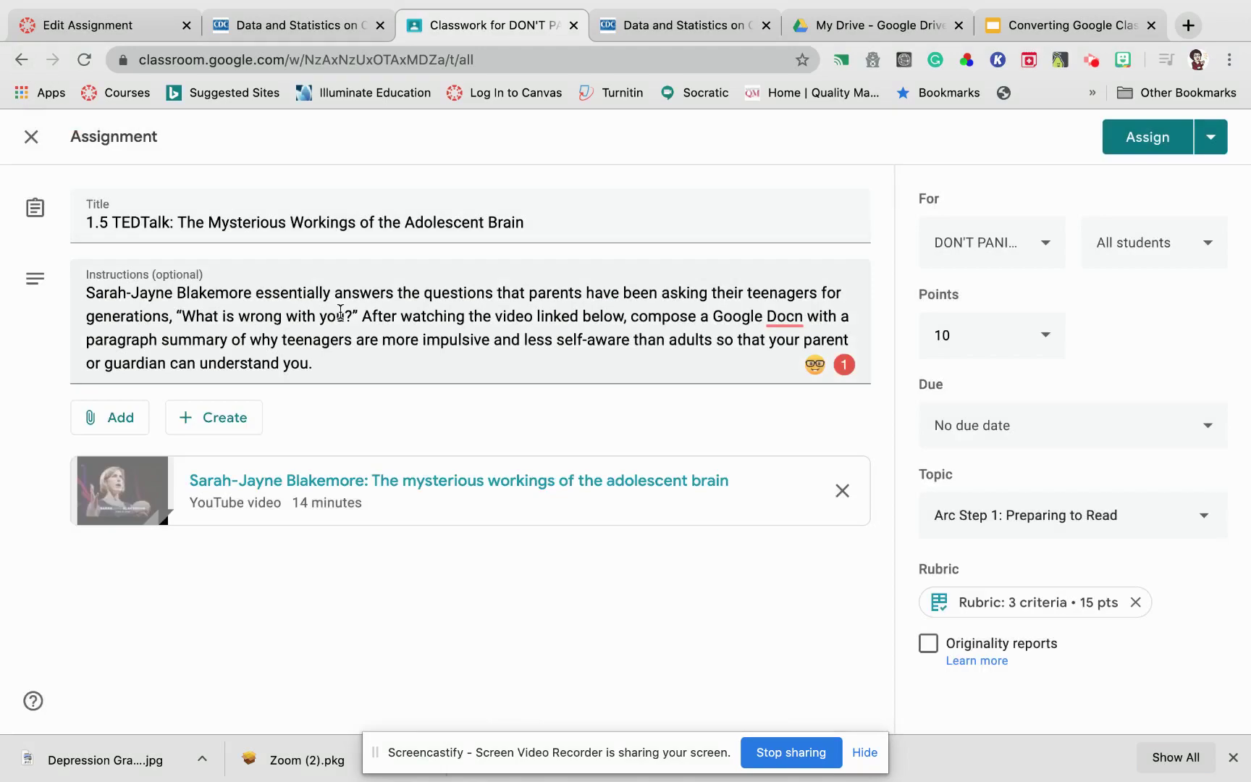
mouse_move(189, 480)
mouse_down()
mouse_move(414, 484)
mouse_move(190, 478)
mouse_up()
right_click(301, 486)
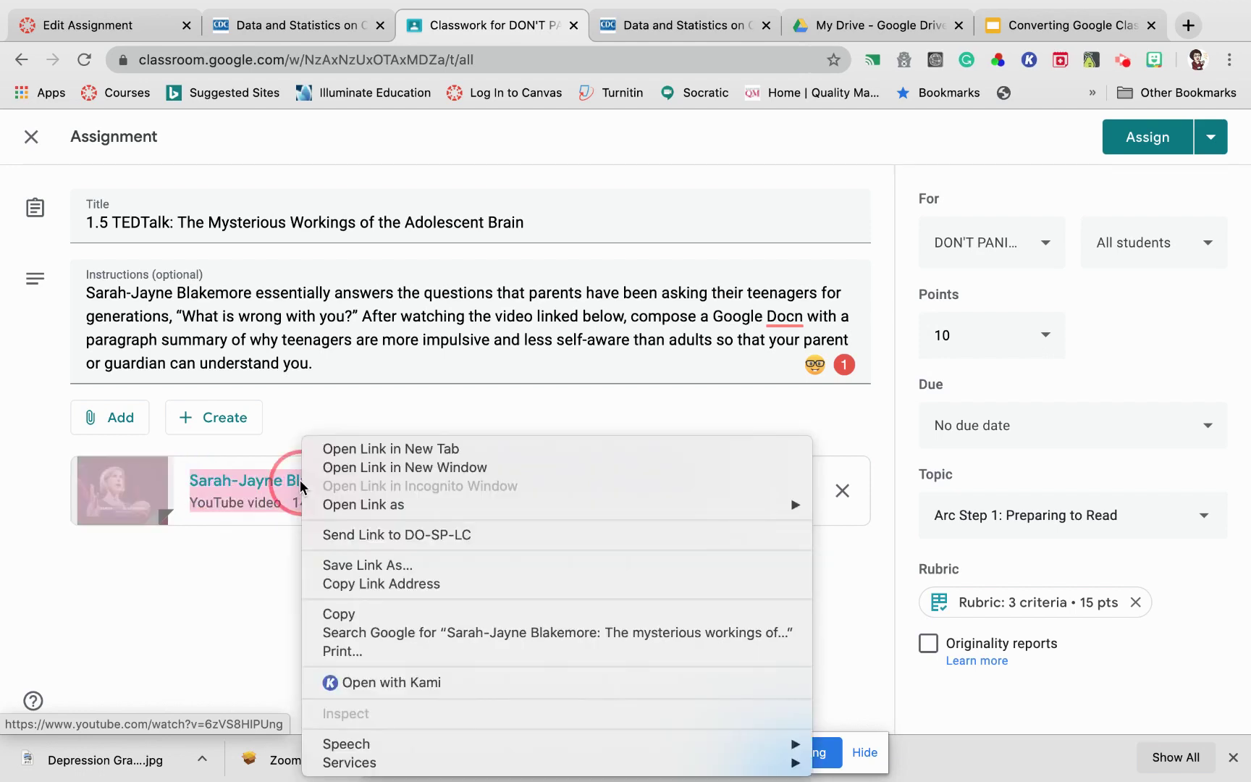
click(414, 612)
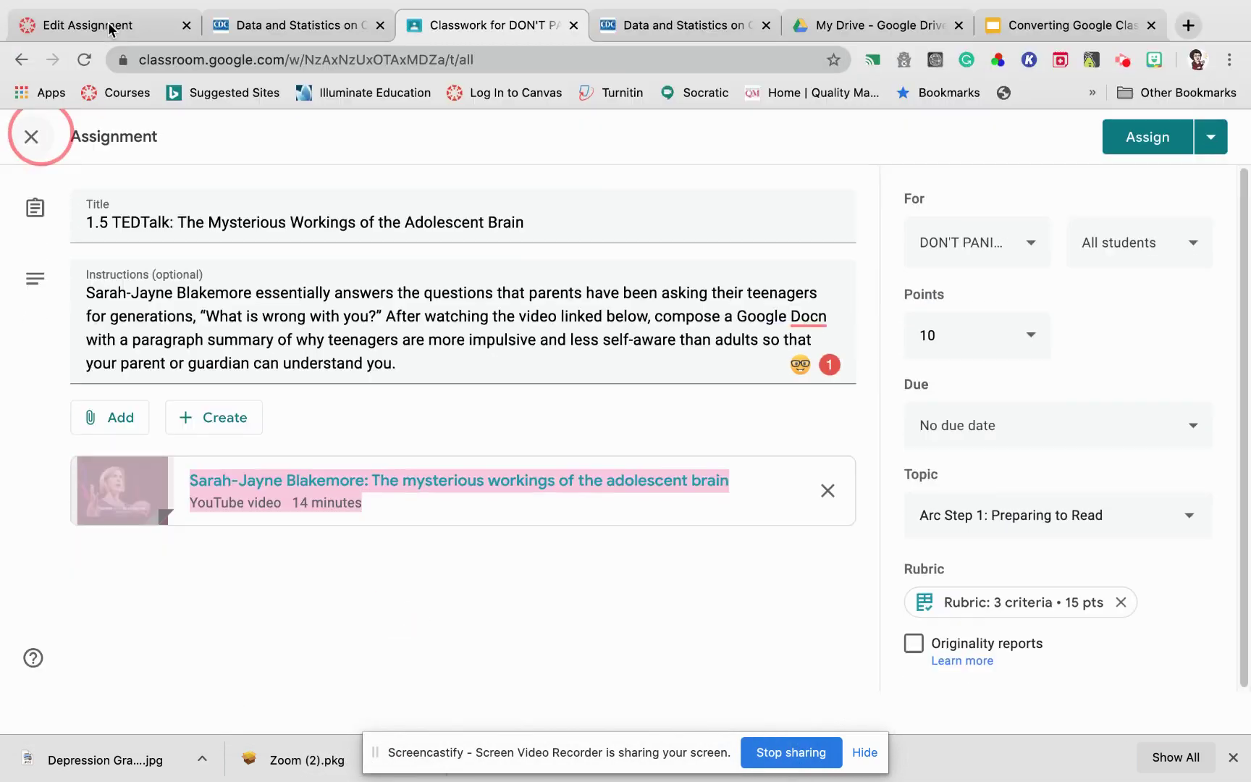
- In the Canvas assignment, search YouTube for the copied video title and embed the Sarah Jayne Blakemore TED Talk below the instructions
click(109, 27)
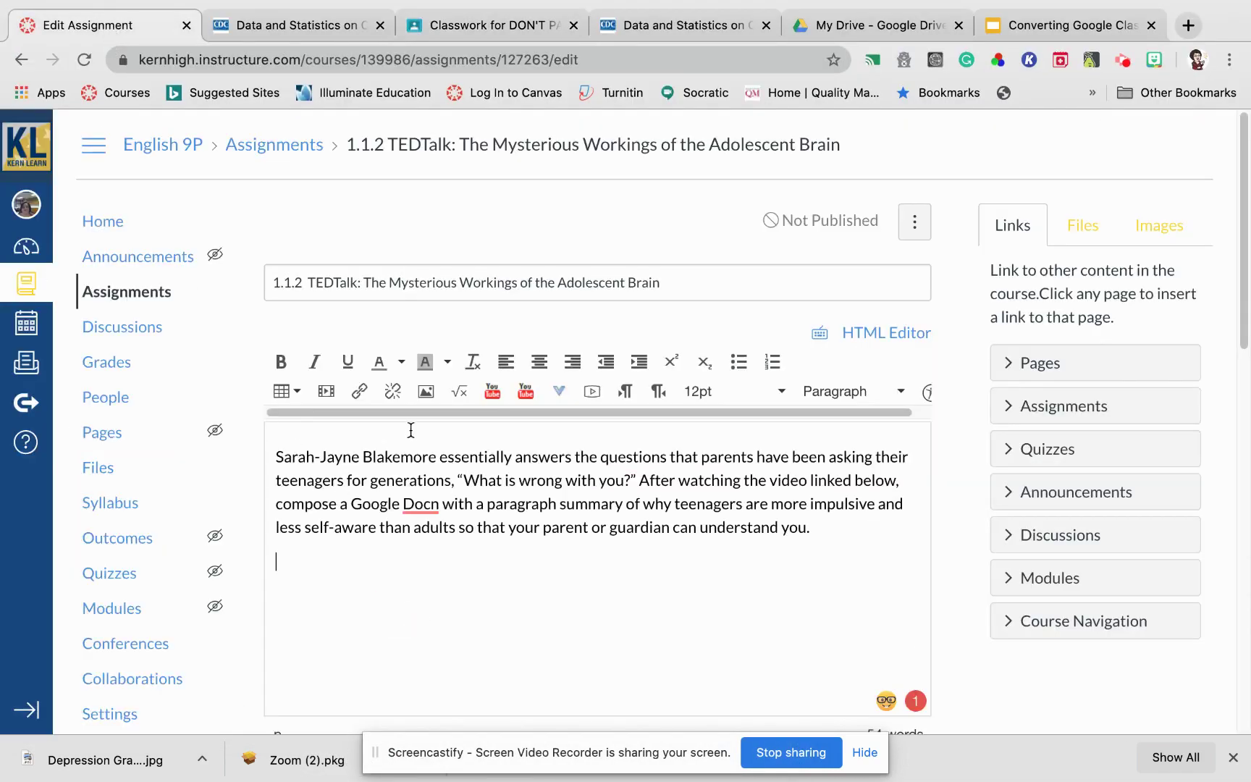
click(492, 397)
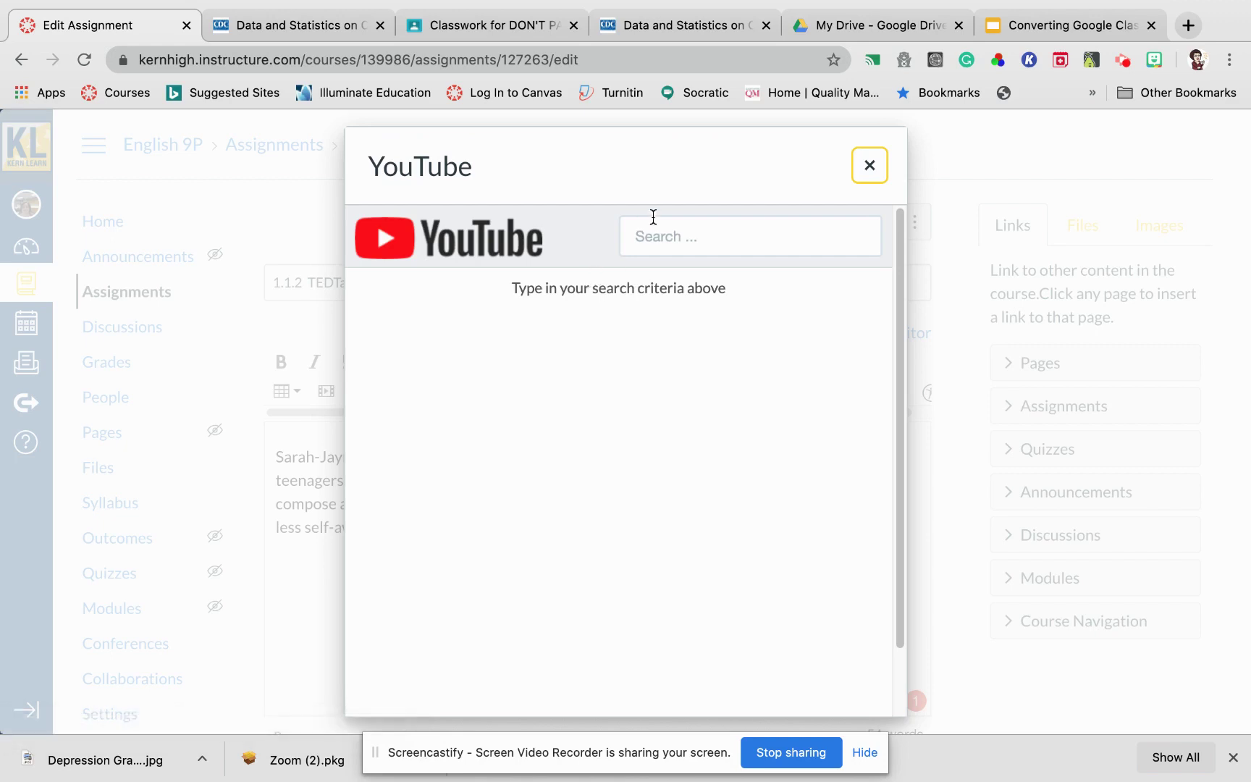
right_click(649, 232)
click(651, 358)
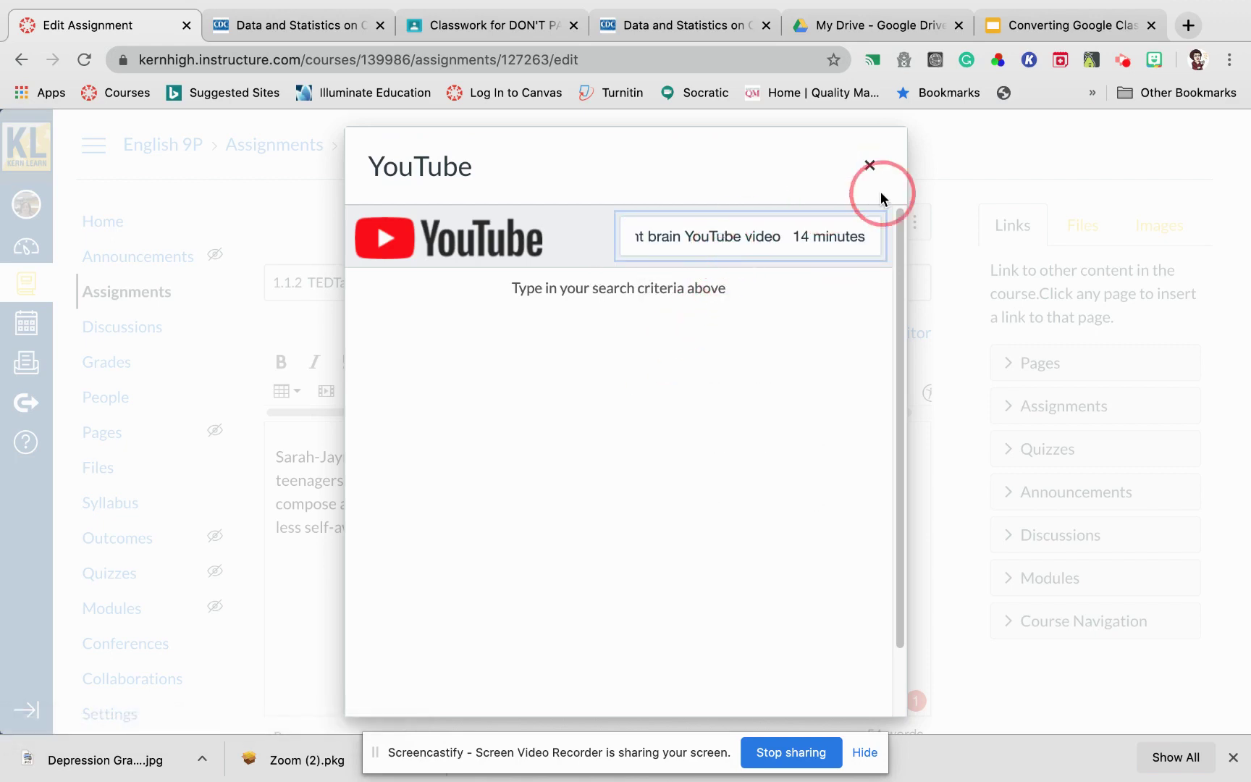
key(Return)
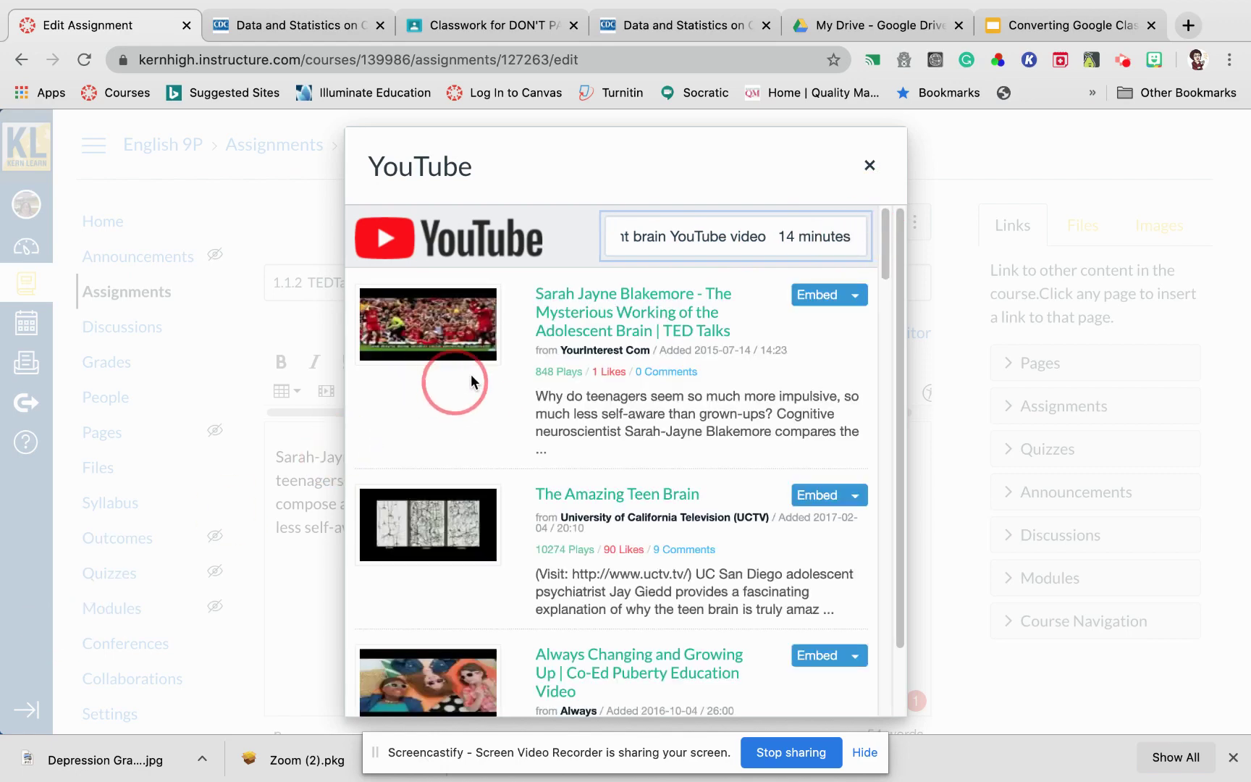
click(815, 295)
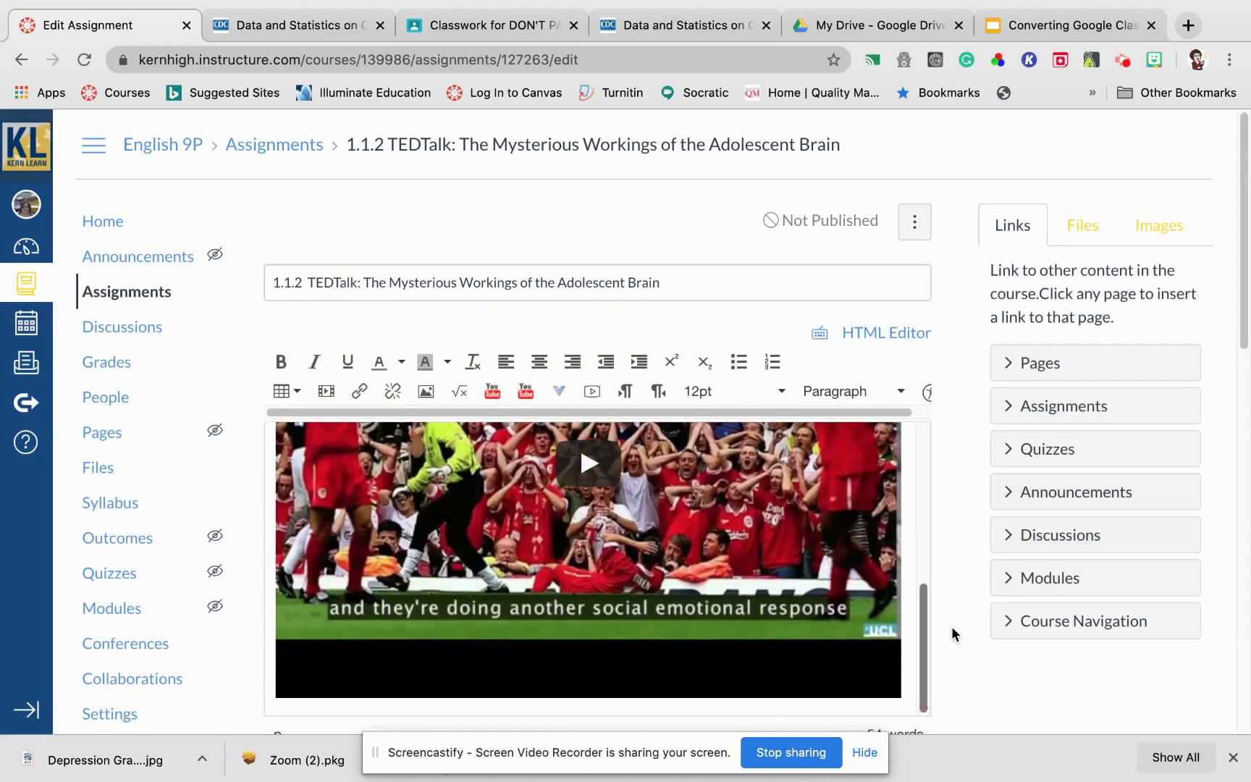
- Set the TEDTalk assignment's points to 10
scroll(1092, 660, down, 10)
scroll(1097, 655, up, 10)
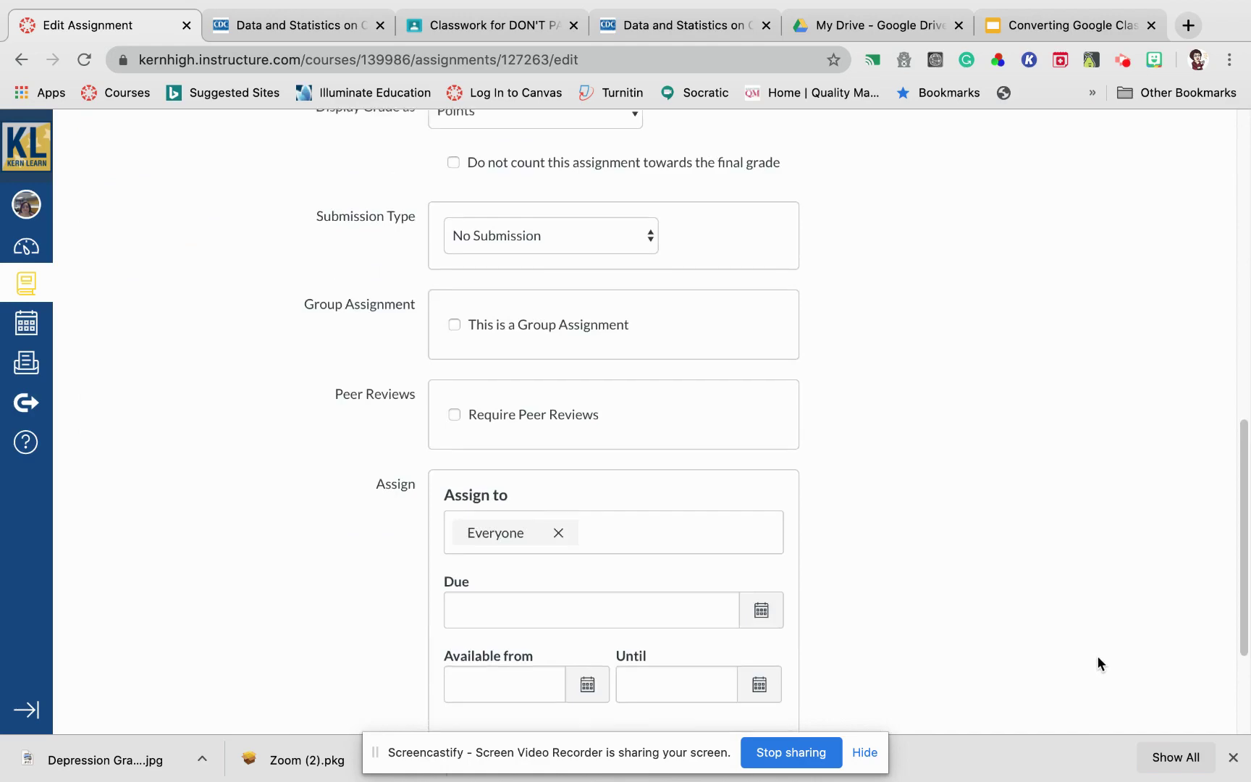
scroll(996, 677, down, 6)
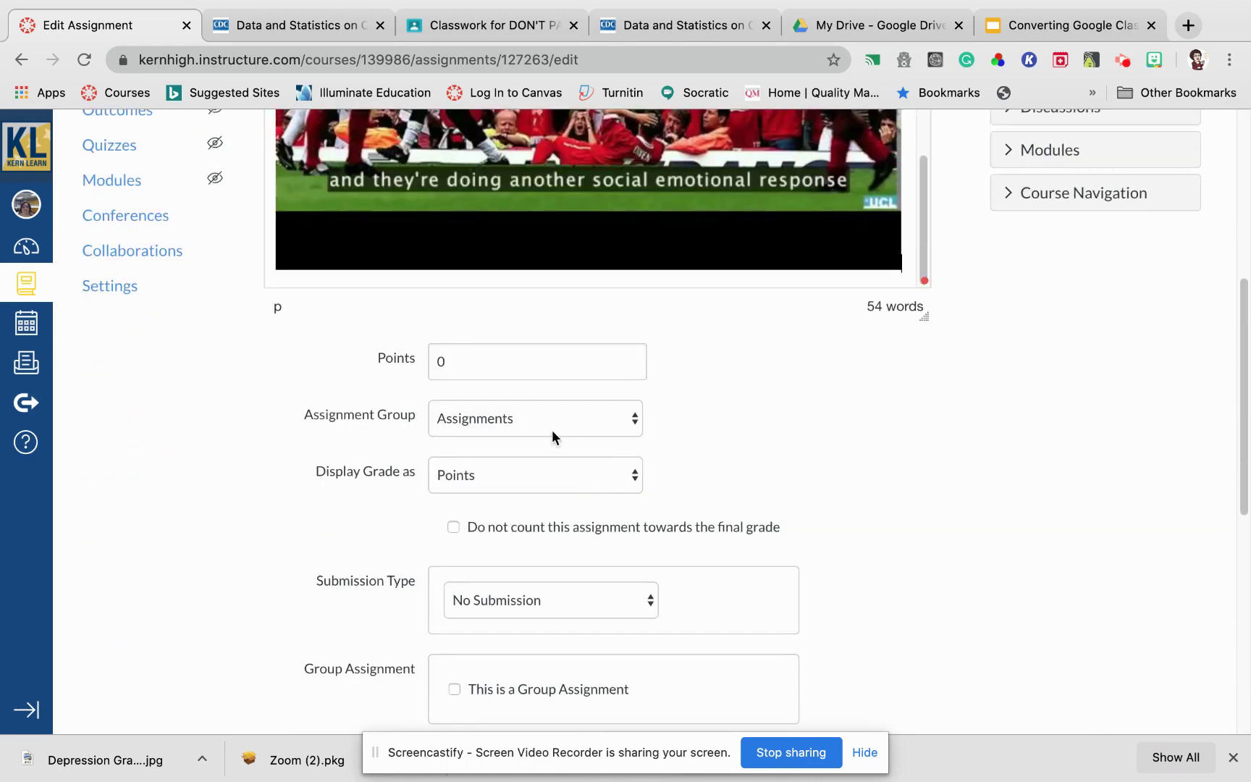
click(433, 354)
text(10)
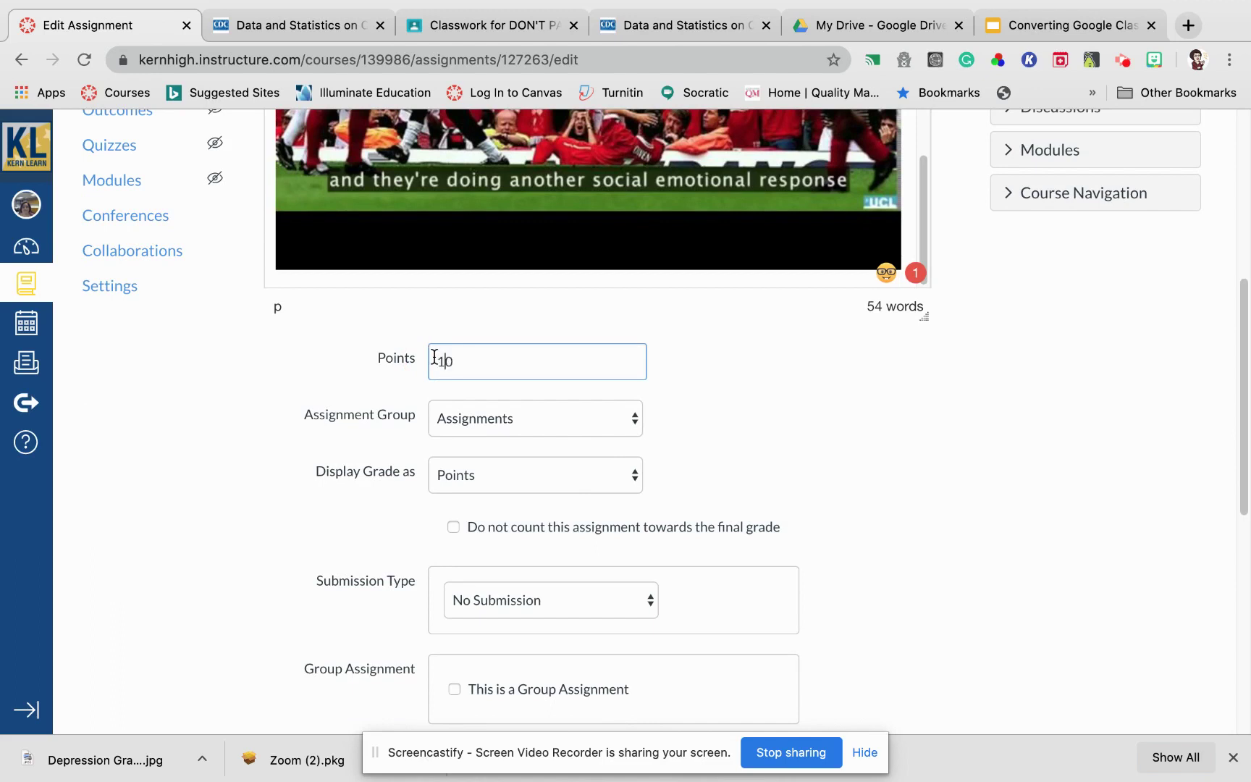
- Create a new assignment group named Practice Activities and place the TEDTalk assignment in it
click(549, 419)
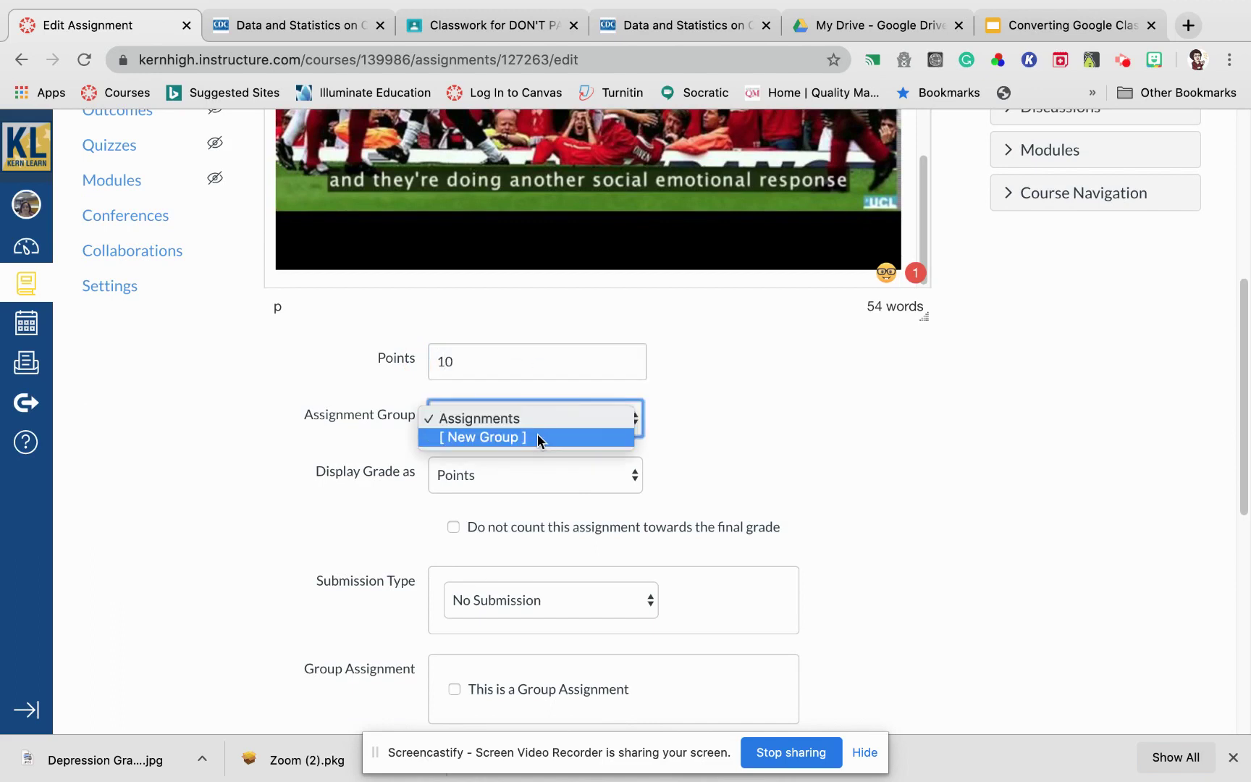
click(537, 438)
click(532, 421)
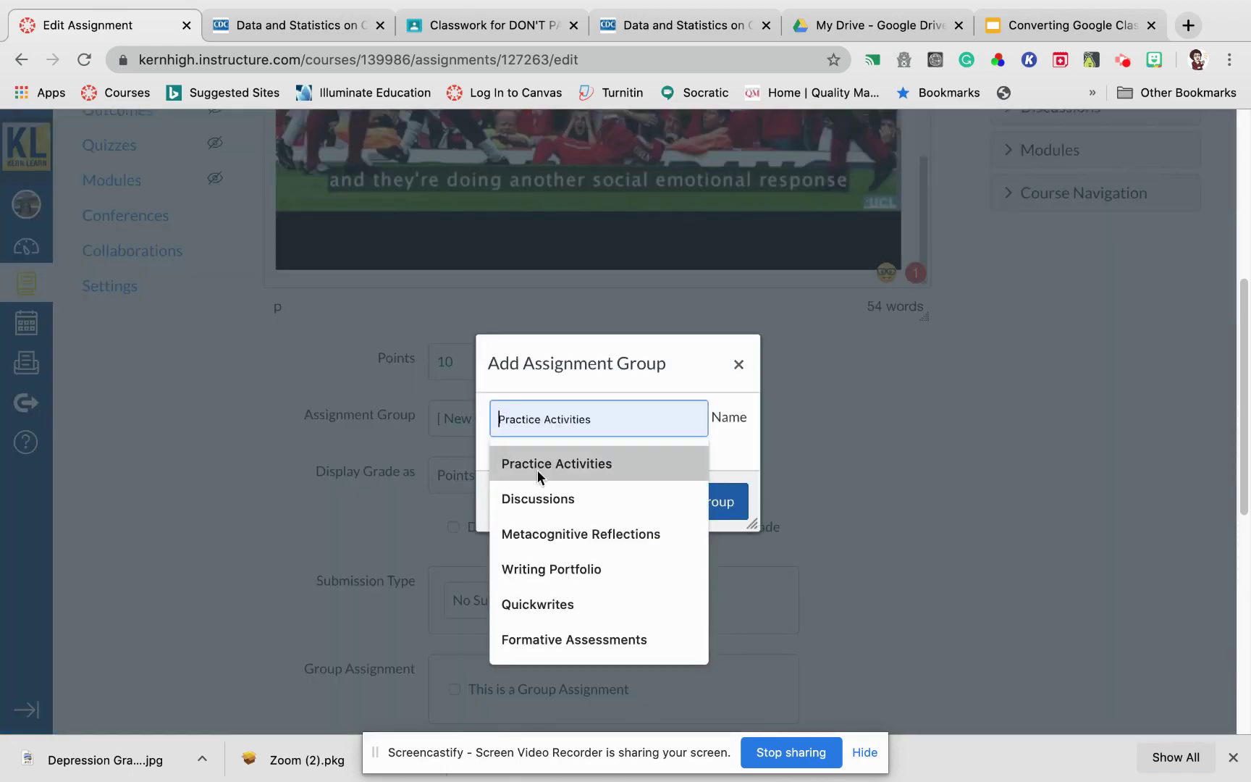
click(537, 467)
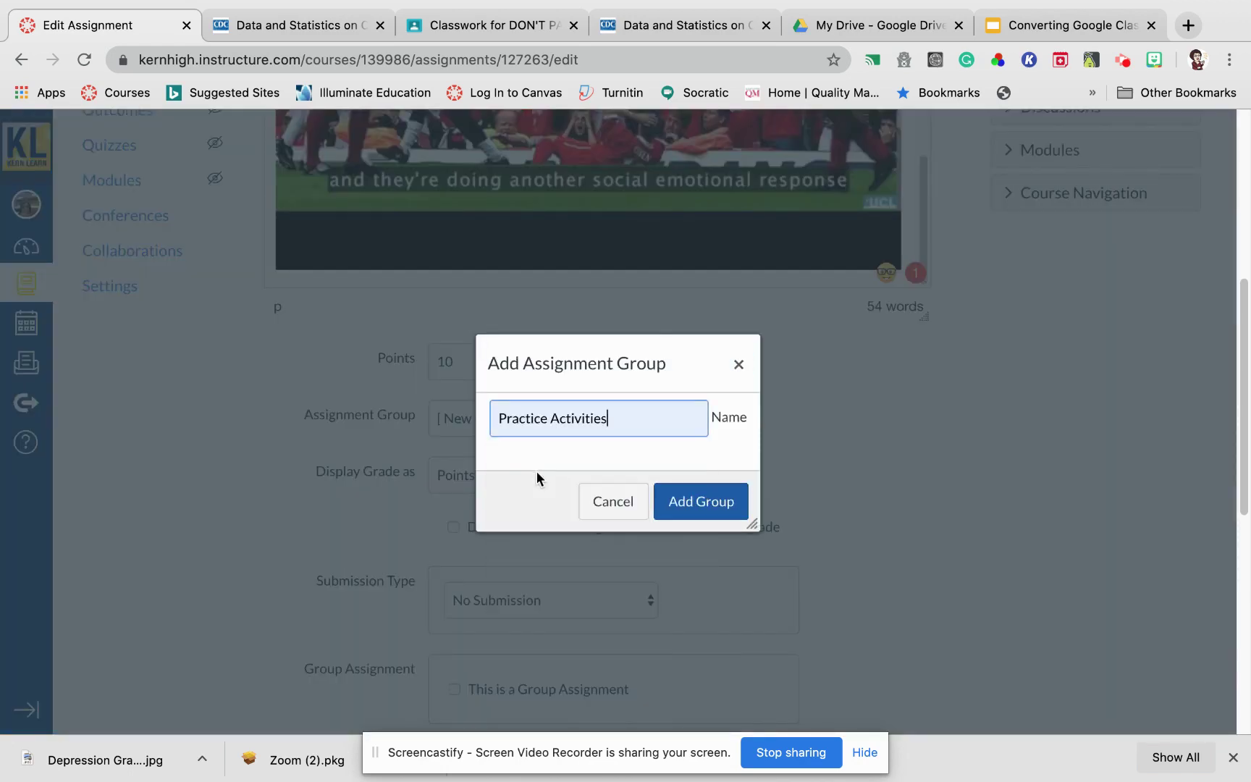
click(686, 508)
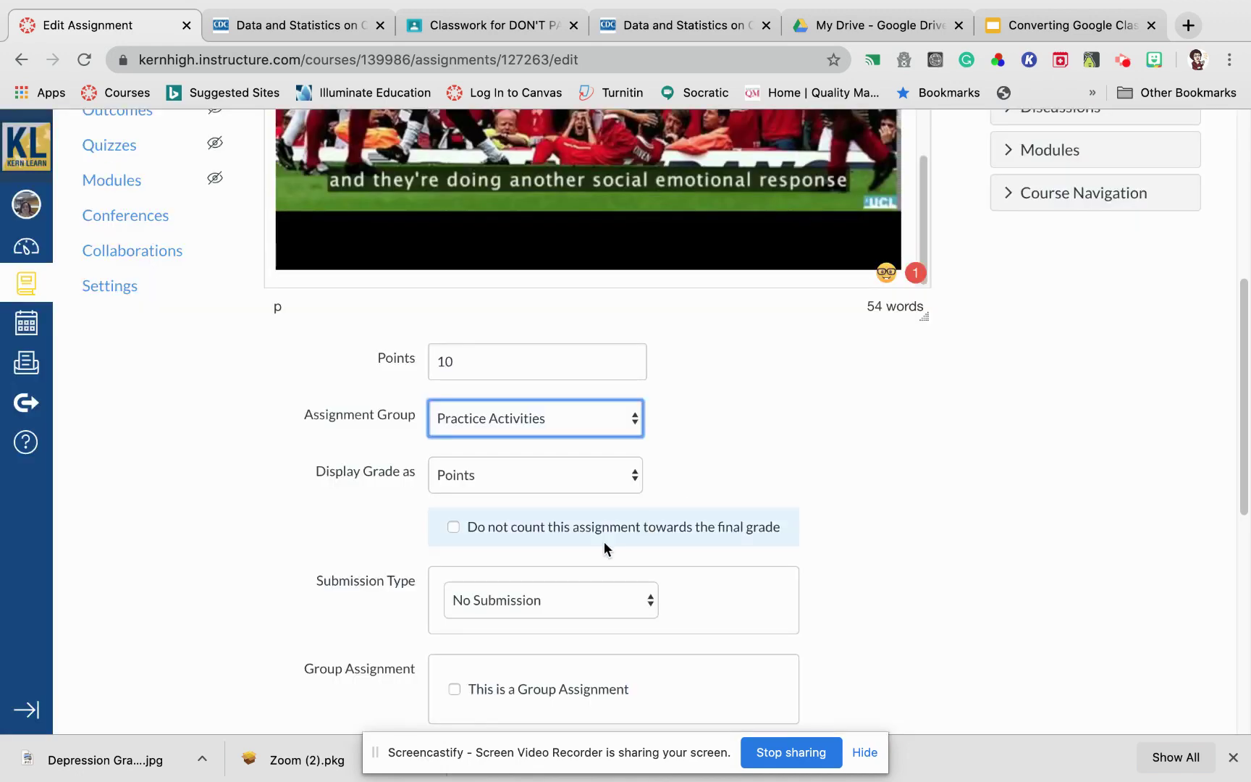
- Set the submission type to Online and allow Text Entry and File Uploads
click(517, 601)
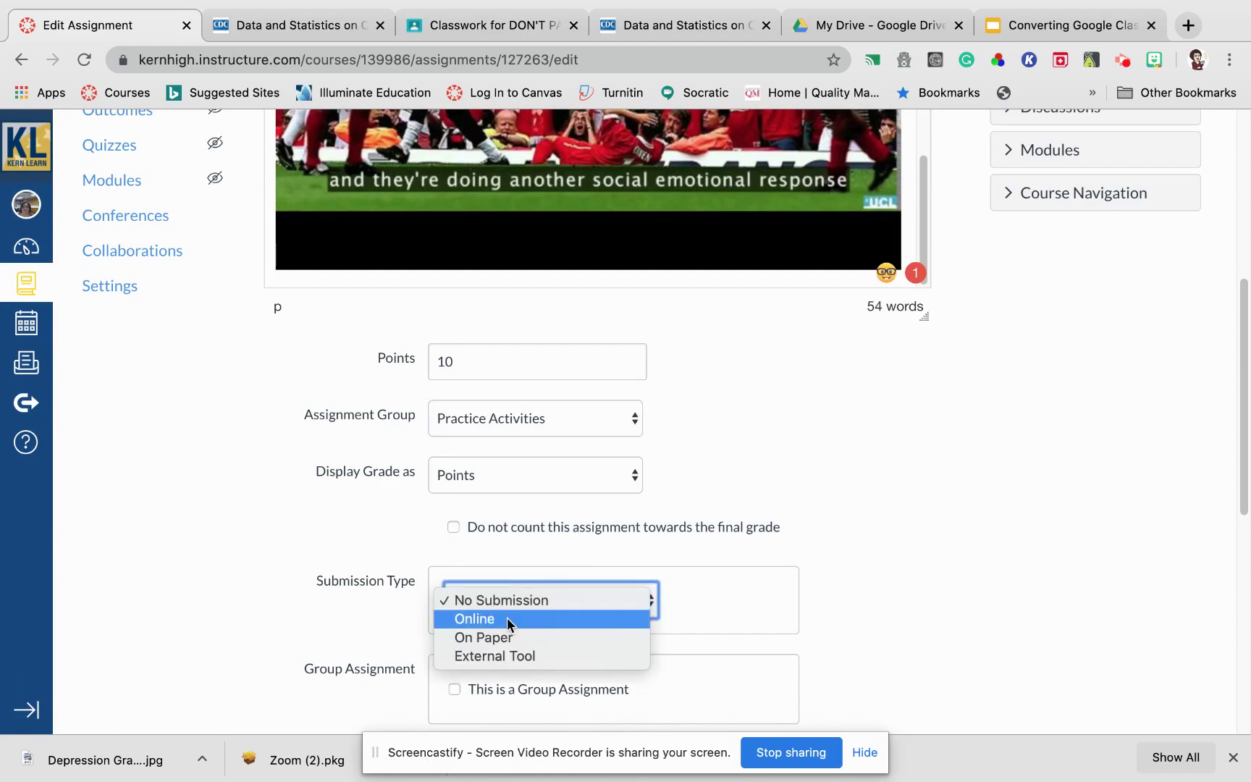
click(508, 618)
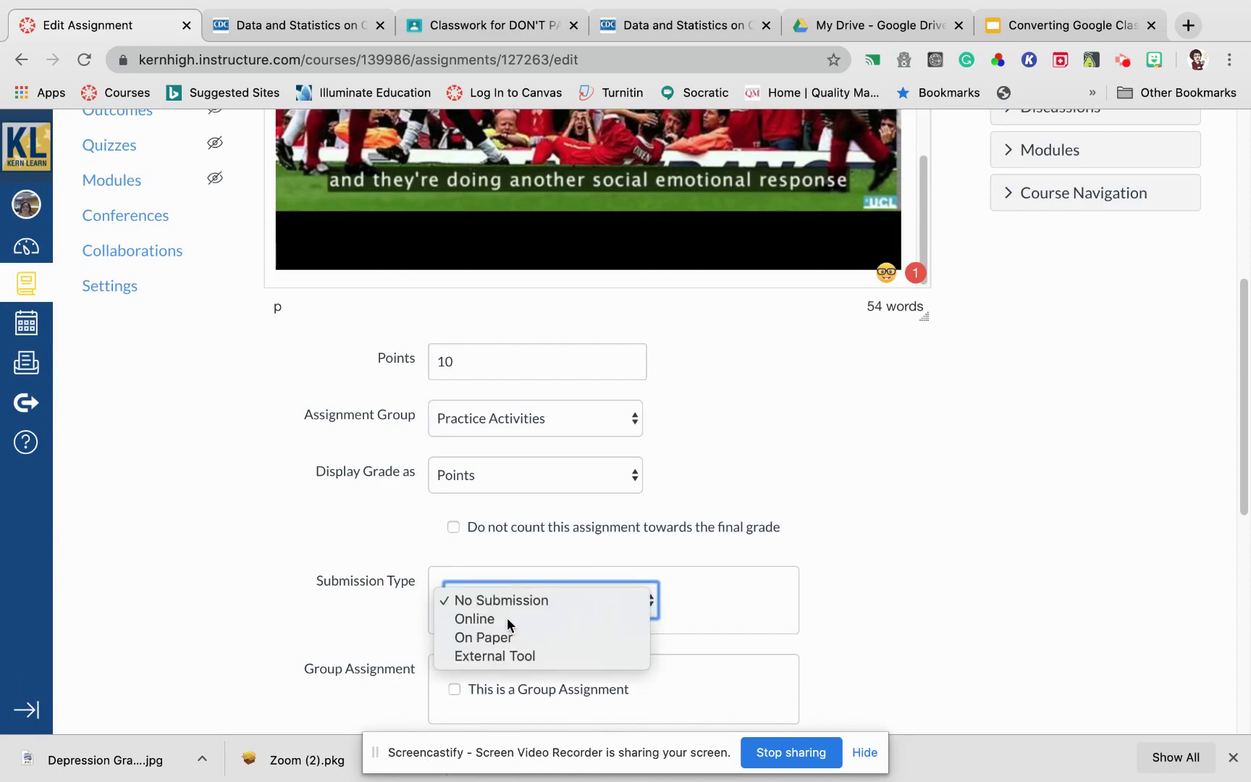
scroll(508, 617, down, 2)
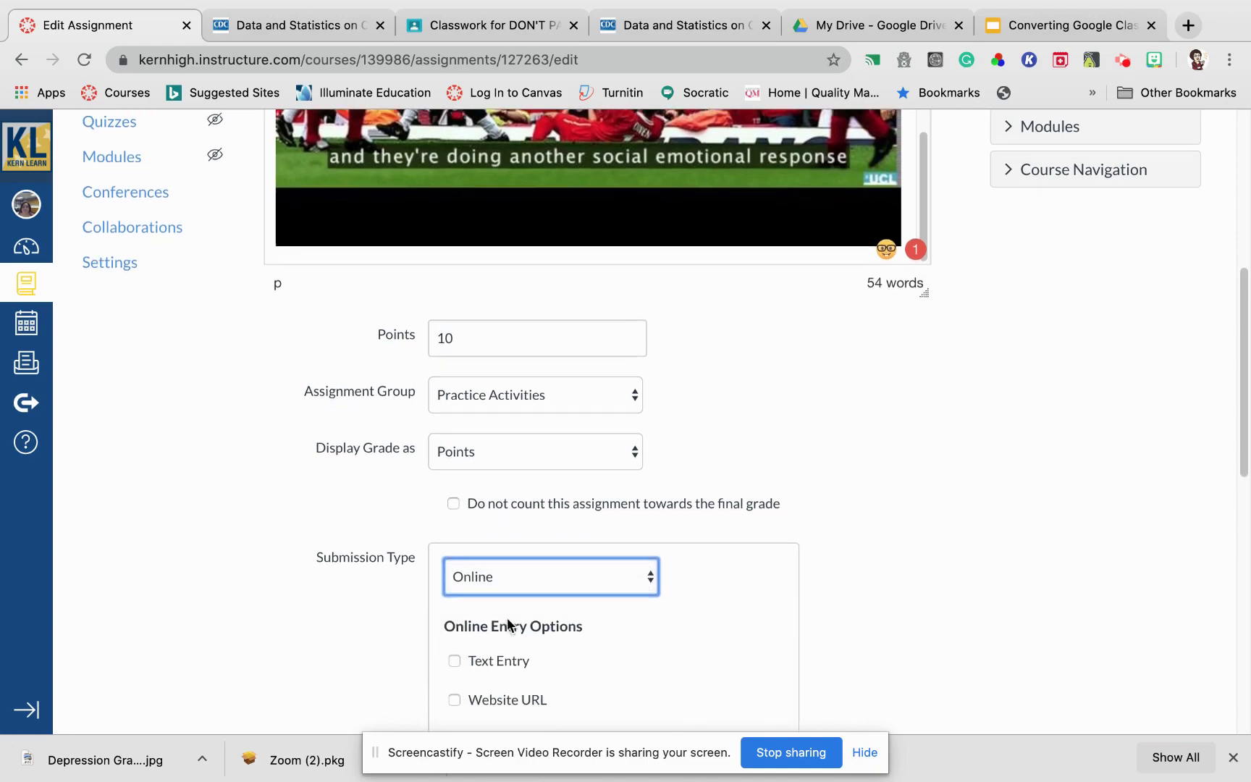
scroll(508, 617, up, 5)
scroll(526, 454, up, 4)
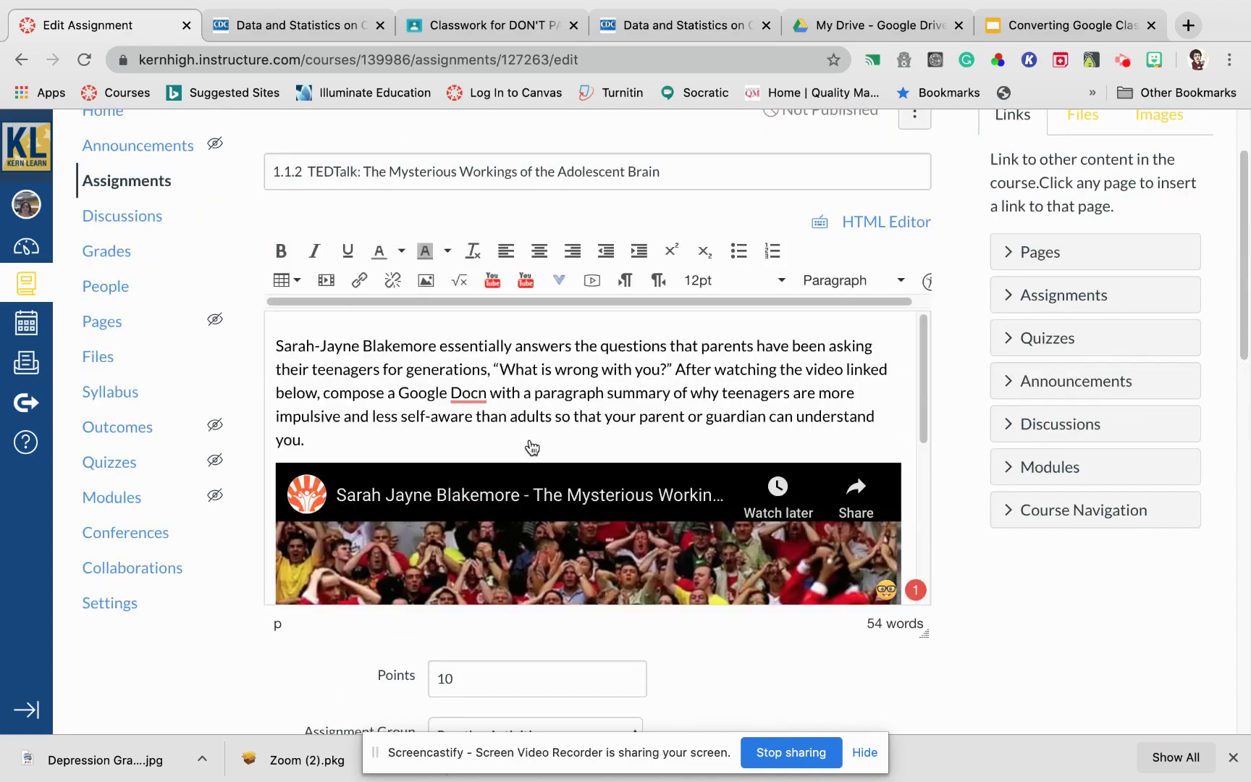
scroll(575, 516, down, 5)
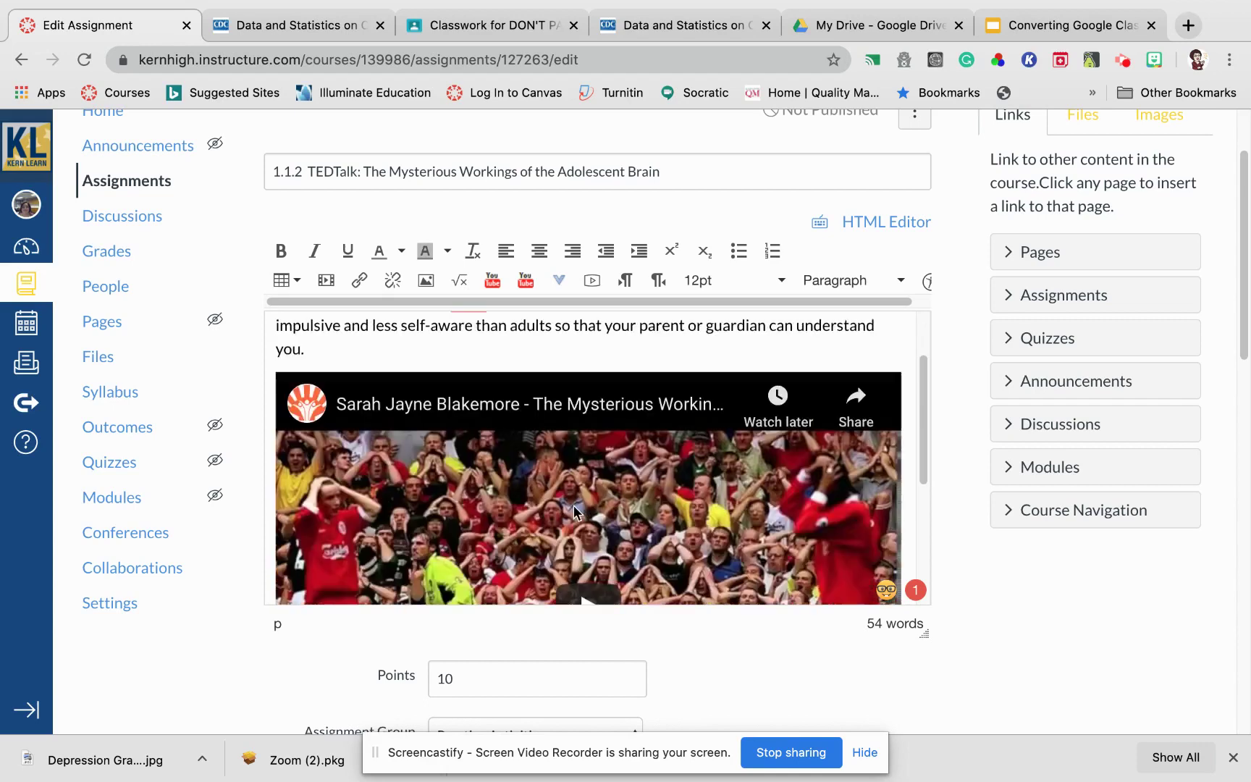
scroll(639, 612, down, 8)
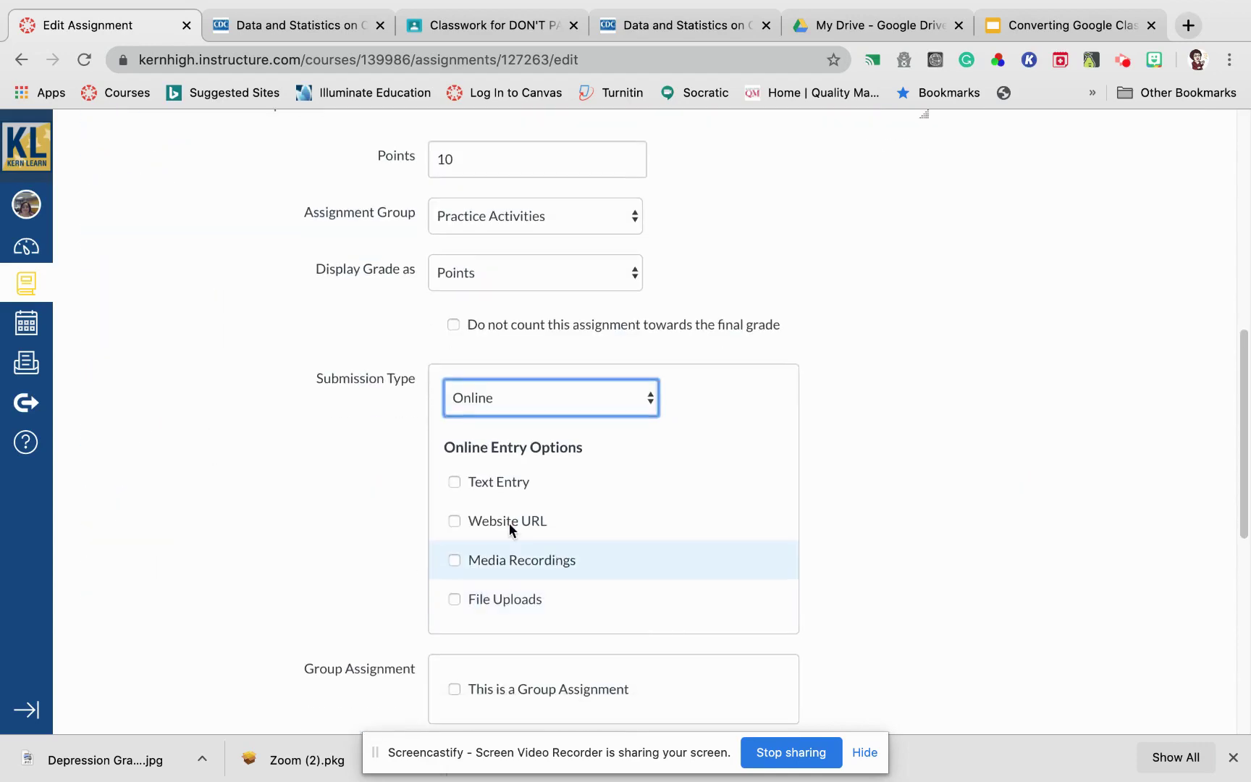
click(455, 482)
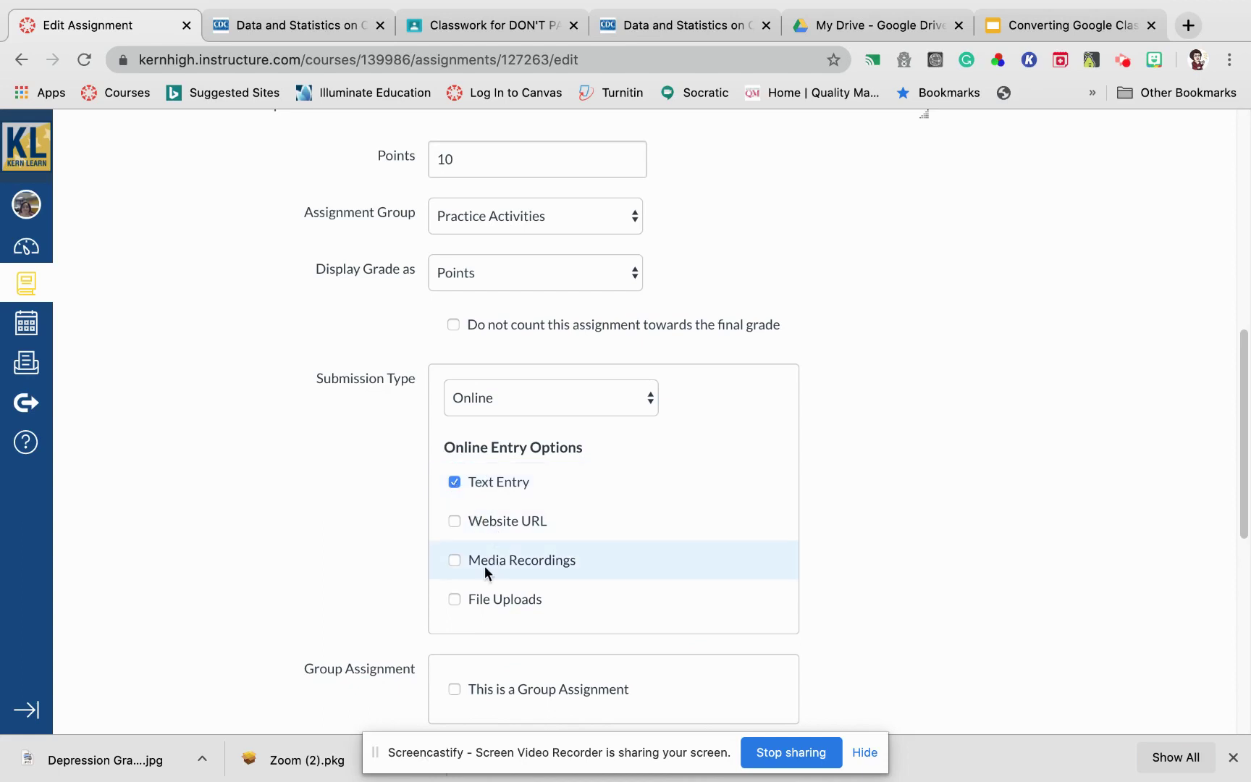
click(454, 600)
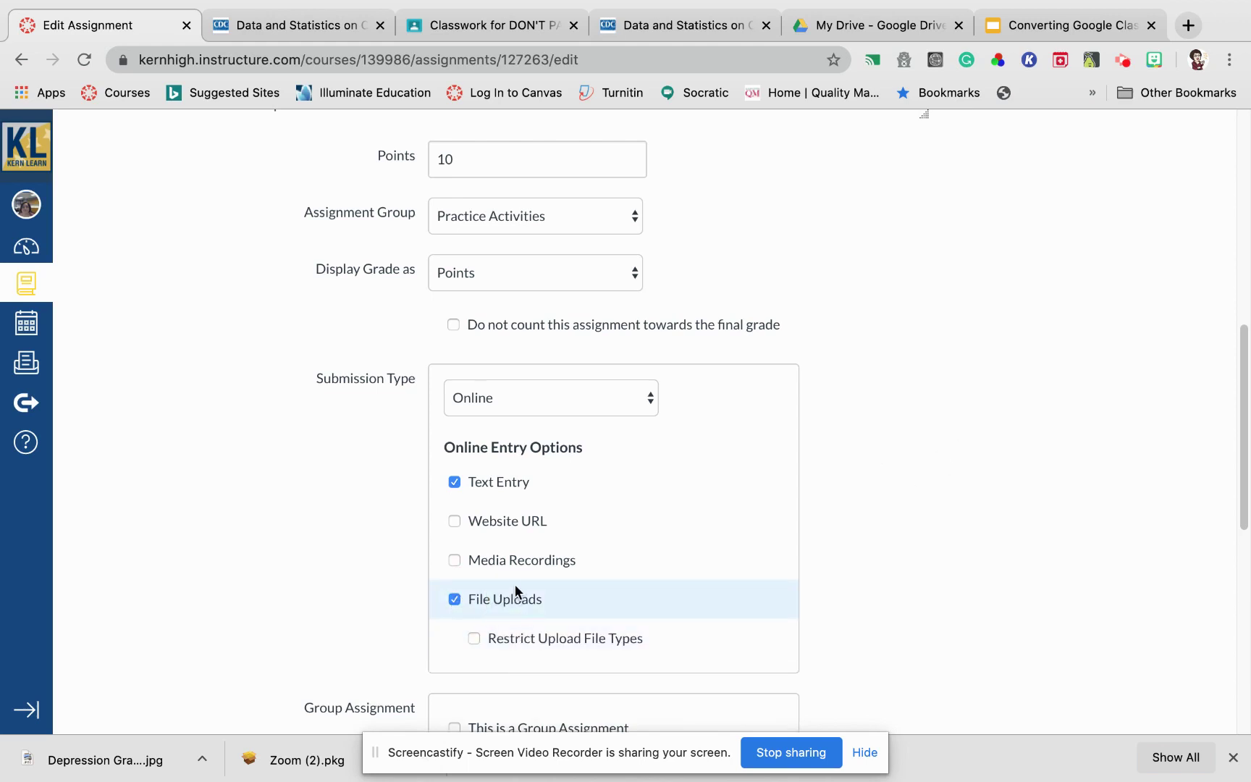
- Set the assignment's due date to June 3, 2020 for everyone and save it without publishing
scroll(873, 512, down, 5)
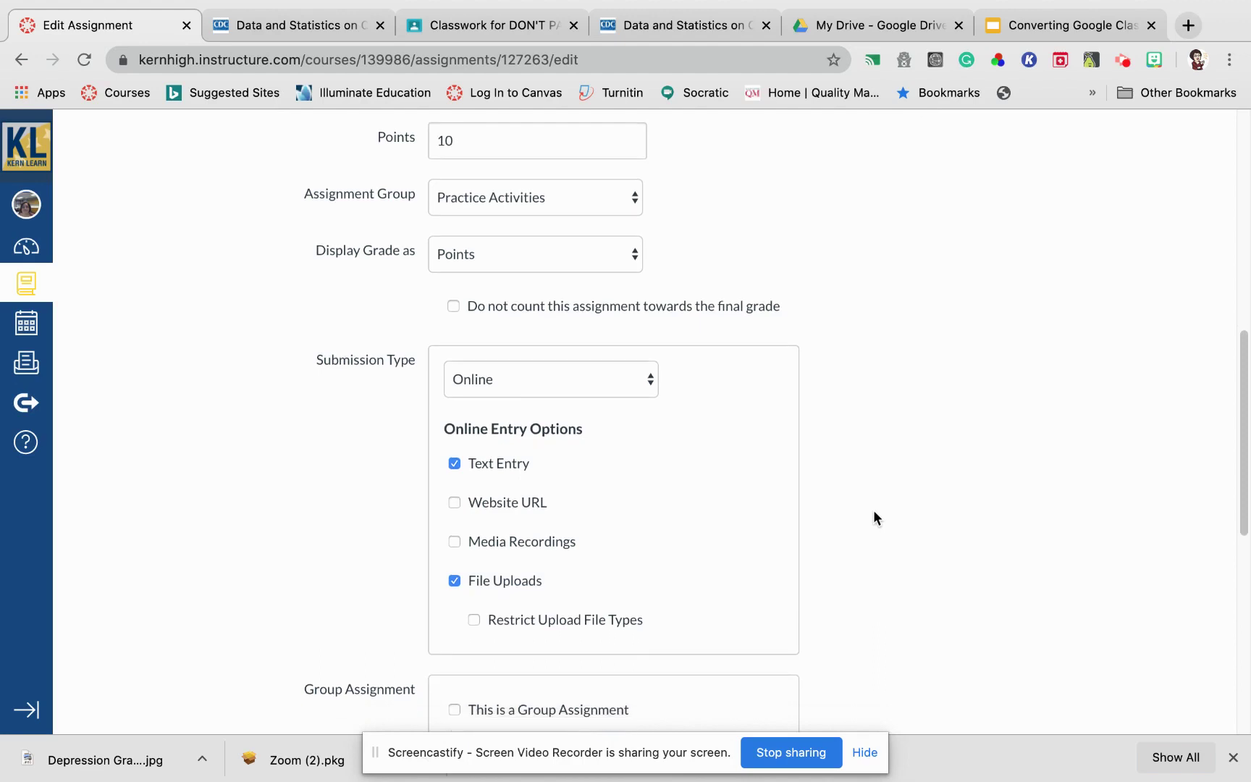
scroll(873, 518, down, 4)
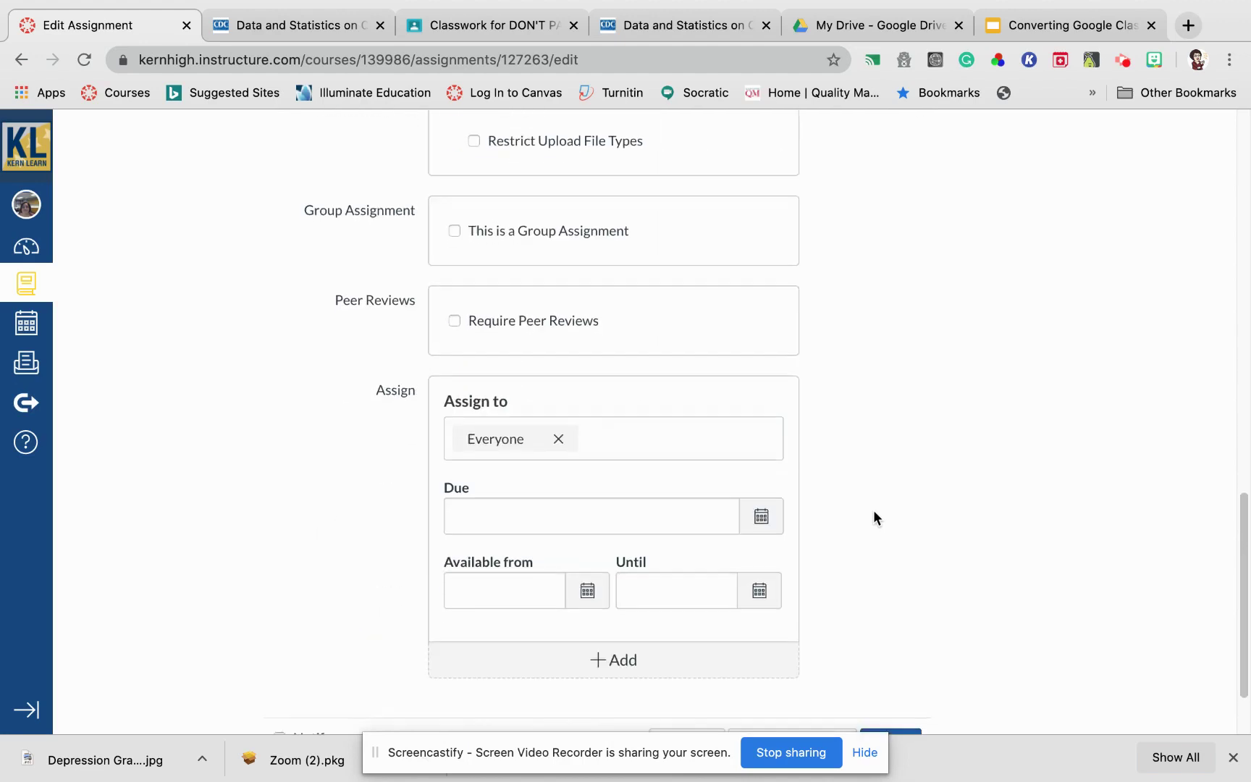
click(761, 519)
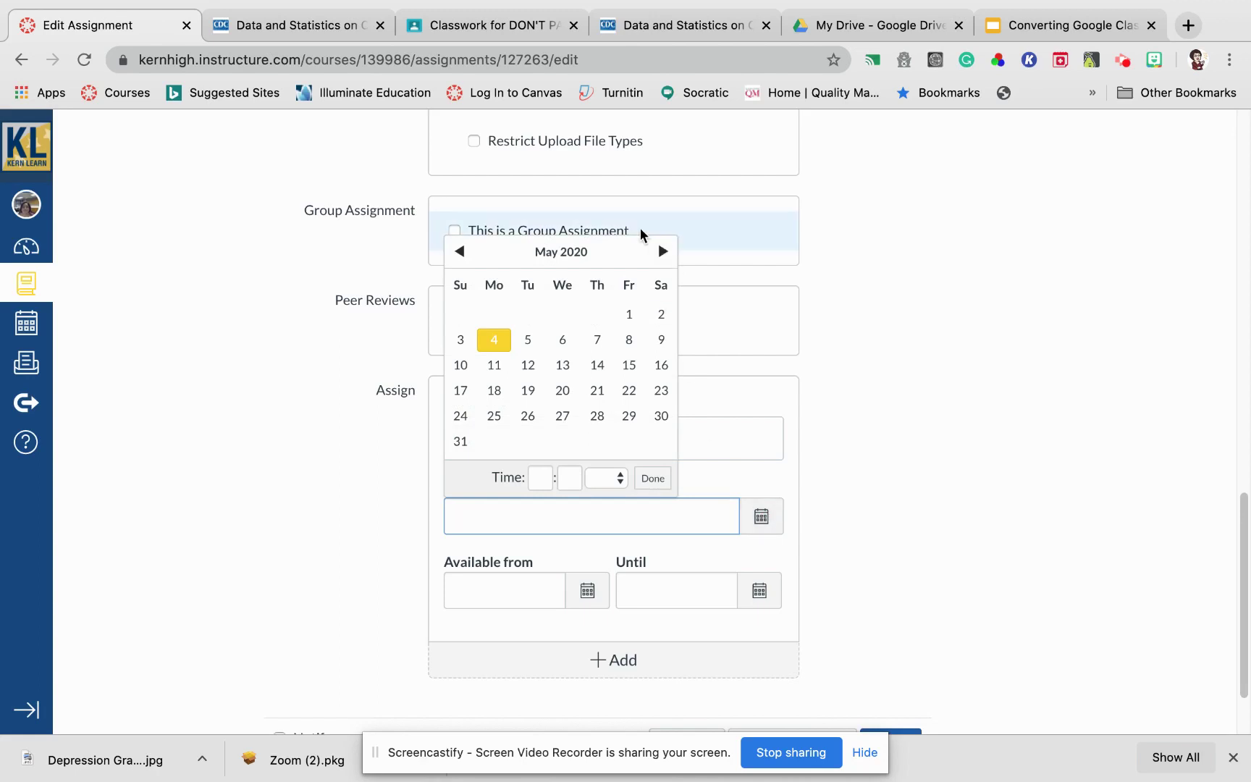
click(662, 252)
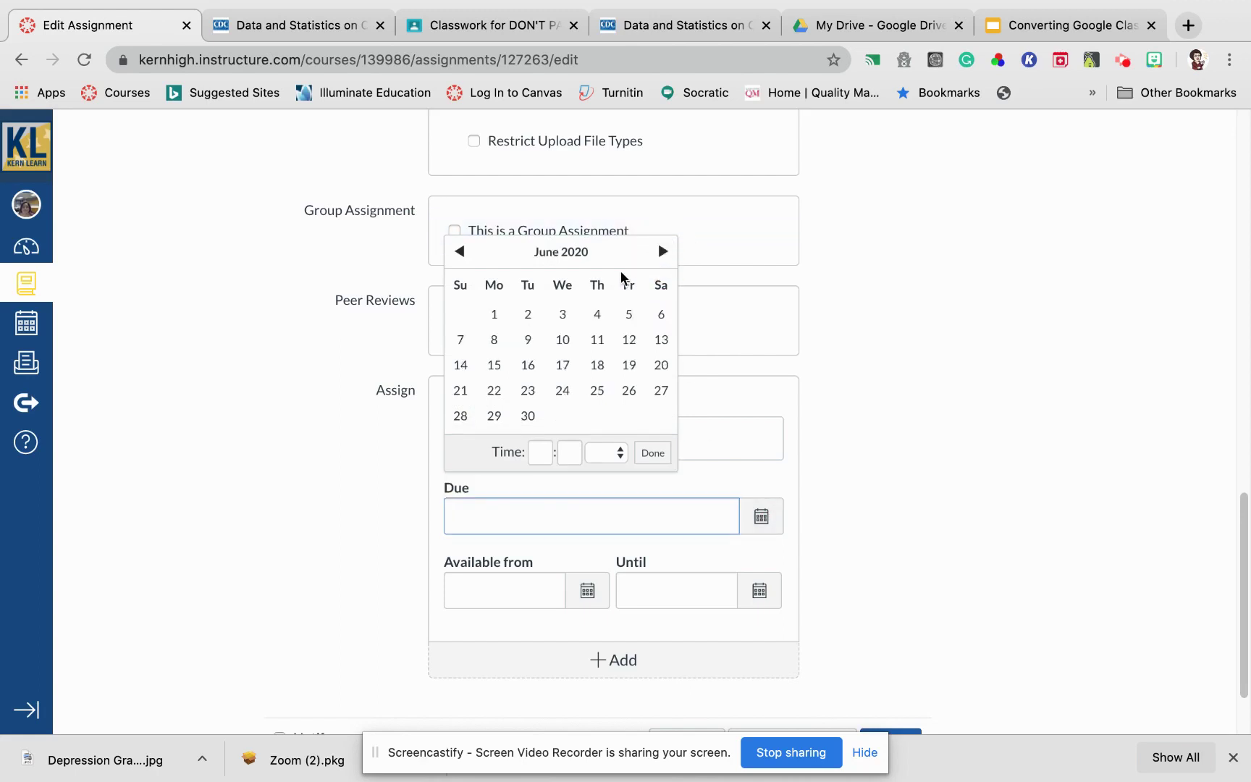
click(562, 317)
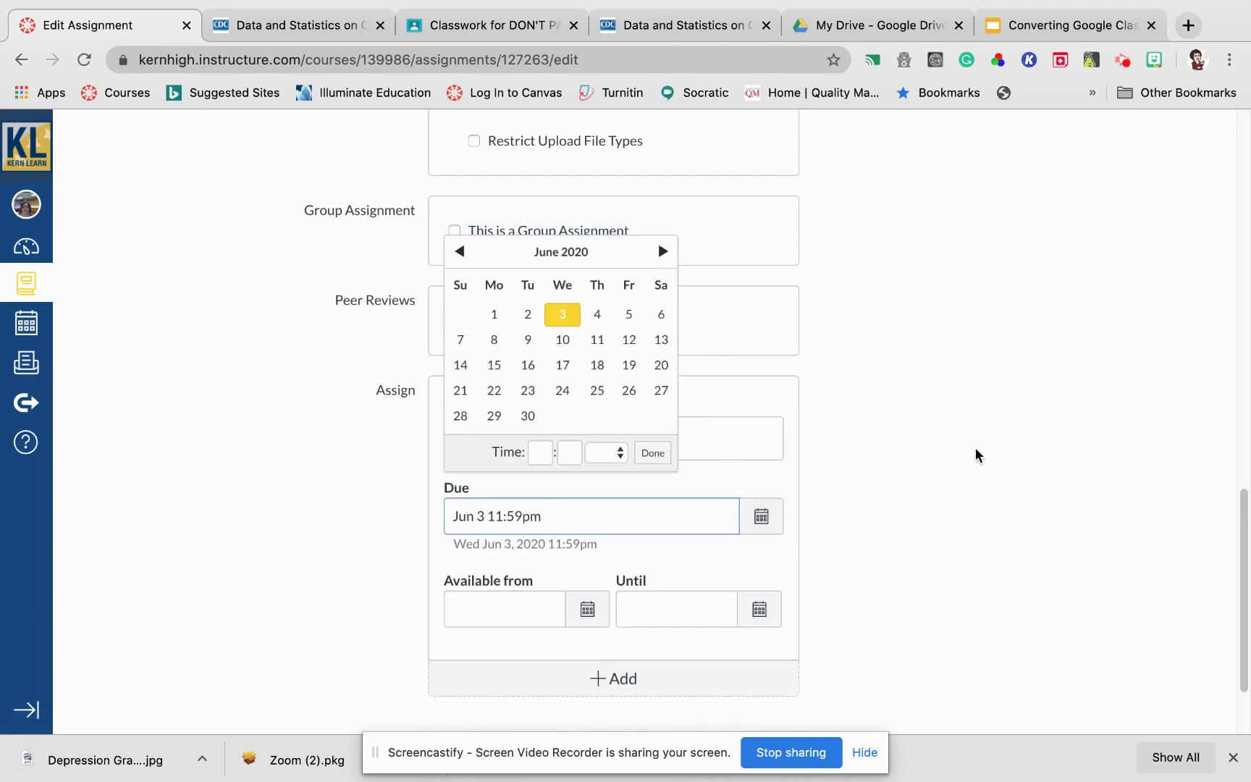
scroll(971, 456, down, 2)
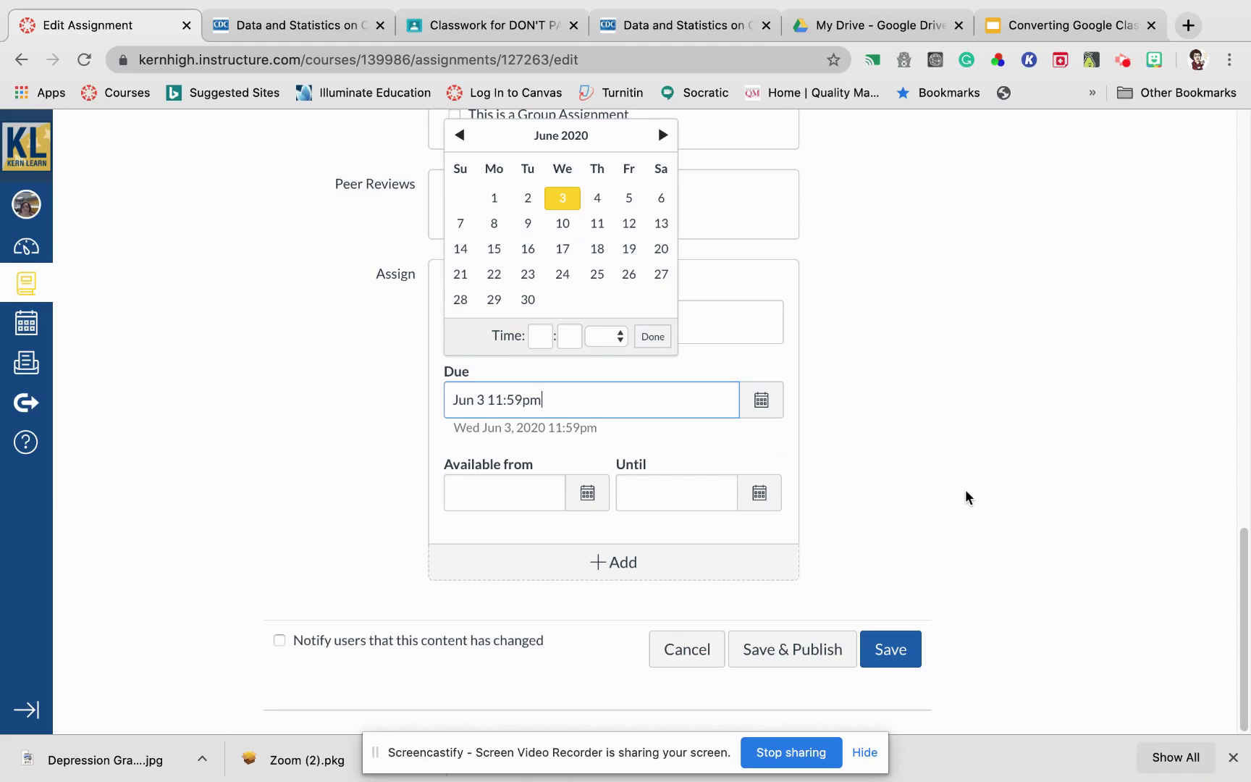
click(889, 653)
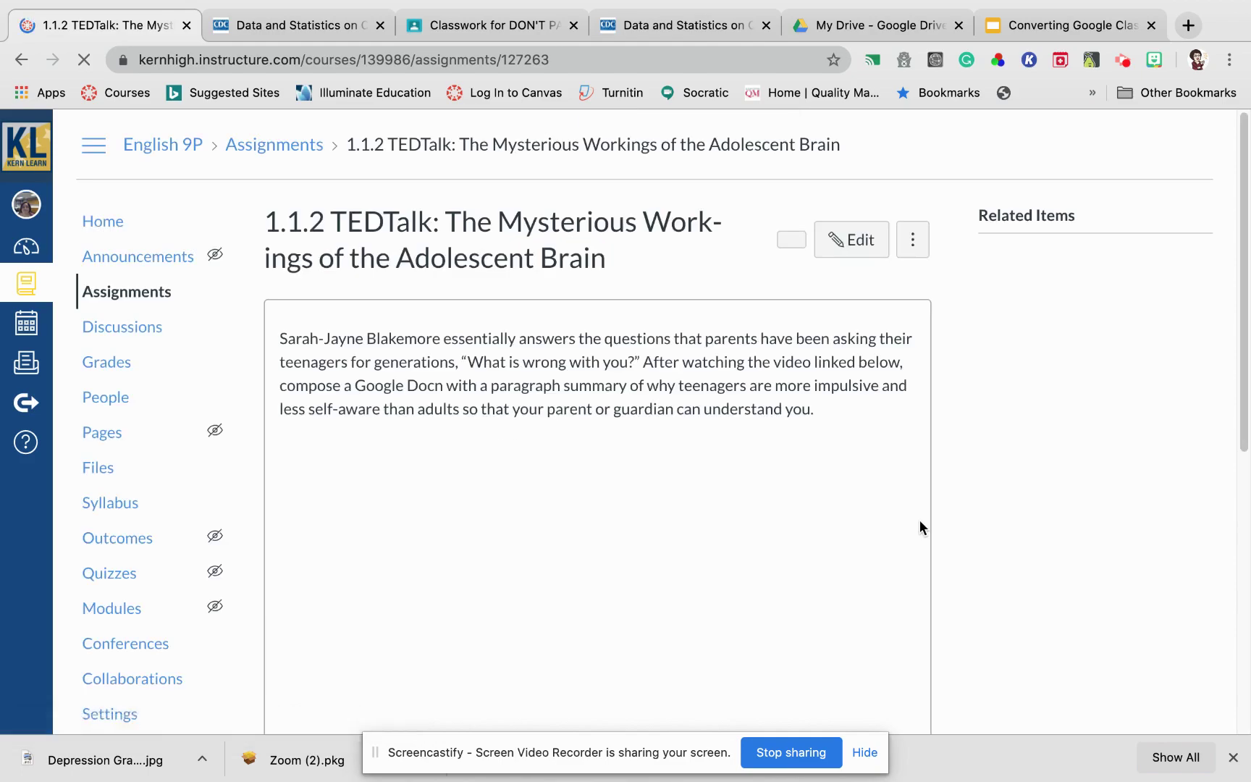
- Check the saved TEDTalk assignment page and start adding a rubric below its due date details
scroll(686, 545, down, 3)
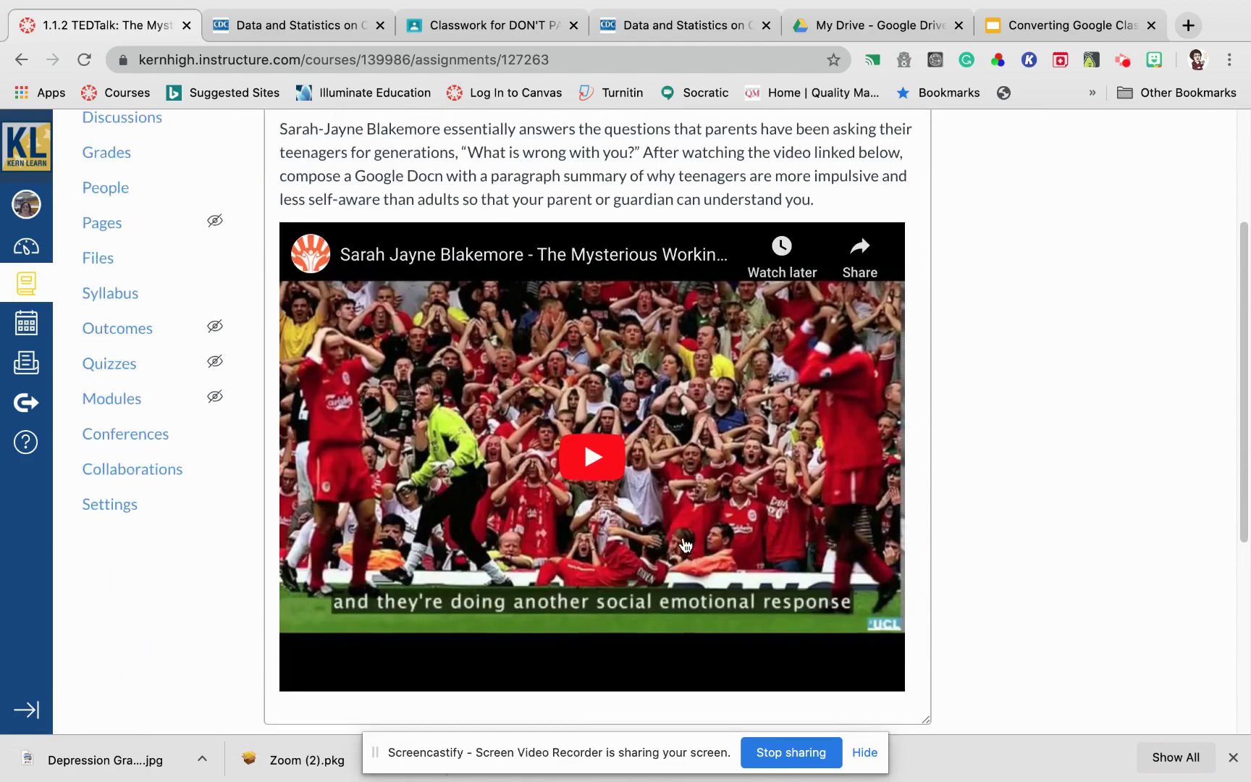
scroll(686, 544, down, 3)
scroll(686, 544, up, 10)
scroll(686, 545, down, 1)
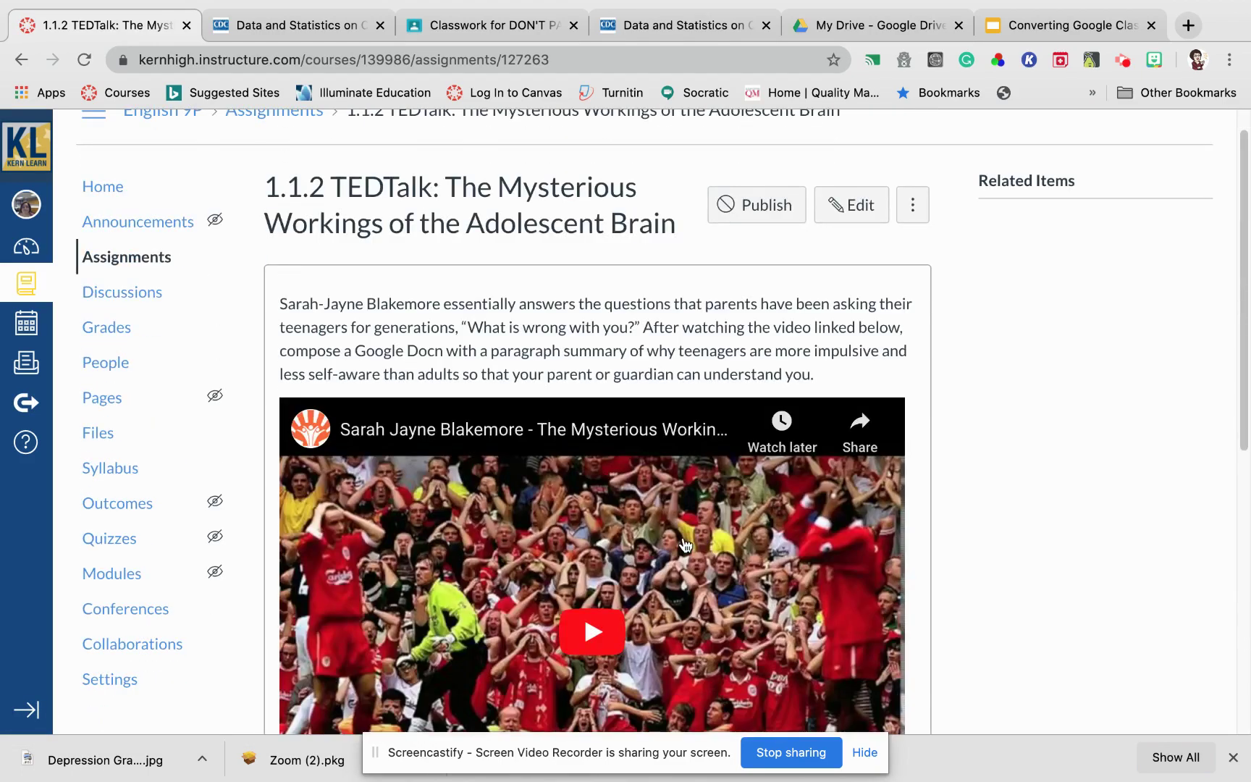
scroll(686, 545, down, 6)
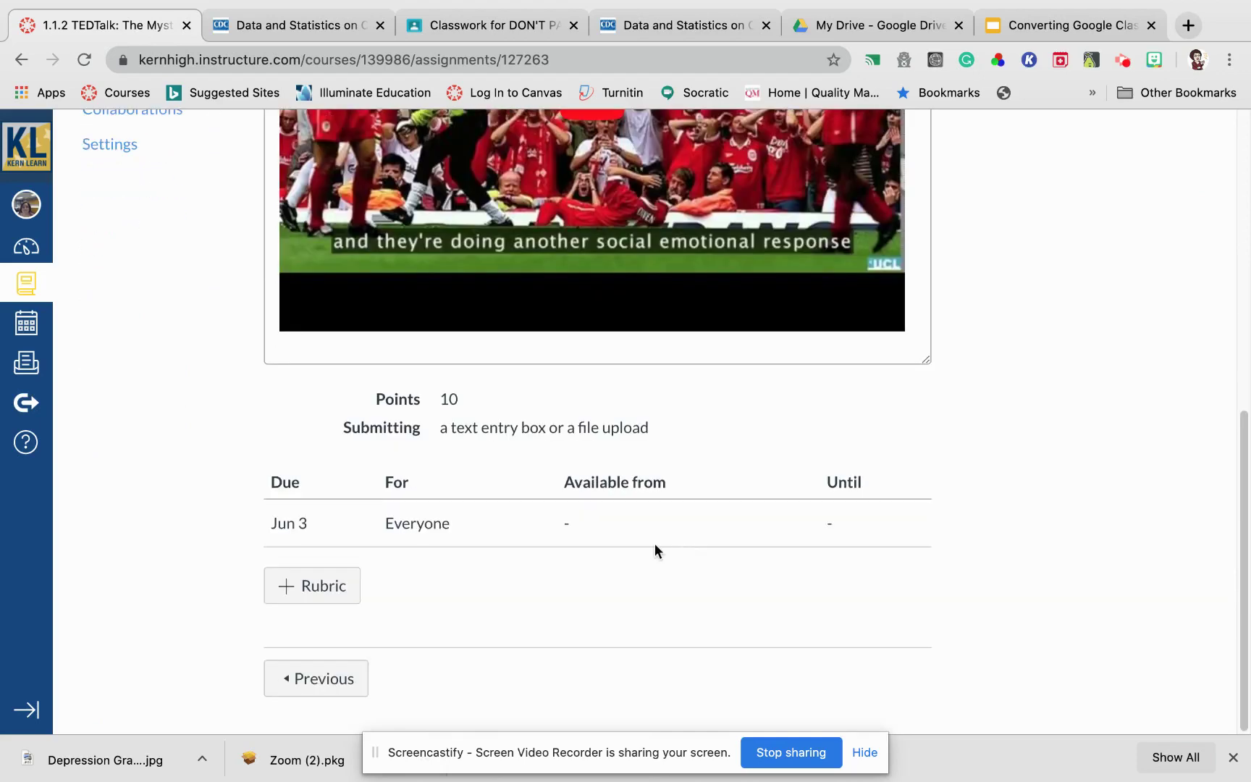
click(316, 590)
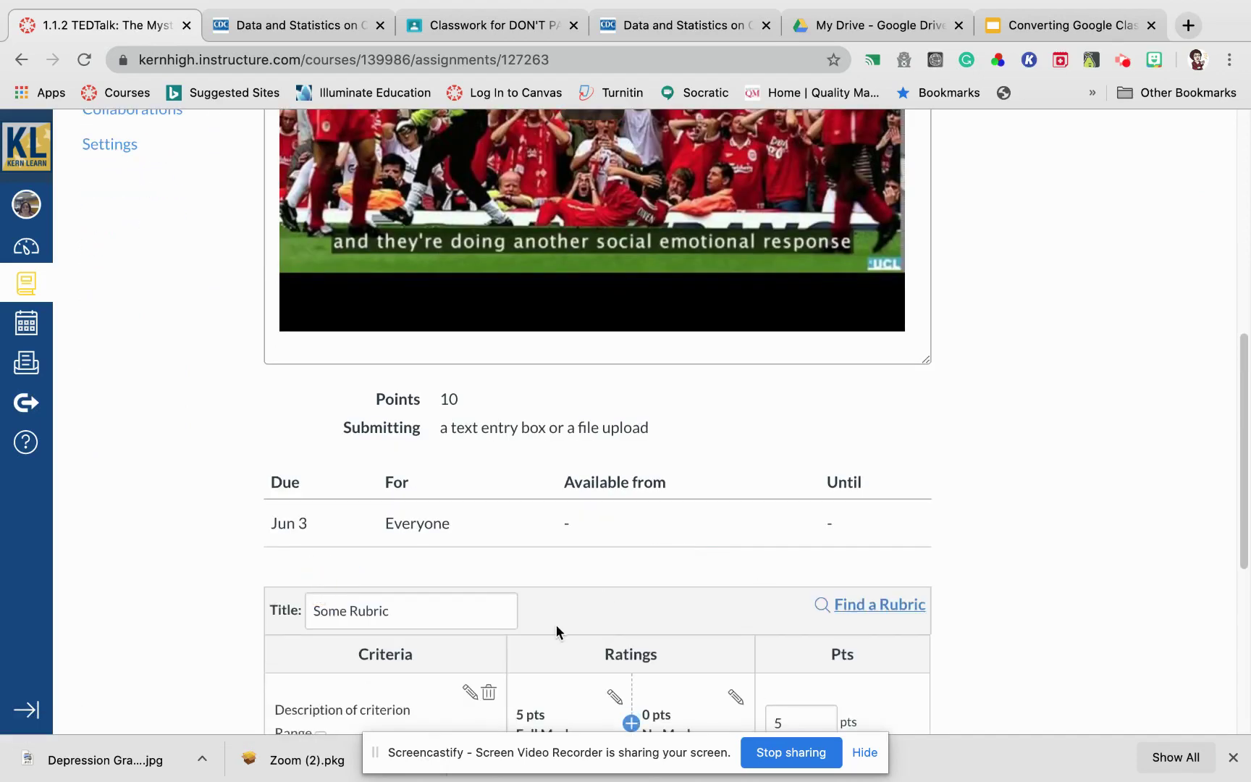
scroll(398, 579, down, 4)
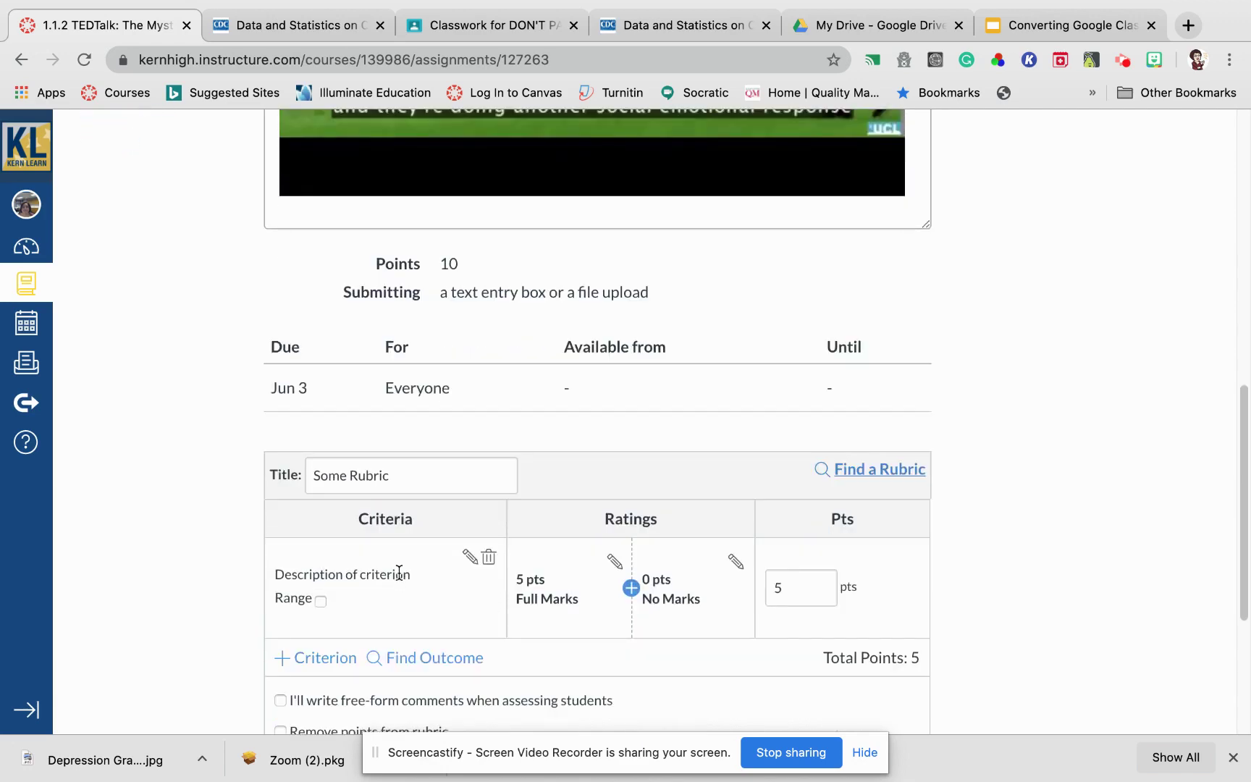
- Switch to Google Classroom, close the assignment editor and review the criteria and ratings of the 1.5 TEDTalk assignment's rubric
click(478, 17)
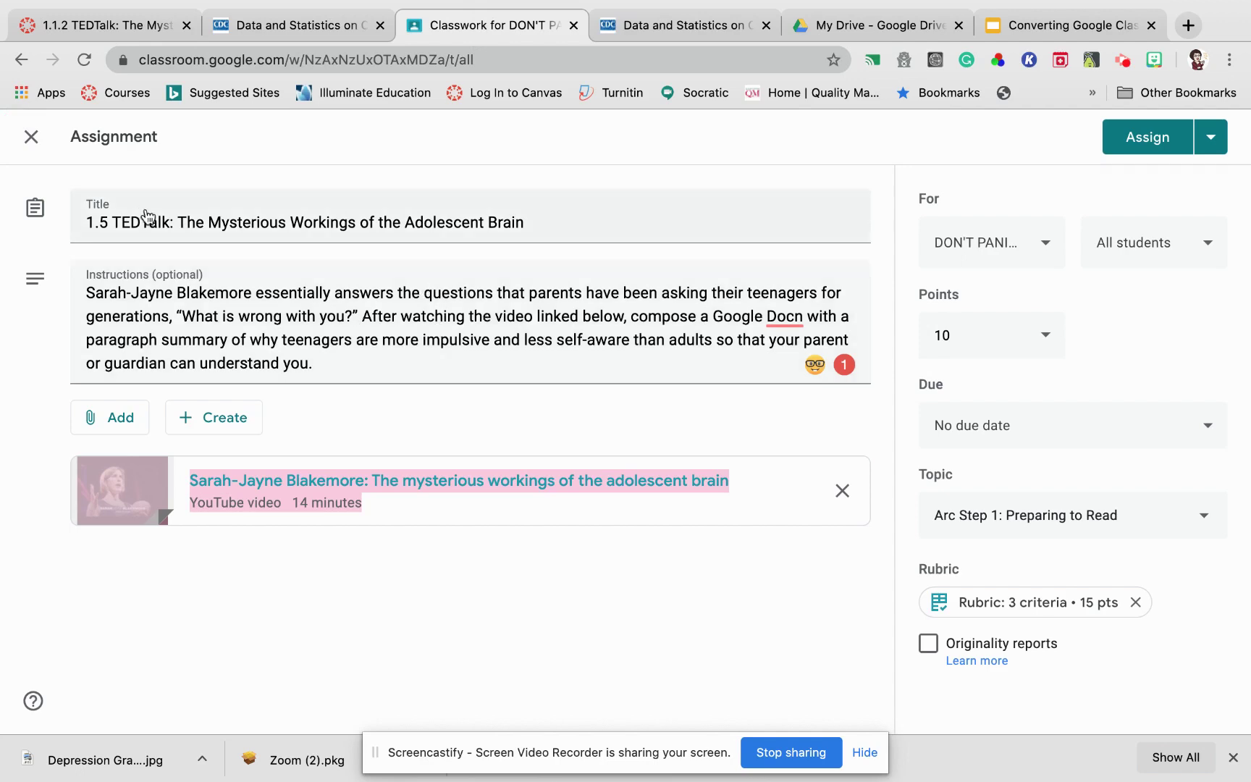
click(45, 140)
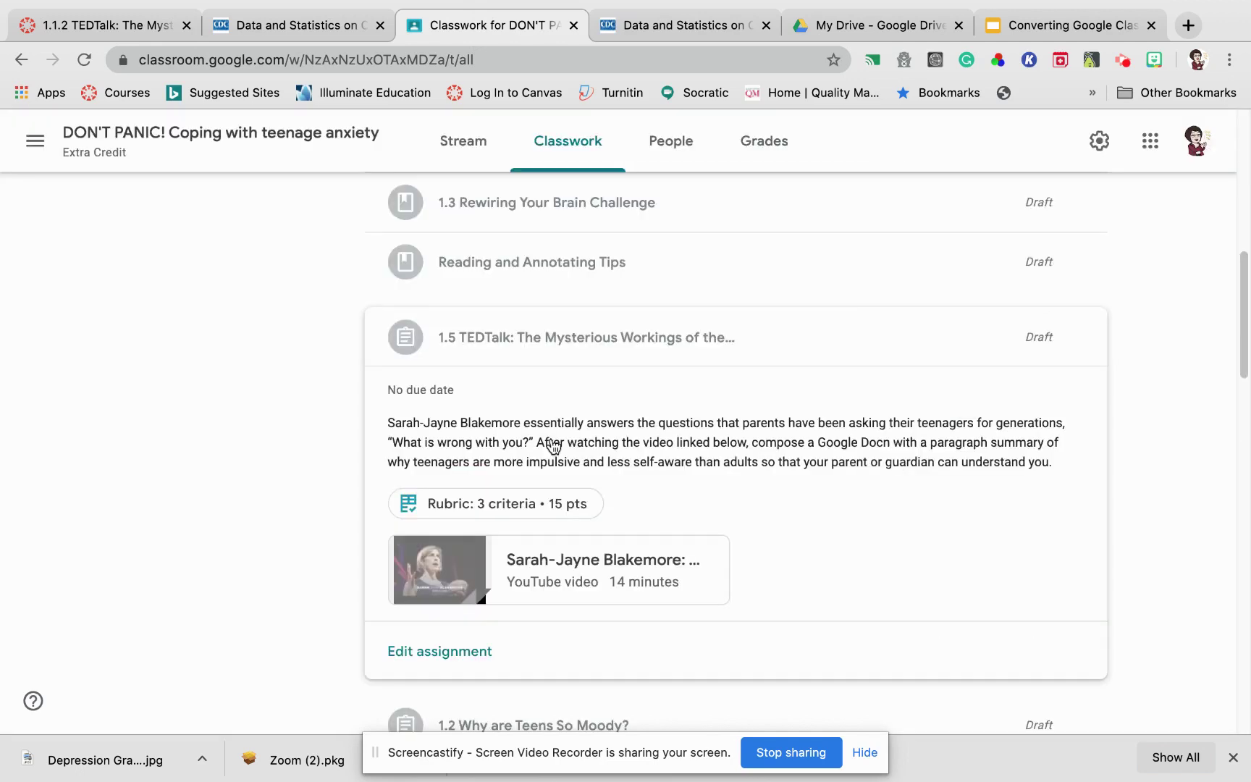
click(504, 505)
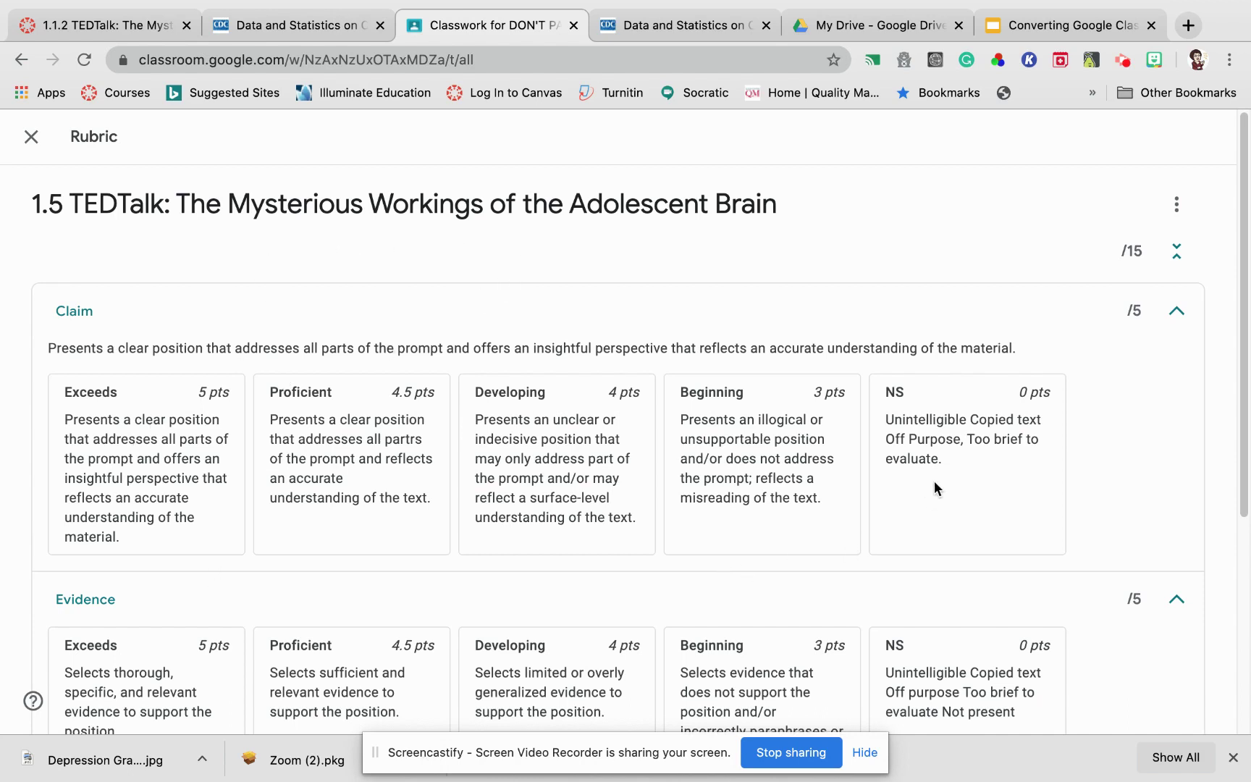
mouse_move(103, 3)
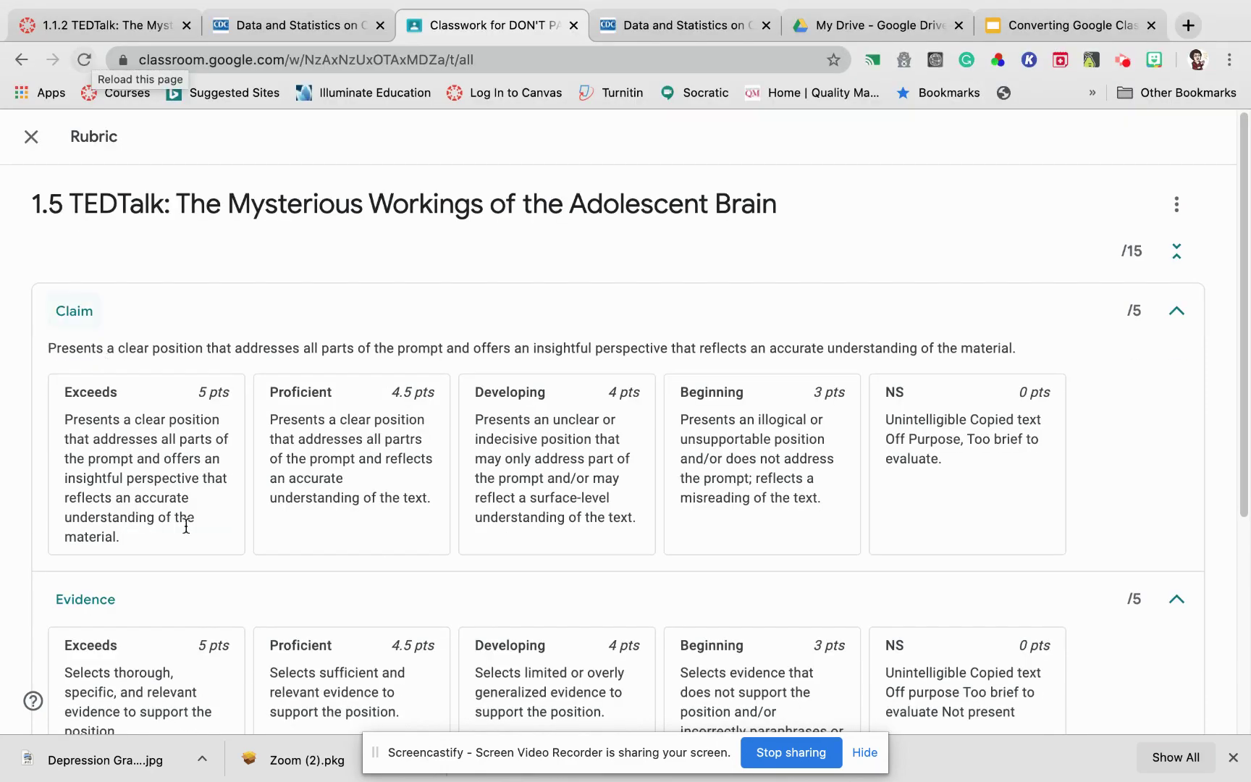
scroll(238, 575, down, 3)
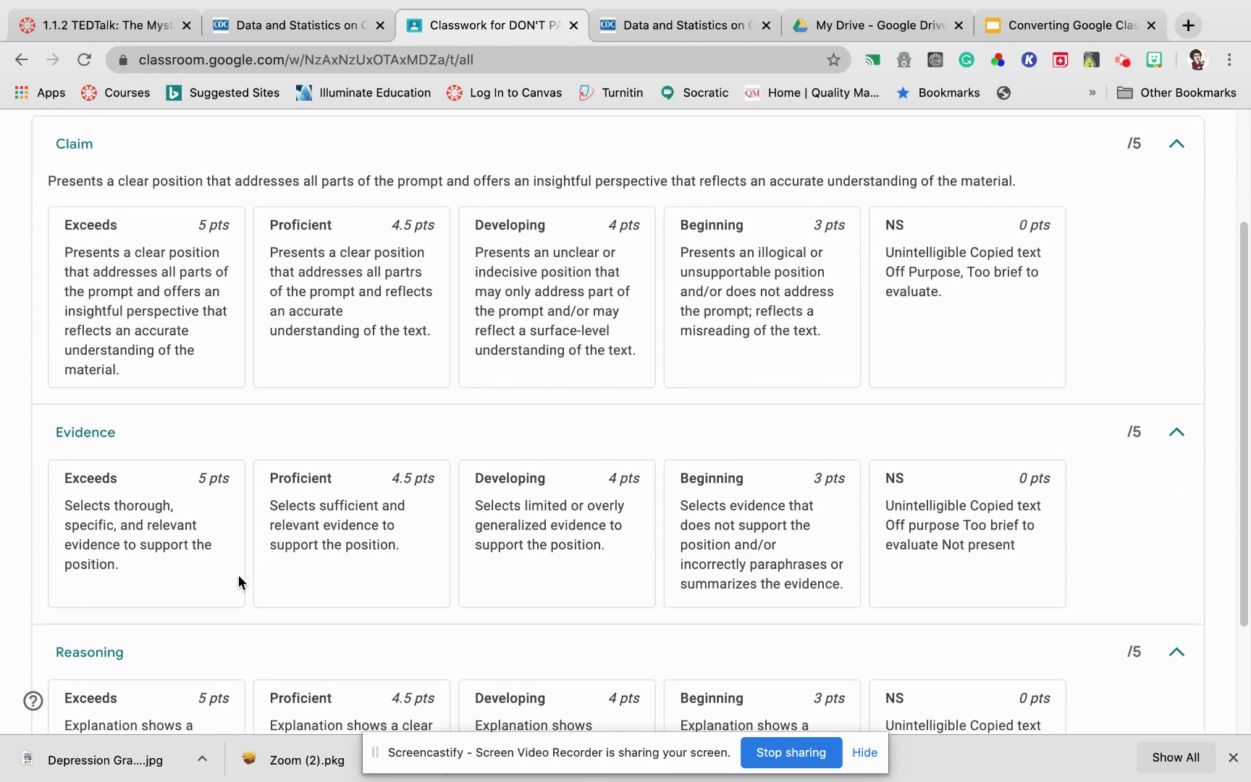
scroll(238, 574, down, 2)
scroll(239, 575, up, 1)
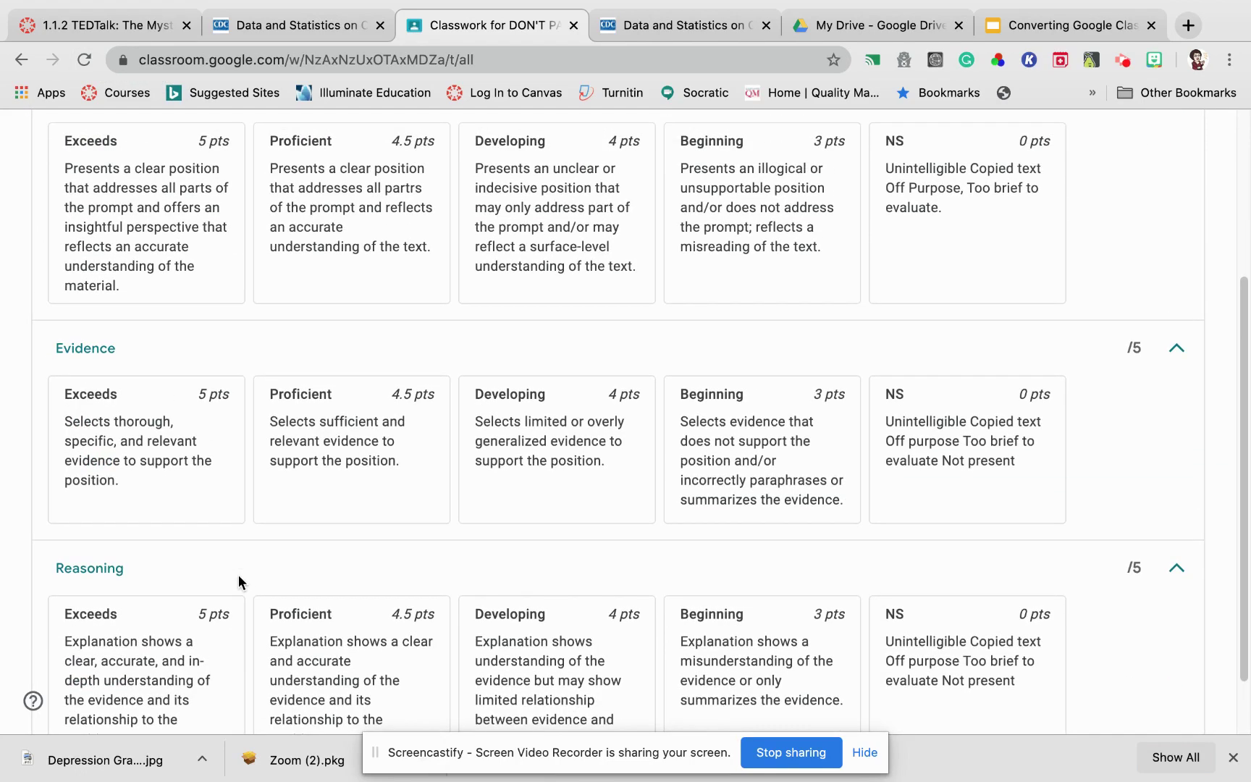
- Back in Canvas, find the existing CER Rubric (15% of grade) under English 10PSpring and attach it to the TEDTalk assignment
click(104, 26)
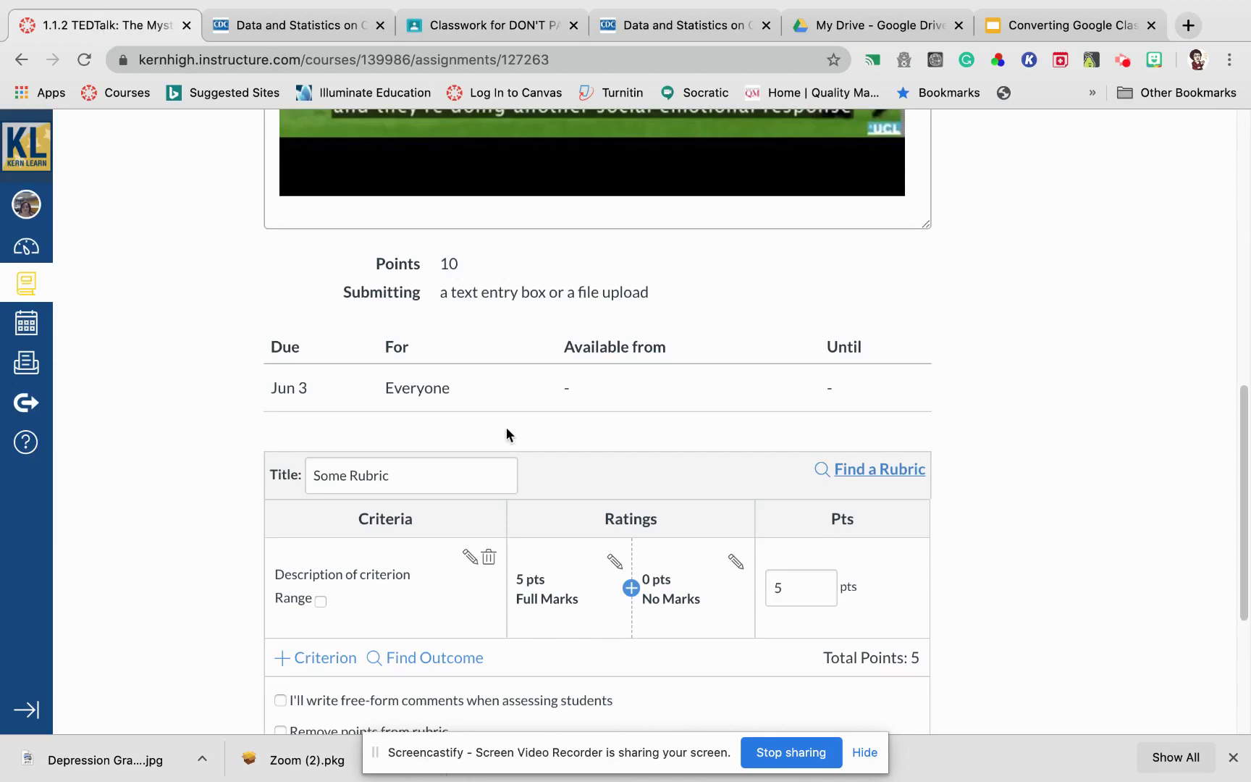
click(865, 469)
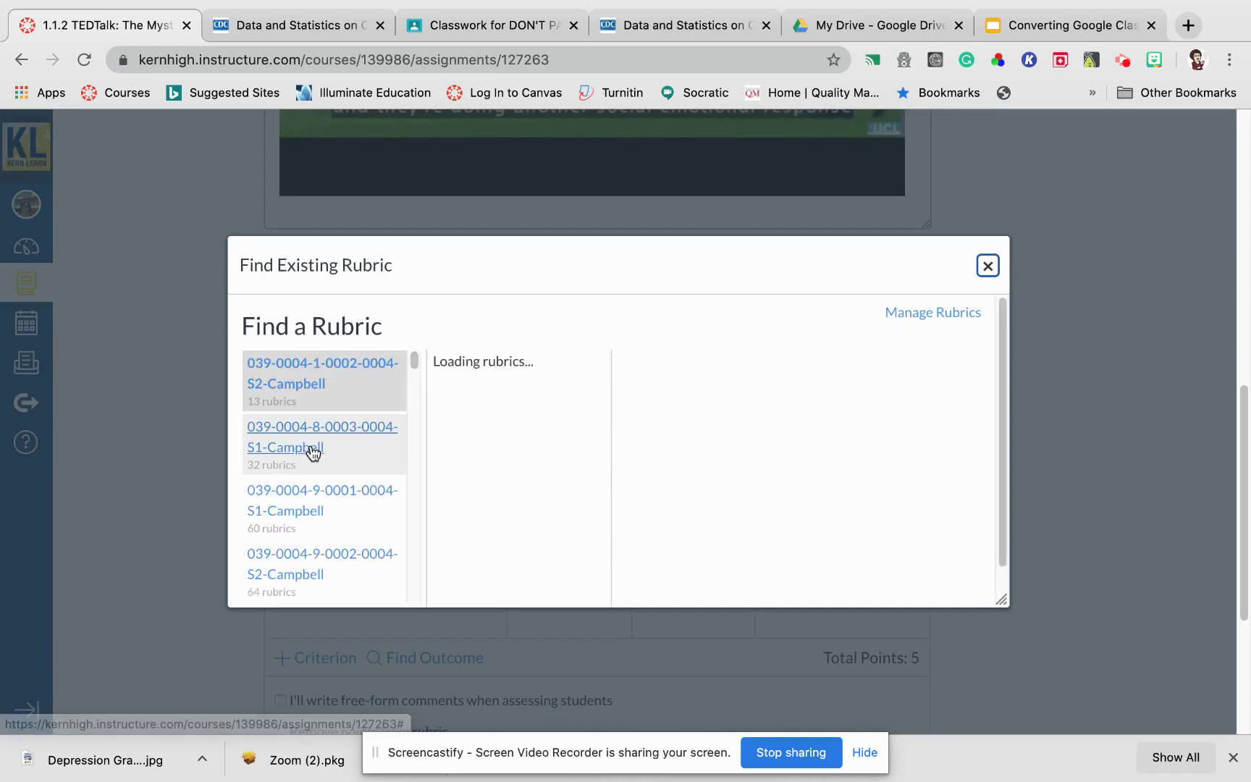
scroll(533, 436, down, 3)
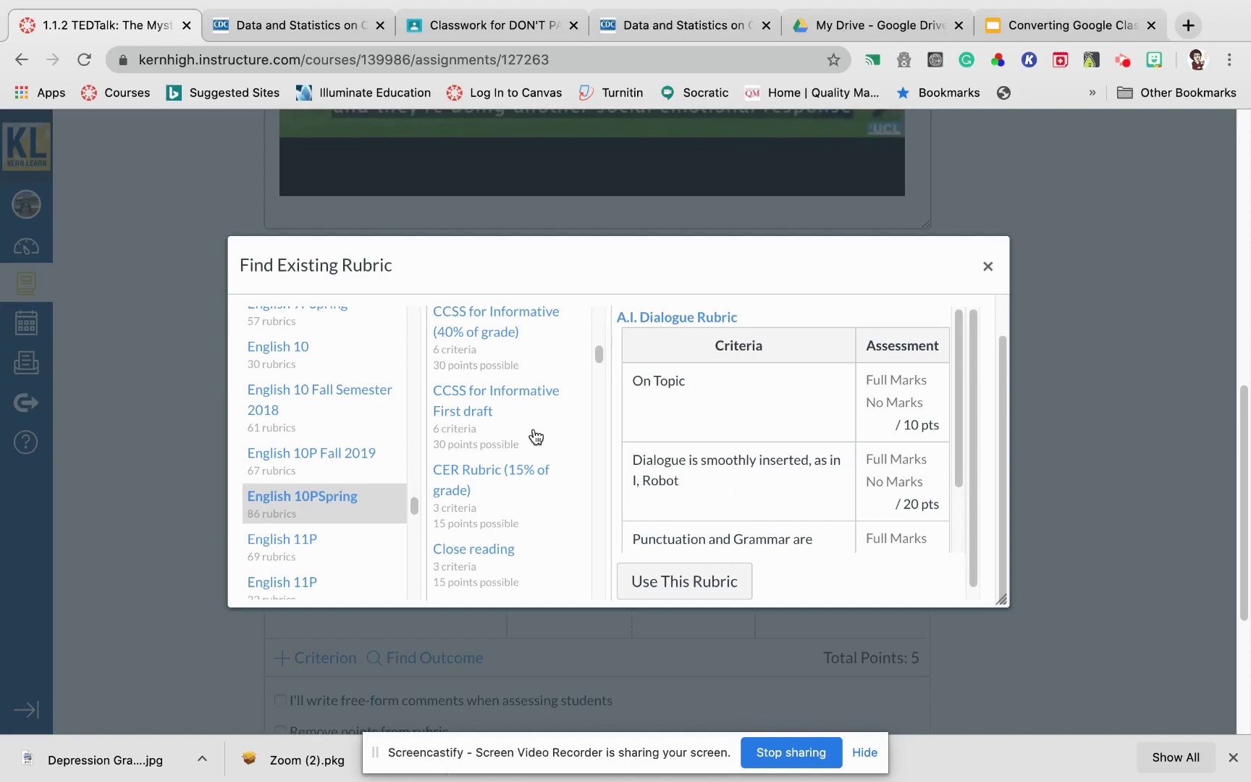
click(506, 482)
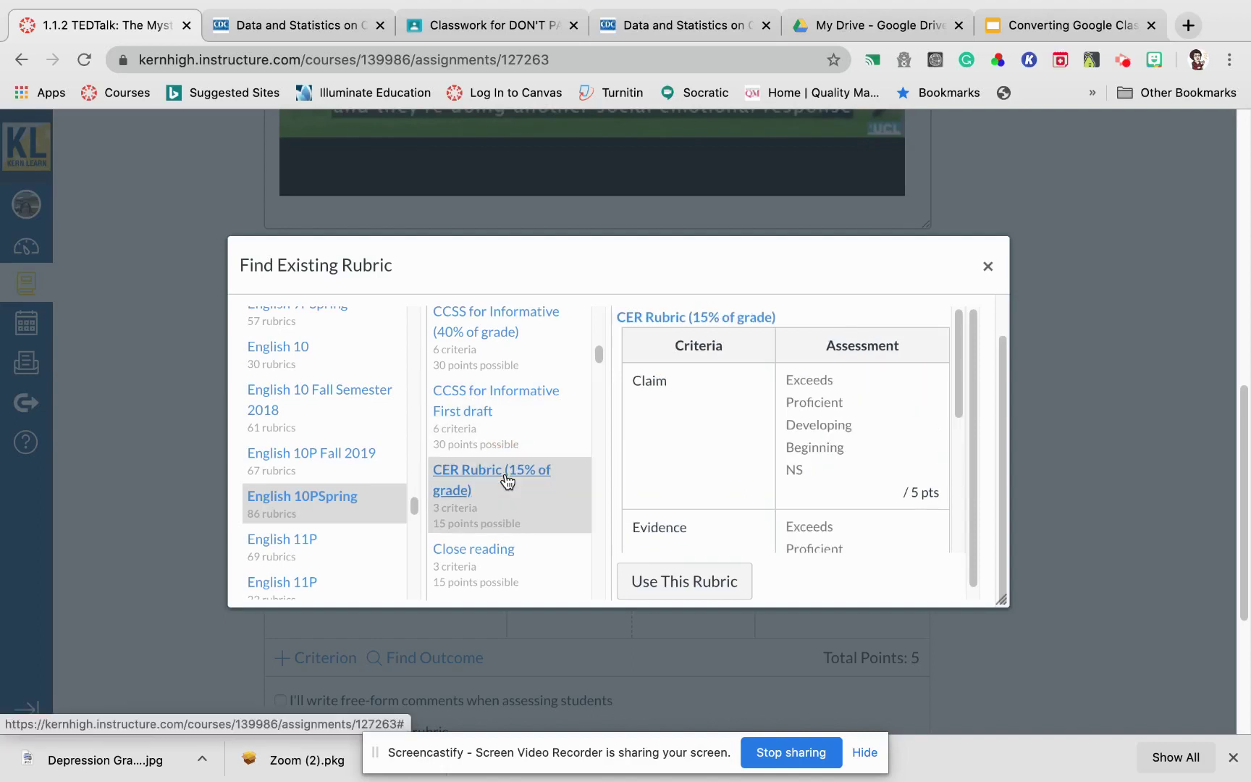
click(670, 589)
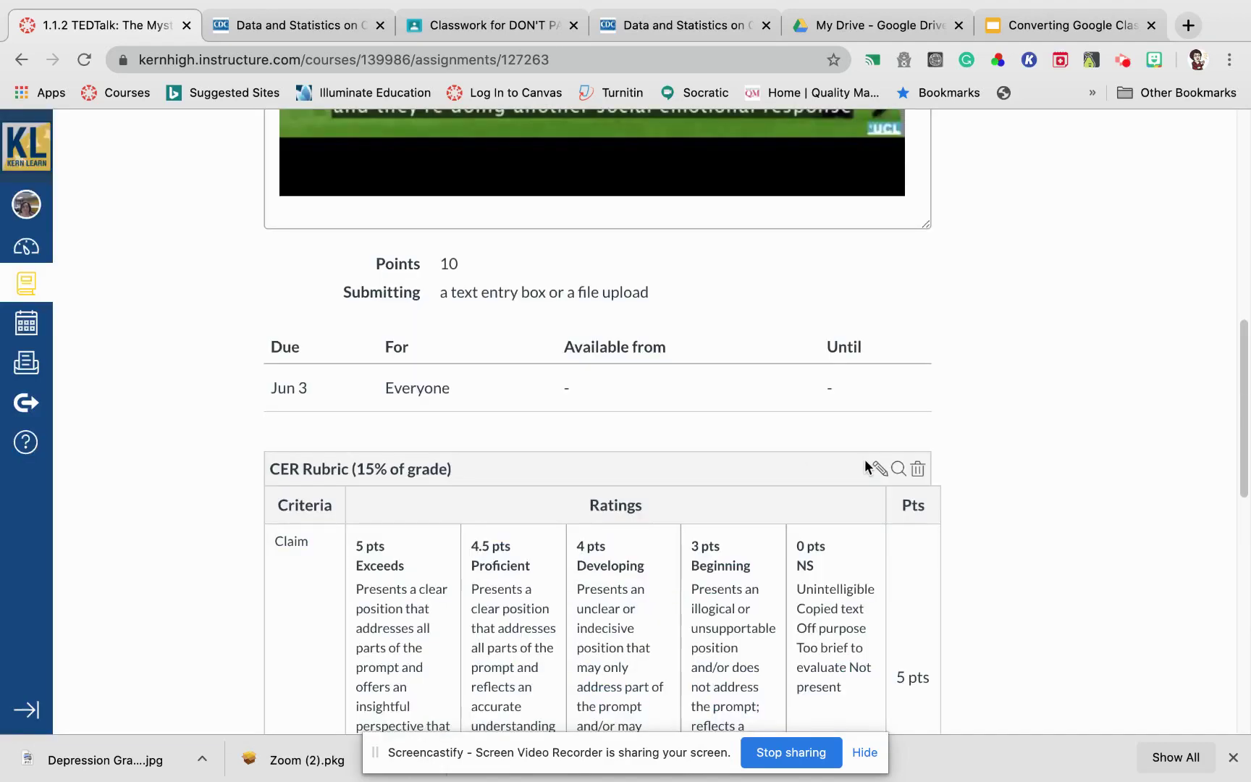
- Edit the attached CER Rubric to use it for assignment grading, update it and change the assignment's points to match the rubric
scroll(792, 445, down, 2)
scroll(797, 438, down, 5)
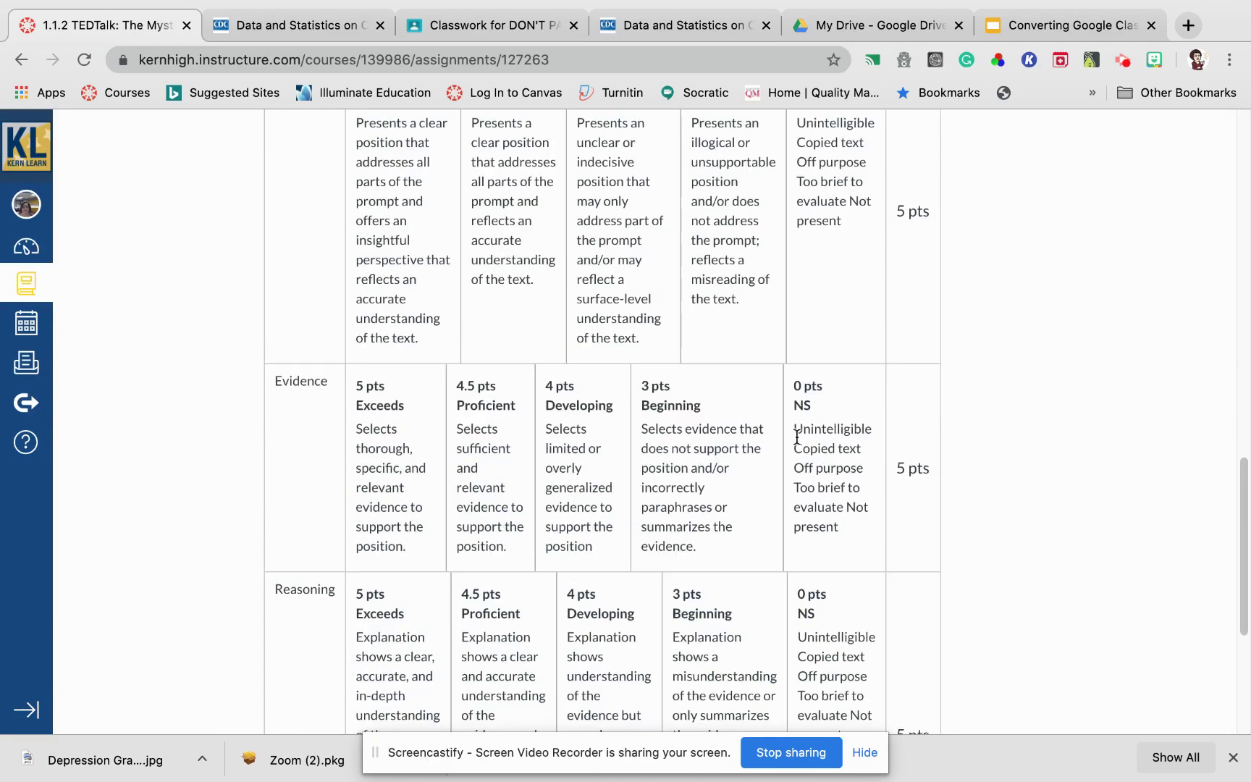
scroll(796, 441, up, 2)
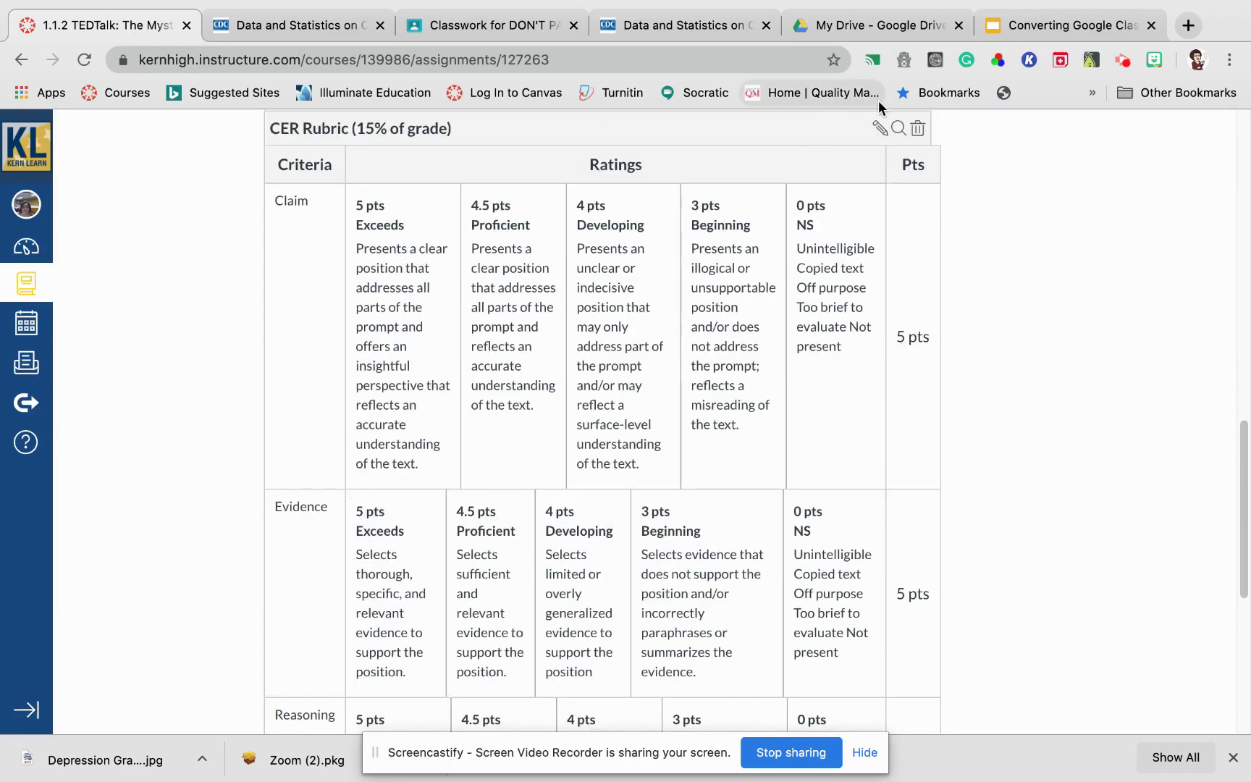
click(880, 128)
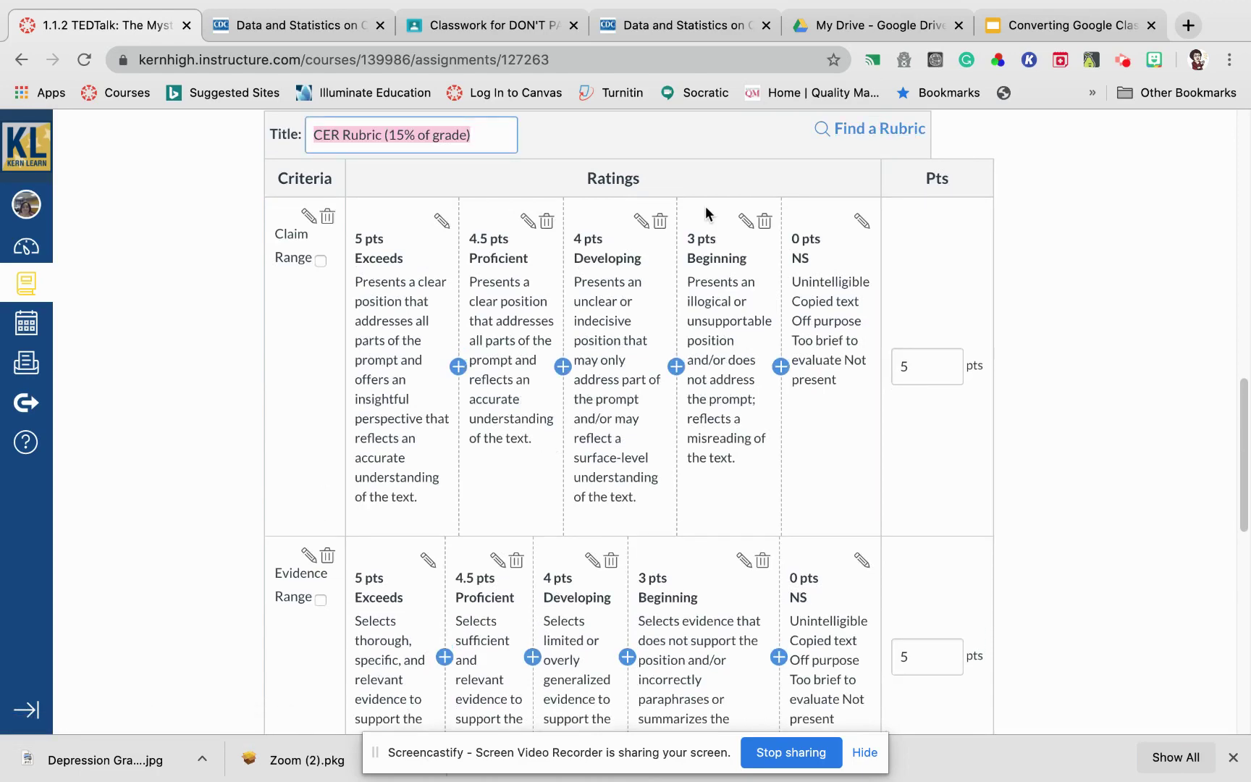
scroll(466, 510, down, 8)
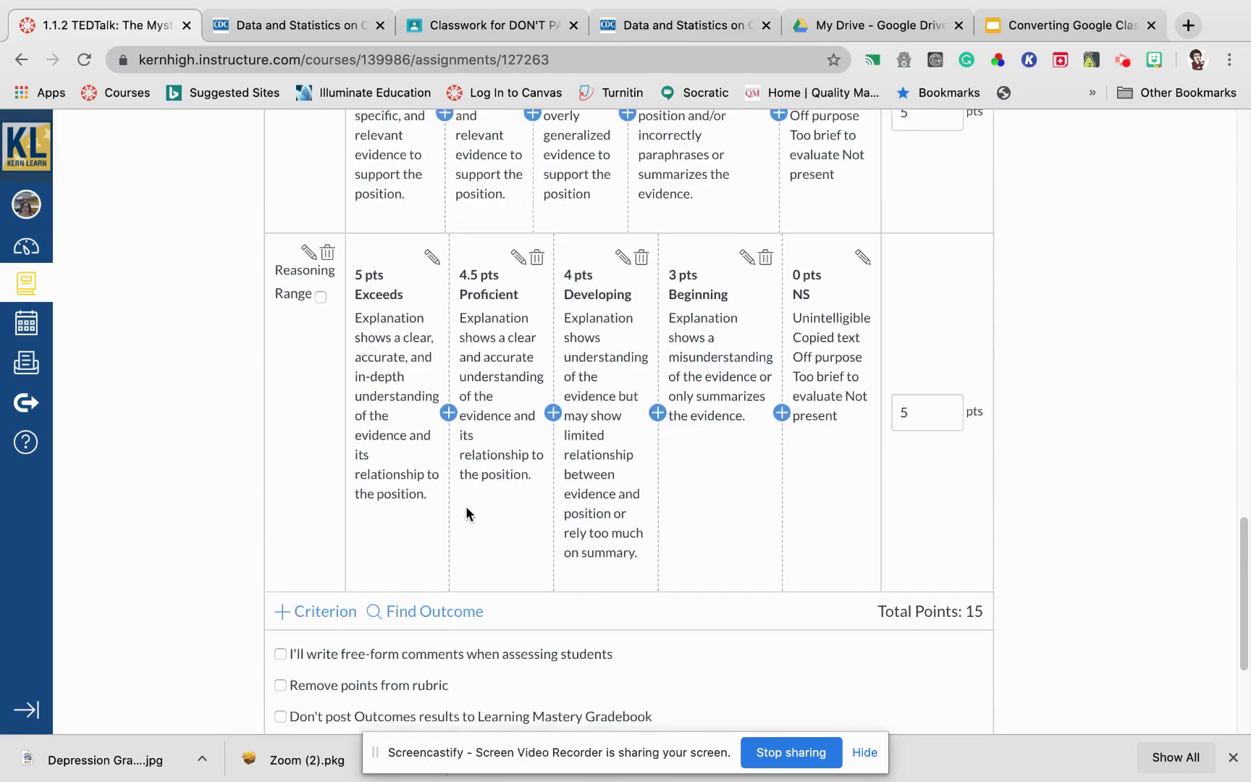
scroll(465, 511, down, 3)
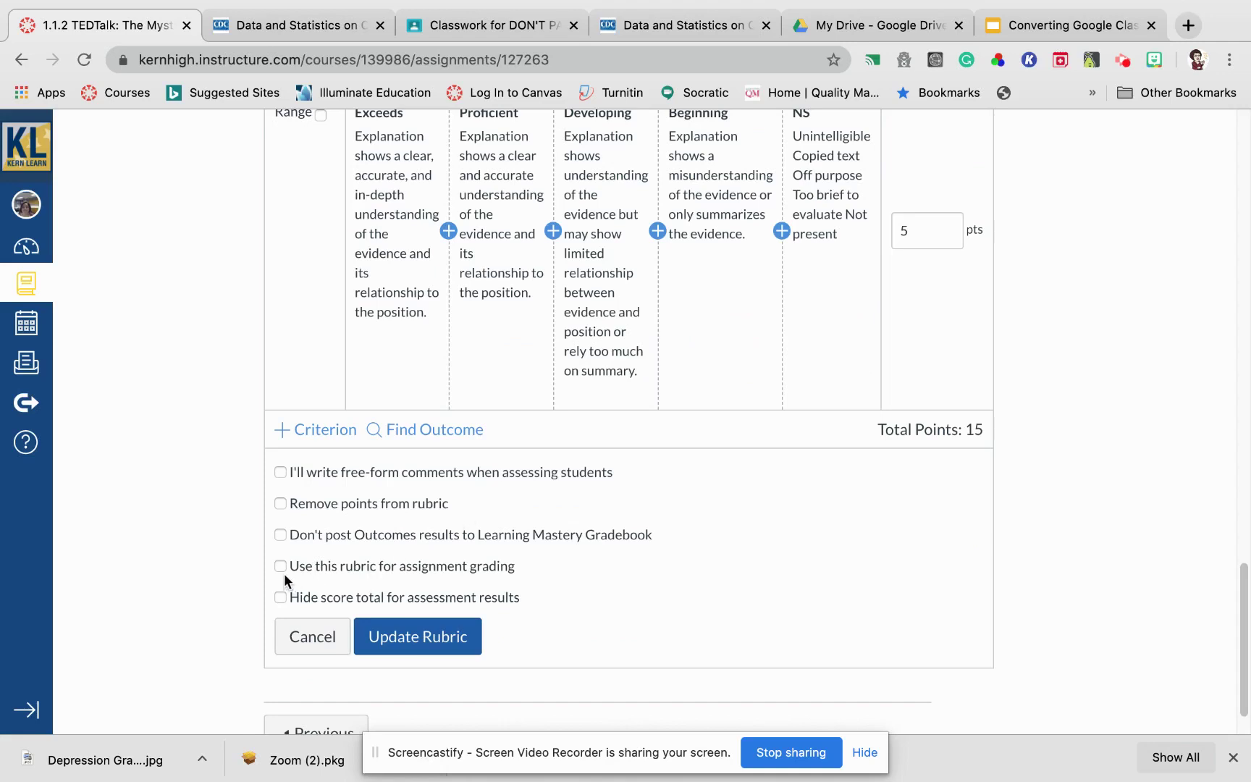
click(280, 568)
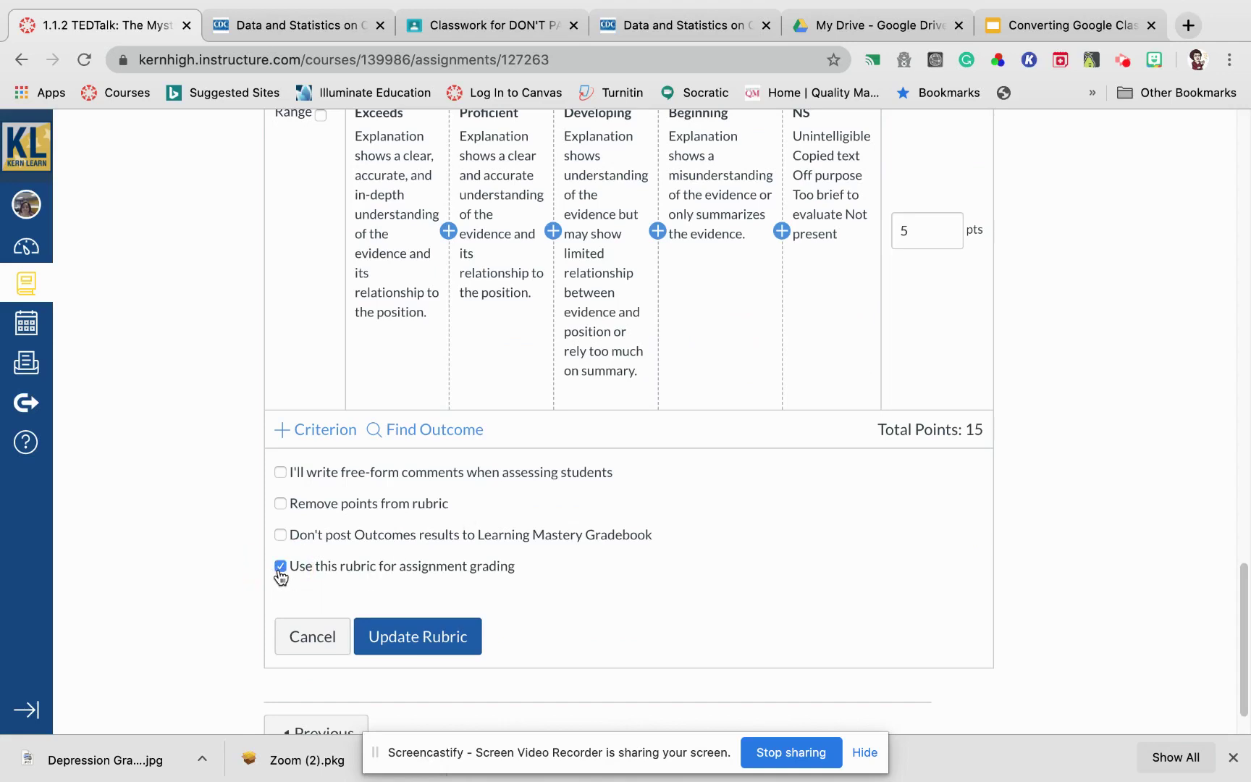
click(433, 637)
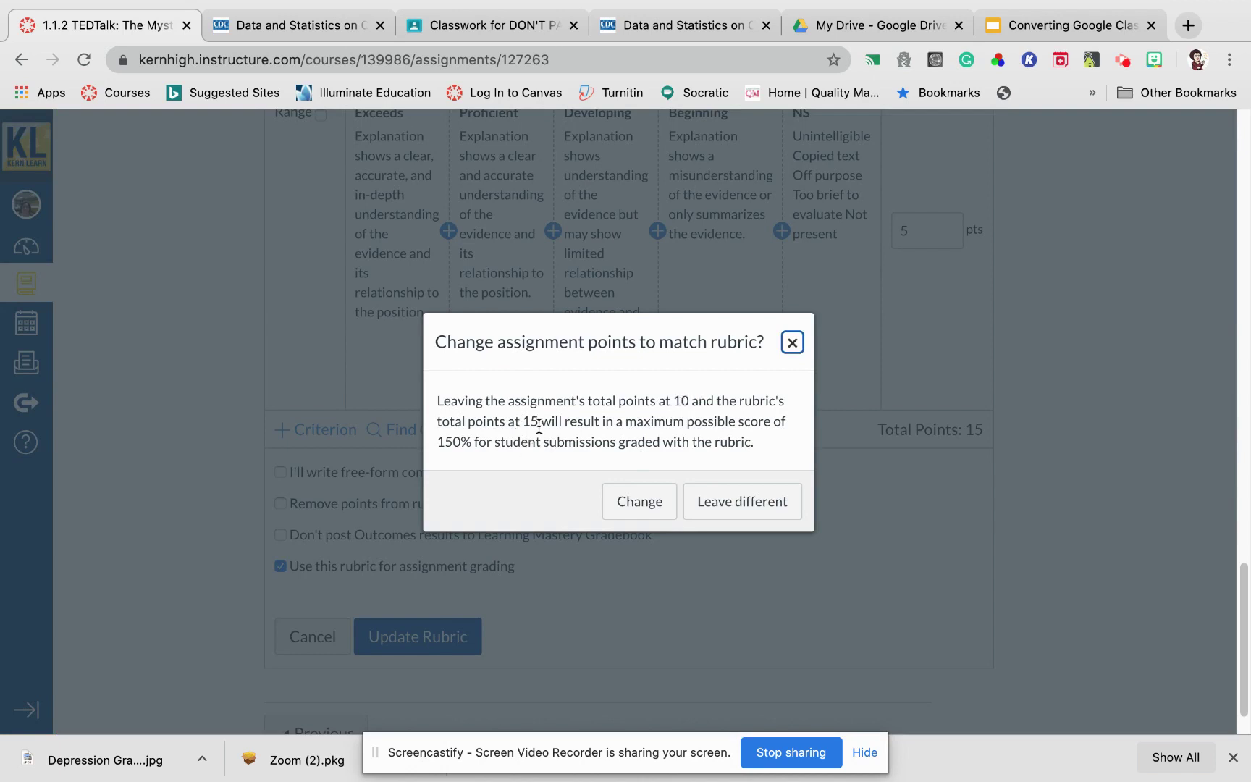
click(631, 504)
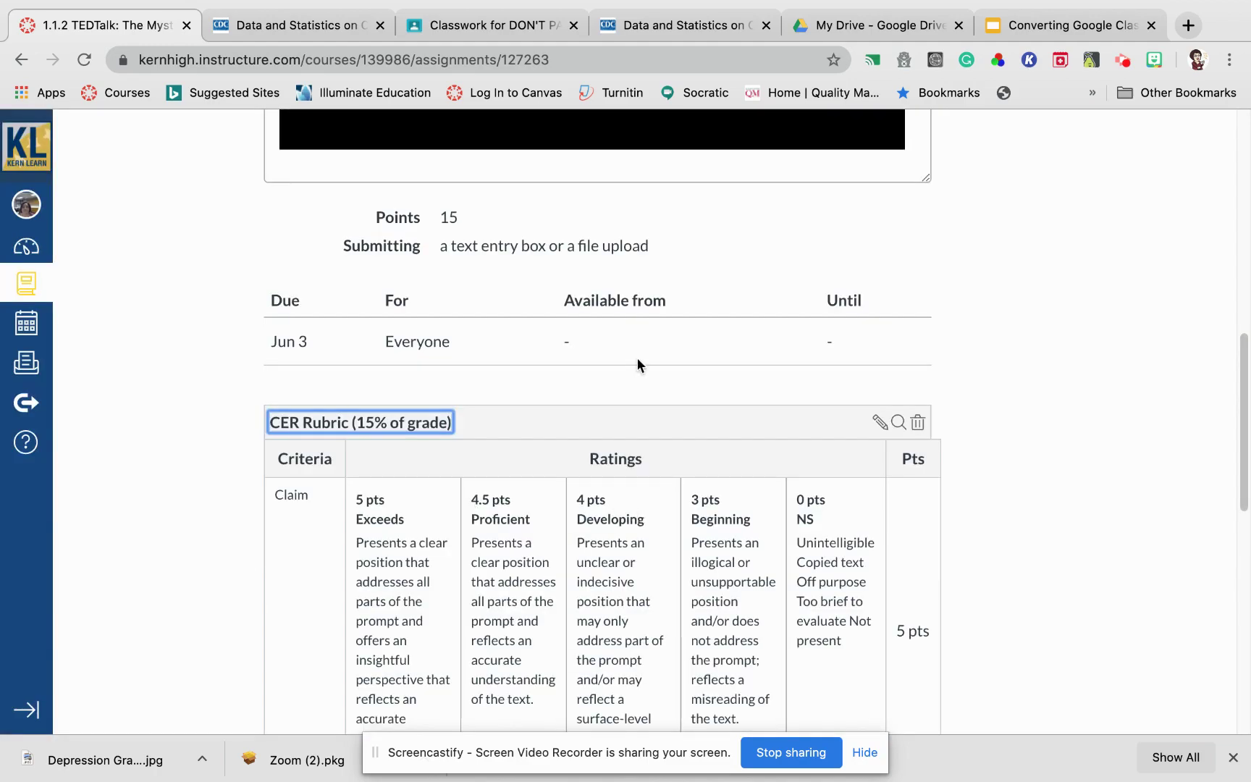
- Look over the TEDTalk assignment's title, instructions and video, open Canvas Commons briefly and return to the assignment page
scroll(637, 360, up, 10)
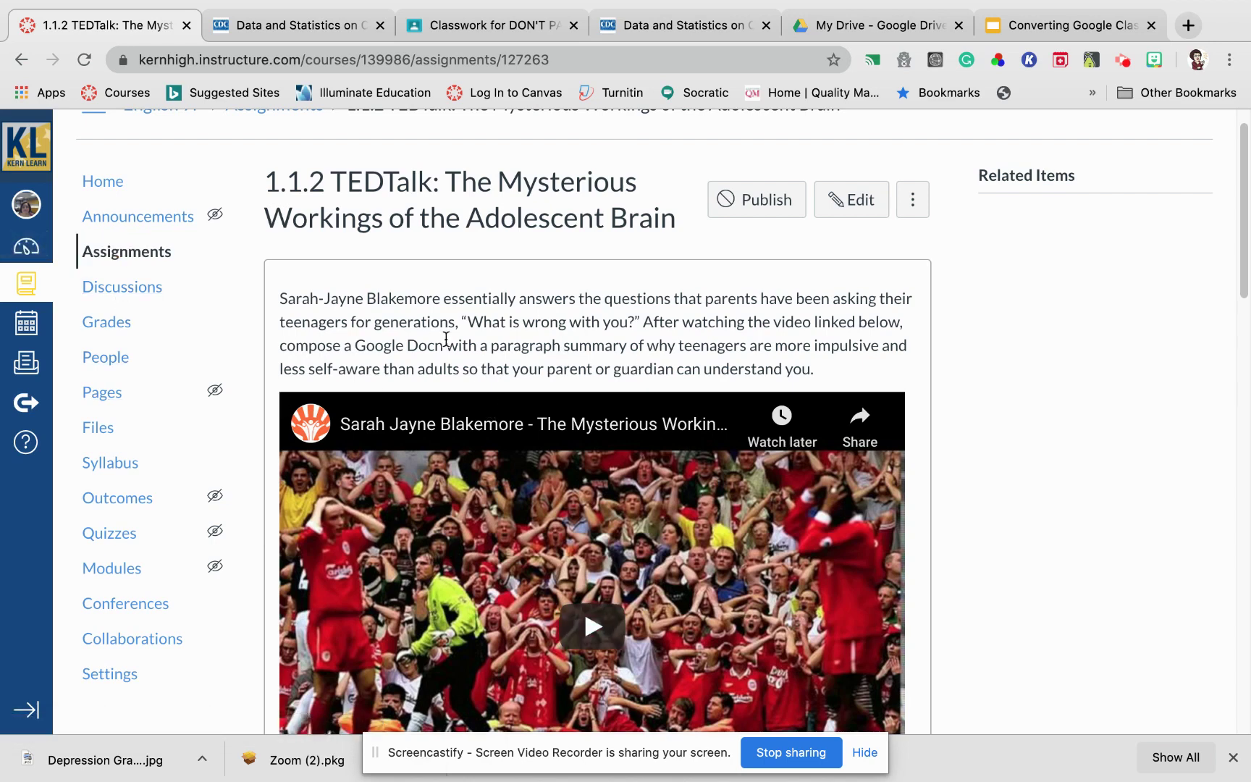
scroll(446, 339, down, 1)
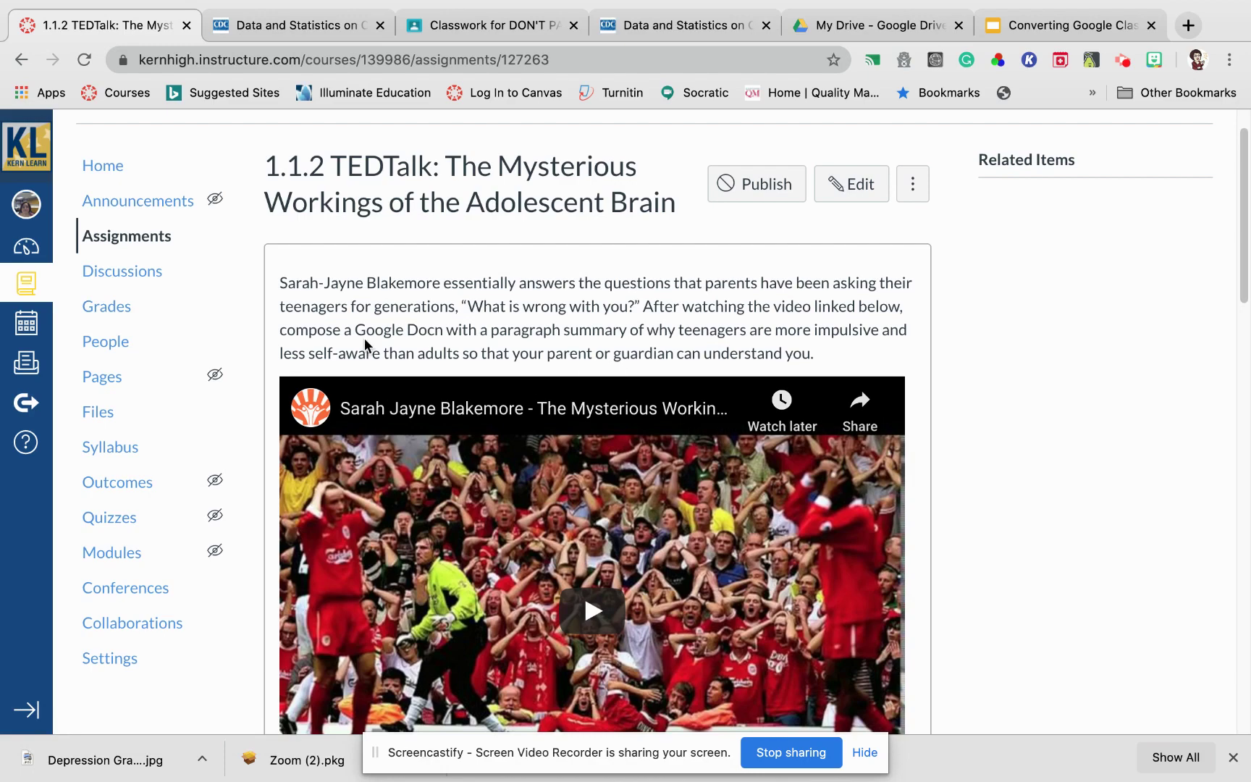
scroll(365, 338, up, 2)
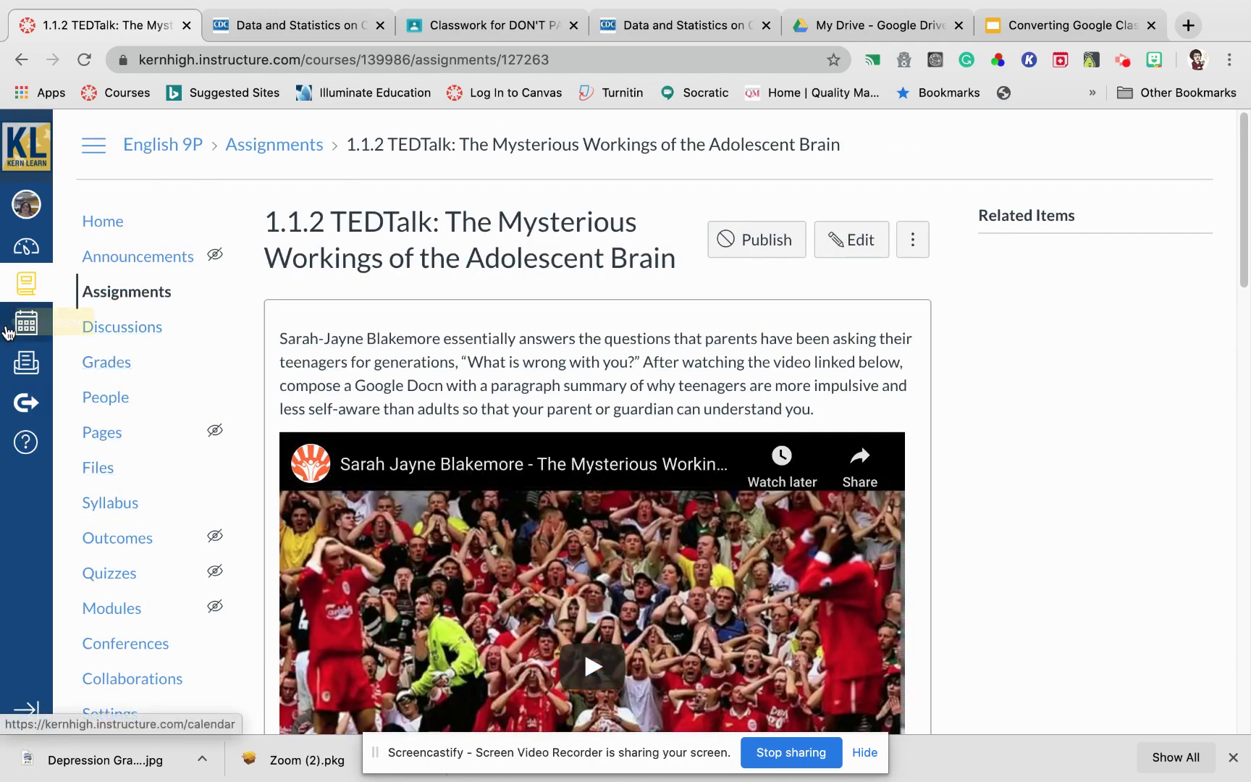
click(23, 405)
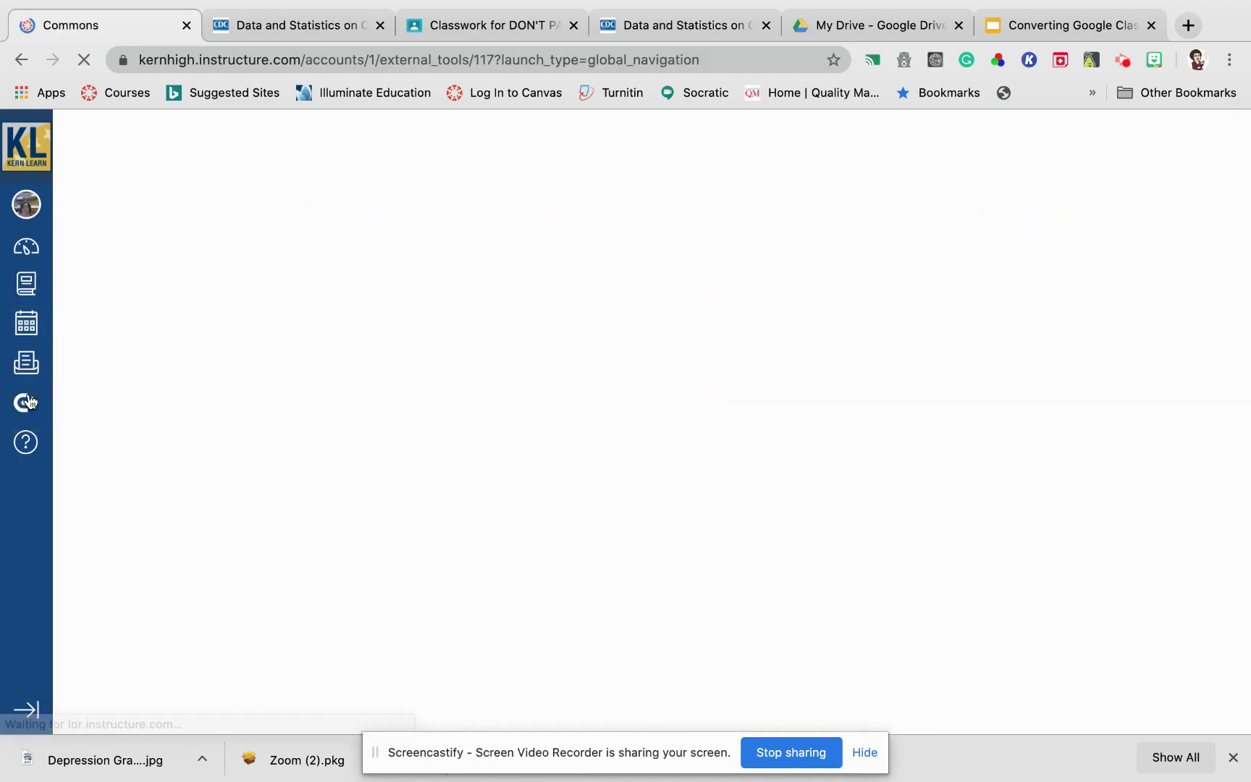
click(21, 60)
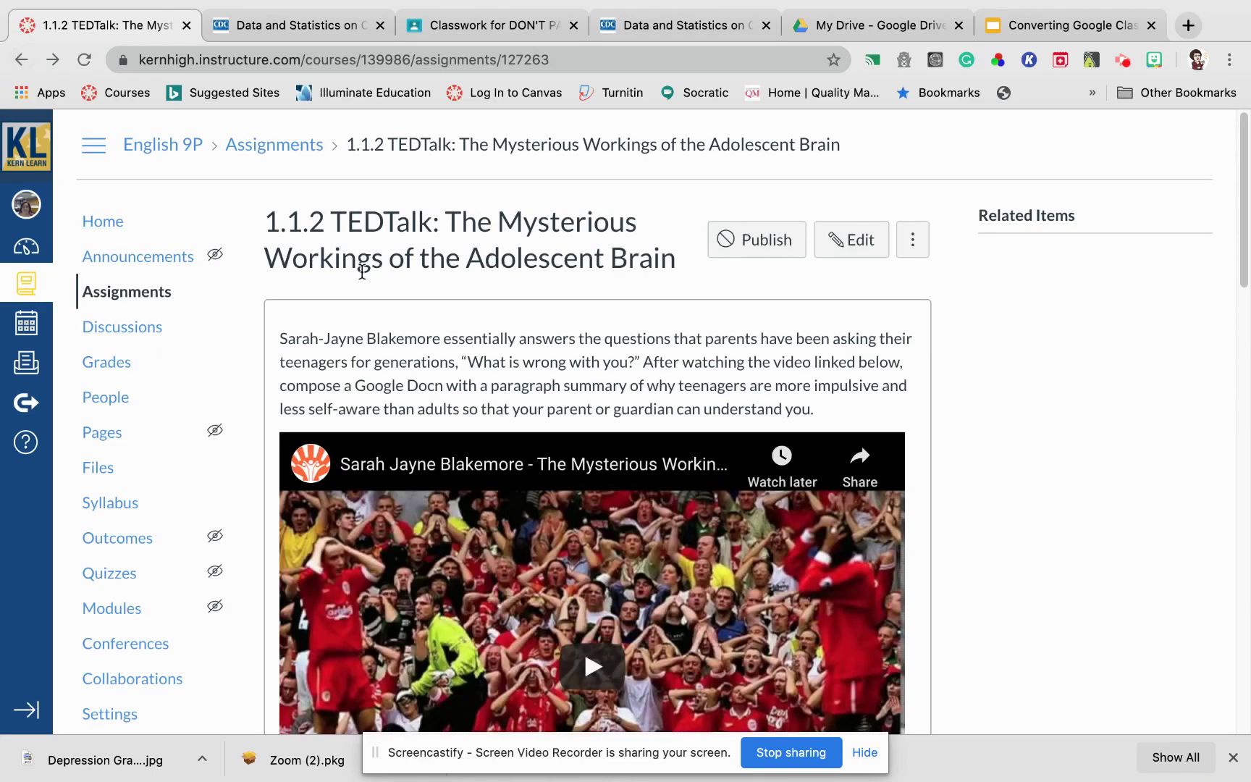
- Switch to the Google Slides presentation "Converting Google Classroom to Canvas." and display its title slide with the contact e-mail
click(1064, 27)
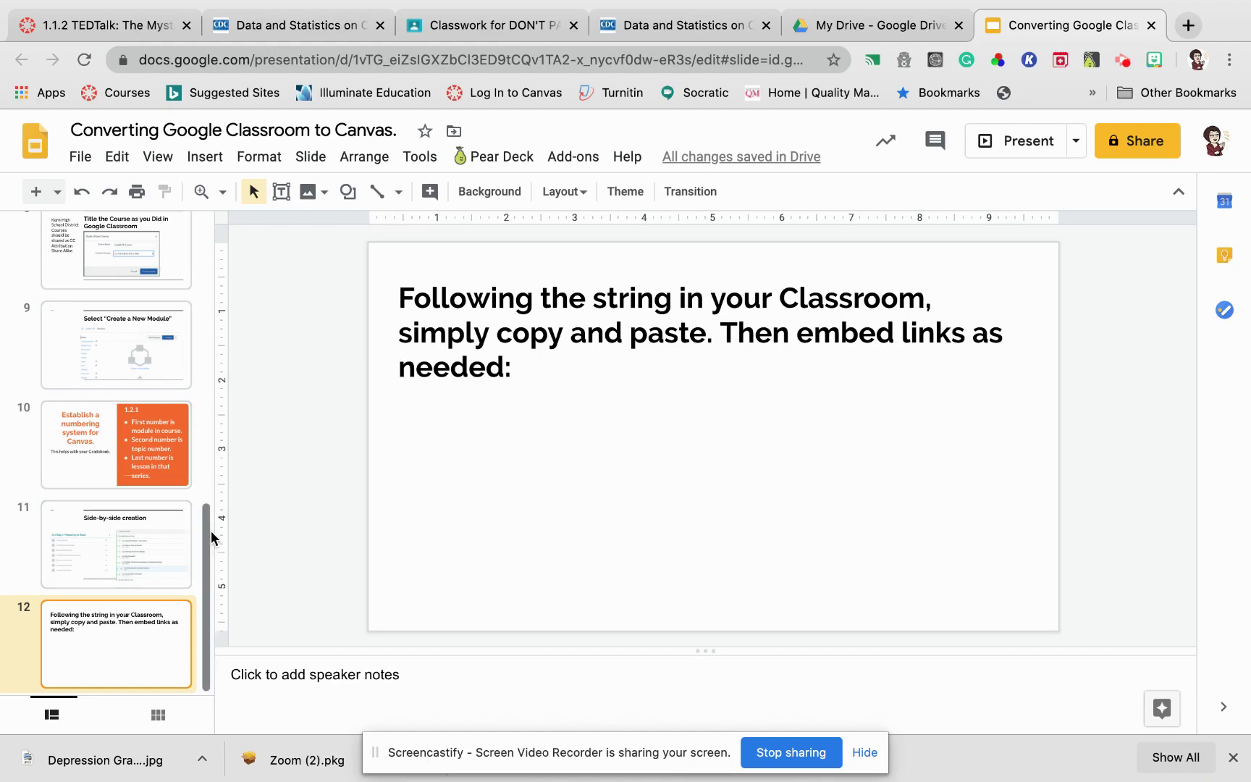
drag(208, 539, 226, 217)
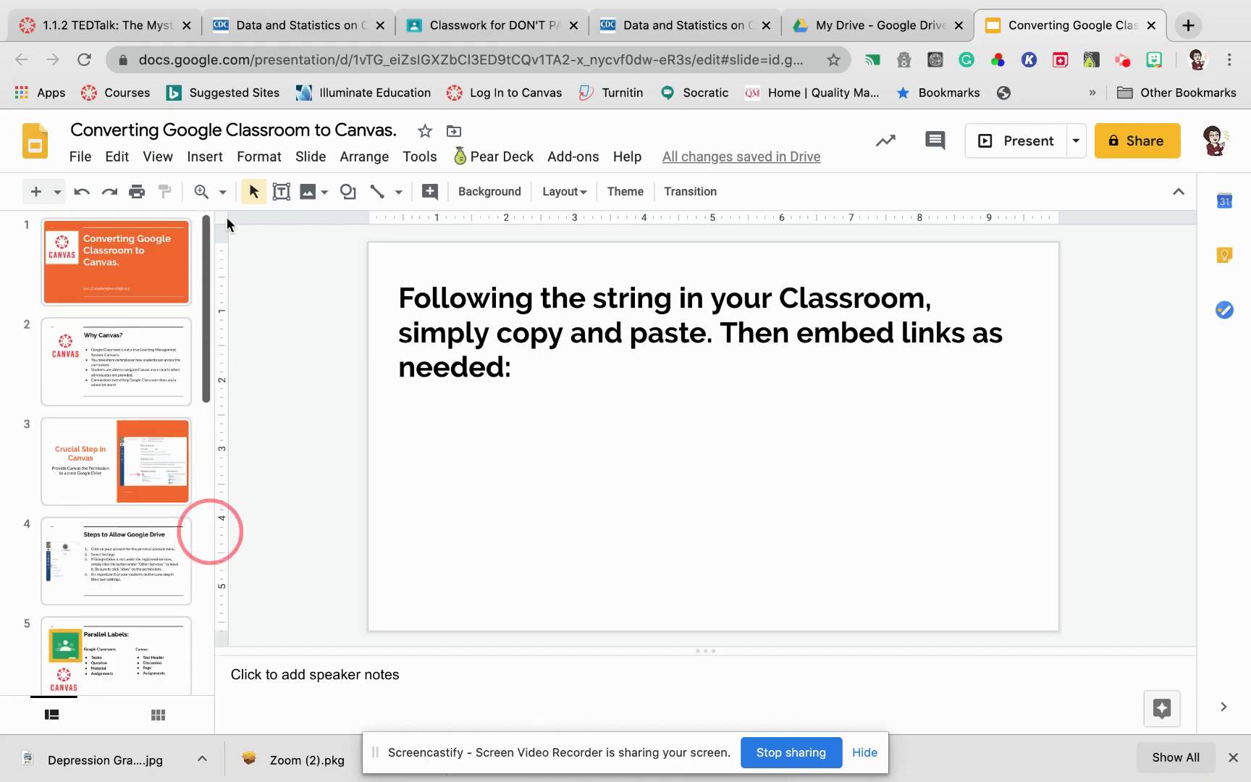
click(63, 264)
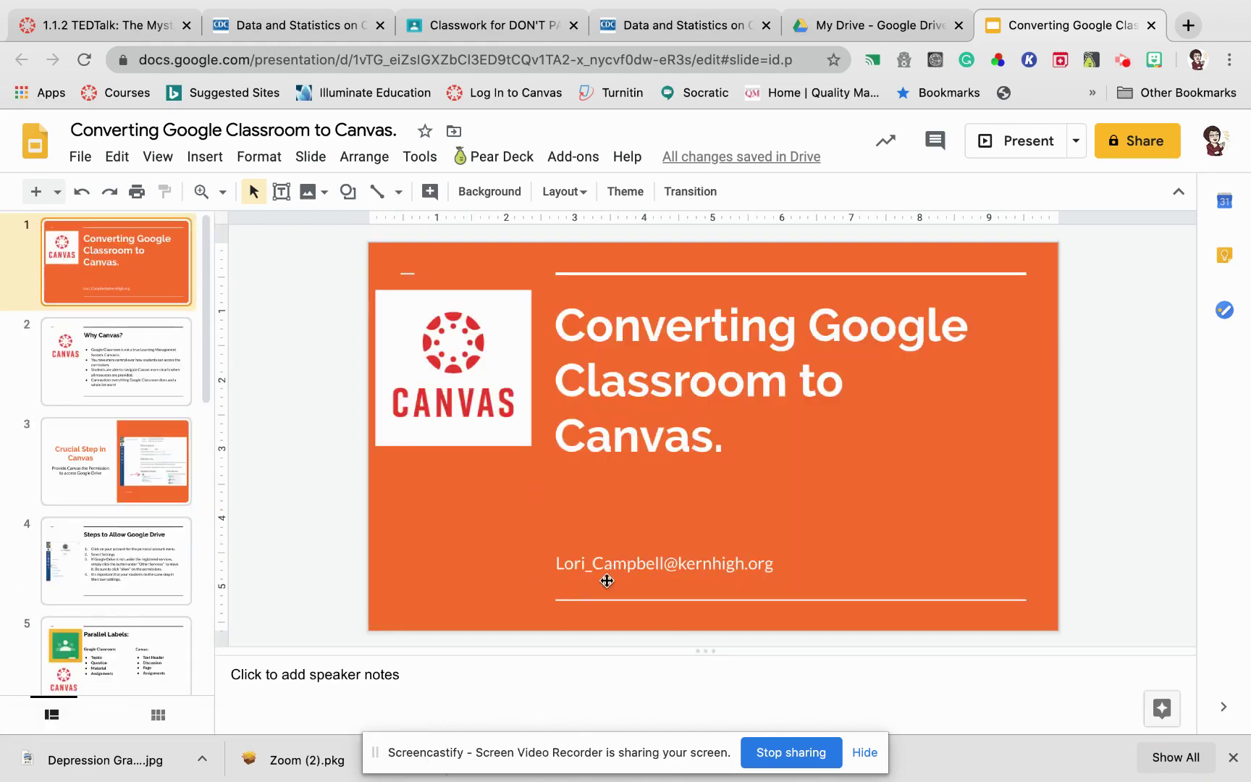